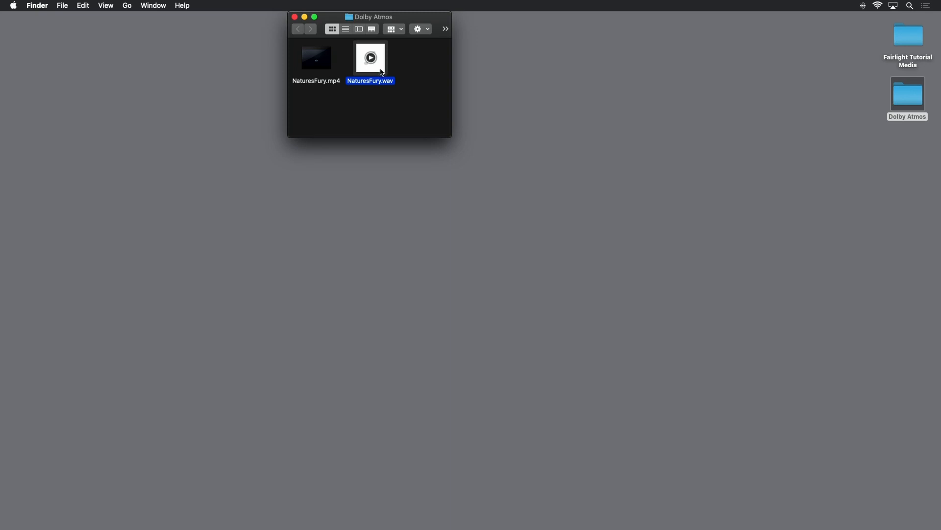
Step: Switch to DaVinci Resolve and import NaturesFury.mp4 and NaturesFury.wav from the desktop's Dolby Atmos folder into the media pool
{"action": "left_click", "coordinate": [395, 99]}
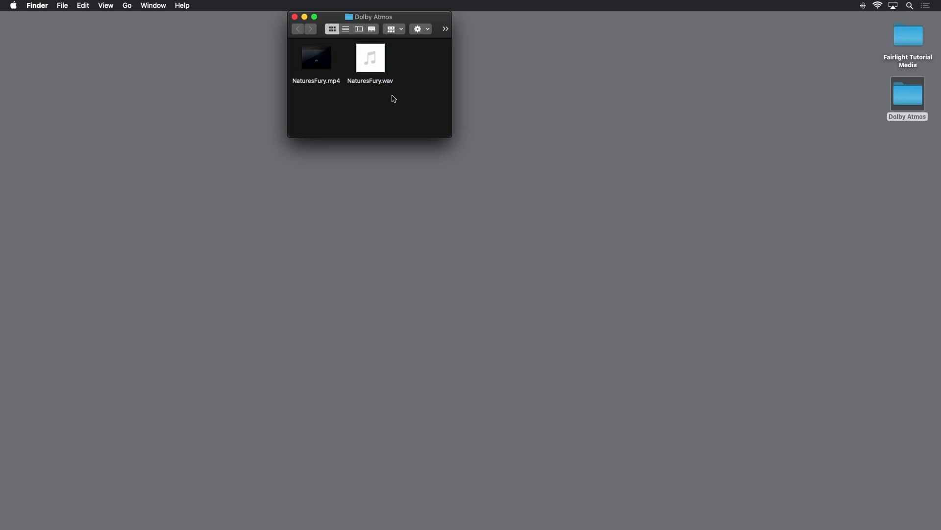
{"action": "key", "text": "cmd+Tab"}
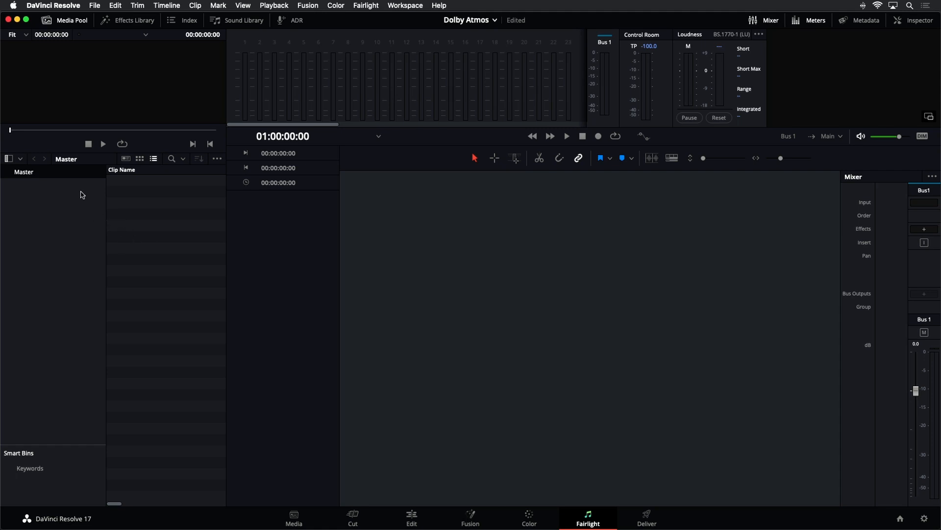
{"action": "right_click", "coordinate": [123, 187]}
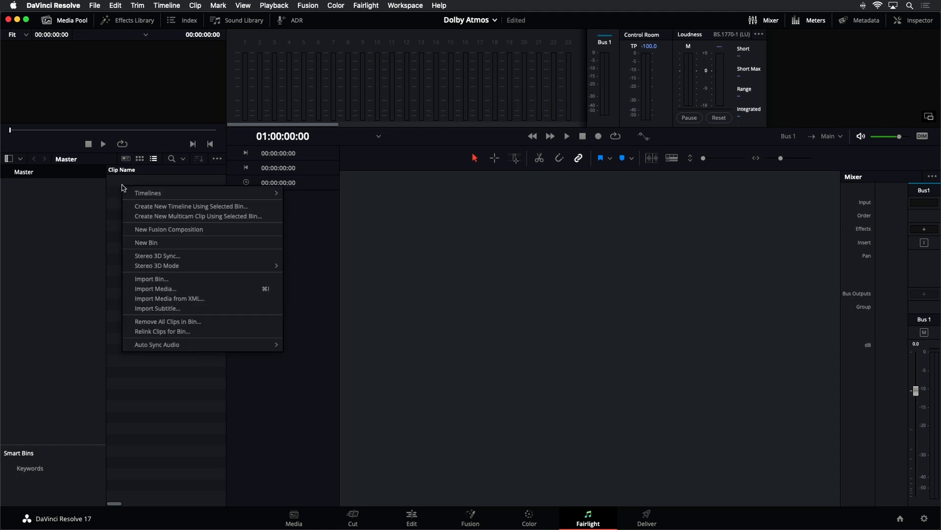
{"action": "left_click", "coordinate": [139, 290]}
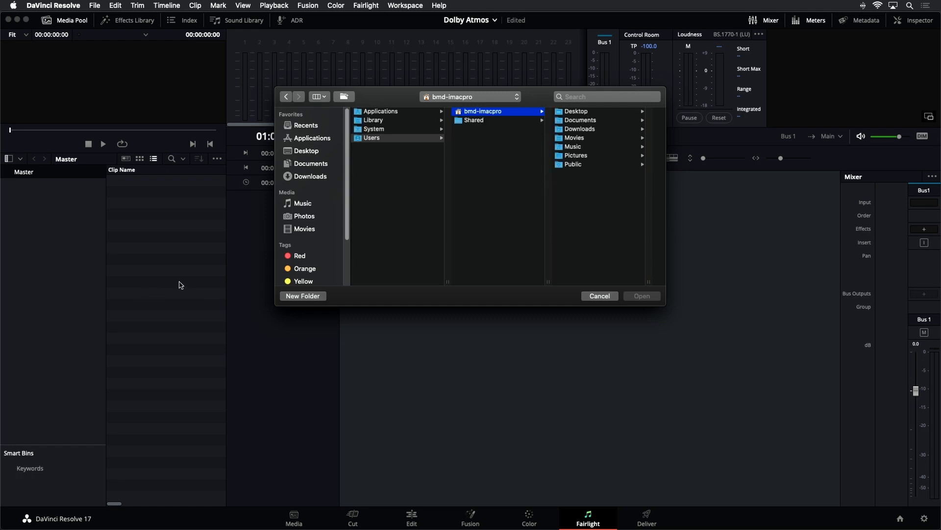
{"action": "left_click", "coordinate": [320, 152]}
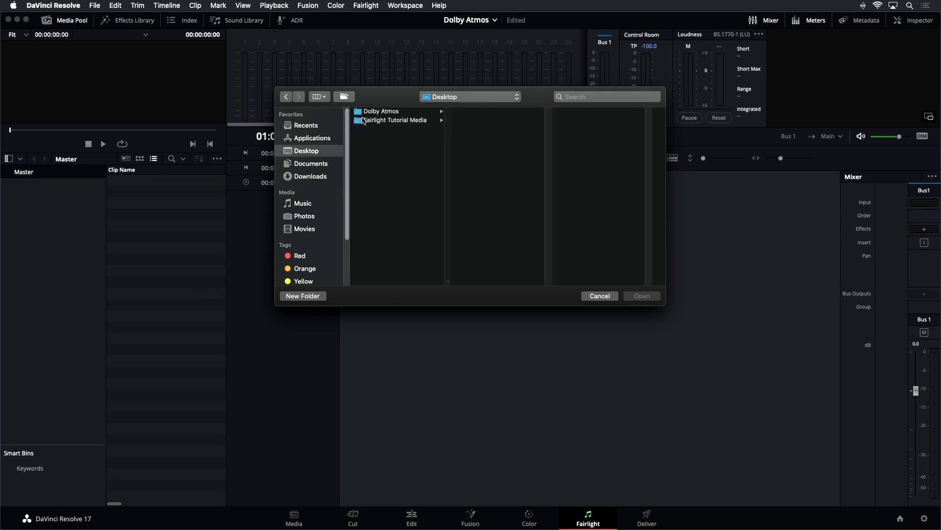
{"action": "left_click", "coordinate": [367, 112]}
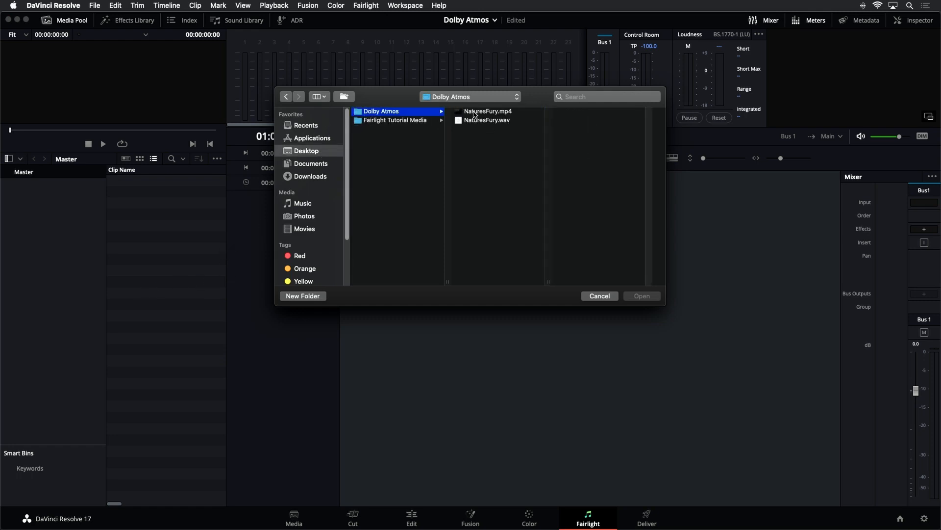
{"action": "left_click", "coordinate": [474, 113]}
{"action": "left_click", "coordinate": [470, 122], "text": "shift"}
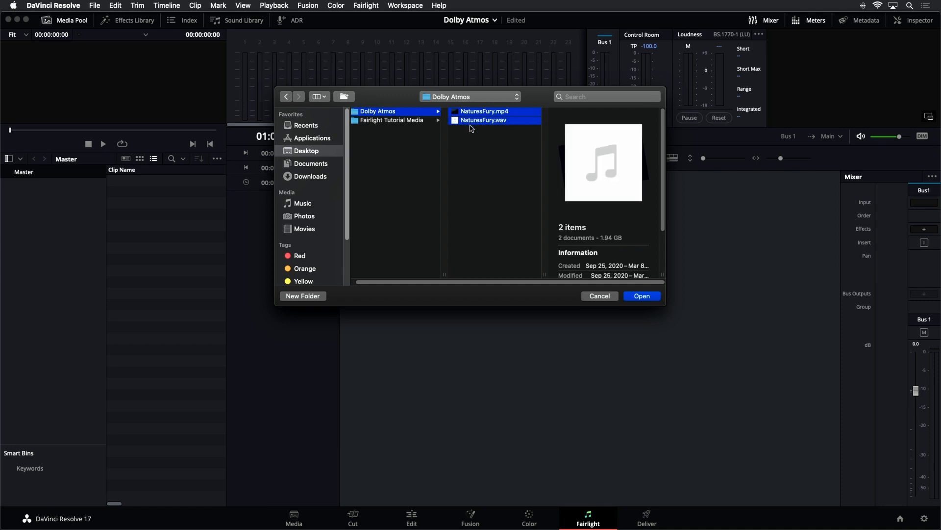
{"action": "left_click", "coordinate": [643, 297]}
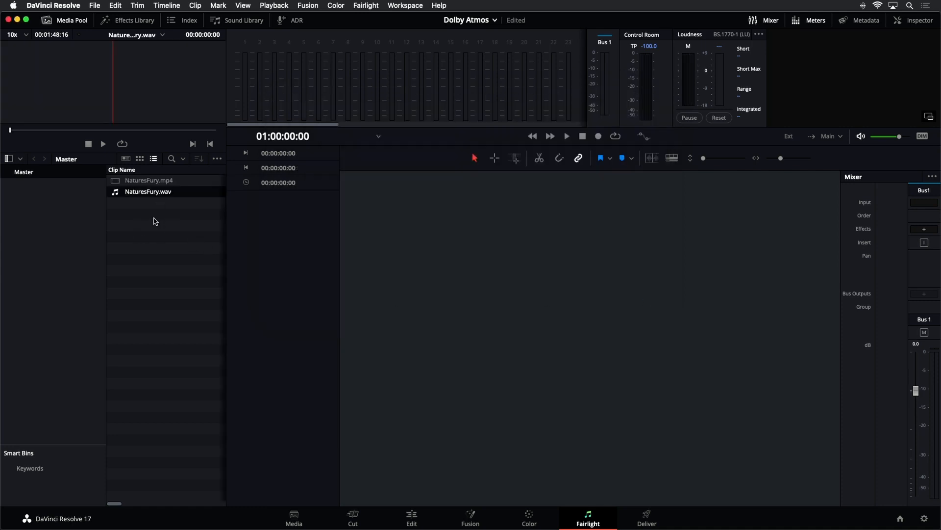
Step: Preview the audio of NaturesFury.mp4 and NaturesFury.wav partway through each clip in the source viewer
{"action": "left_click", "coordinate": [118, 182]}
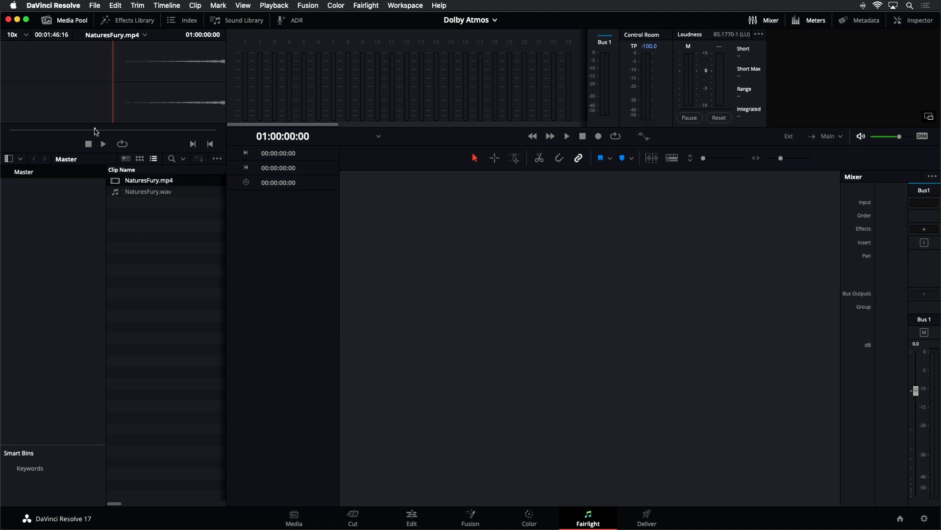
{"action": "left_click", "coordinate": [96, 130]}
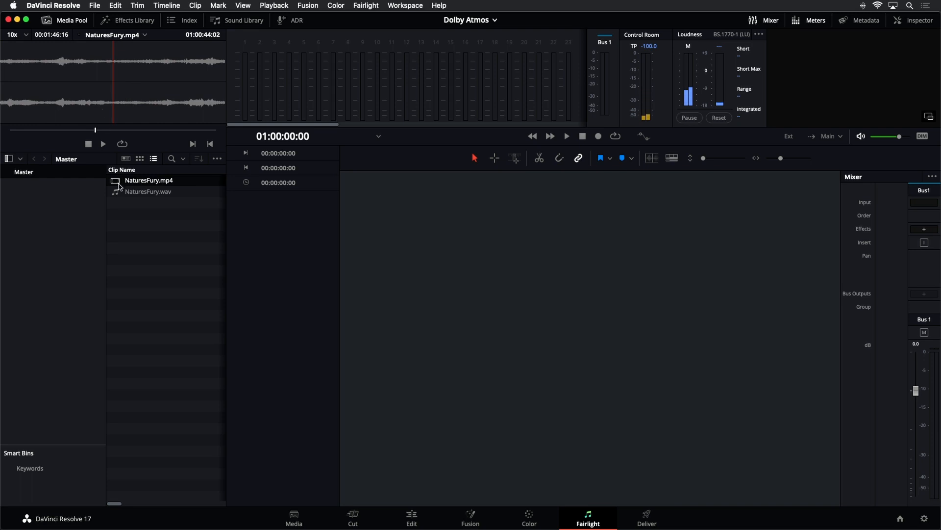
{"action": "left_click", "coordinate": [128, 193]}
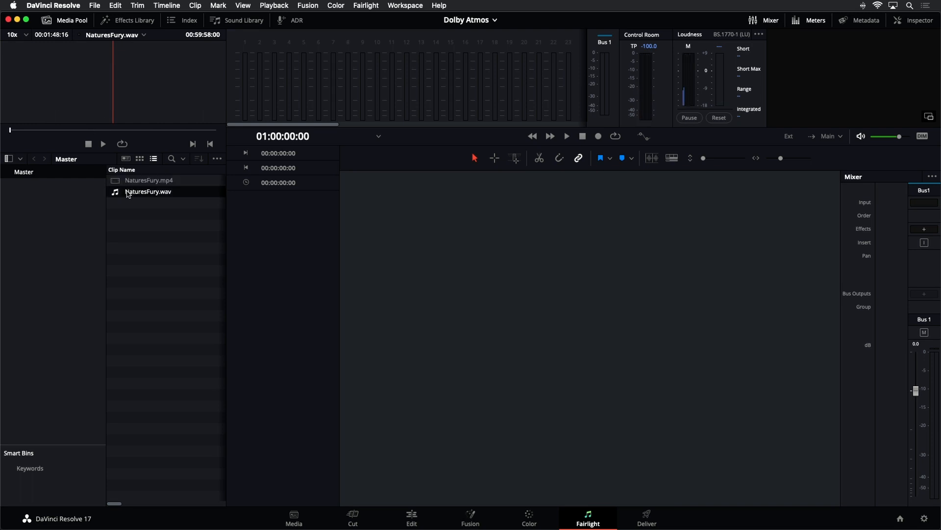
{"action": "left_click", "coordinate": [86, 130]}
{"action": "left_click", "coordinate": [86, 130]}
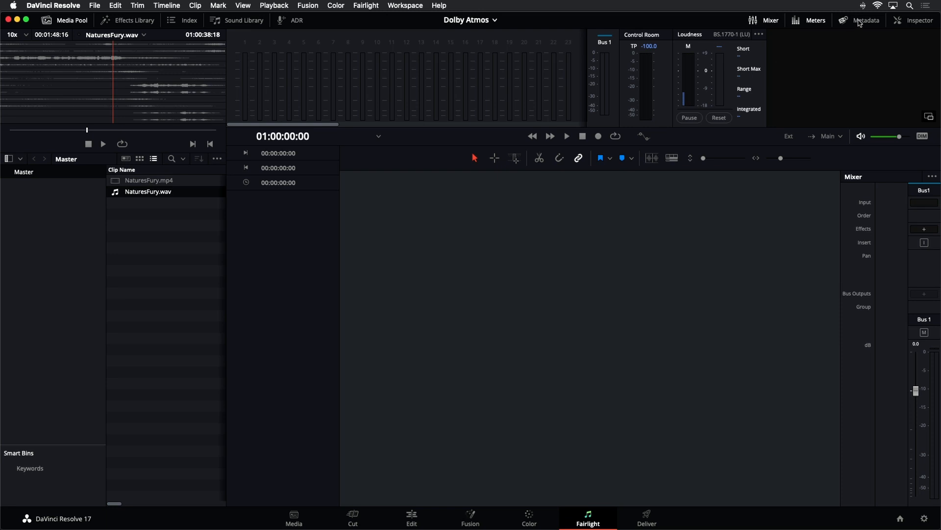
Step: Compare the metadata of NaturesFury.wav and NaturesFury.mp4, including their audio formats and channels
{"action": "left_click", "coordinate": [860, 22]}
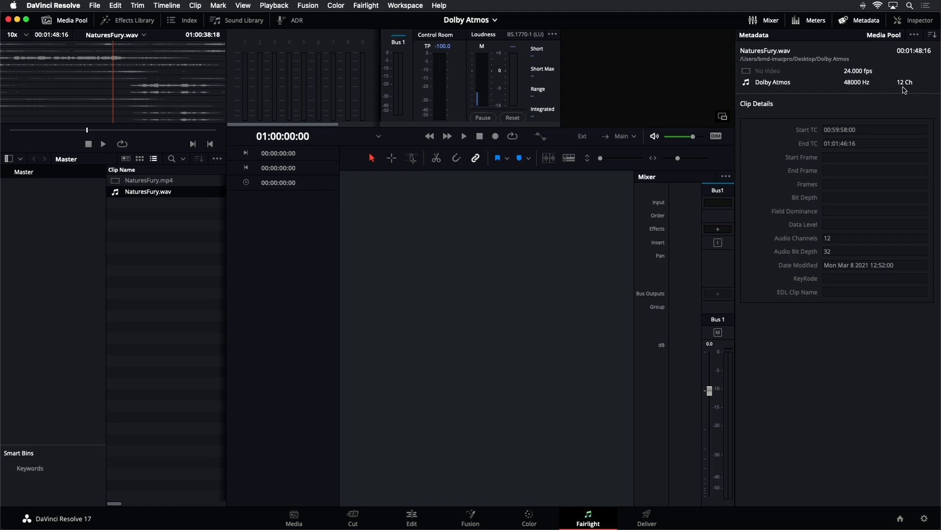
{"action": "left_click", "coordinate": [150, 180]}
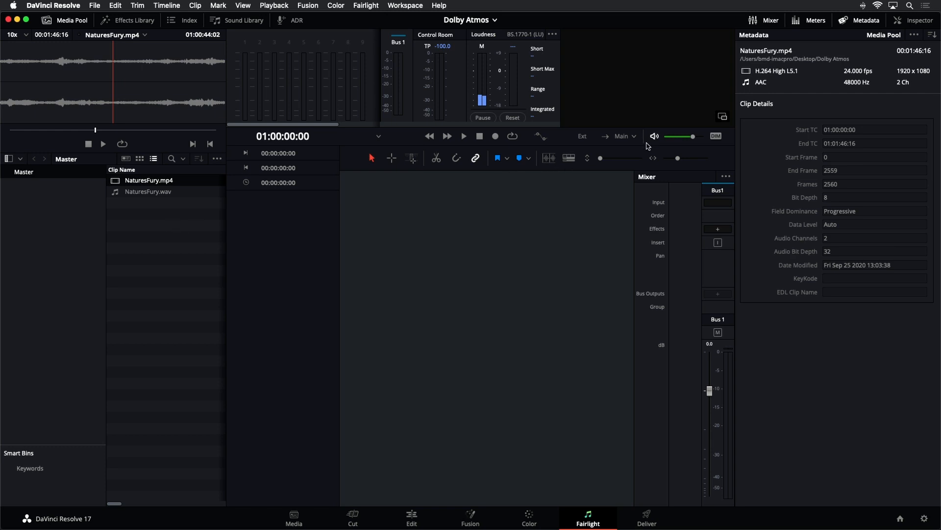
{"action": "left_click", "coordinate": [861, 24]}
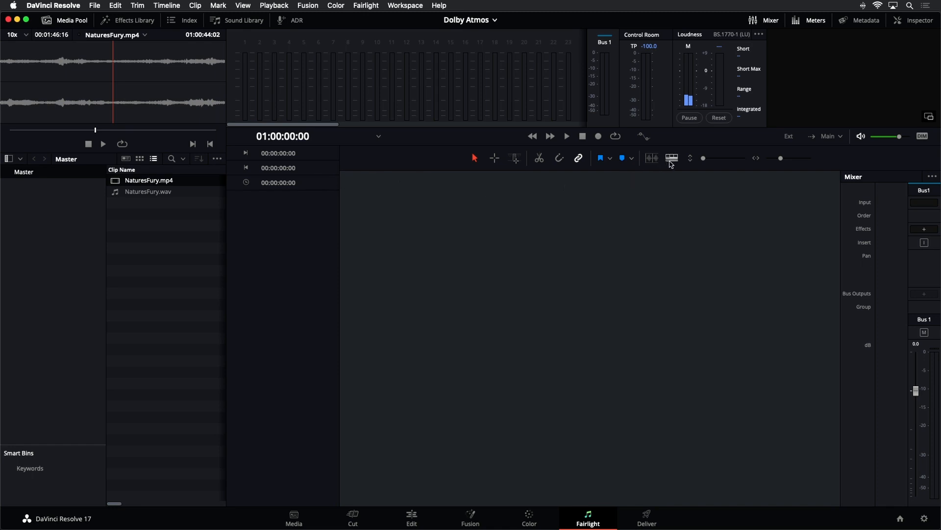
Step: Enable the display of video tracks in the timeline view options
{"action": "left_click", "coordinate": [671, 158]}
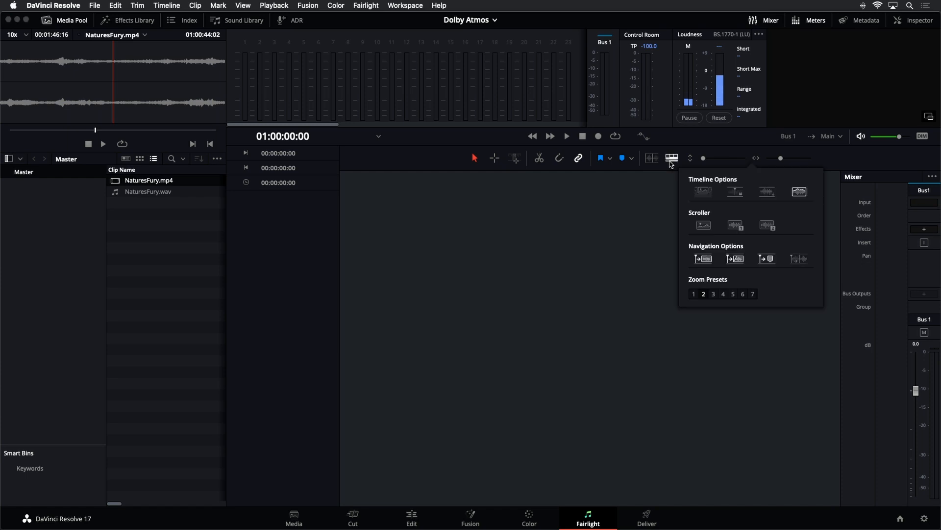
{"action": "left_click", "coordinate": [694, 193]}
{"action": "left_click", "coordinate": [693, 194]}
{"action": "left_click", "coordinate": [627, 212]}
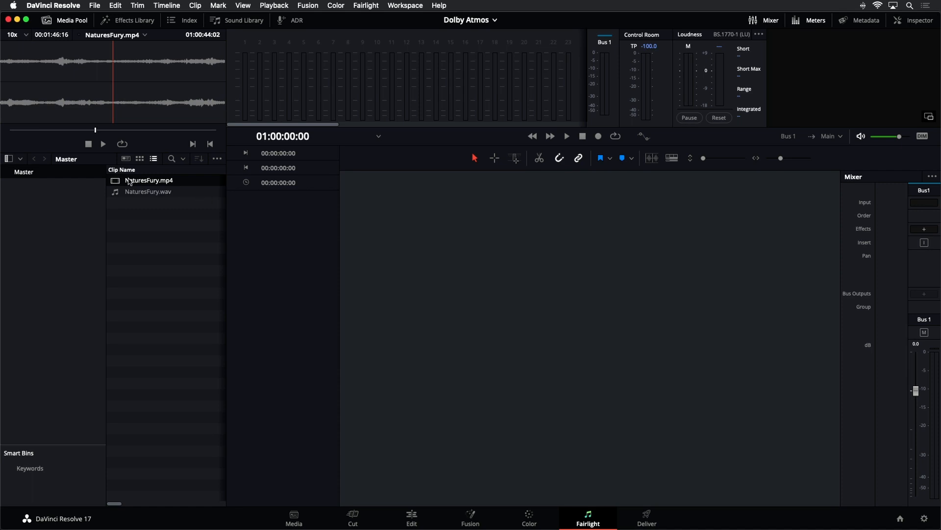
Step: Create a timeline from NaturesFury.mp4 with its video and stereo audio, and scrub through the picture
{"action": "left_click_drag", "start_coordinate": [113, 183], "coordinate": [341, 180]}
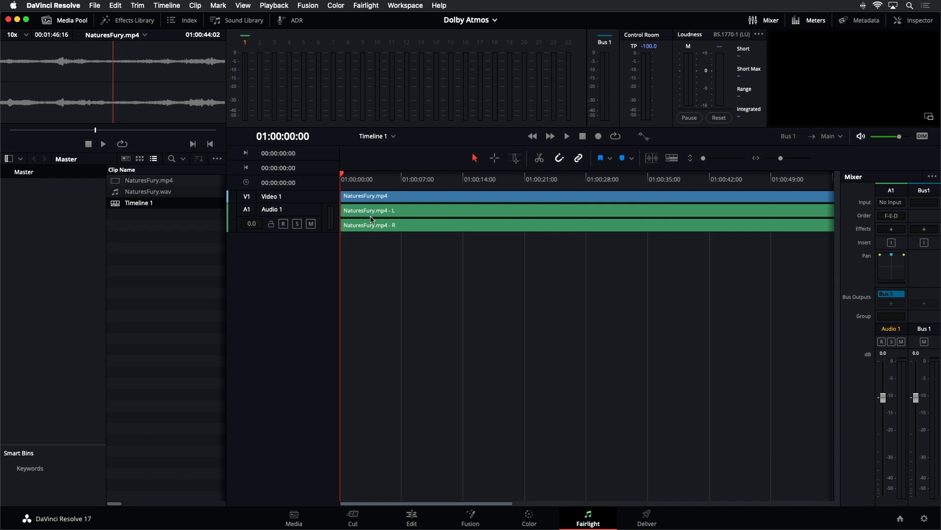
{"action": "key", "text": "super+minus"}
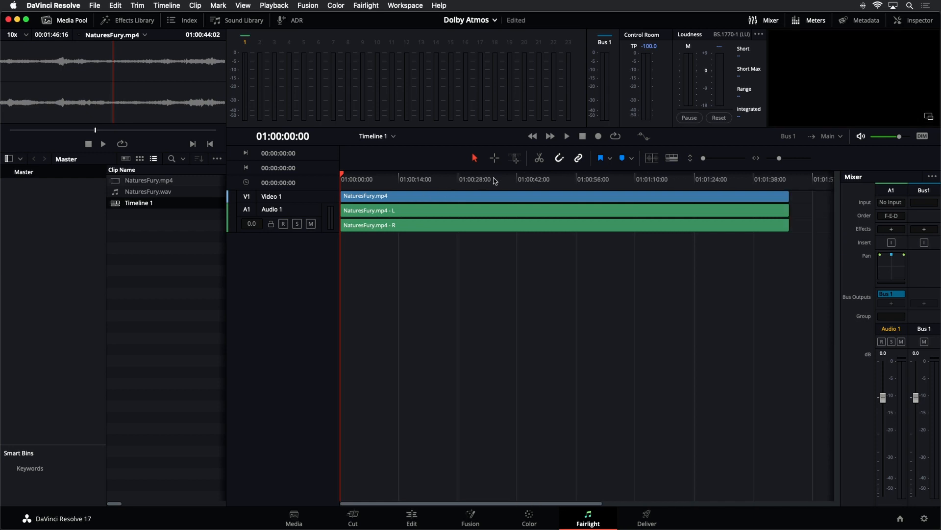
{"action": "left_click", "coordinate": [494, 180]}
{"action": "left_click", "coordinate": [539, 179]}
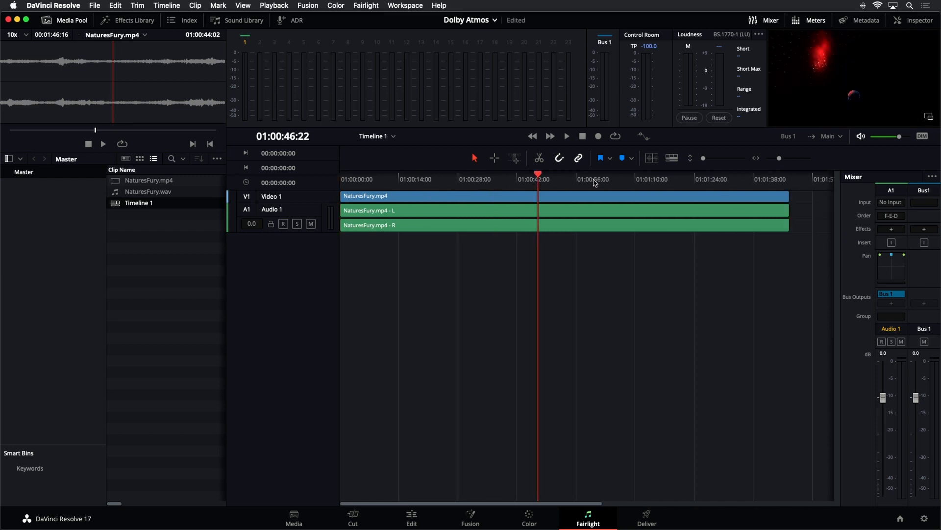
{"action": "left_click", "coordinate": [595, 181]}
{"action": "left_click", "coordinate": [478, 181]}
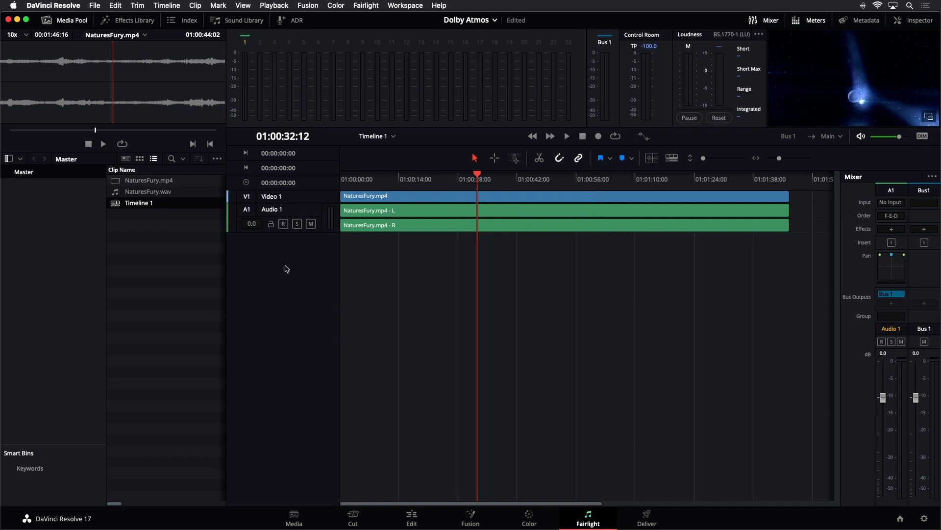
Step: Enlarge the Audio 1 track to show its stereo waveforms and play short passages to check the track and bus meters
{"action": "left_click_drag", "start_coordinate": [298, 231], "coordinate": [302, 353]}
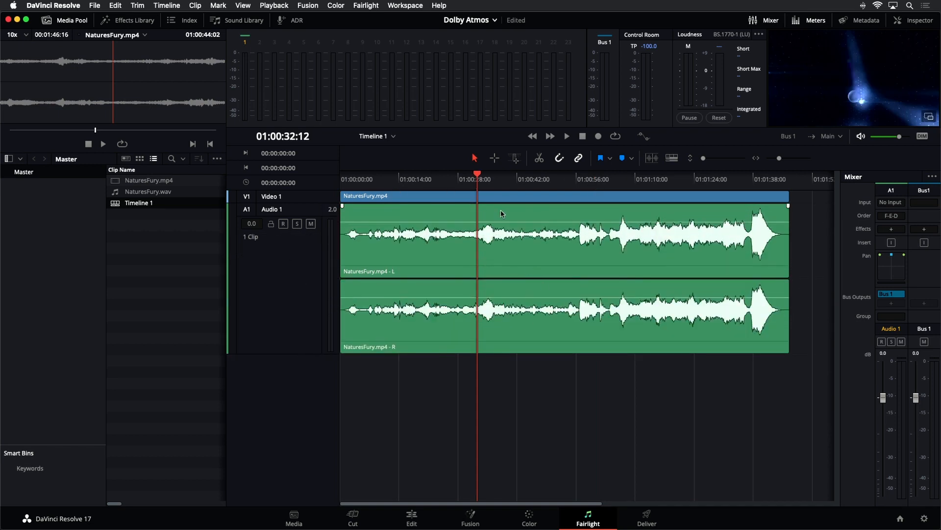
{"action": "key", "text": "space"}
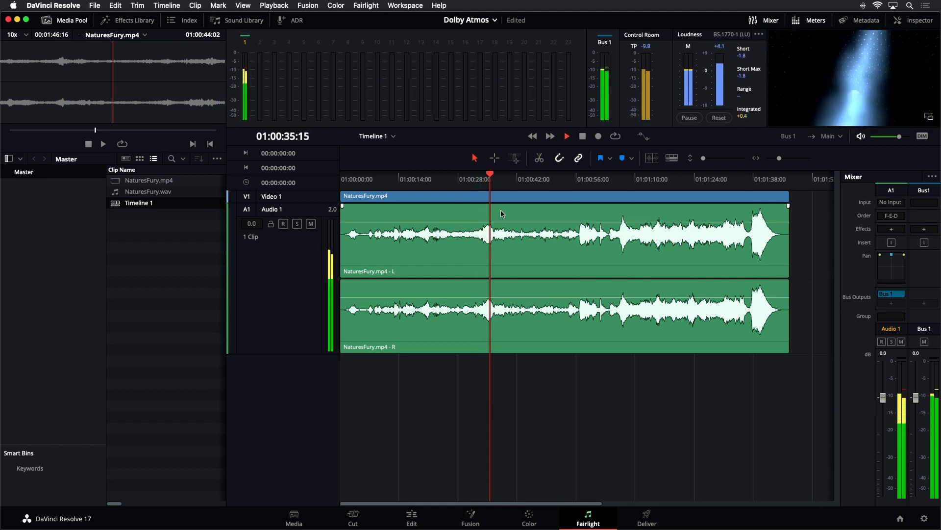
{"action": "key", "text": "space"}
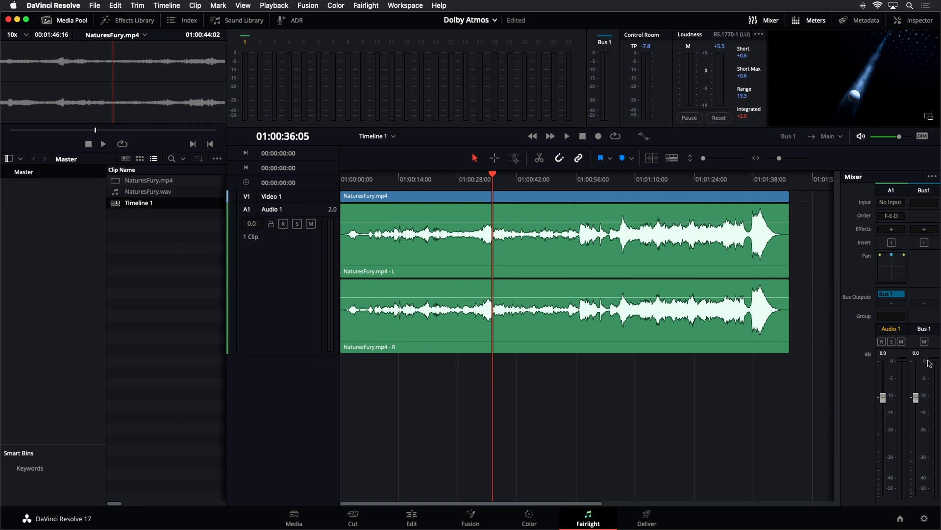
{"action": "key", "text": "space"}
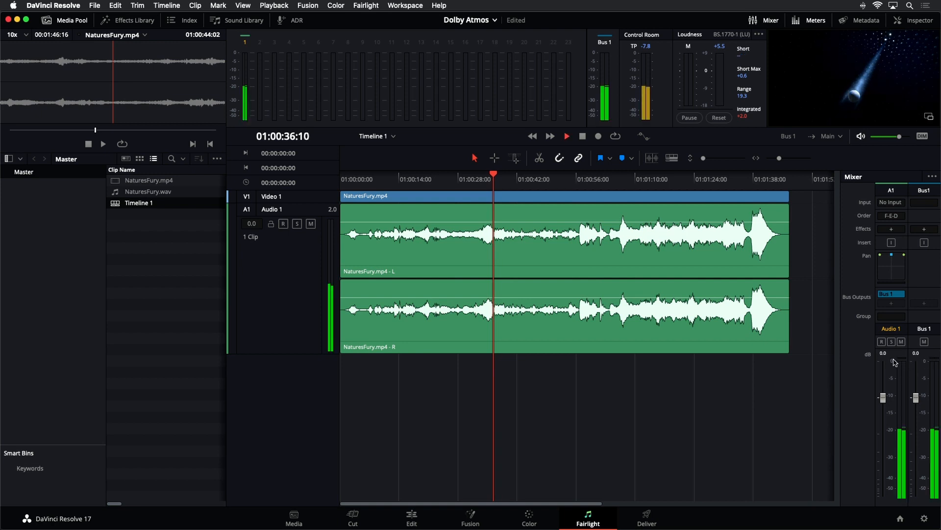
{"action": "key", "text": "space"}
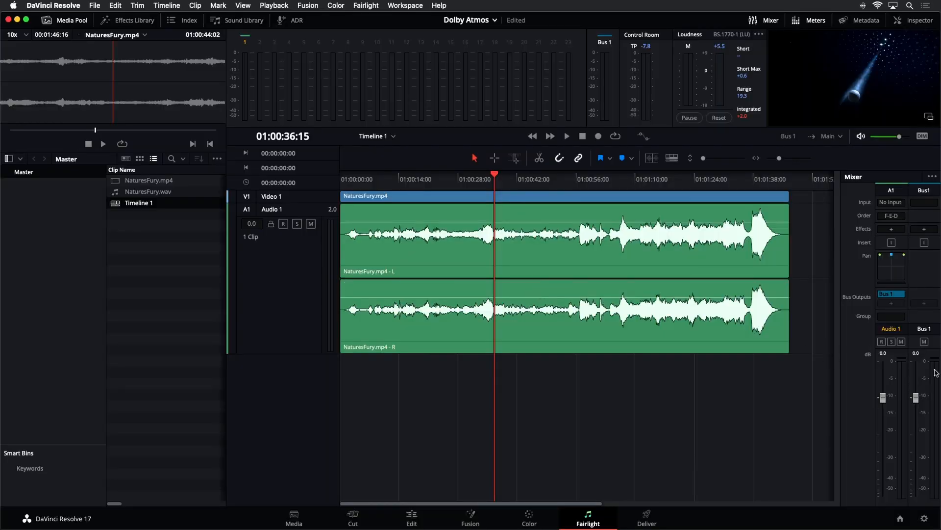
Step: Add NaturesFury.wav to a new audio track beneath Audio 1, starting at the beginning of the timeline
{"action": "left_click", "coordinate": [136, 247]}
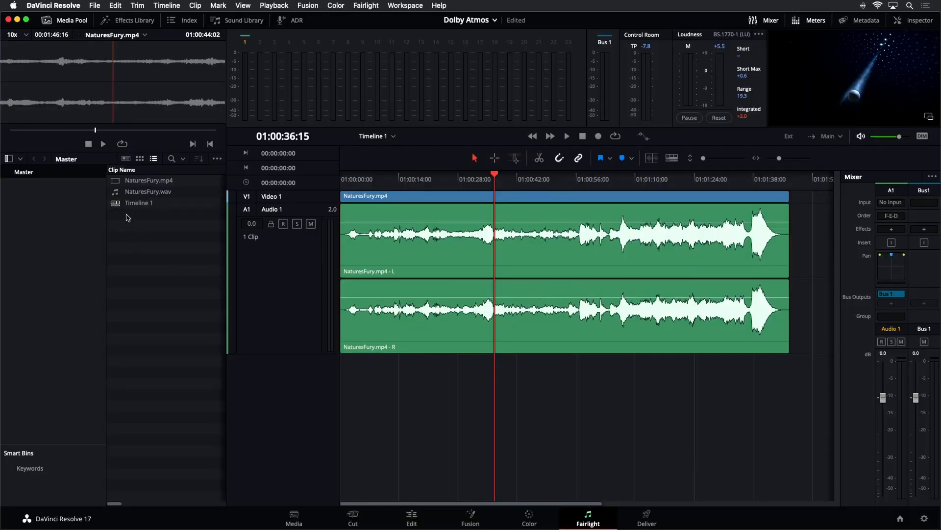
{"action": "left_click", "coordinate": [122, 194]}
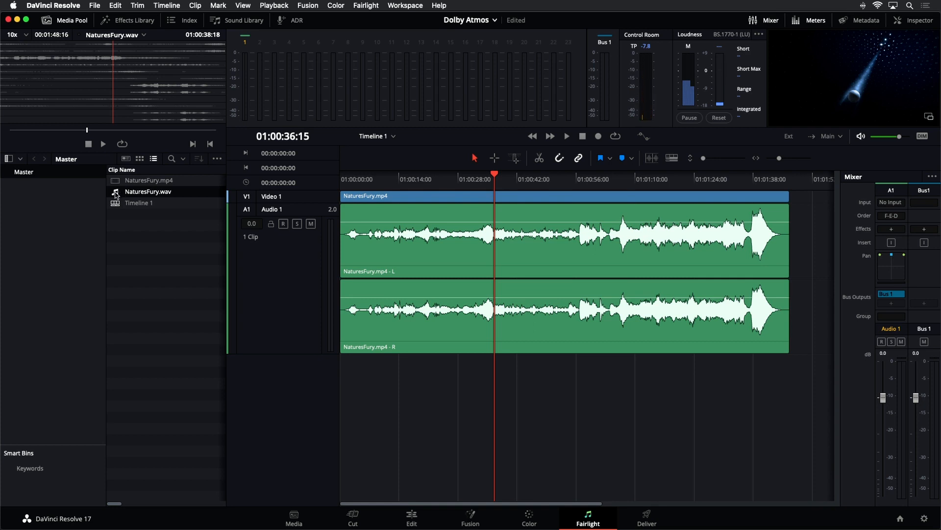
{"action": "left_click_drag", "start_coordinate": [116, 195], "coordinate": [343, 374]}
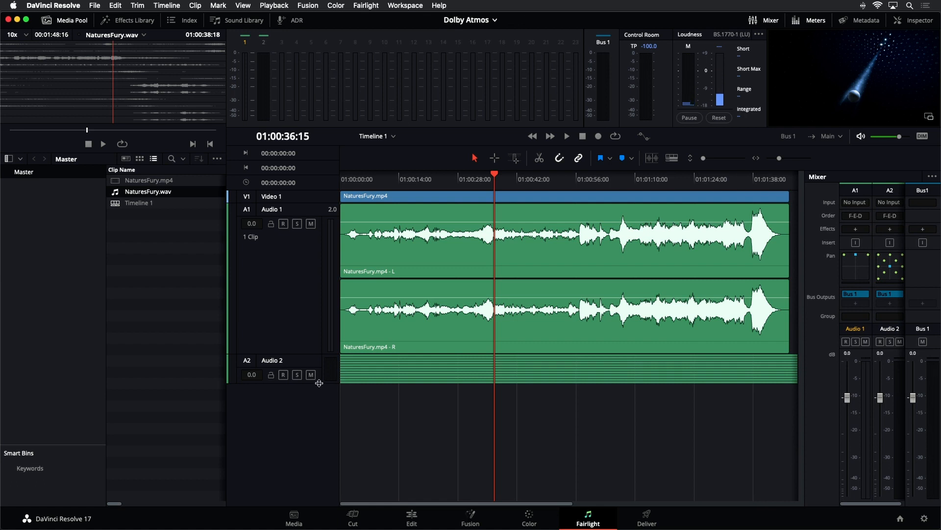
Step: Enlarge the Audio 2 track to show each 7.1.4 channel, select its clip, and play a short passage
{"action": "left_click_drag", "start_coordinate": [320, 383], "coordinate": [318, 441]}
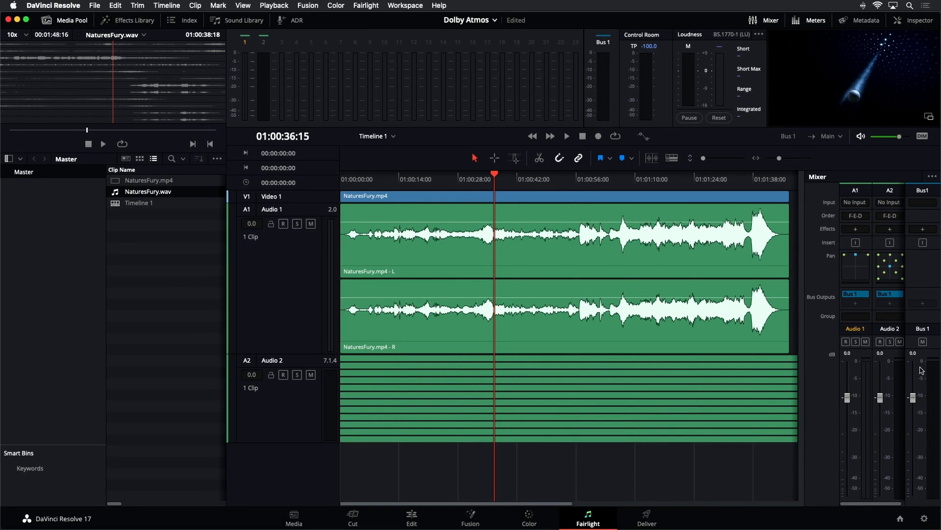
{"action": "key", "text": "space"}
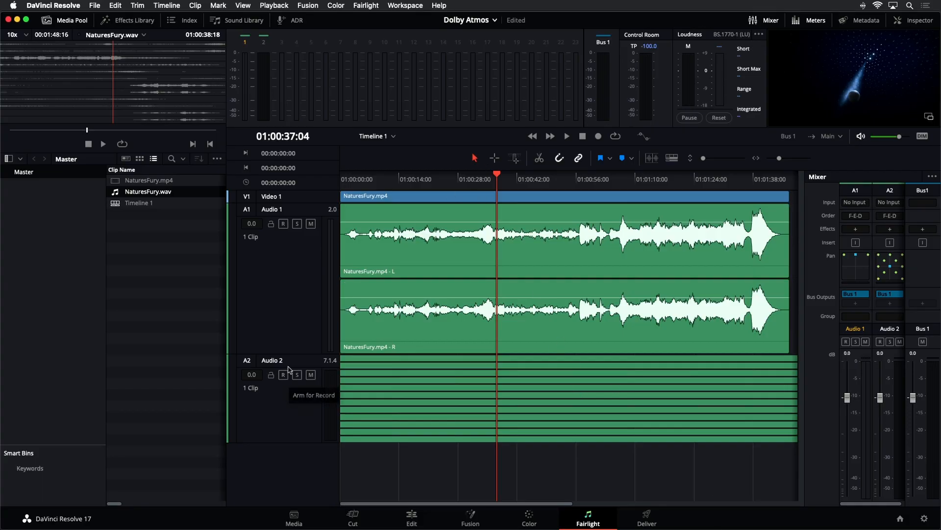
{"action": "left_click_drag", "start_coordinate": [704, 157], "coordinate": [702, 158]}
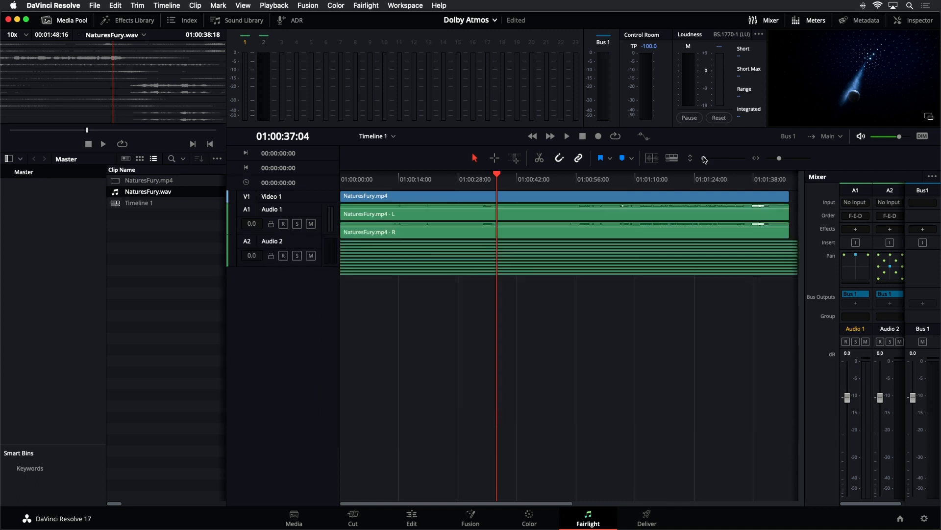
{"action": "left_click_drag", "start_coordinate": [267, 239], "coordinate": [260, 513]}
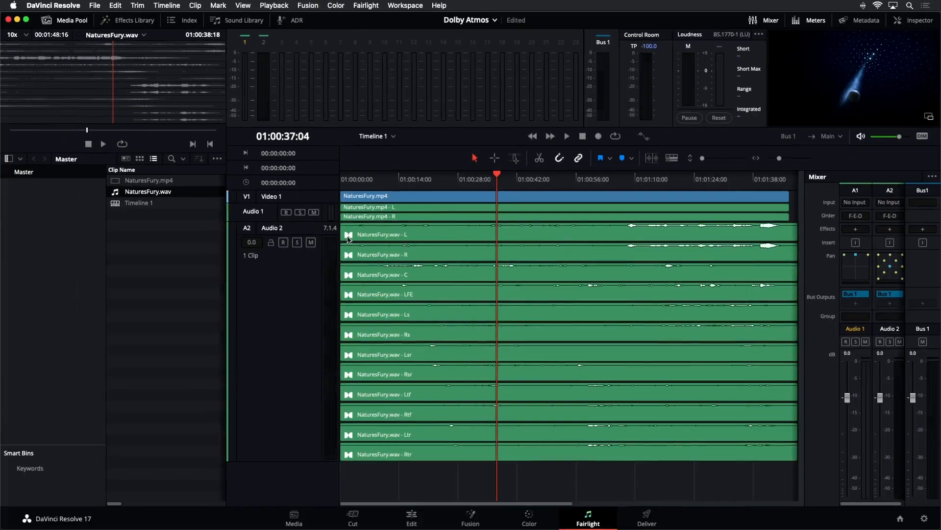
{"action": "left_click", "coordinate": [399, 275]}
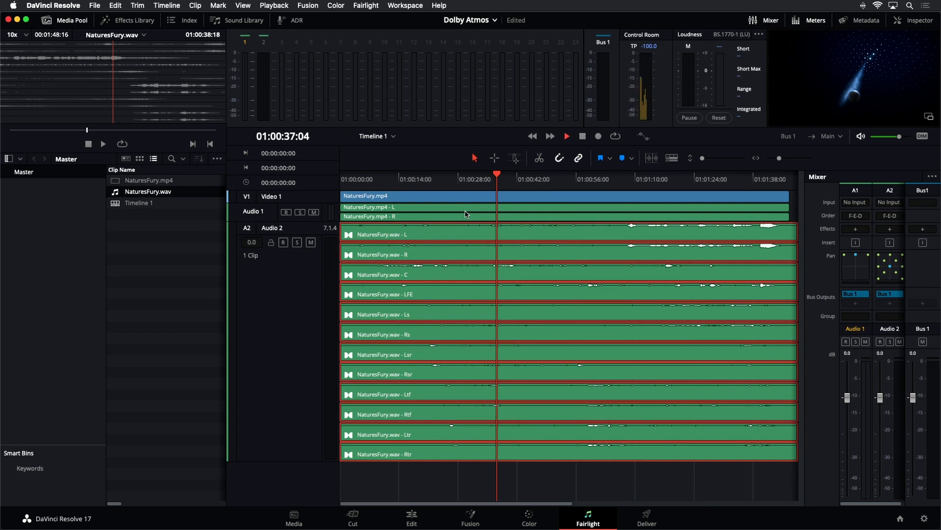
{"action": "key", "text": "space"}
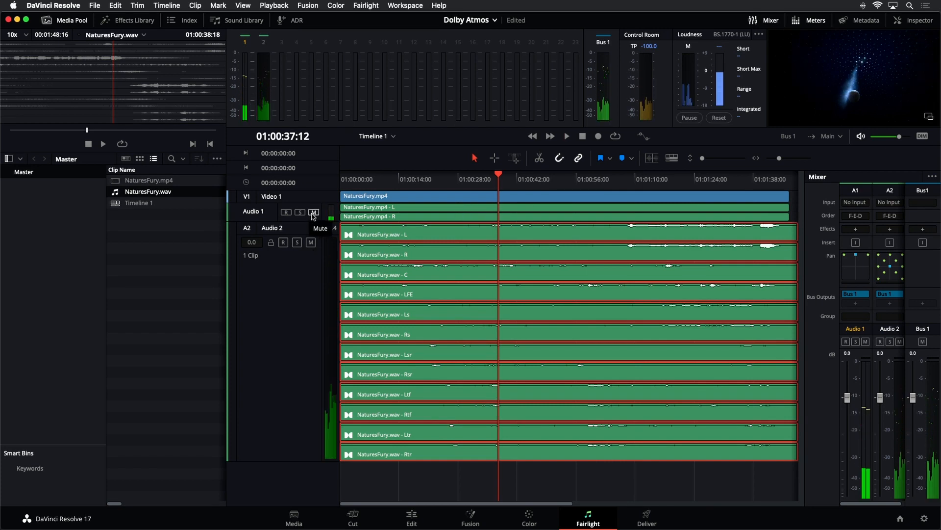
Step: Mute Audio 1 and play a short passage of the 7.1.4 mix on its own
{"action": "left_click", "coordinate": [314, 212]}
{"action": "key", "text": "space"}
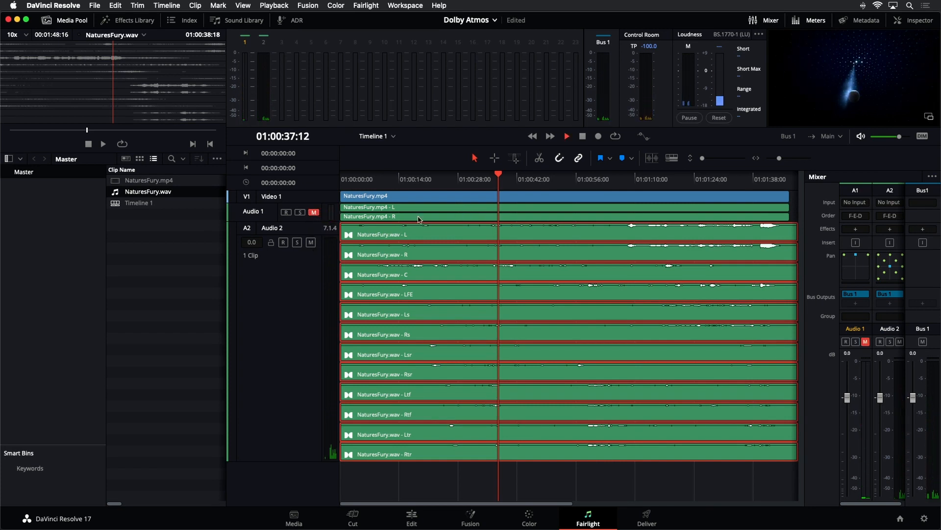
{"action": "key", "text": "space"}
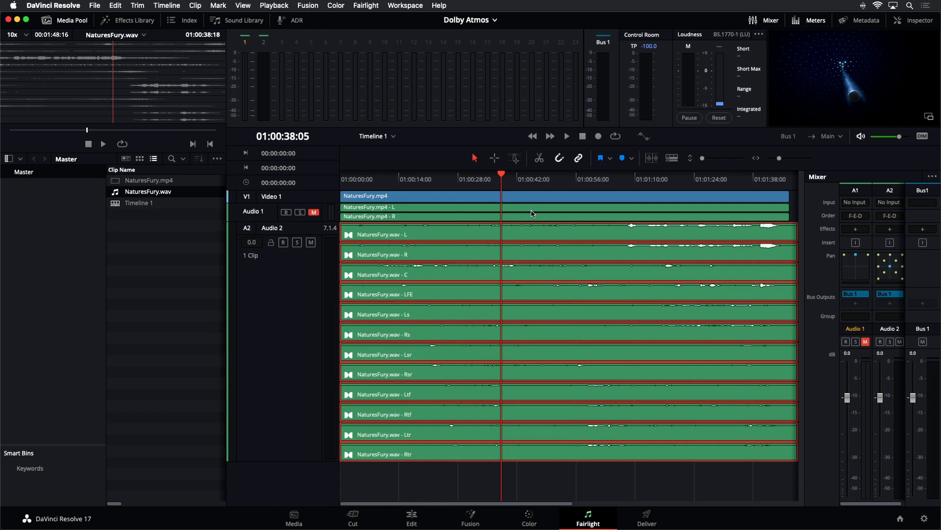
Step: Select the NaturesFury.mp4 video and stereo audio clips together and shift them so their end aligns with the end of NaturesFury.wav
{"action": "key", "text": "super+minus"}
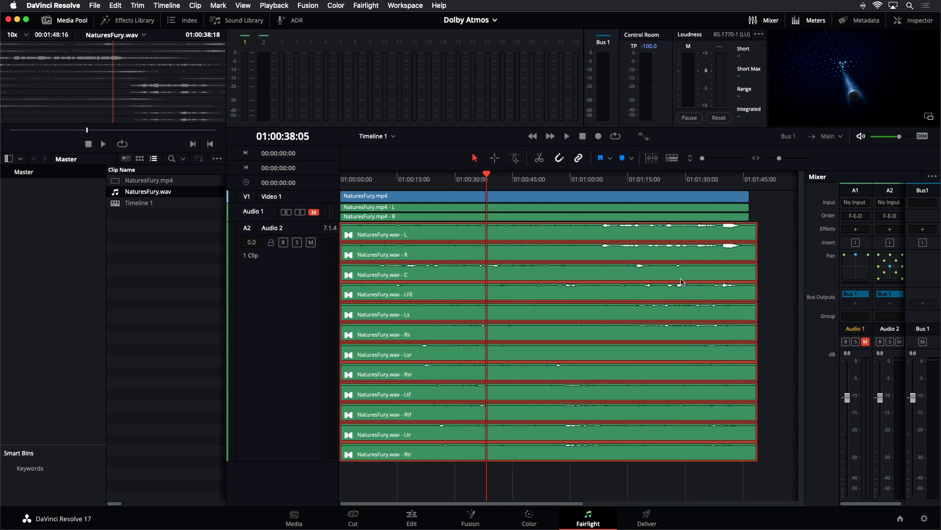
{"action": "left_click", "coordinate": [768, 203]}
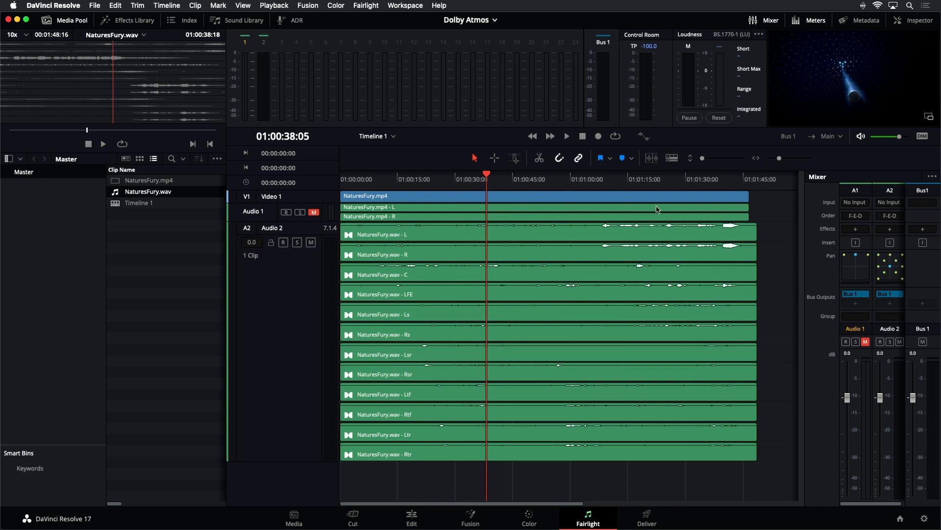
{"action": "left_click_drag", "start_coordinate": [759, 219], "coordinate": [701, 200]}
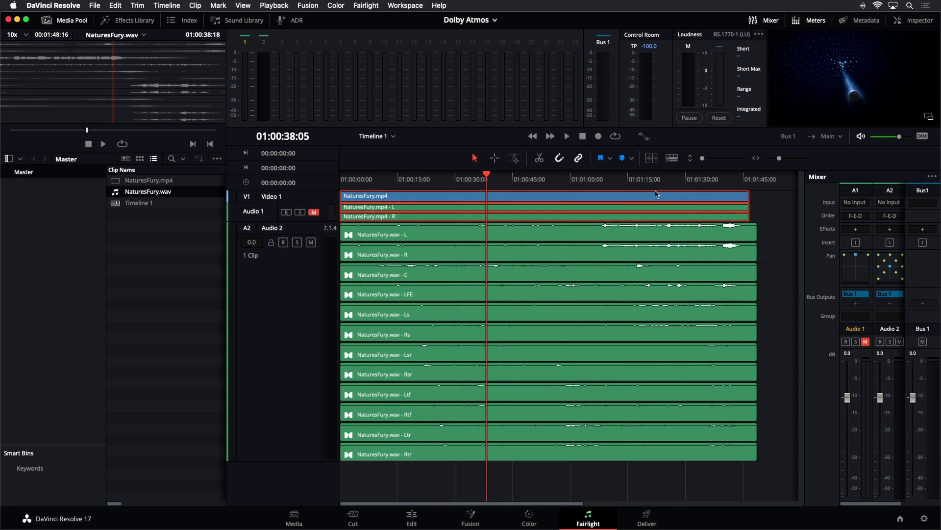
{"action": "key", "text": "Delete"}
{"action": "key", "text": "super+z"}
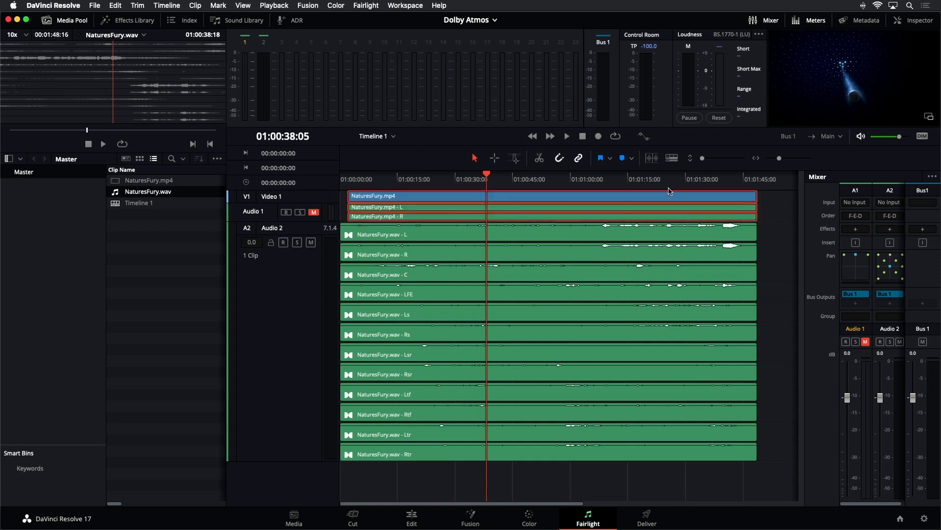
Step: Check how the clips line up at the end of the timeline and at its start
{"action": "left_click", "coordinate": [758, 180]}
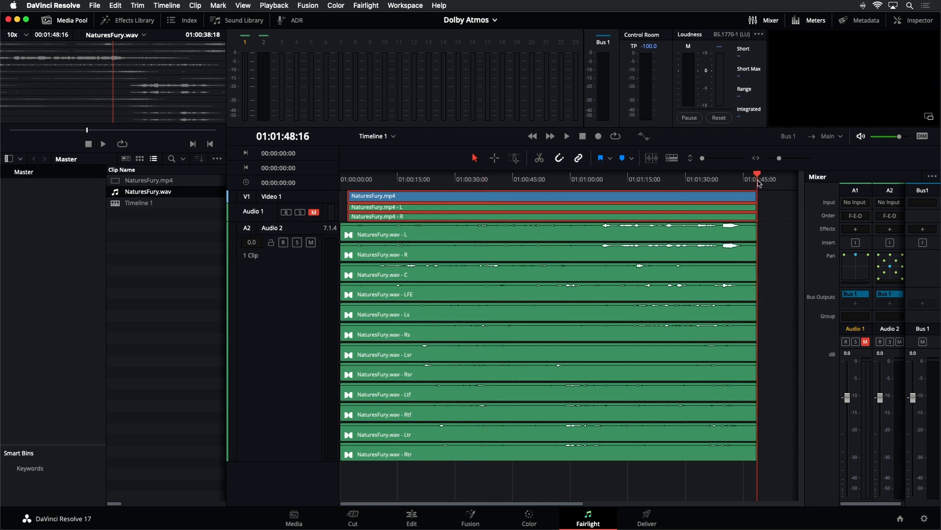
{"action": "left_click_drag", "start_coordinate": [346, 180], "coordinate": [334, 182]}
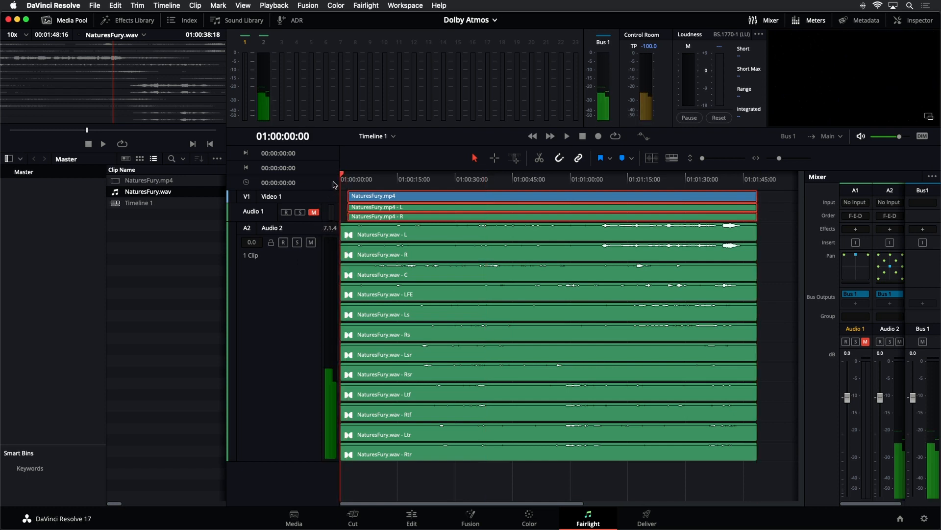
{"action": "key", "text": "super+equal"}
{"action": "key", "text": "super+equal"}
{"action": "key", "text": "super+equal"}
{"action": "key", "text": "super+equal"}
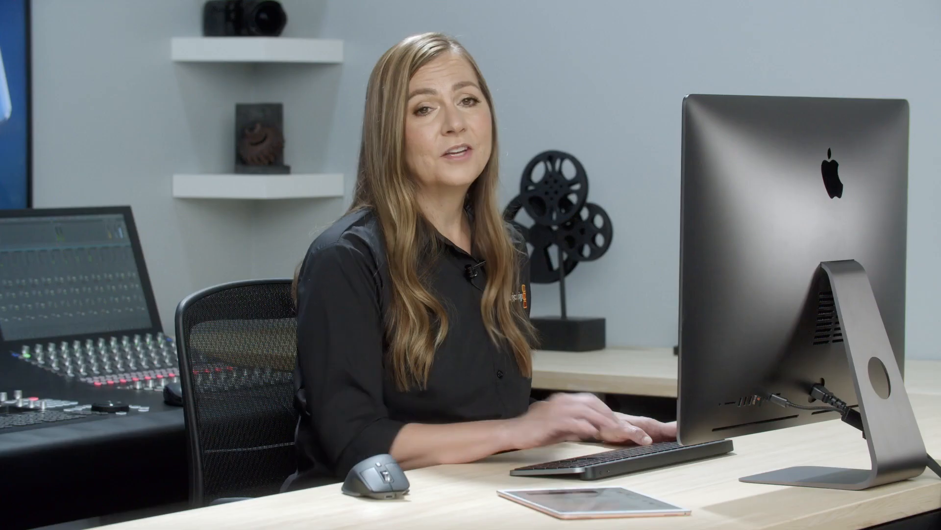
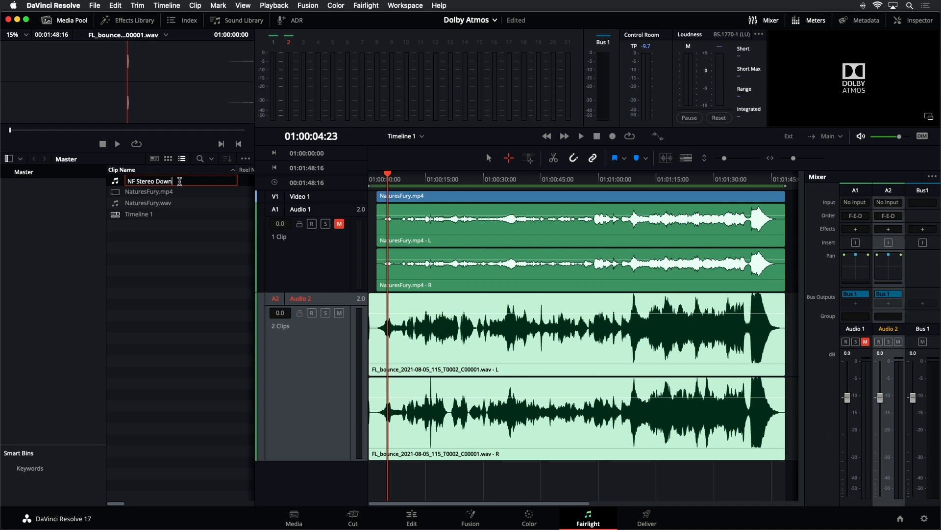
Step: Finish renaming the bounced clip as NF Stereo Downmix and set the clip info display to show the Clip Name
{"action": "left_click", "coordinate": [220, 232]}
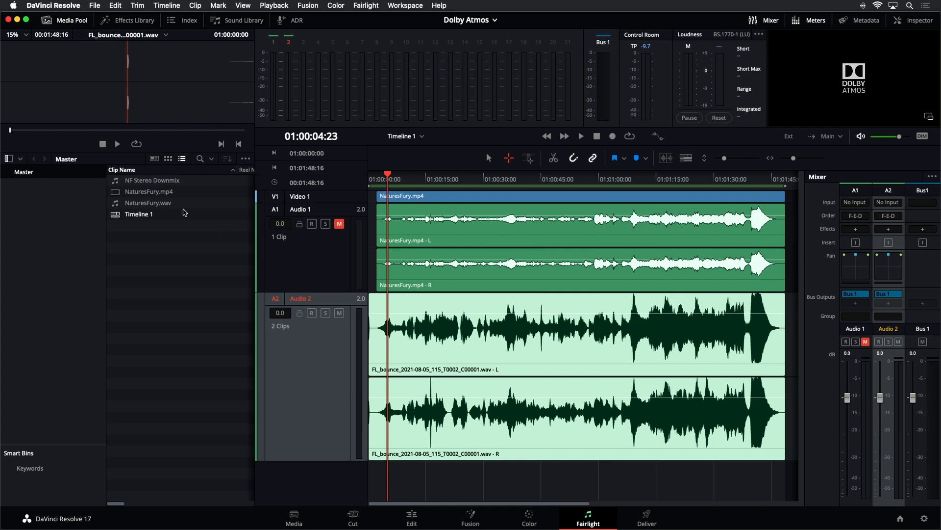
{"action": "left_click", "coordinate": [165, 182]}
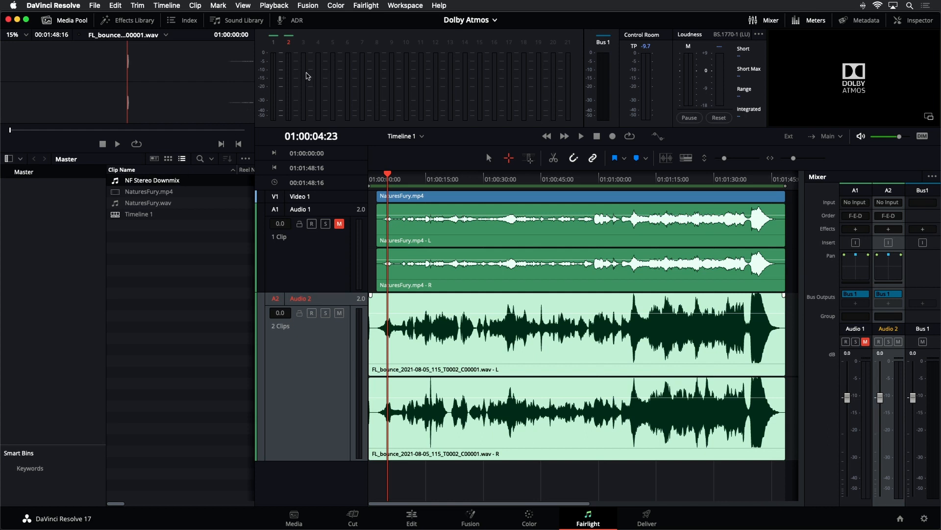
{"action": "left_click", "coordinate": [367, 5]}
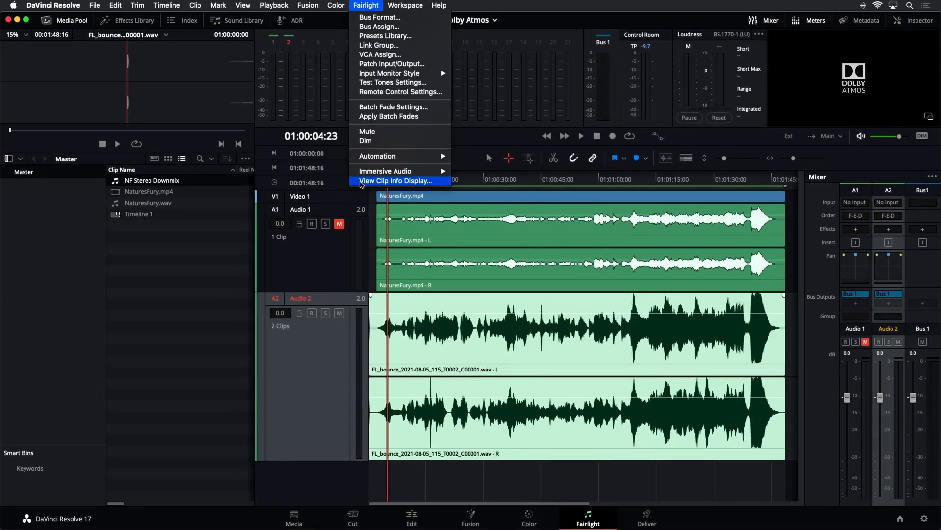
{"action": "left_click", "coordinate": [360, 180]}
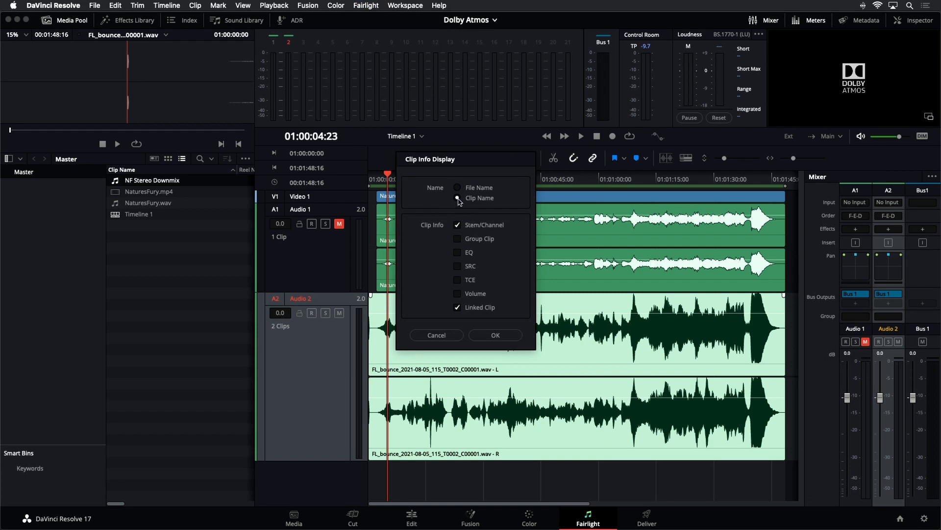
{"action": "left_click", "coordinate": [495, 335]}
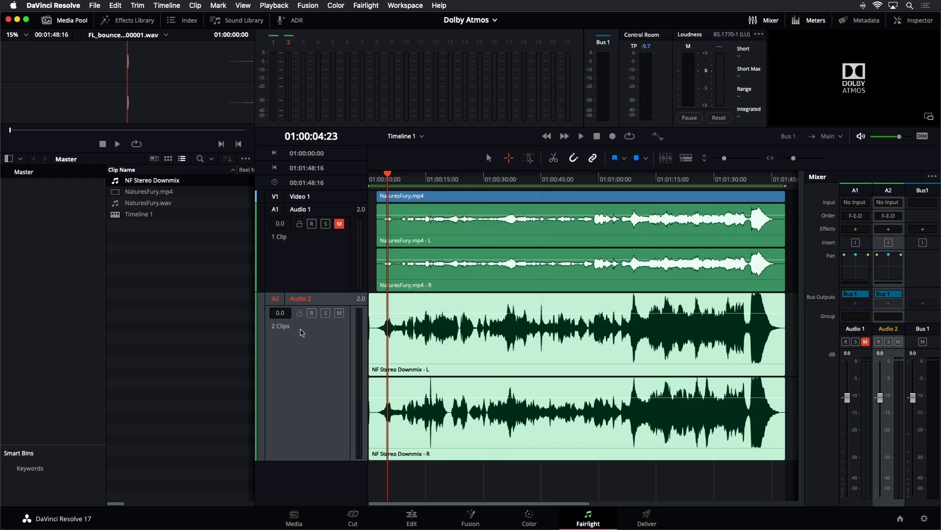
Step: Reduce the track heights and move the NF Stereo Downmix clip from Audio 2 onto a new track beneath it
{"action": "left_click", "coordinate": [370, 179]}
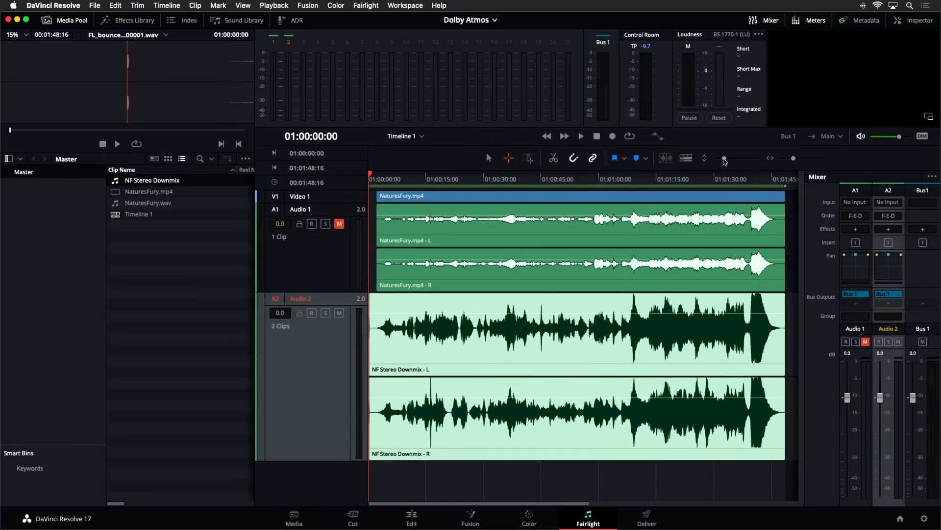
{"action": "left_click_drag", "start_coordinate": [725, 157], "coordinate": [721, 158]}
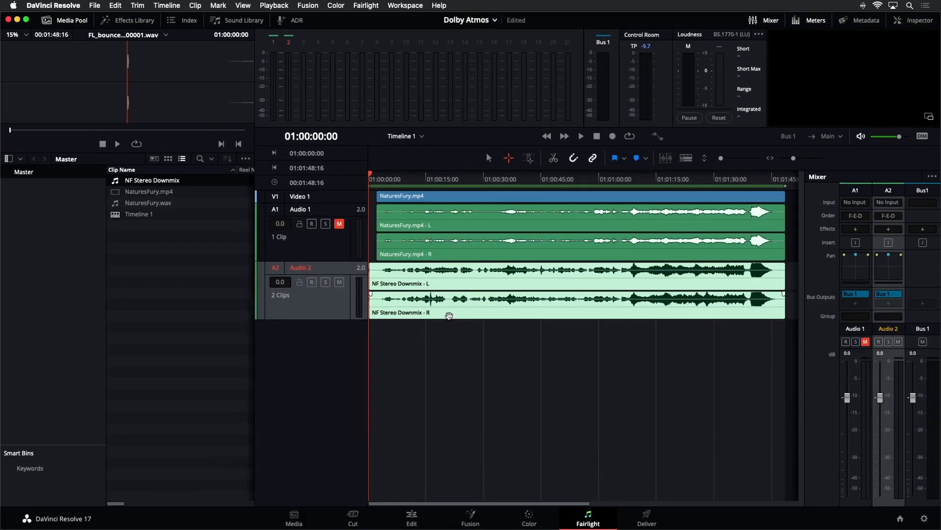
{"action": "left_click_drag", "start_coordinate": [449, 316], "coordinate": [448, 333]}
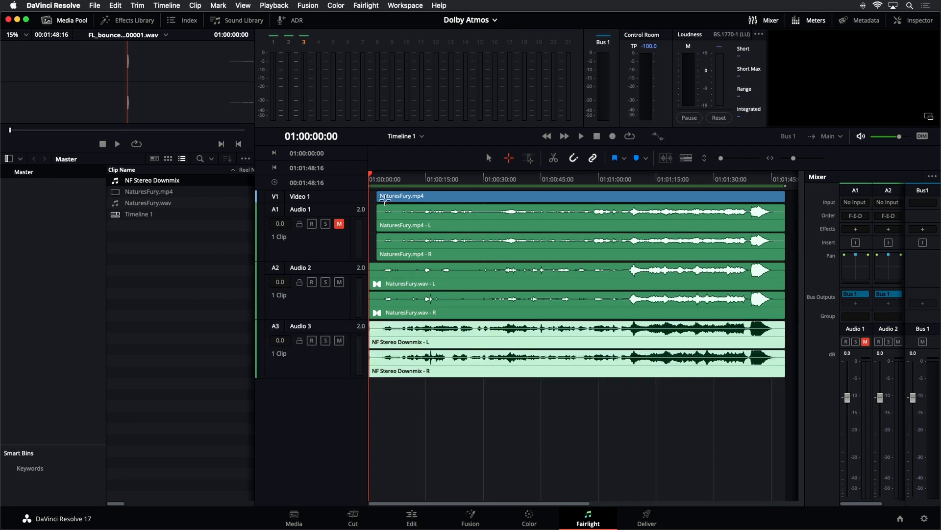
Step: Replace the Media Pool with the Tracks index and hide the muted Audio 1 track from the timeline
{"action": "left_click", "coordinate": [414, 176]}
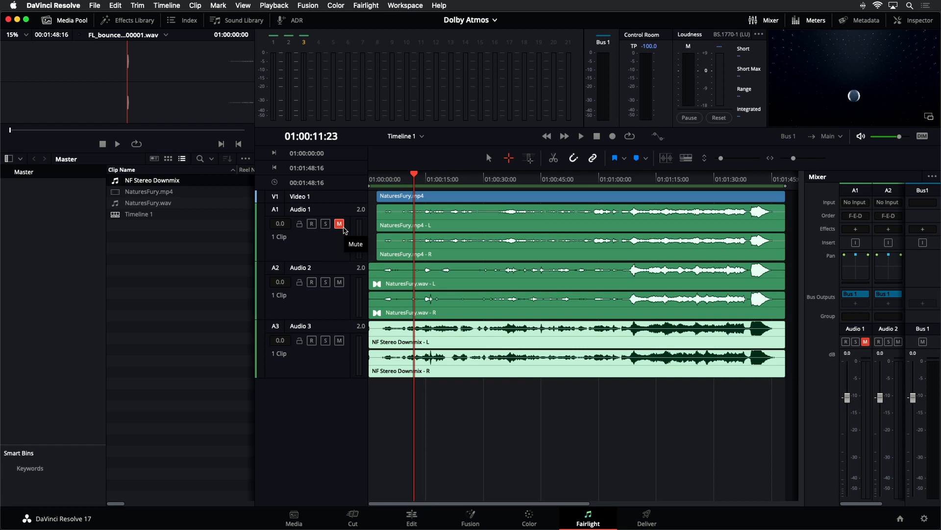
{"action": "left_click", "coordinate": [85, 24]}
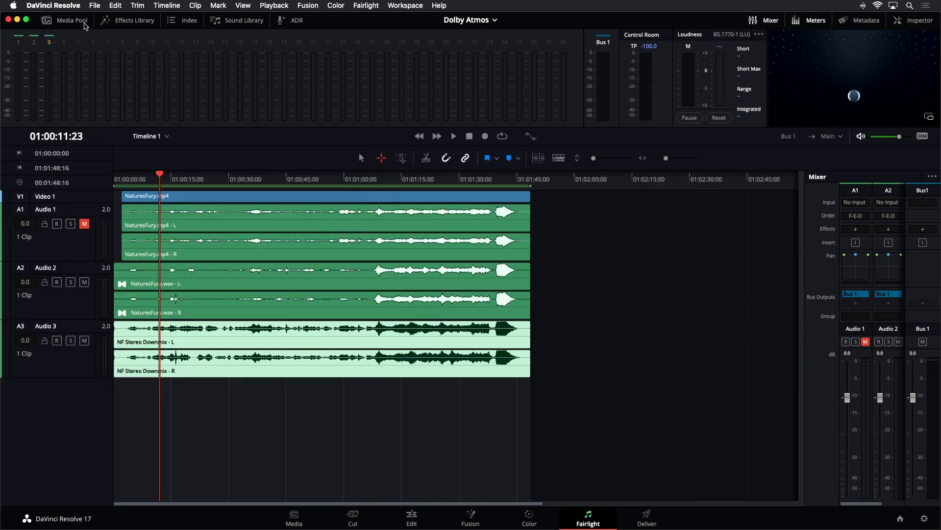
{"action": "left_click", "coordinate": [180, 22]}
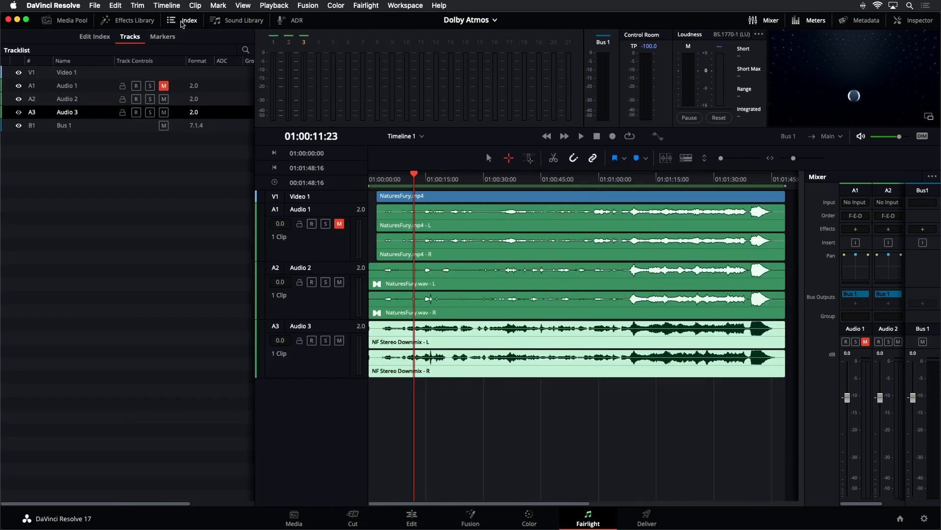
{"action": "left_click", "coordinate": [19, 86]}
{"action": "left_click", "coordinate": [19, 86]}
{"action": "left_click", "coordinate": [19, 86]}
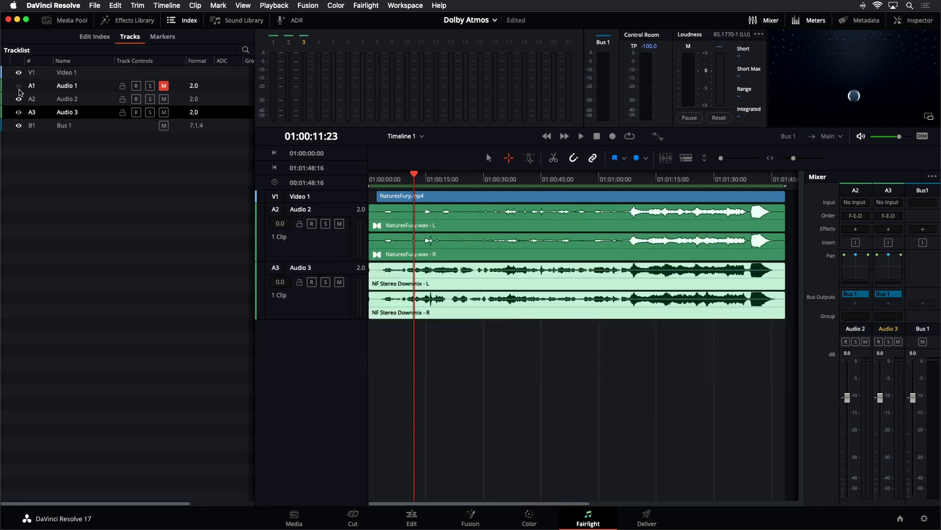
{"action": "left_click", "coordinate": [19, 87]}
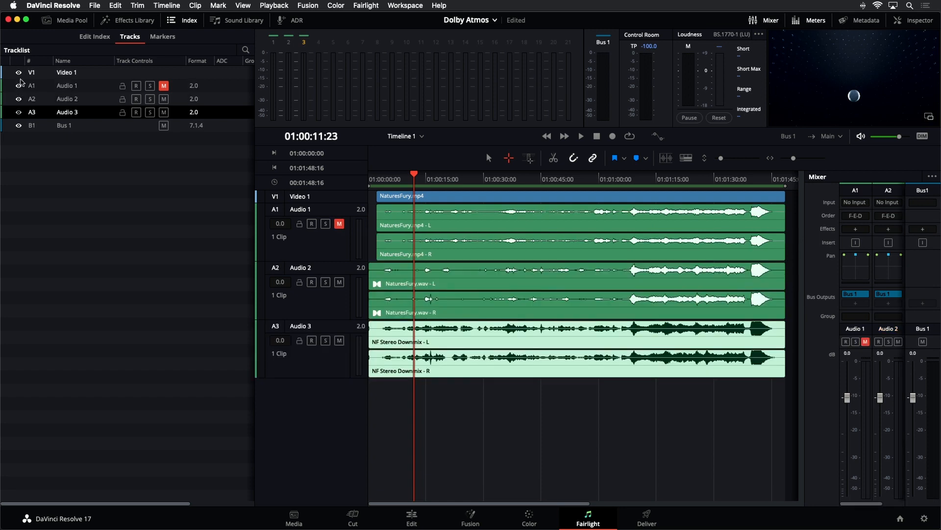
{"action": "left_click", "coordinate": [19, 86]}
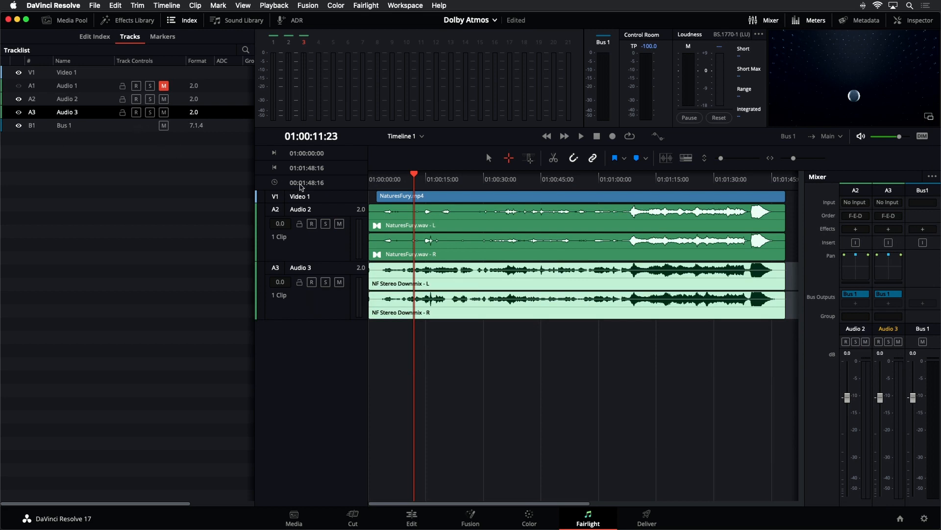
Step: Change the Audio 2 track type to 5.1 and enlarge the track to show its individual channel lanes
{"action": "left_click", "coordinate": [352, 250]}
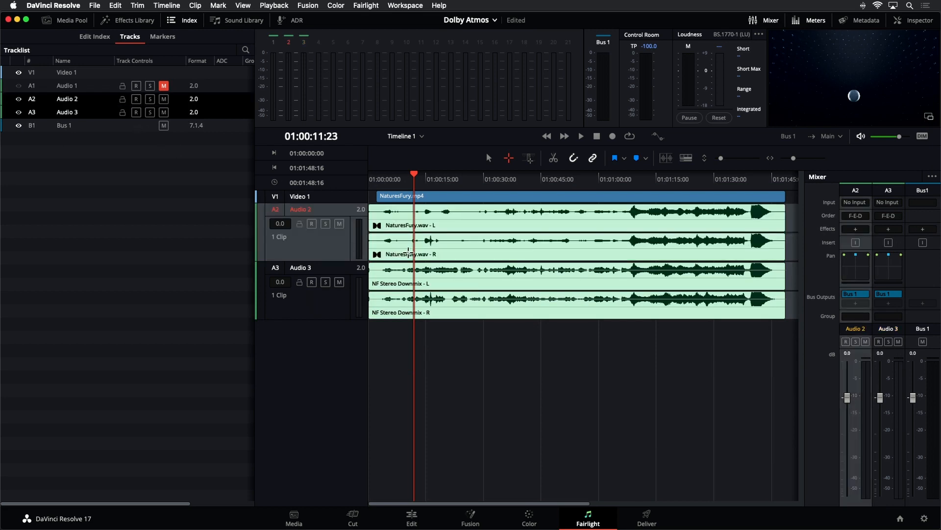
{"action": "left_click", "coordinate": [346, 315]}
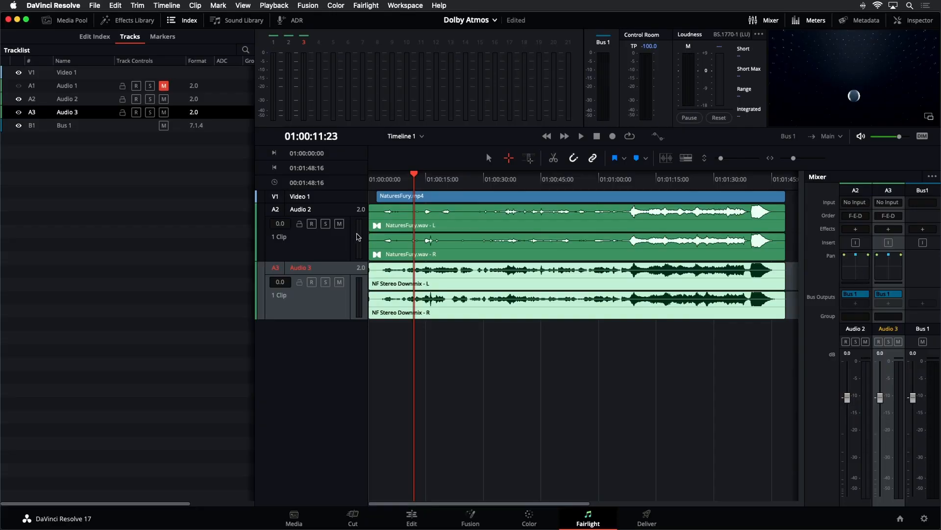
{"action": "left_click", "coordinate": [343, 244]}
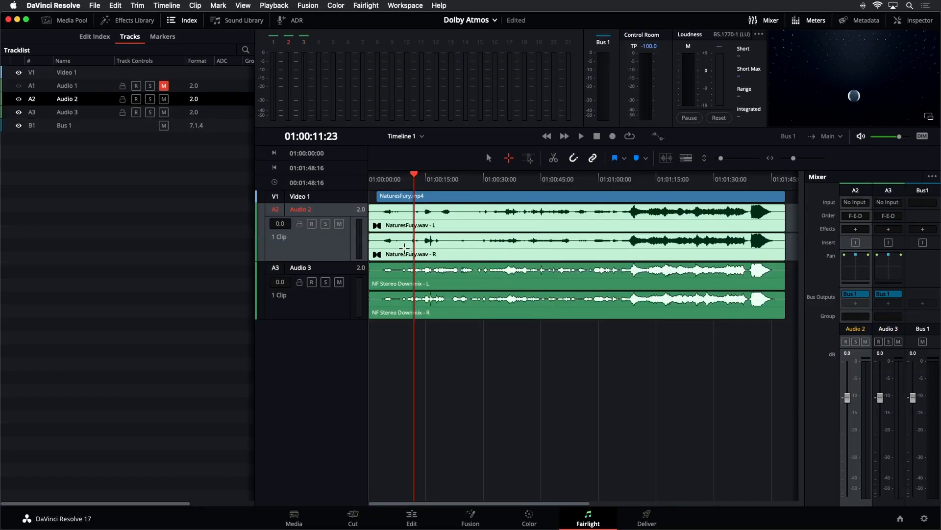
{"action": "right_click", "coordinate": [337, 243]}
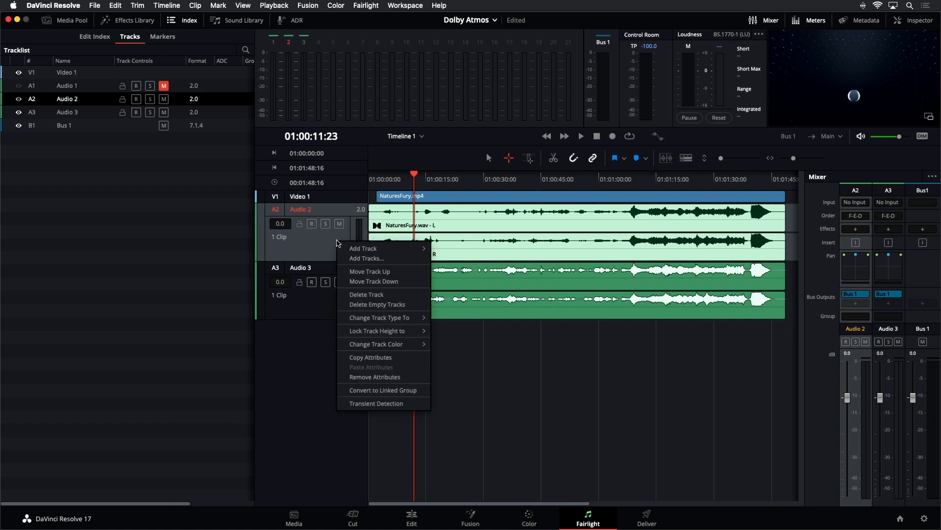
{"action": "mouse_move", "coordinate": [358, 320]}
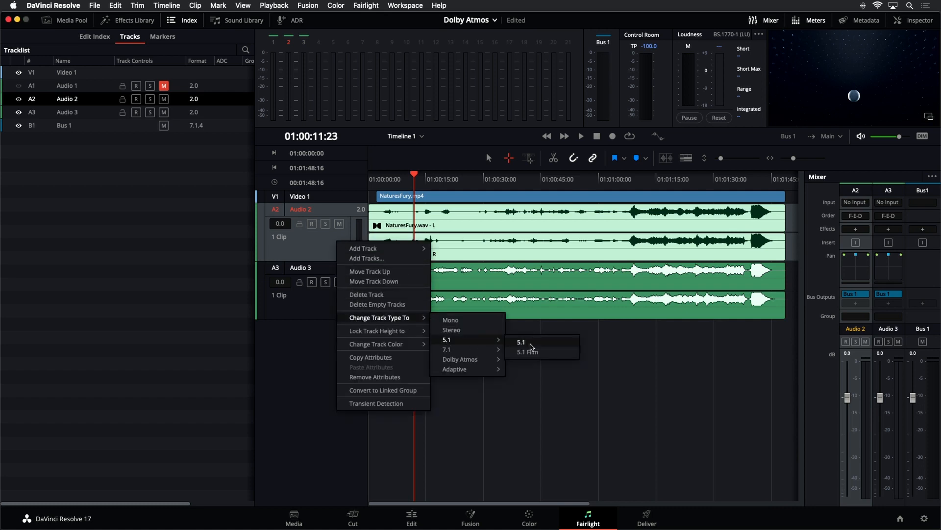
{"action": "left_click", "coordinate": [531, 347]}
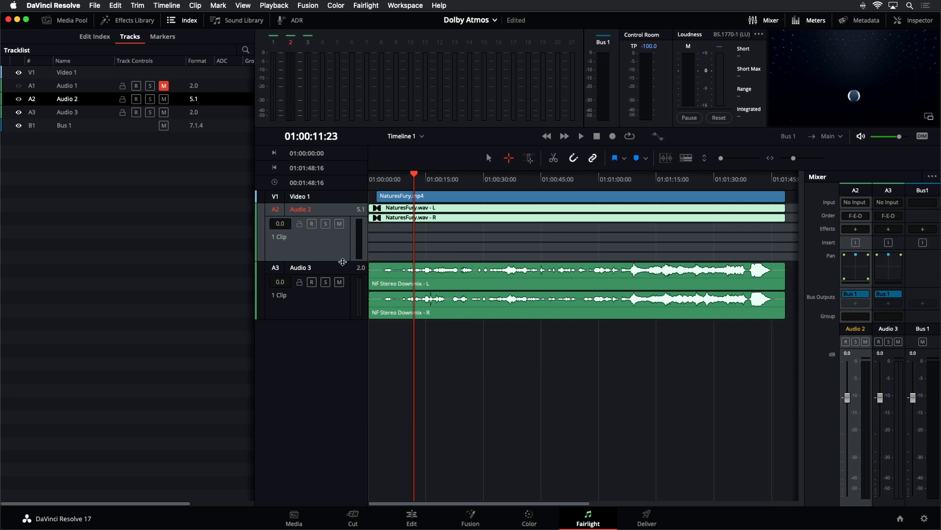
{"action": "left_click_drag", "start_coordinate": [343, 261], "coordinate": [344, 361]}
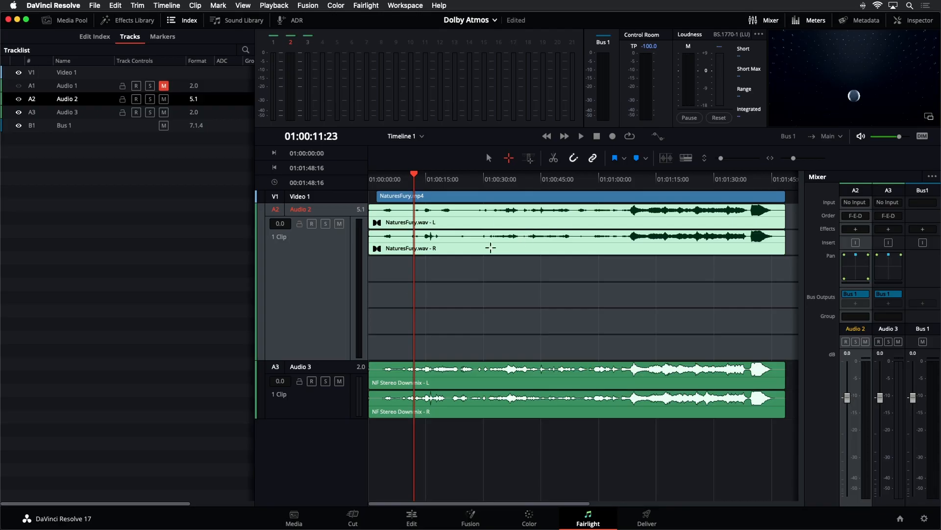
Step: Set the NaturesFury.wav clip's audio format to 5.1 in its clip attributes, using Embedded Channels 1 to 6
{"action": "right_click", "coordinate": [474, 251]}
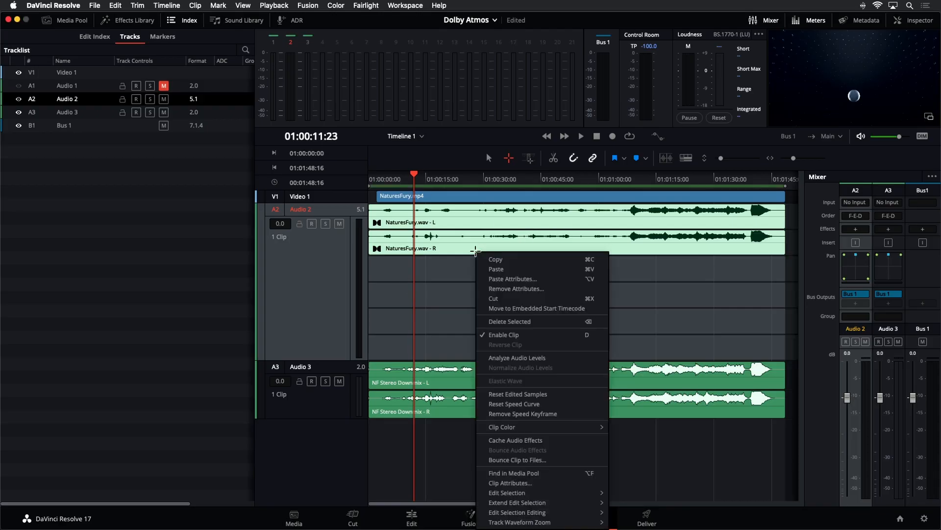
{"action": "left_click", "coordinate": [510, 483]}
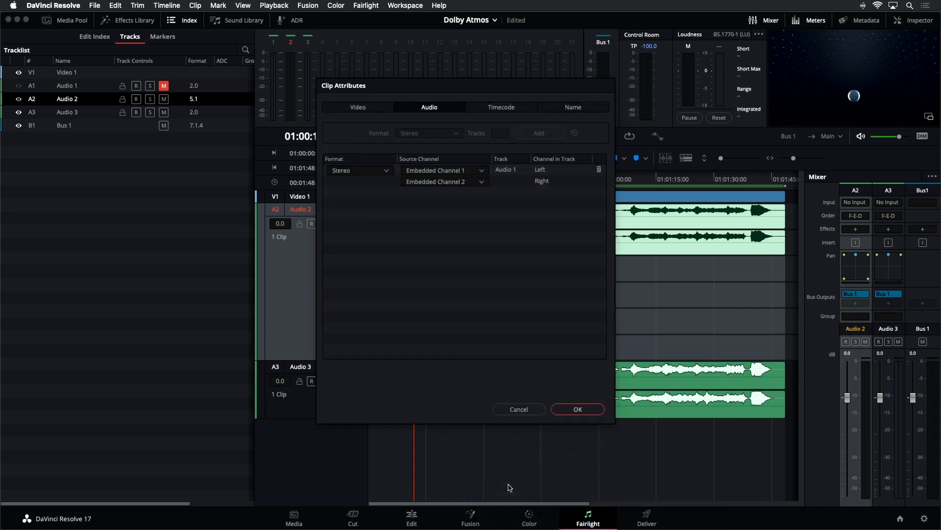
{"action": "left_click", "coordinate": [361, 171]}
{"action": "left_click", "coordinate": [361, 193]}
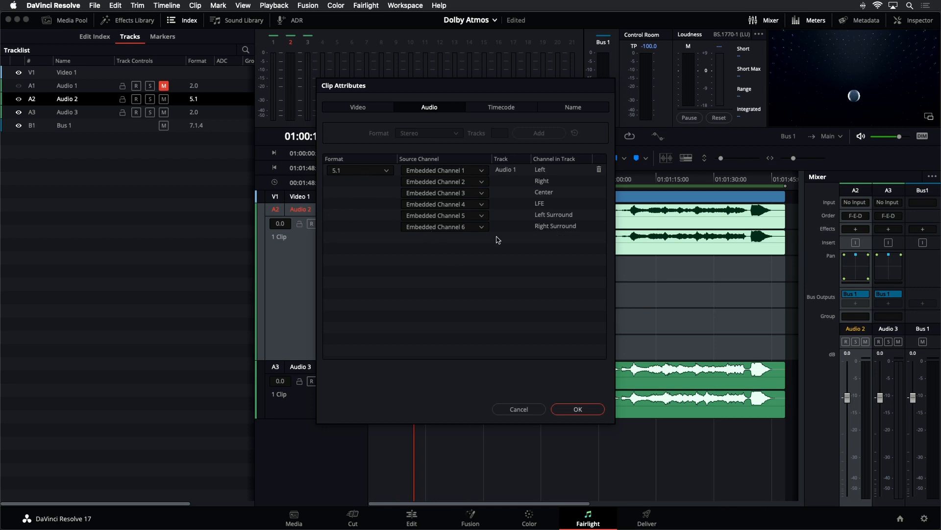
{"action": "left_click", "coordinate": [579, 408]}
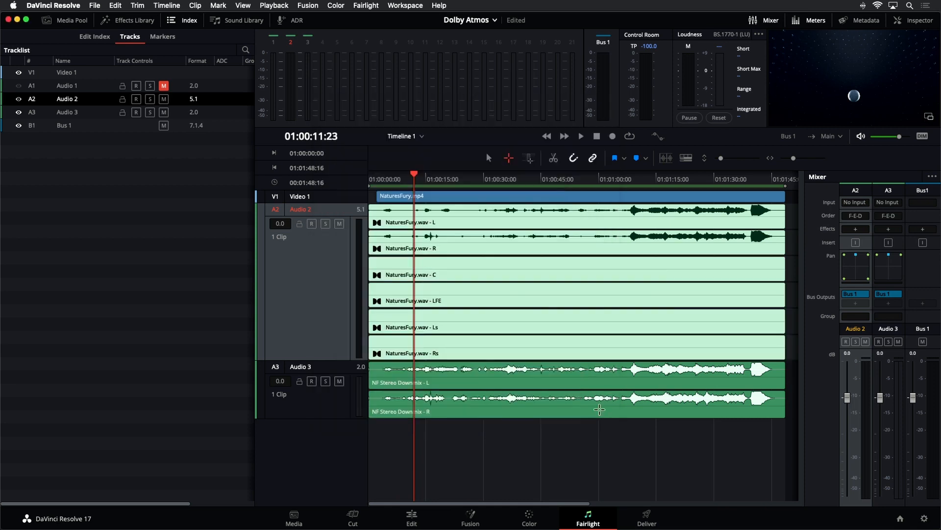
Step: Select the Audio 2 track holding the 5.1 NaturesFury.wav clip and bounce it to a new layer
{"action": "key", "text": "a"}
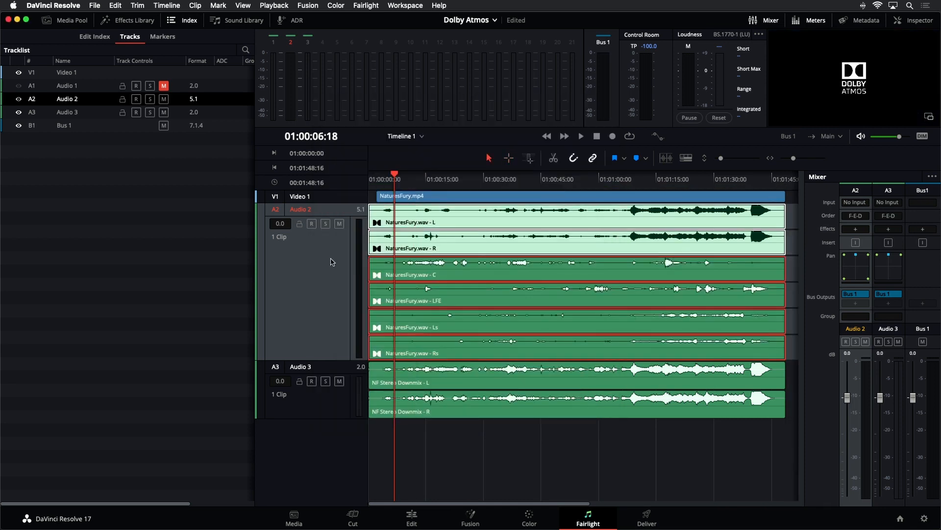
{"action": "left_click", "coordinate": [328, 260]}
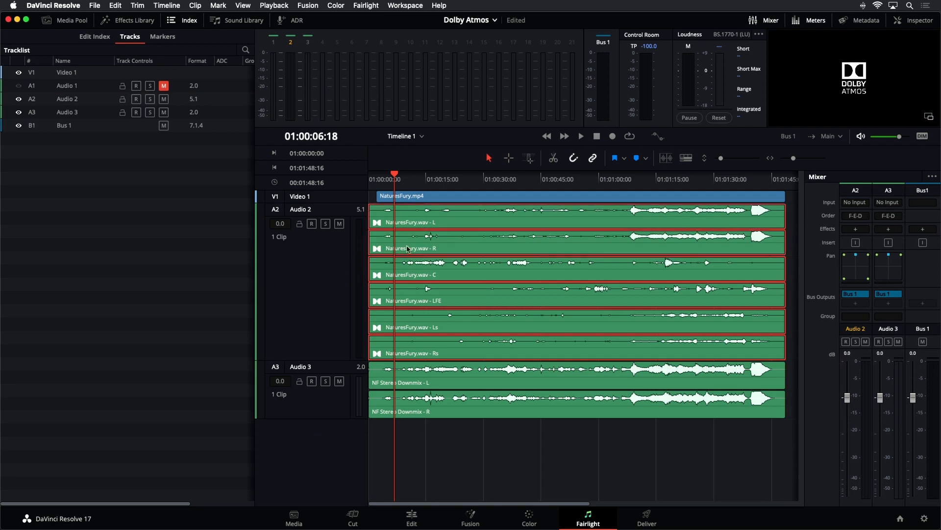
{"action": "left_click", "coordinate": [337, 273]}
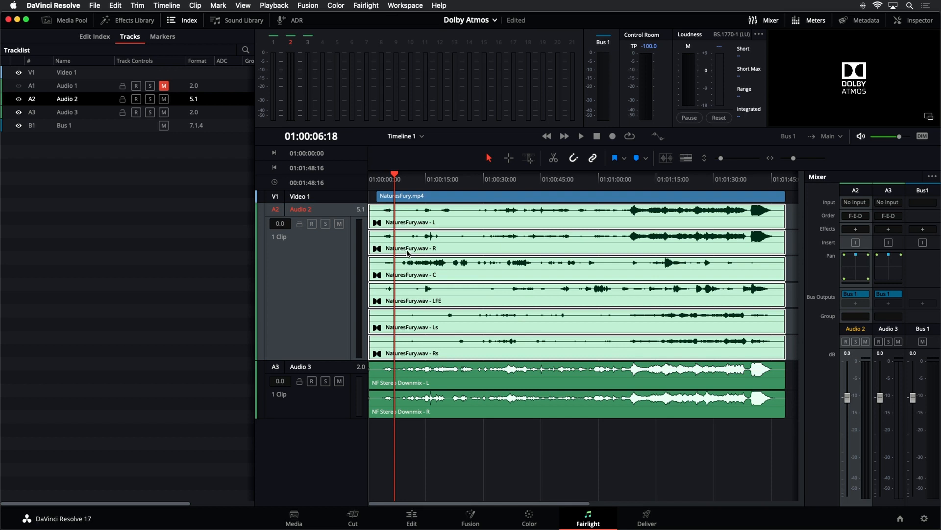
{"action": "left_click", "coordinate": [509, 157]}
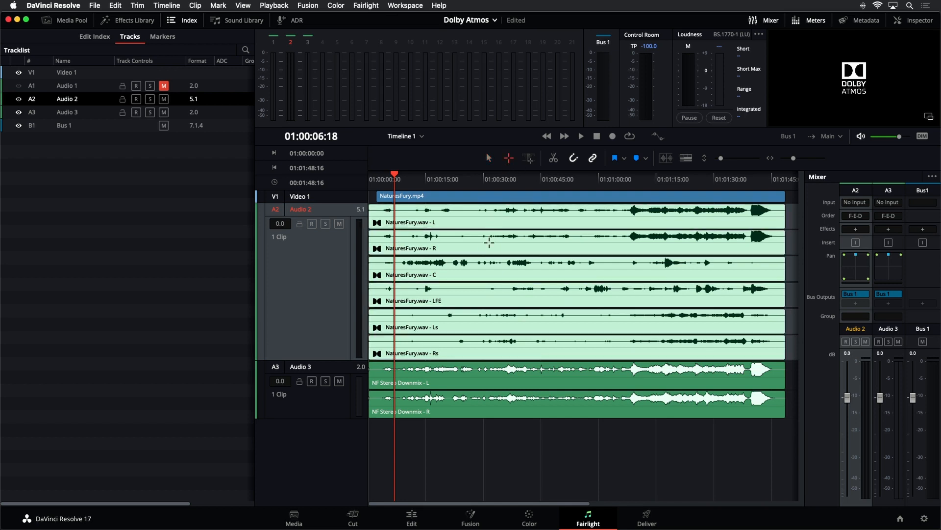
{"action": "left_click", "coordinate": [489, 241]}
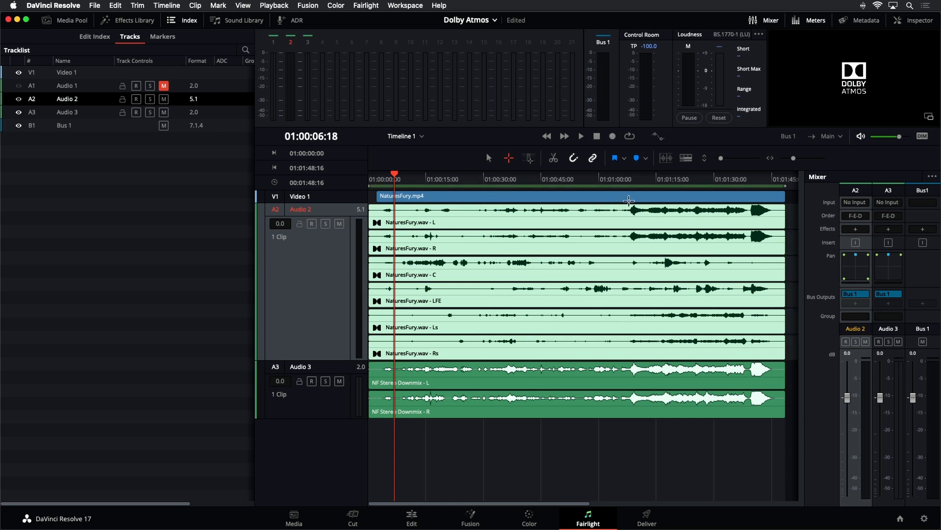
{"action": "left_click", "coordinate": [488, 158]}
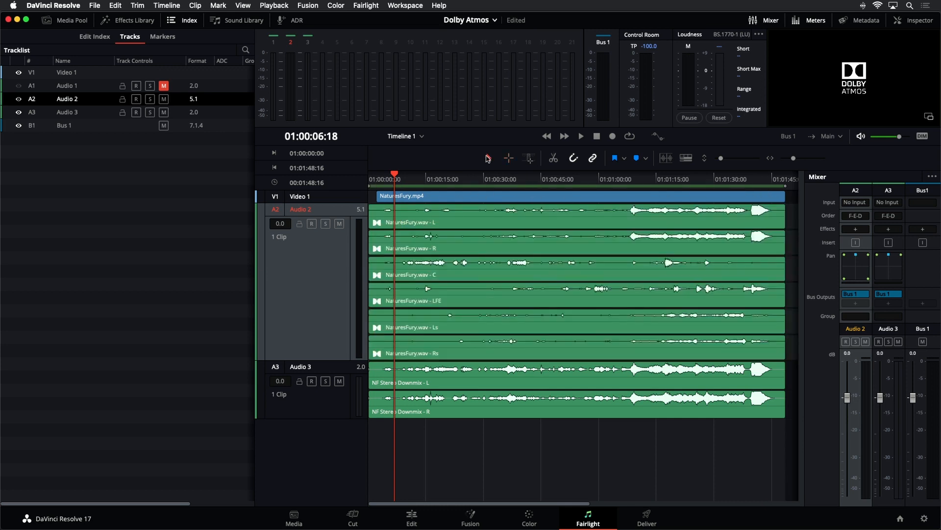
{"action": "left_click", "coordinate": [168, 6]}
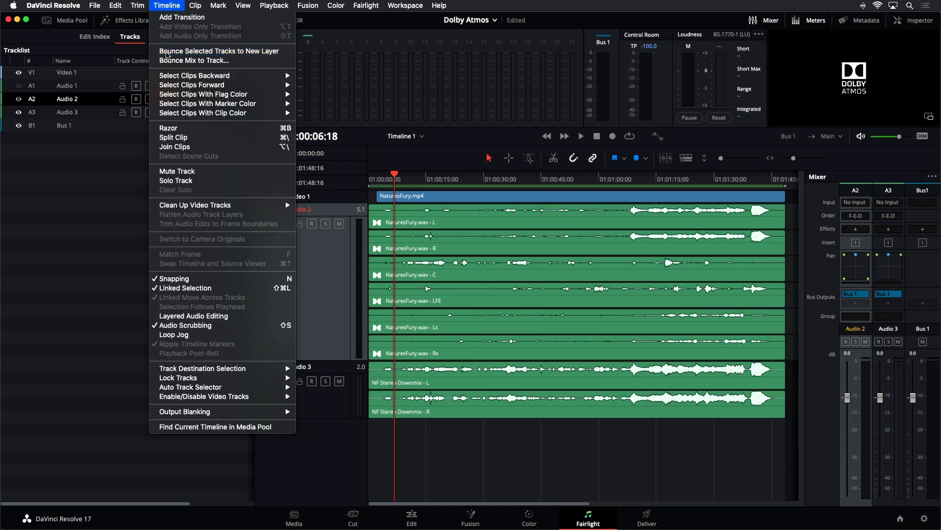
{"action": "left_click", "coordinate": [167, 51]}
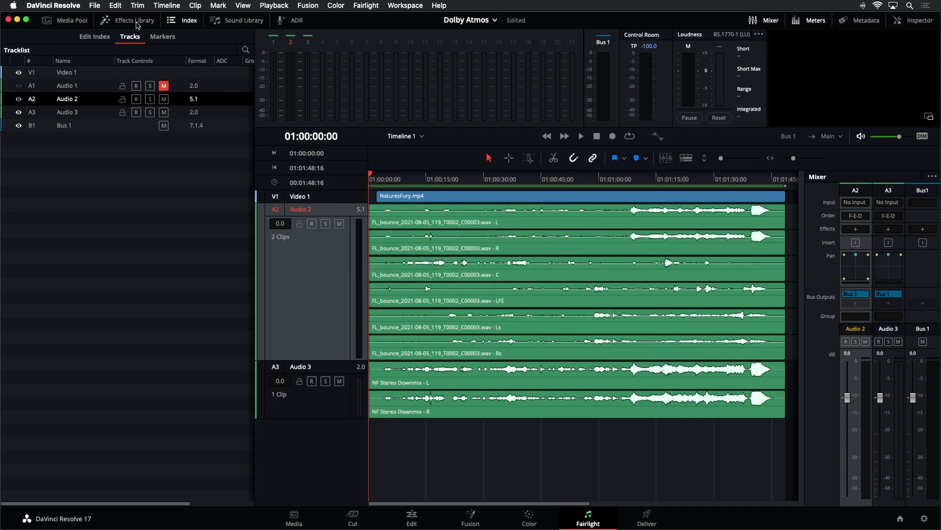
Step: Show the Media Pool in place of the Index and preview the newly bounced 5.1 file around its midpoint
{"action": "left_click", "coordinate": [182, 20]}
{"action": "left_click", "coordinate": [62, 21]}
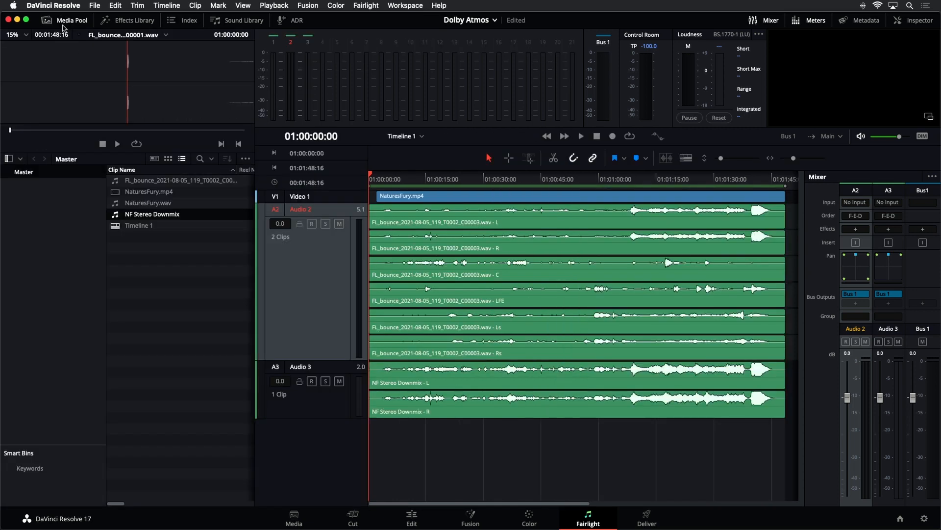
{"action": "left_click", "coordinate": [158, 184]}
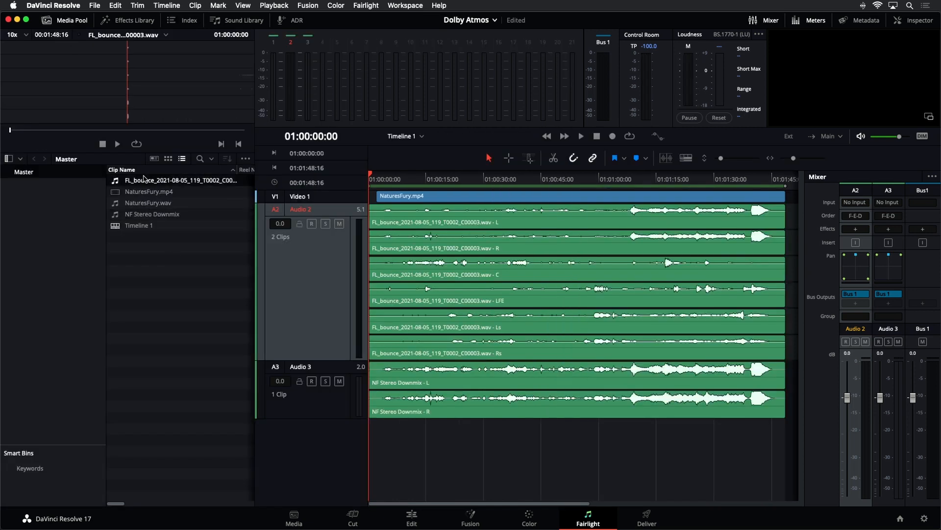
{"action": "left_click", "coordinate": [123, 134]}
{"action": "left_click", "coordinate": [123, 130]}
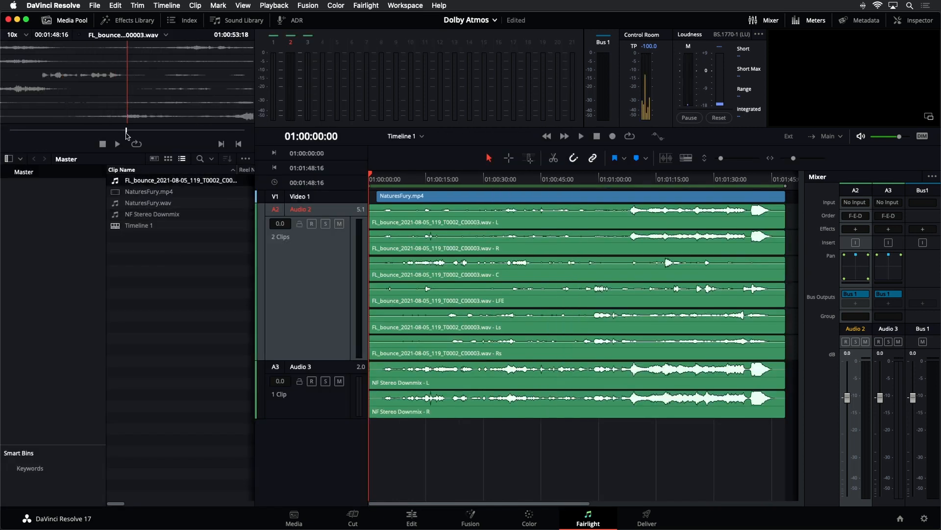
Step: Rename the bounced clip as NF 5.1 Downmix and move it from Audio 2 onto a new track below Audio 3
{"action": "left_click", "coordinate": [158, 182]}
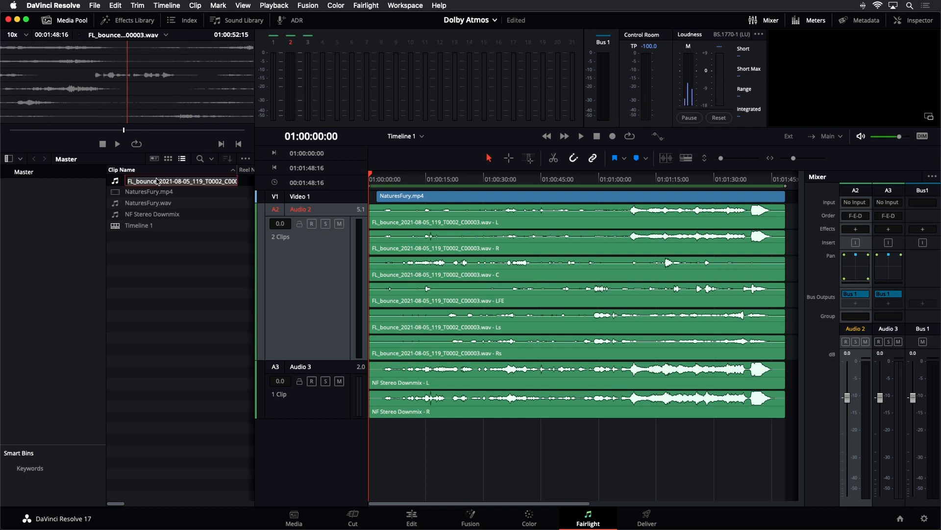
{"action": "type", "text": "N"}
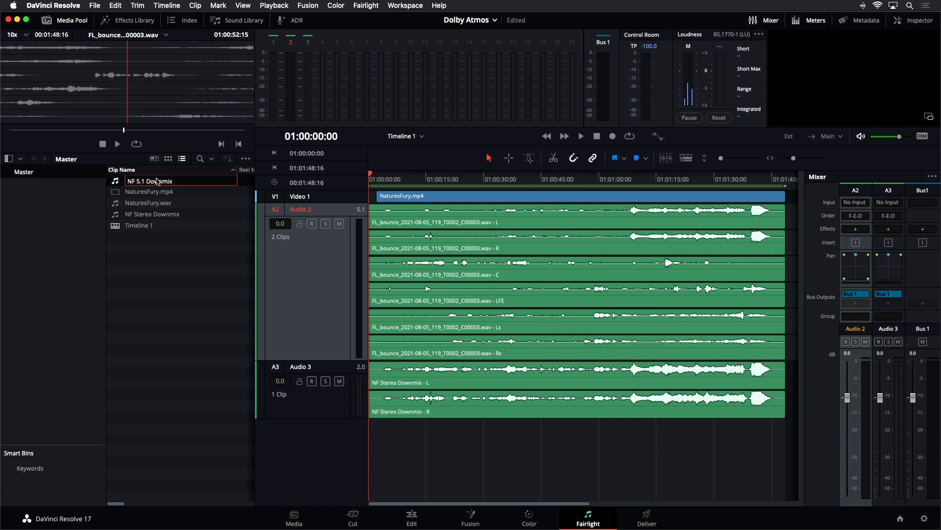
{"action": "type", "text": "F 5.1 Downmix"}
{"action": "key", "text": "Return"}
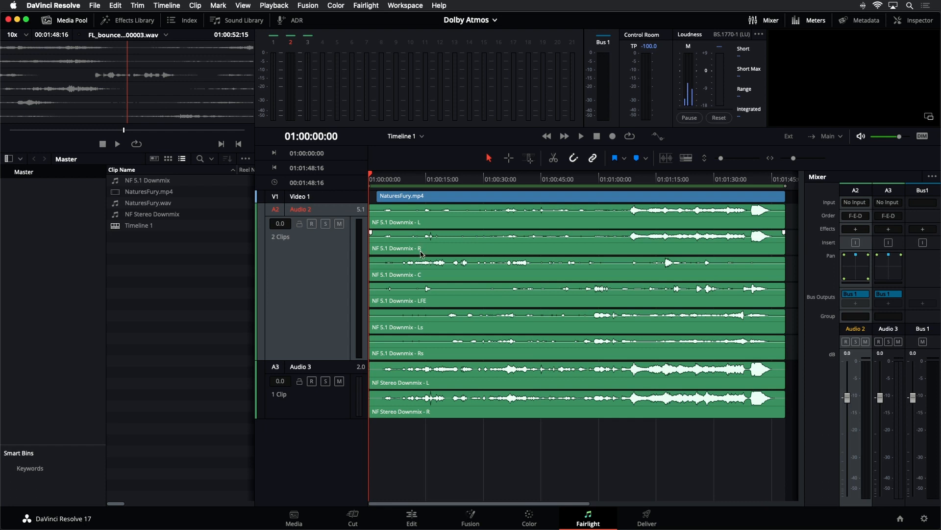
{"action": "left_click_drag", "start_coordinate": [421, 251], "coordinate": [411, 472]}
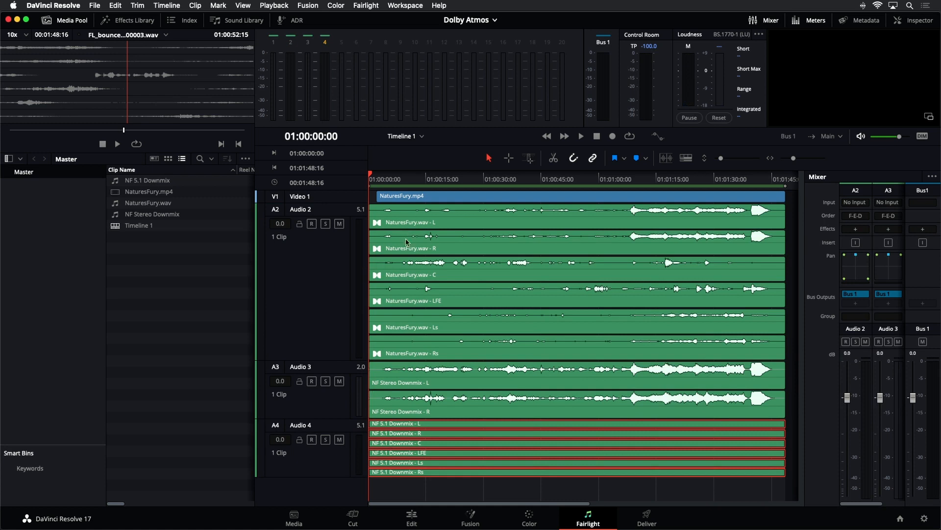
{"action": "left_click", "coordinate": [342, 279]}
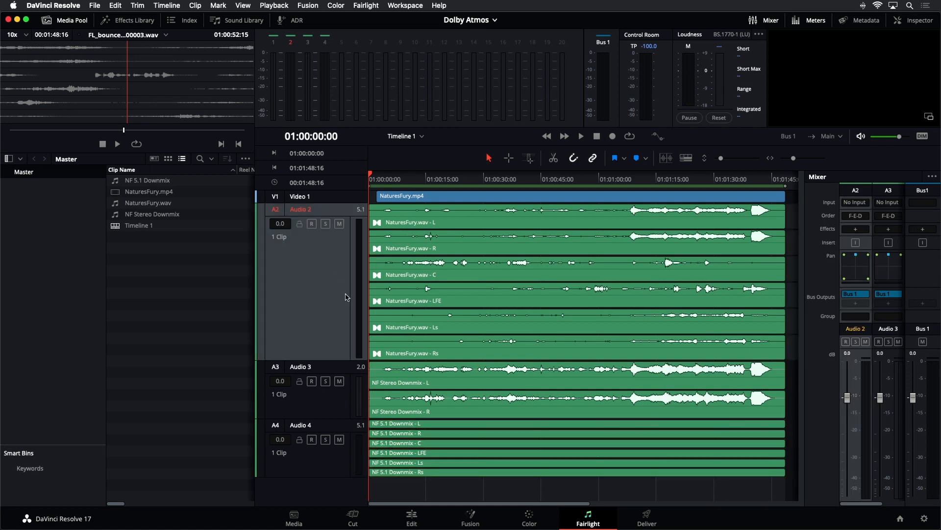
{"action": "left_click", "coordinate": [342, 406]}
{"action": "left_click", "coordinate": [352, 459]}
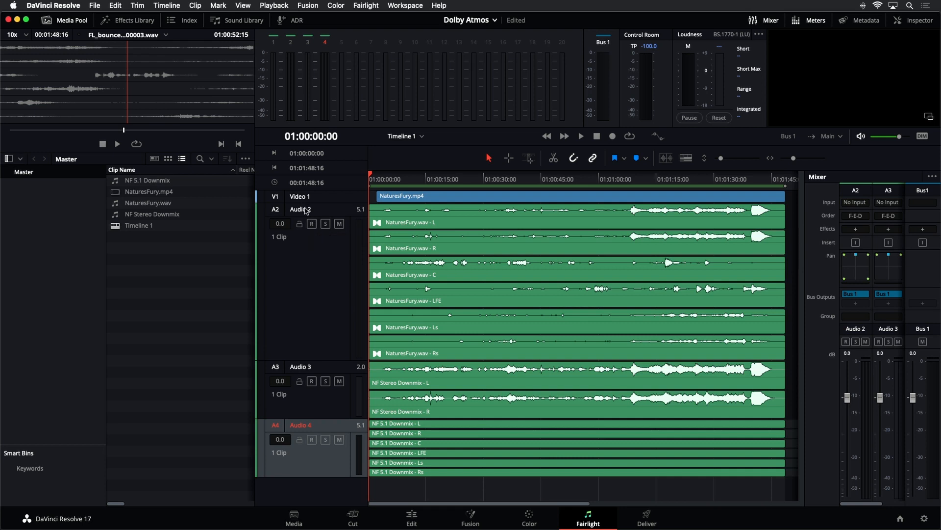
{"action": "left_click", "coordinate": [323, 283]}
{"action": "left_click", "coordinate": [324, 328]}
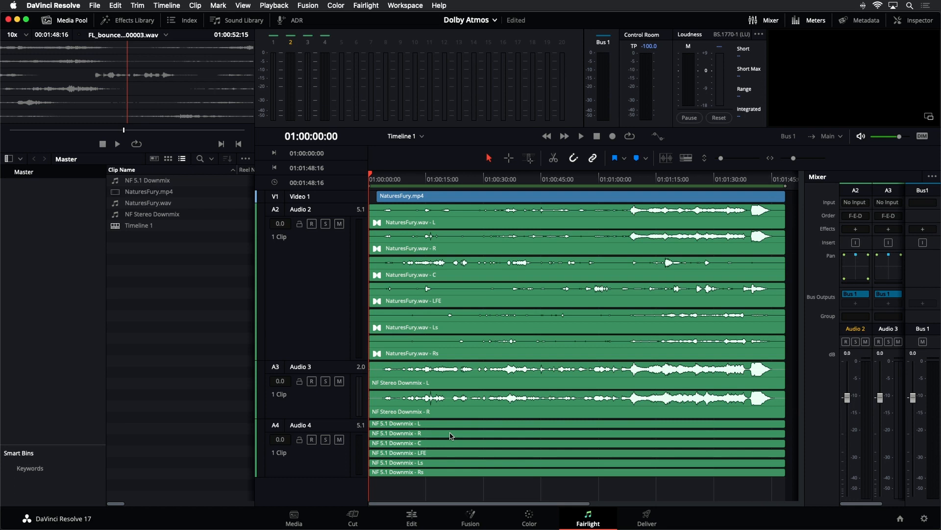
{"action": "left_click", "coordinate": [321, 263]}
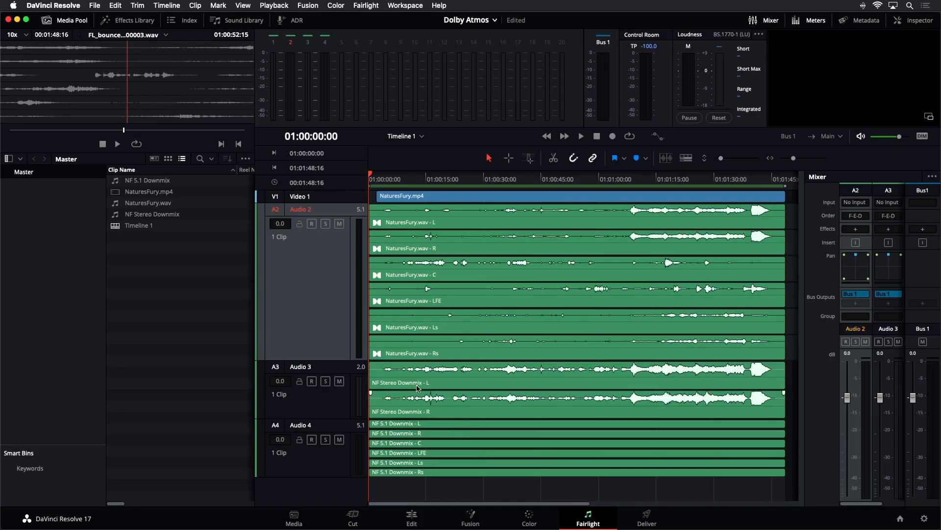
Step: Set up a bounce to file of the NF Stereo Downmix clip, with a new Desktop folder named Downmixes as its destination
{"action": "left_click", "coordinate": [448, 375]}
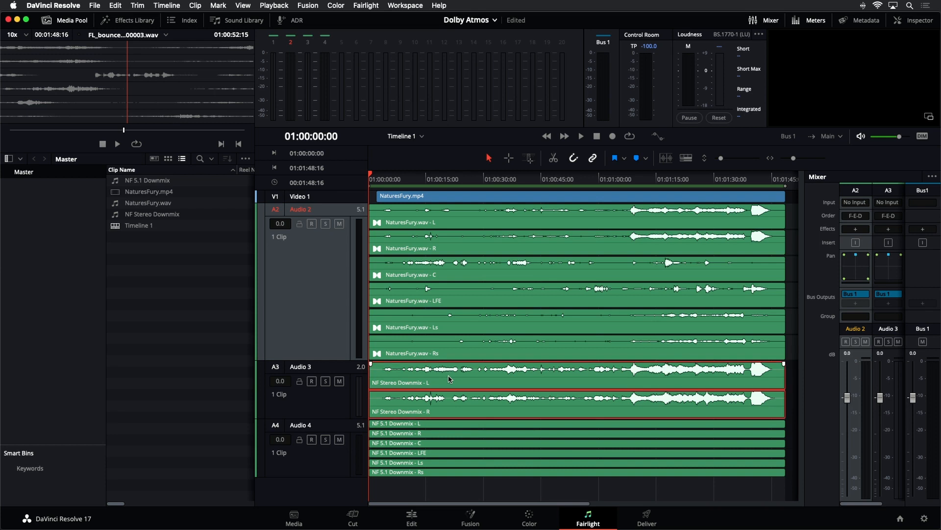
{"action": "right_click", "coordinate": [458, 387]}
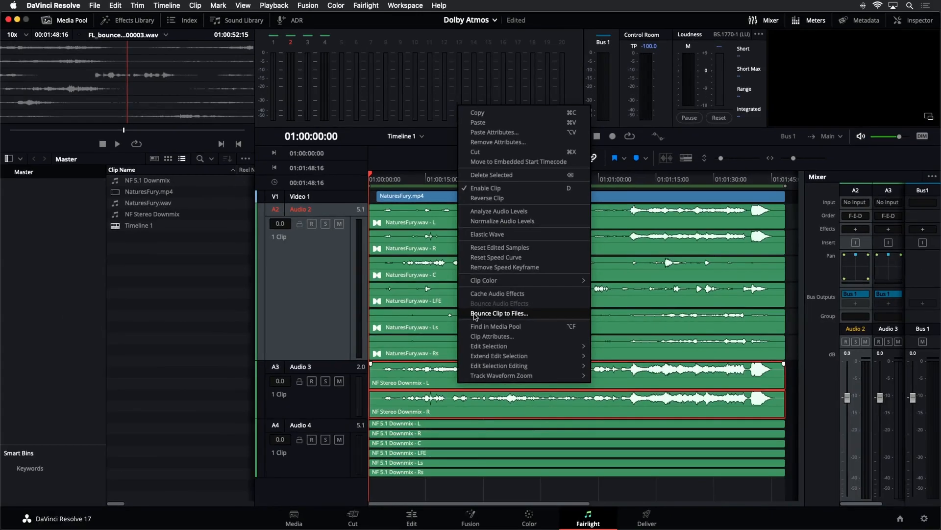
{"action": "left_click", "coordinate": [474, 314]}
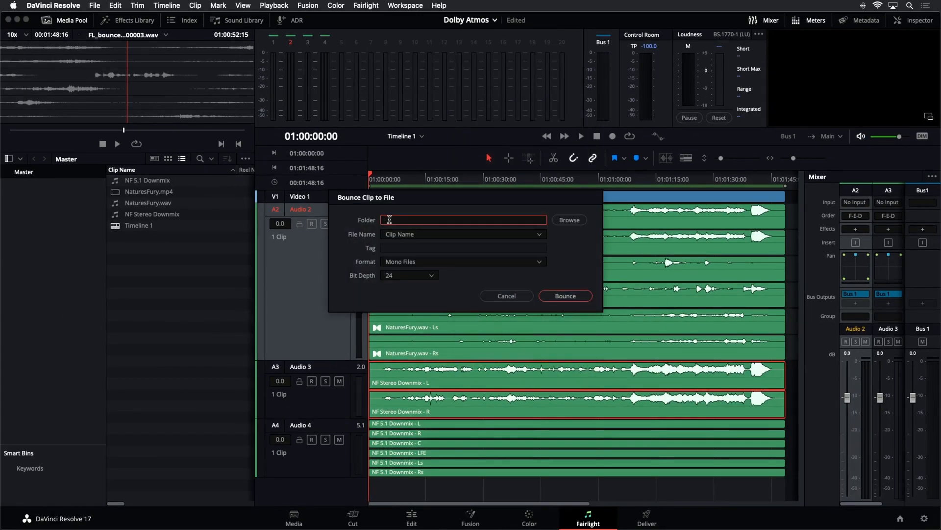
{"action": "left_click", "coordinate": [570, 220]}
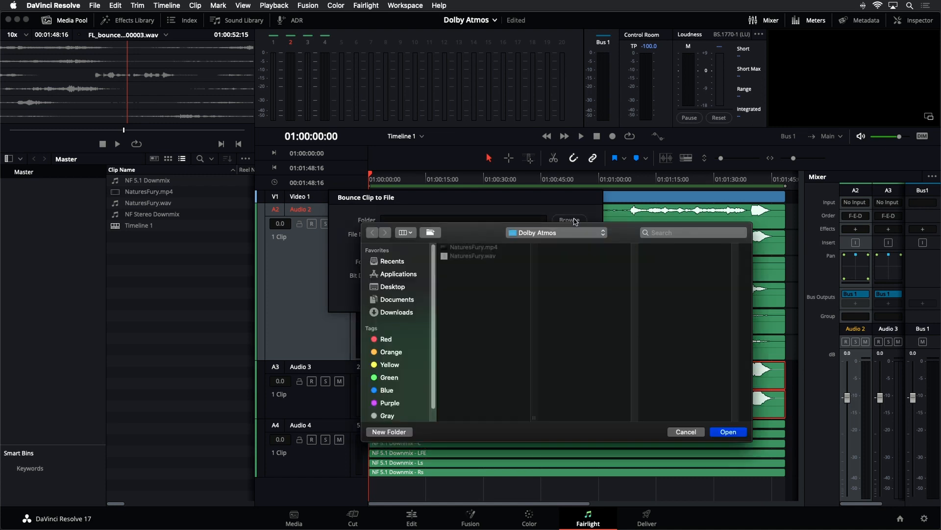
{"action": "left_click", "coordinate": [396, 288]}
{"action": "left_click", "coordinate": [404, 432]}
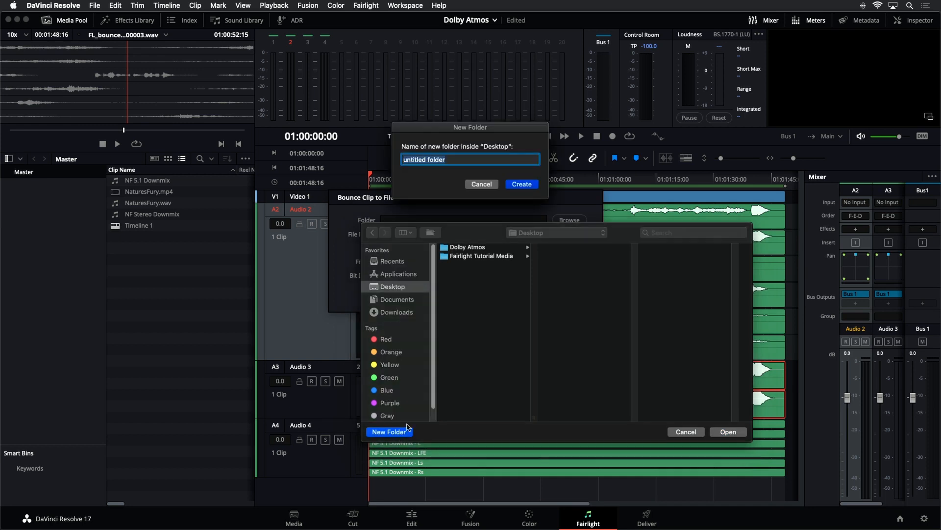
{"action": "type", "text": "Downmixes"}
{"action": "key", "text": "Return"}
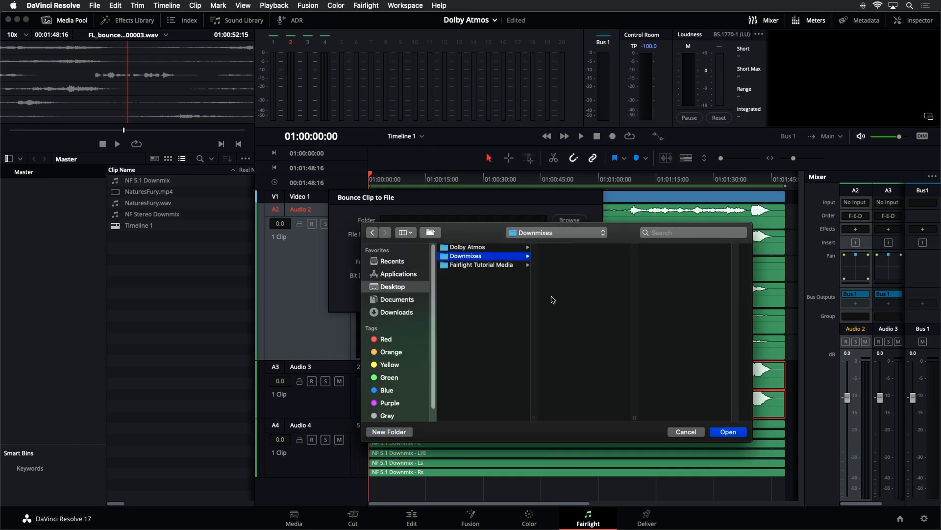
{"action": "left_click", "coordinate": [728, 431]}
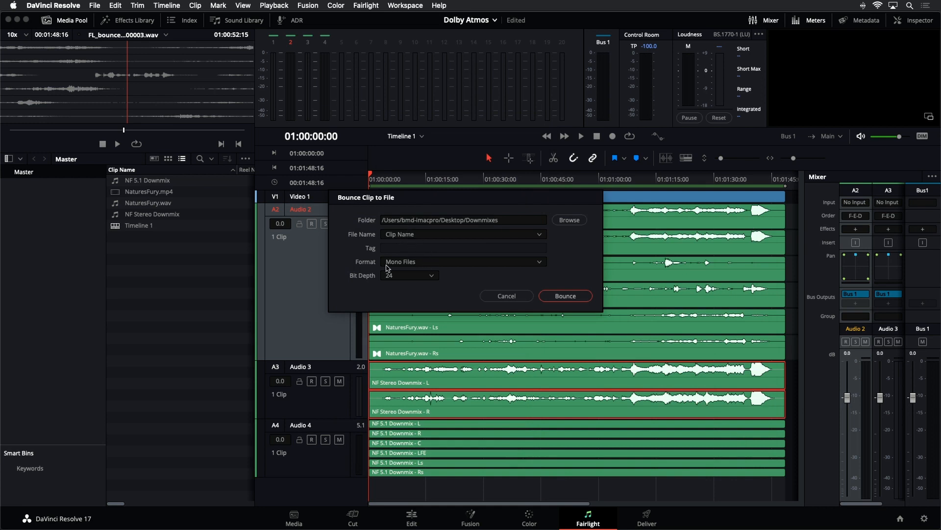
Step: Set the bounce format to Multi-channel and bounce the clip to file
{"action": "left_click", "coordinate": [437, 264]}
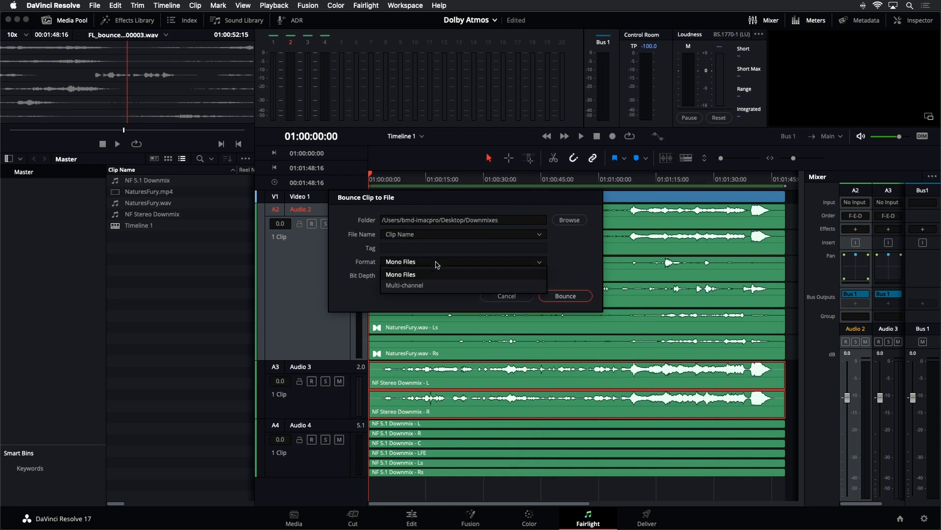
{"action": "left_click", "coordinate": [438, 287]}
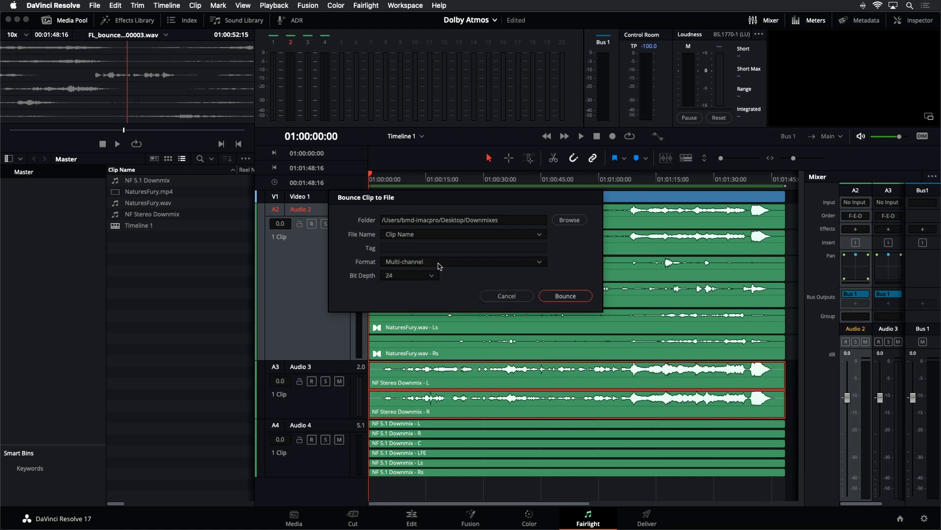
{"action": "left_click", "coordinate": [564, 295]}
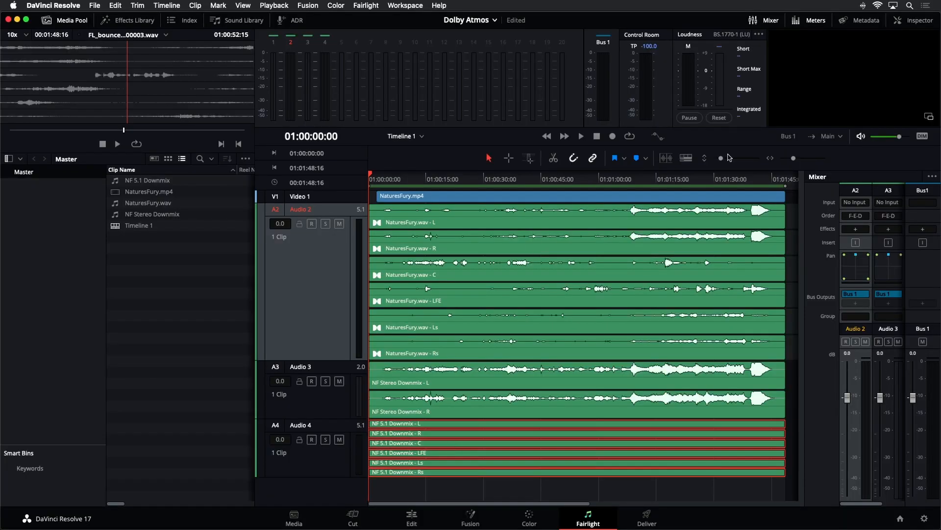
Step: Minimize the height of all tracks and enlarge Audio 4 to show its six channel waveforms
{"action": "left_click_drag", "start_coordinate": [720, 158], "coordinate": [715, 158]}
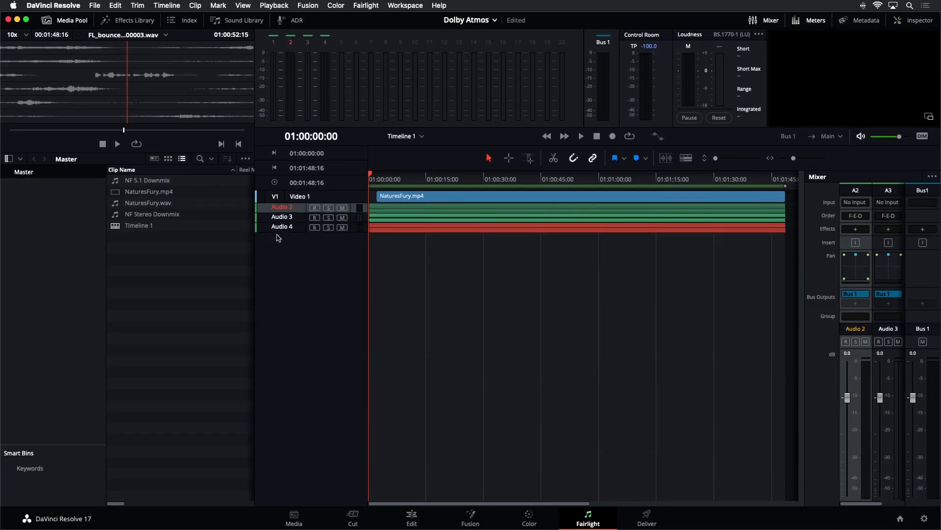
{"action": "left_click_drag", "start_coordinate": [287, 232], "coordinate": [293, 400]}
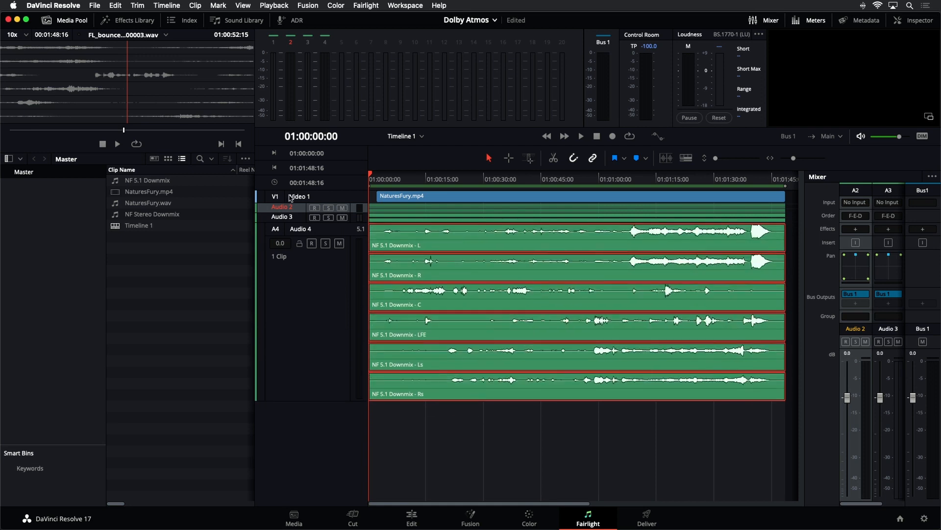
Step: Analyze the audio levels of the NF 5.1 Downmix clip against the Netflix loudness standard
{"action": "right_click", "coordinate": [508, 270]}
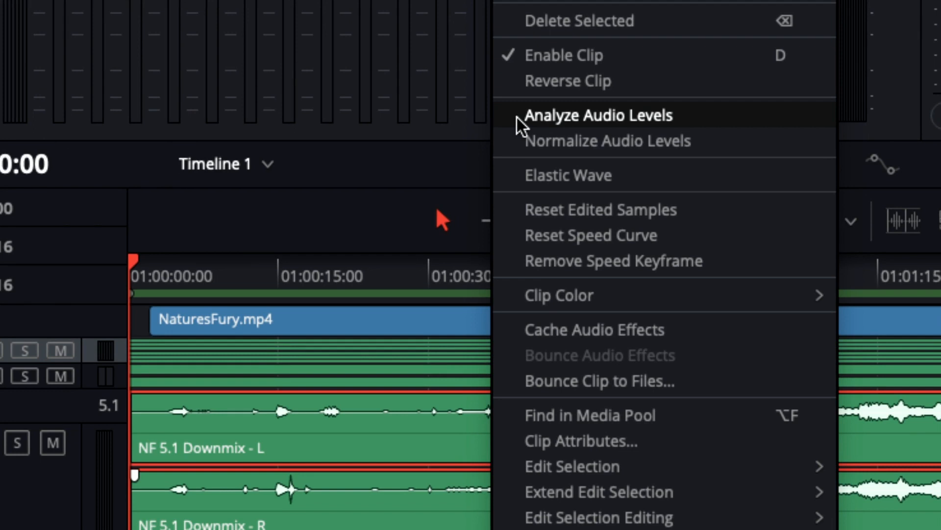
{"action": "left_click", "coordinate": [521, 125]}
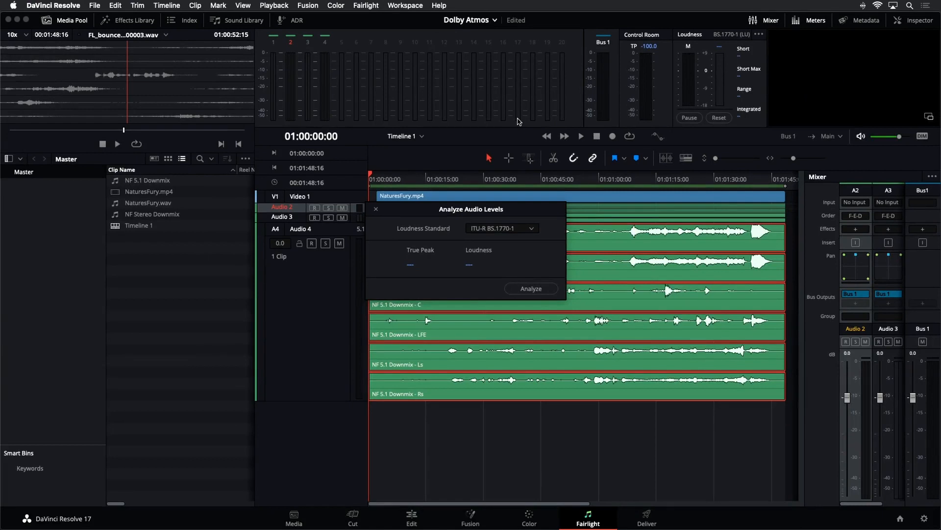
{"action": "left_click", "coordinate": [530, 229]}
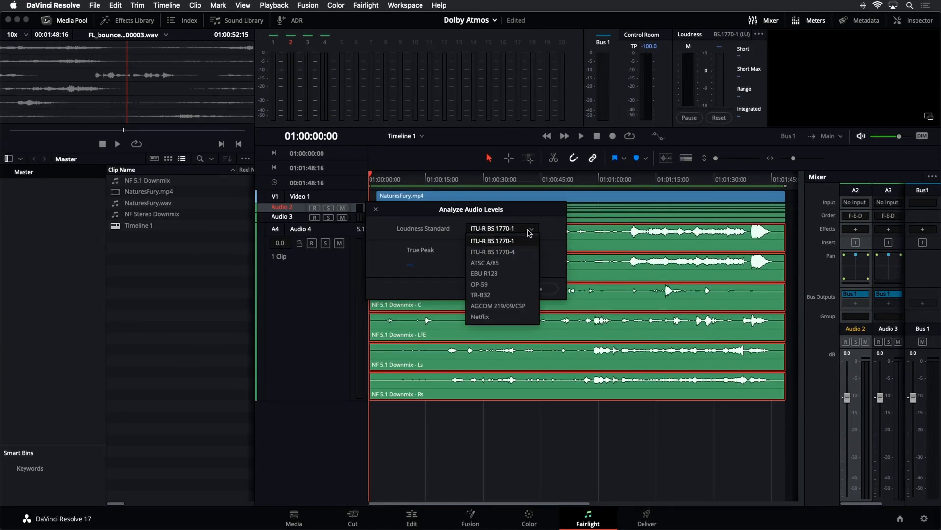
{"action": "left_click", "coordinate": [520, 317]}
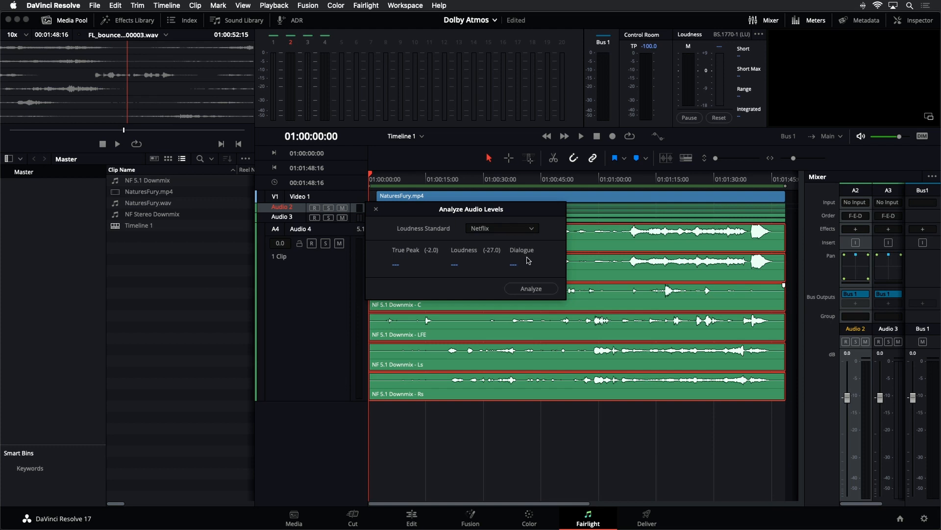
{"action": "left_click", "coordinate": [550, 291]}
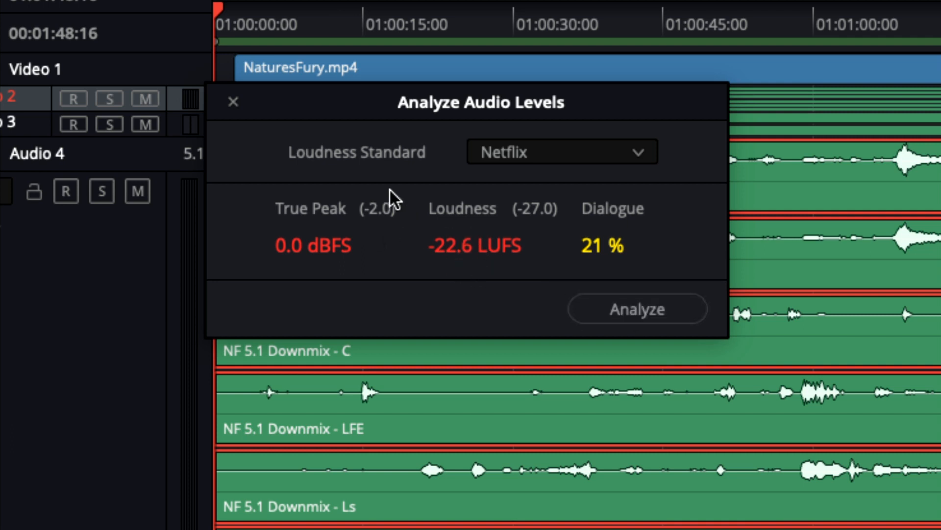
{"action": "left_click", "coordinate": [233, 101]}
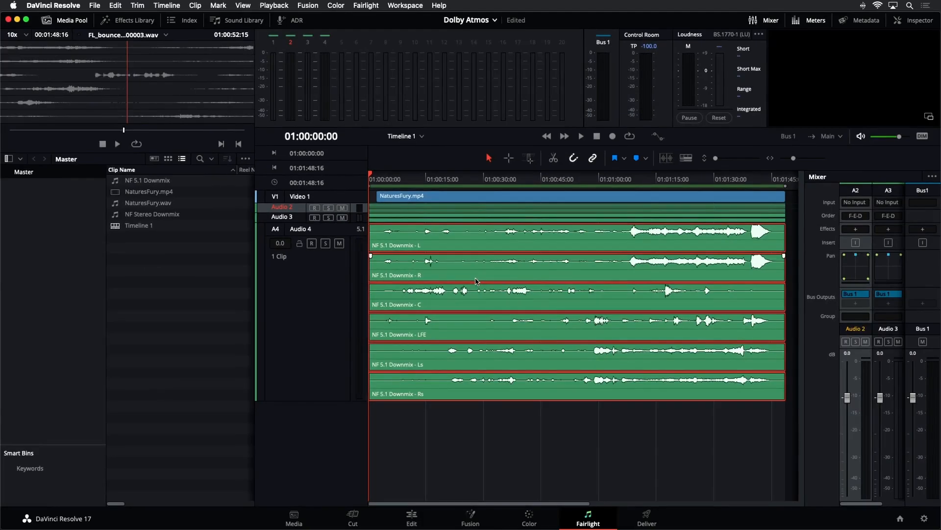
Step: Normalize the audio levels of the NF 5.1 Downmix clip using the Netflix normalization mode, then deselect the clip
{"action": "right_click", "coordinate": [568, 271]}
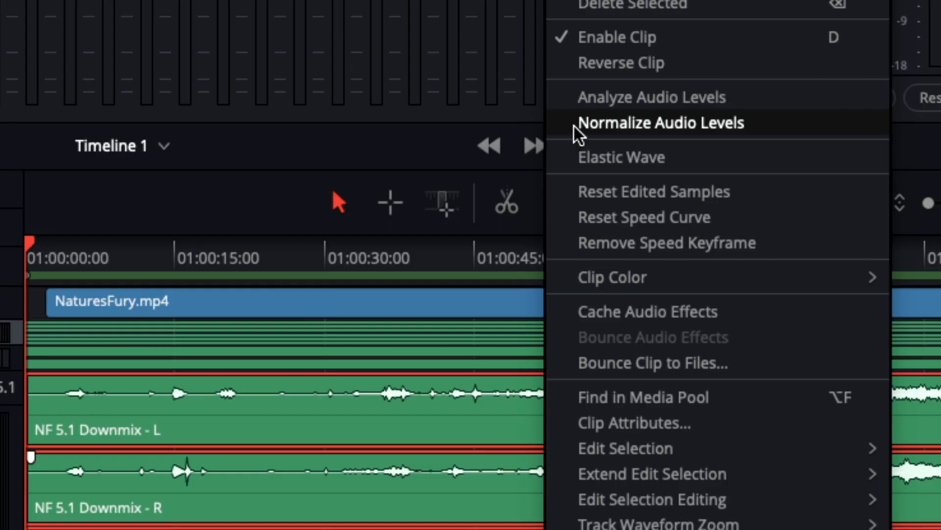
{"action": "left_click", "coordinate": [574, 125]}
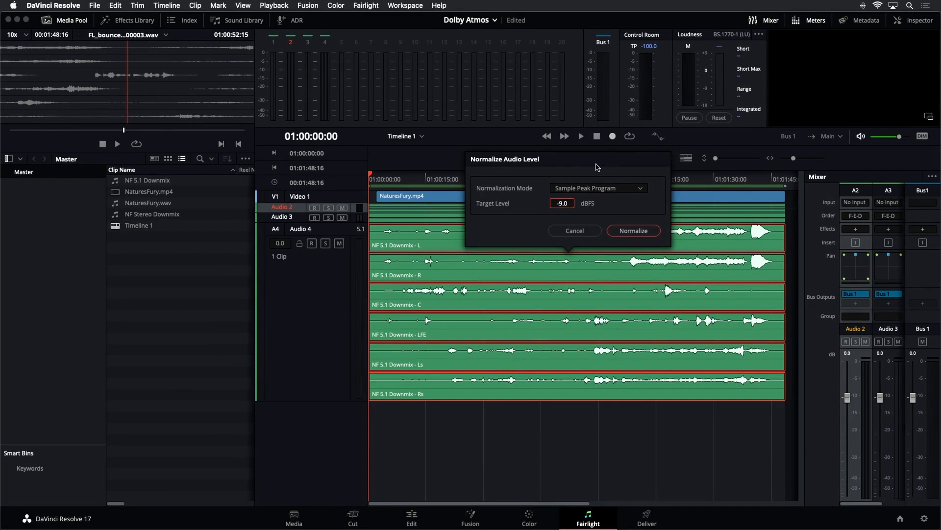
{"action": "left_click", "coordinate": [631, 191]}
{"action": "left_click", "coordinate": [566, 298]}
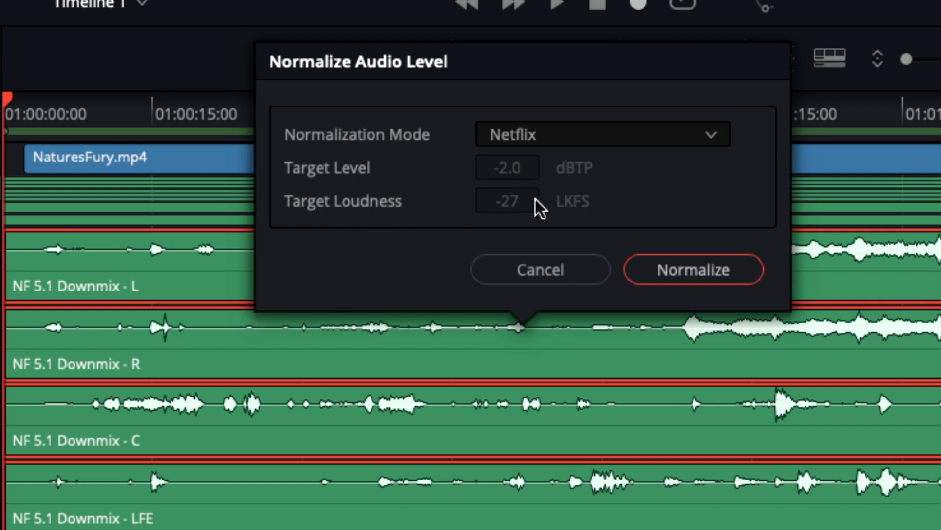
{"action": "left_click", "coordinate": [702, 281]}
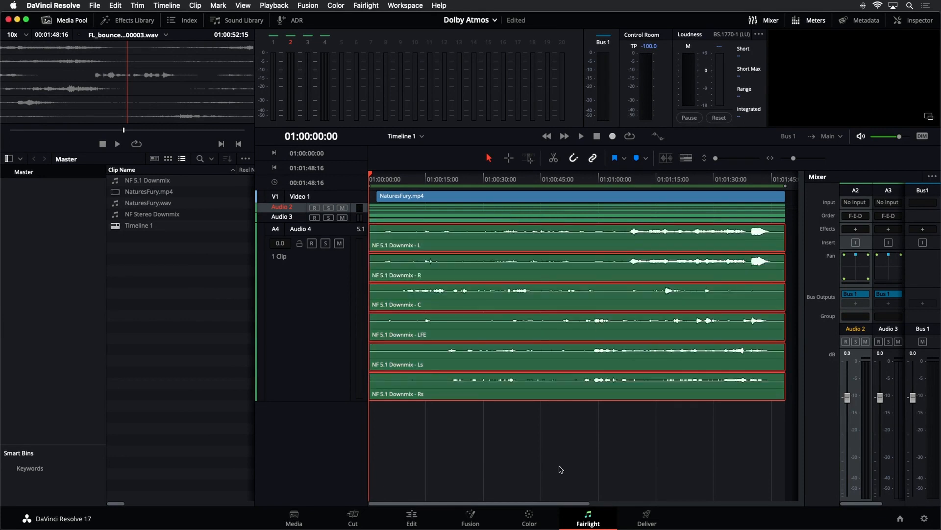
{"action": "left_click", "coordinate": [565, 448]}
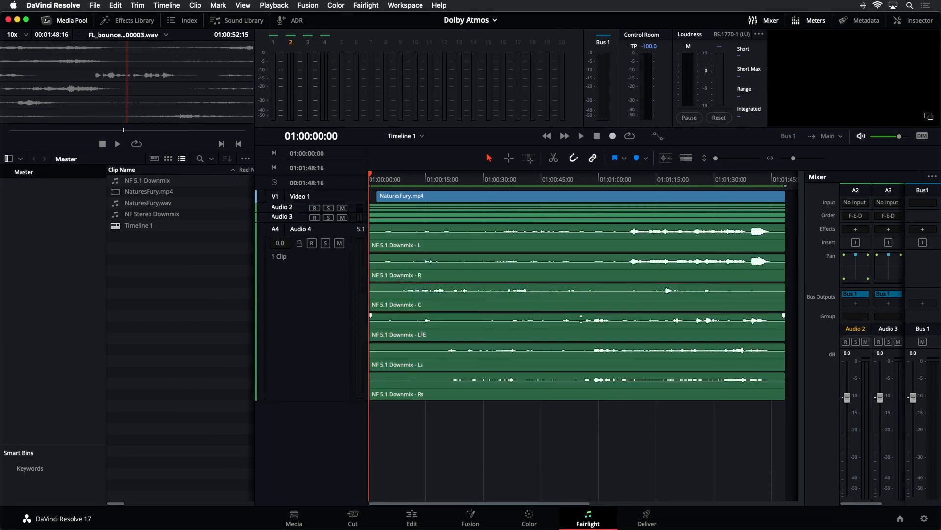
Step: Re-analyze the normalized NF 5.1 Downmix clip with the Netflix loudness standard and close the analysis
{"action": "right_click", "coordinate": [536, 252]}
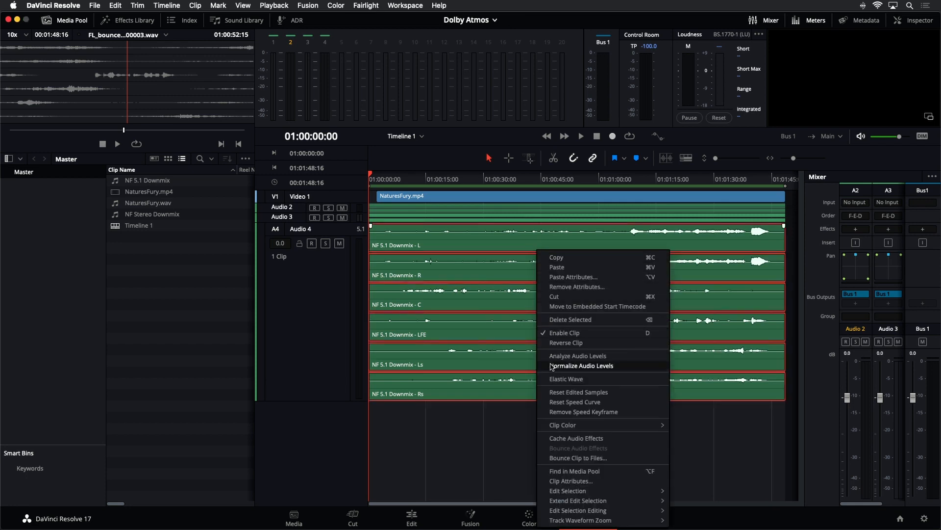
{"action": "left_click", "coordinate": [551, 356]}
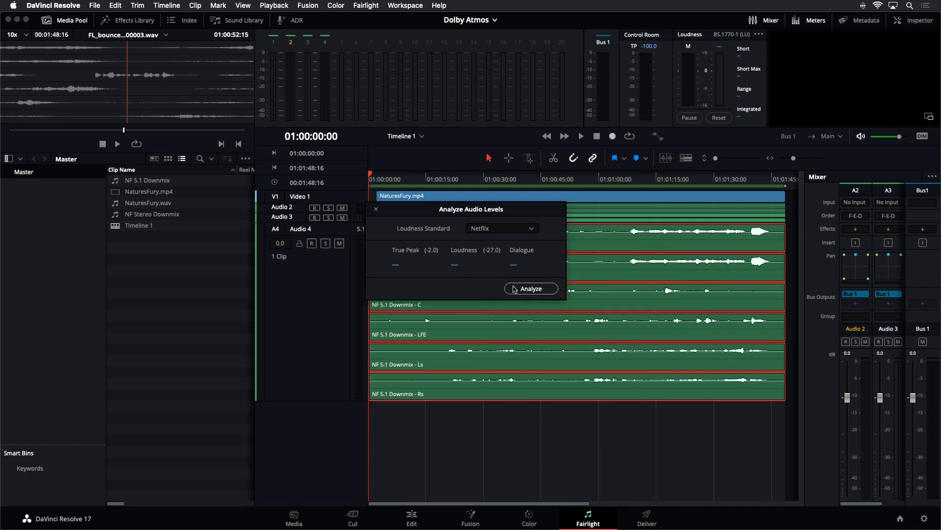
{"action": "left_click", "coordinate": [514, 288]}
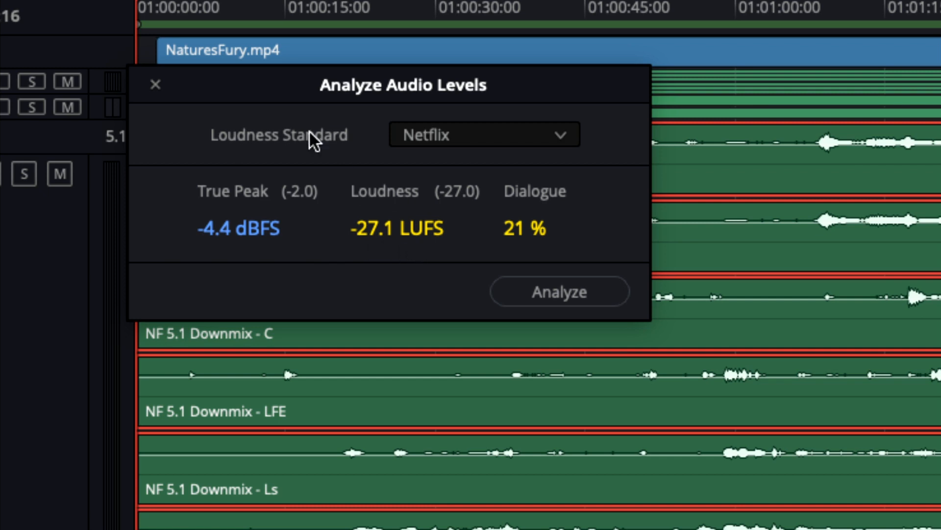
{"action": "left_click", "coordinate": [153, 87]}
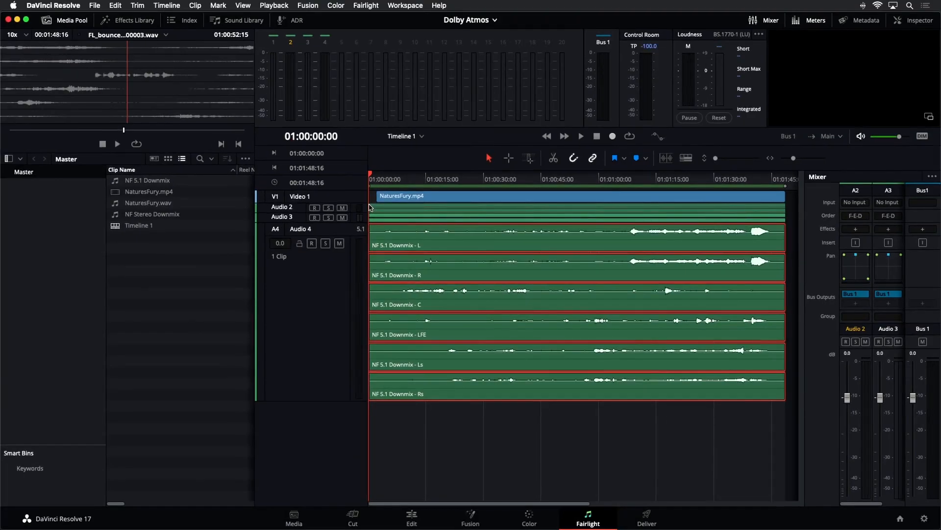
Step: Bounce the NF 5.1 Downmix clip on Audio 4 to a 24-bit multi-channel file in the Downmixes folder
{"action": "left_click", "coordinate": [322, 303]}
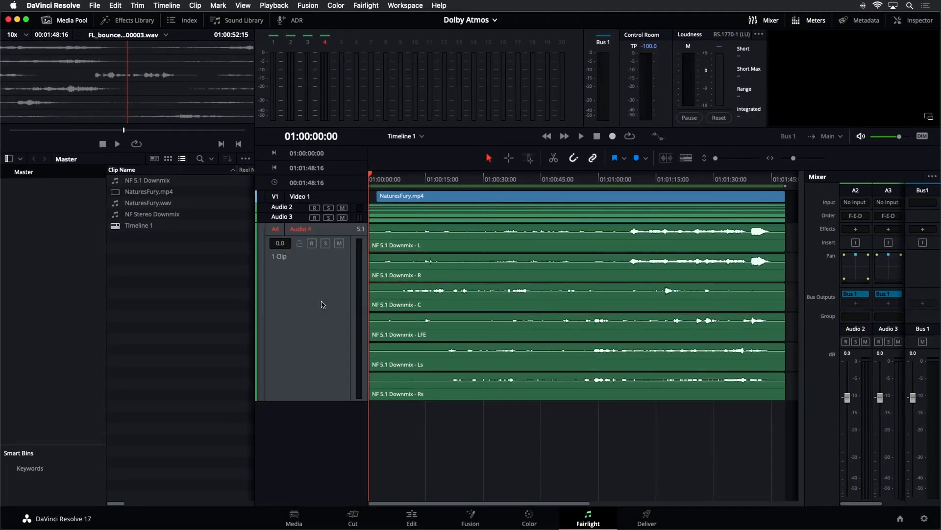
{"action": "left_click", "coordinate": [586, 453]}
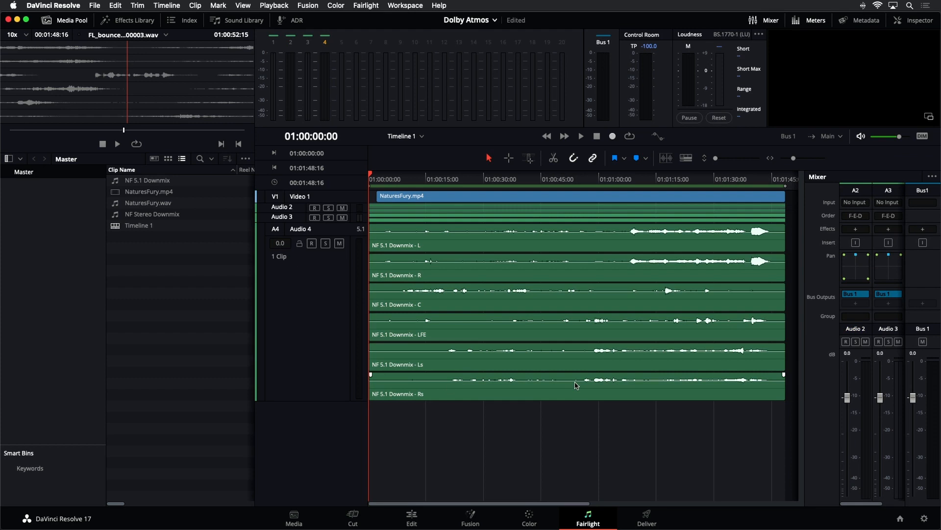
{"action": "right_click", "coordinate": [603, 297]}
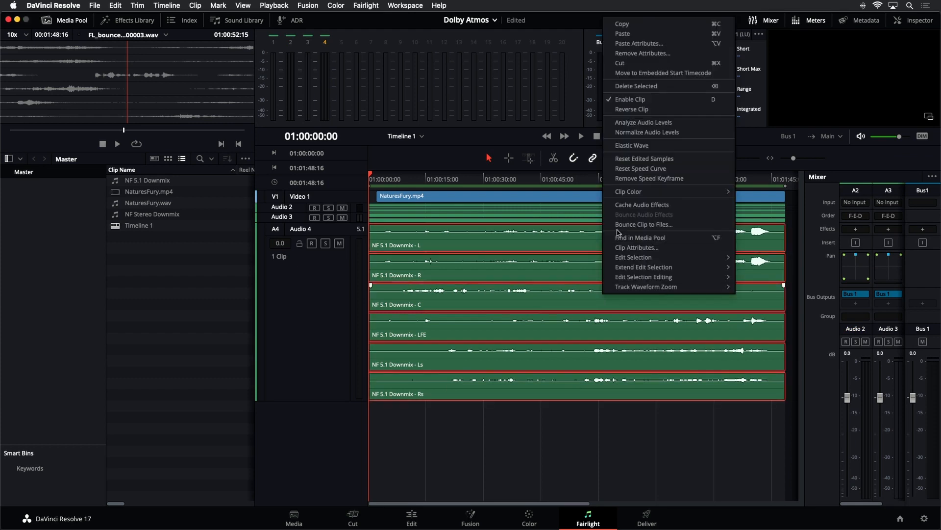
{"action": "left_click", "coordinate": [618, 230]}
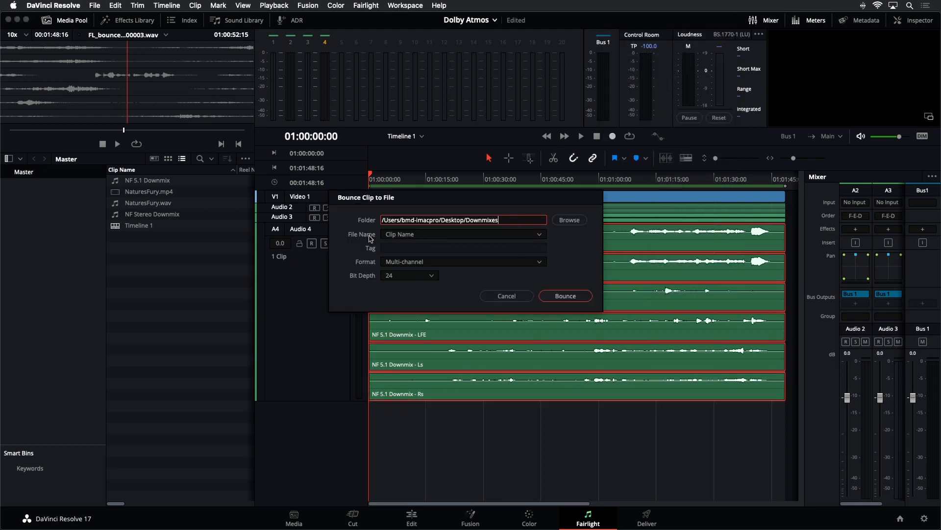
{"action": "left_click", "coordinate": [565, 296]}
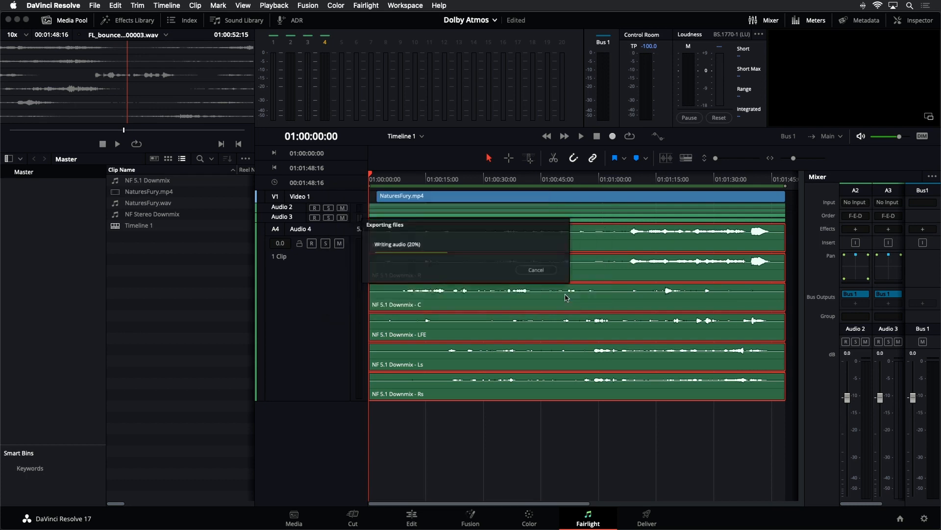
{"action": "left_click", "coordinate": [657, 452]}
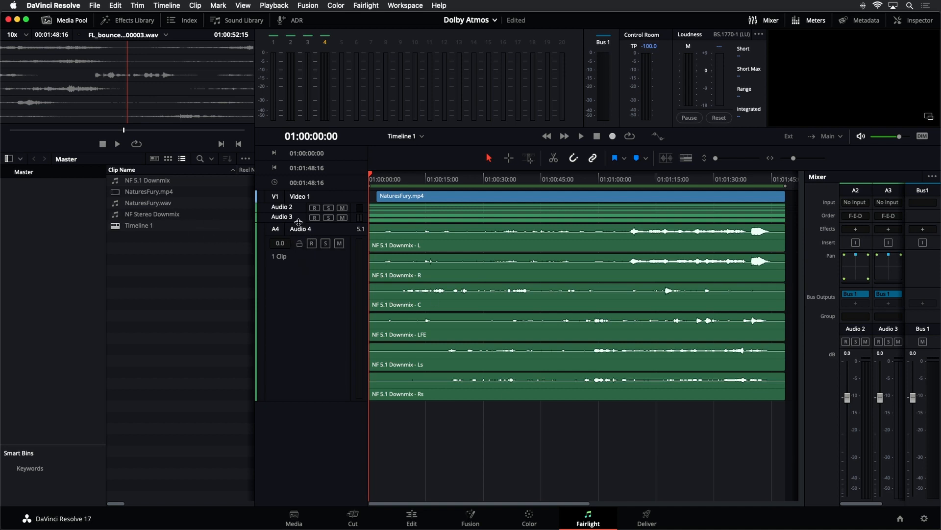
Step: Select Audio 3, increase the height of the audio tracks, and place the playhead at 01:00:40:19
{"action": "left_click", "coordinate": [298, 218]}
{"action": "left_click_drag", "start_coordinate": [710, 162], "coordinate": [724, 161]}
{"action": "left_click", "coordinate": [526, 179]}
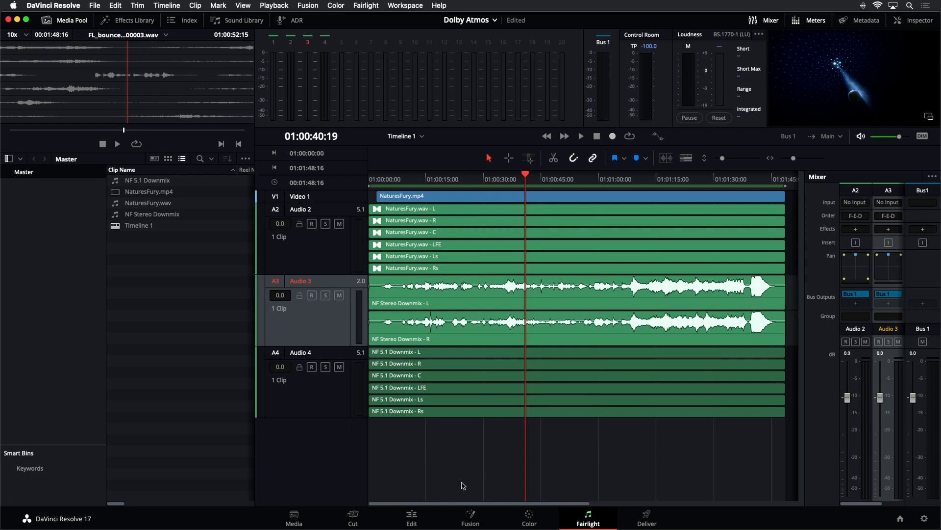
Step: View the timeline on the Edit page with the playhead at 01:00:14:23, then return to the Fairlight page
{"action": "left_click", "coordinate": [417, 519]}
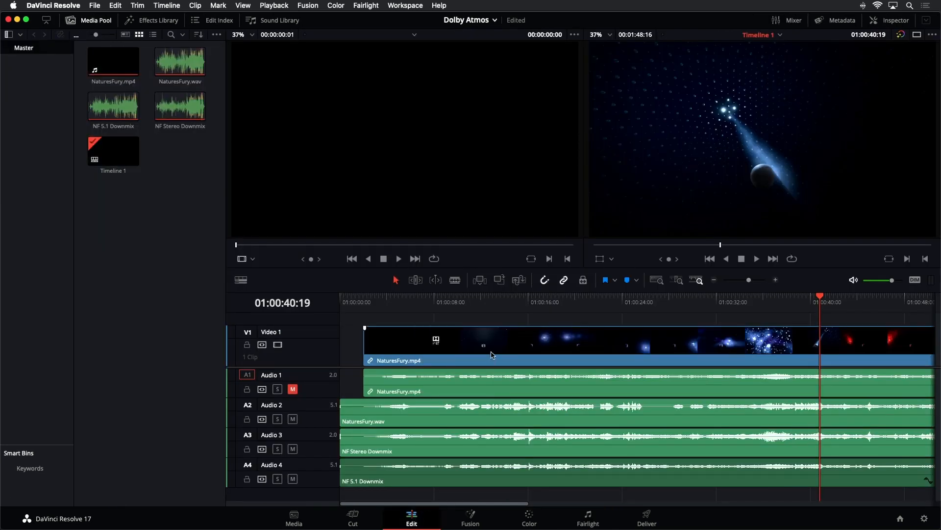
{"action": "left_click", "coordinate": [510, 300]}
{"action": "left_click_drag", "start_coordinate": [510, 300], "coordinate": [516, 300]}
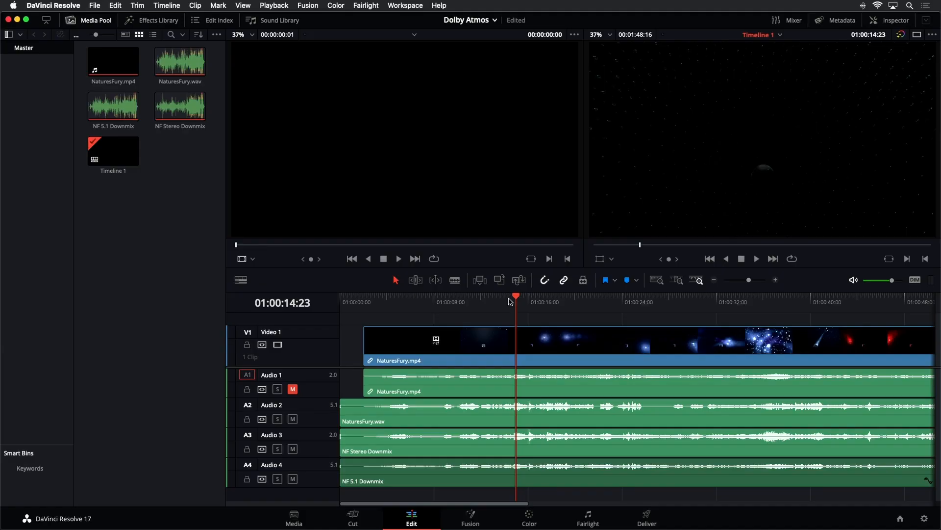
{"action": "left_click", "coordinate": [587, 519]}
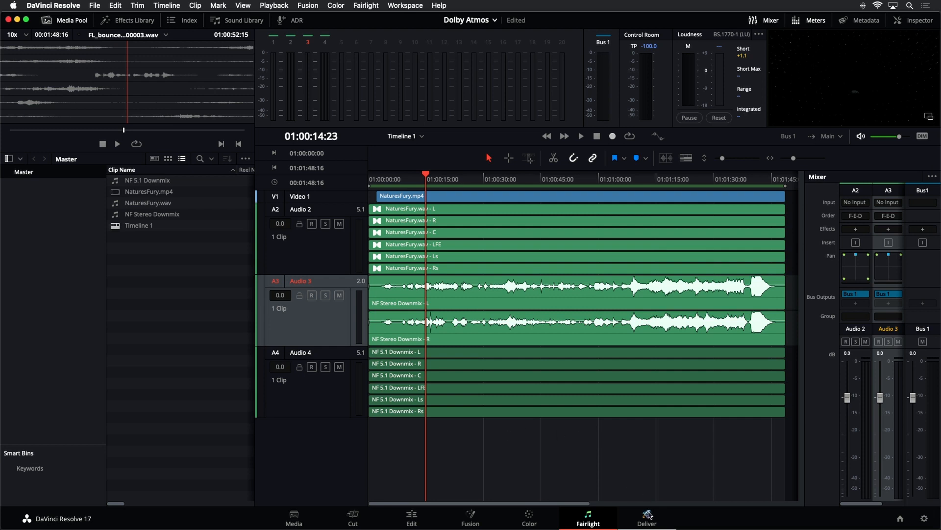
Step: Switch to the Deliver page and choose the Audio Only render preset
{"action": "left_click", "coordinate": [648, 514]}
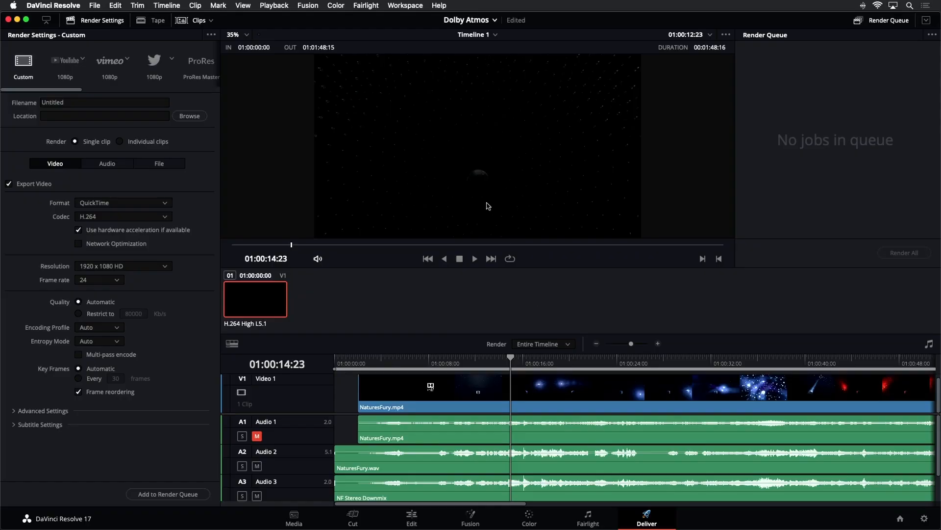
{"action": "left_click_drag", "start_coordinate": [62, 90], "coordinate": [140, 90]}
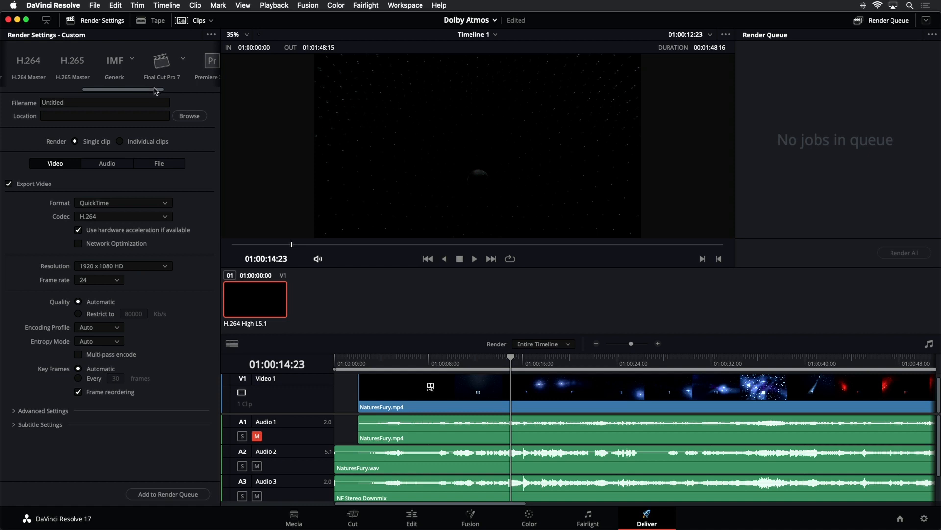
{"action": "left_click_drag", "start_coordinate": [136, 90], "coordinate": [194, 91]}
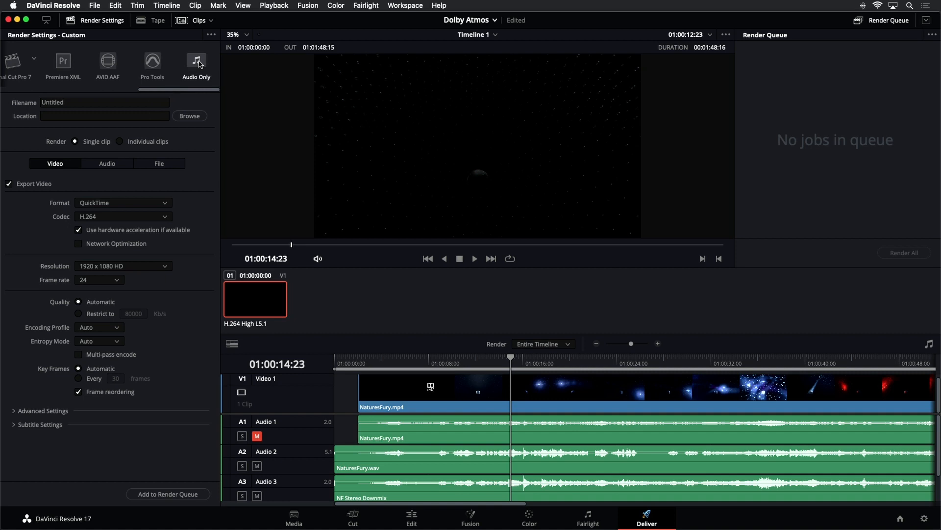
{"action": "left_click", "coordinate": [201, 63]}
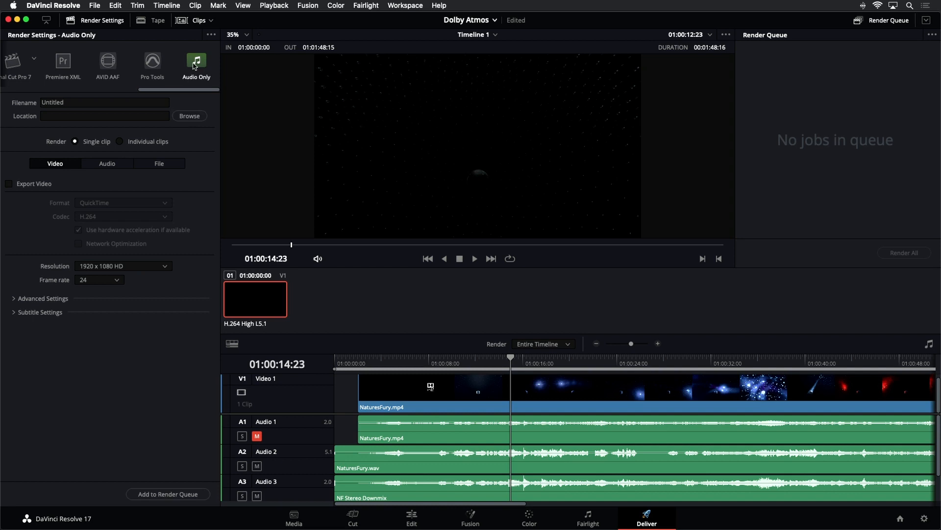
Step: Set the audio export to Wave format with the ADM BWF codec, outputting timeline track number 4
{"action": "left_click", "coordinate": [109, 165]}
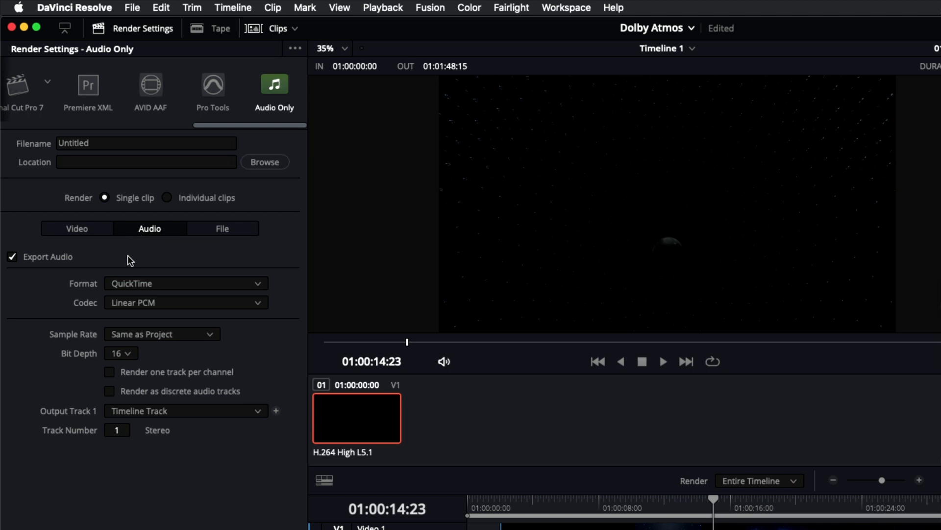
{"action": "left_click", "coordinate": [213, 283]}
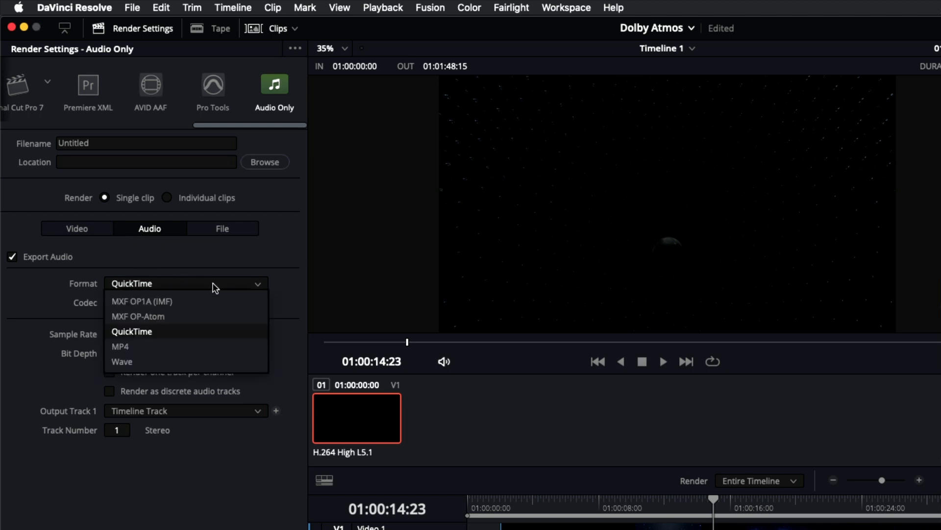
{"action": "left_click", "coordinate": [212, 361]}
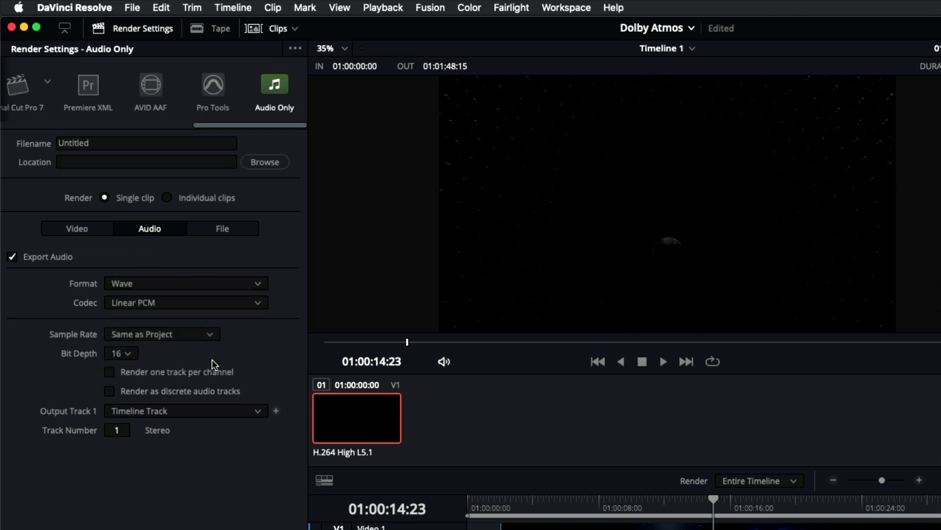
{"action": "left_click", "coordinate": [184, 304]}
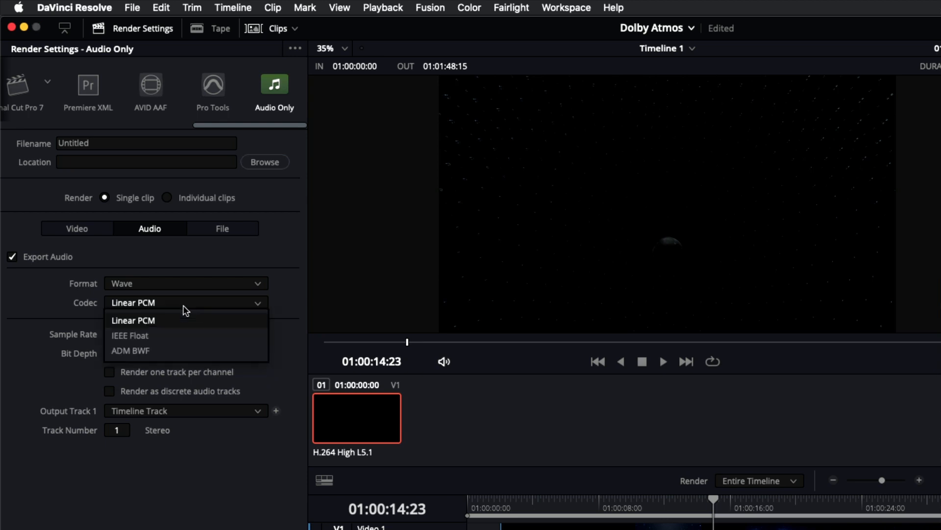
{"action": "left_click", "coordinate": [154, 354]}
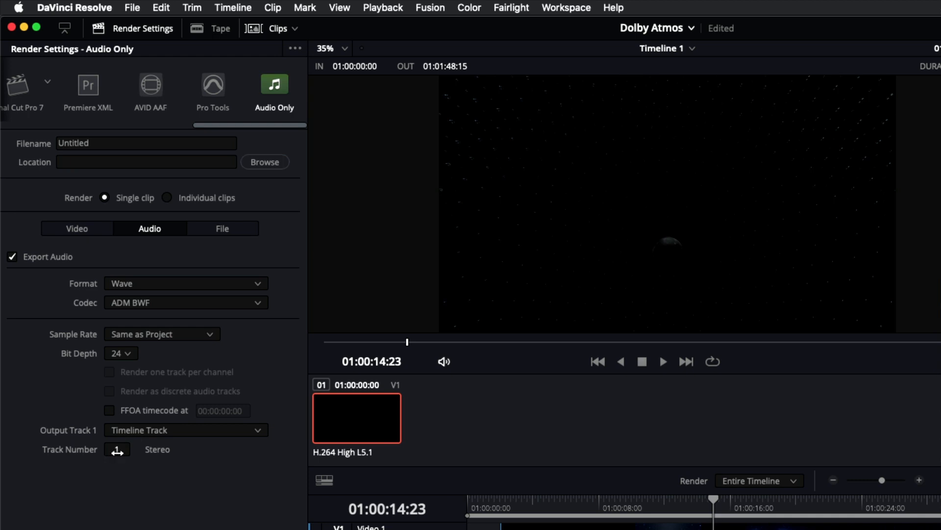
{"action": "left_click_drag", "start_coordinate": [118, 451], "coordinate": [134, 447]}
{"action": "left_click_drag", "start_coordinate": [120, 451], "coordinate": [134, 448]}
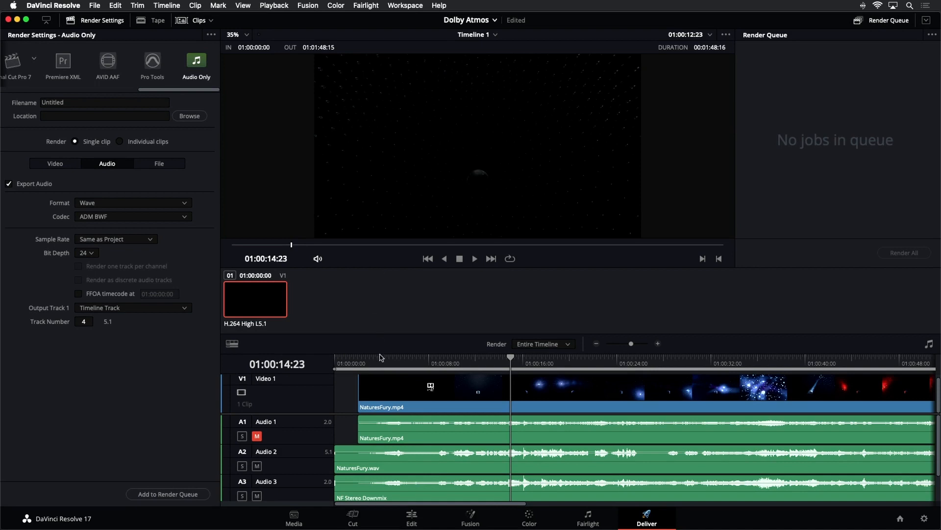
Step: Return to the Fairlight page and change the Audio 2 track type to Dolby Atmos 7.1.4
{"action": "left_click", "coordinate": [587, 517]}
{"action": "left_click", "coordinate": [343, 269]}
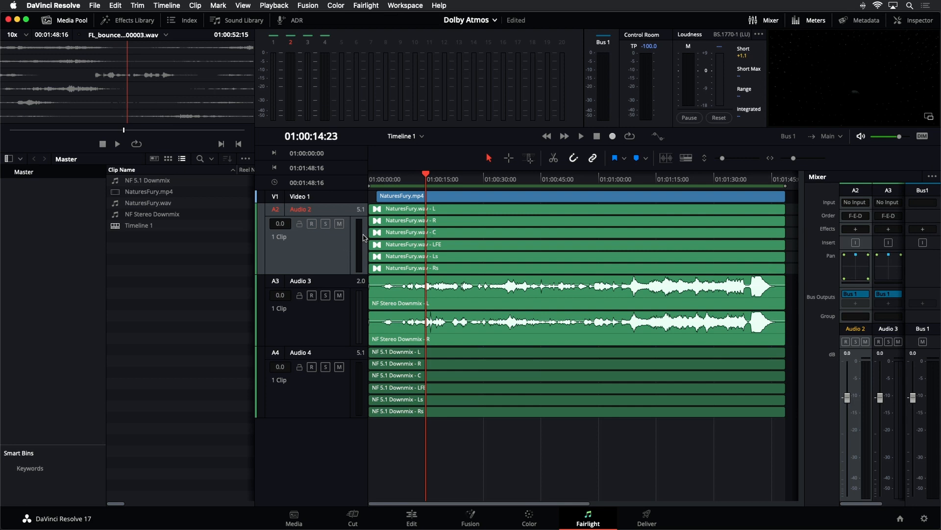
{"action": "right_click", "coordinate": [356, 240]}
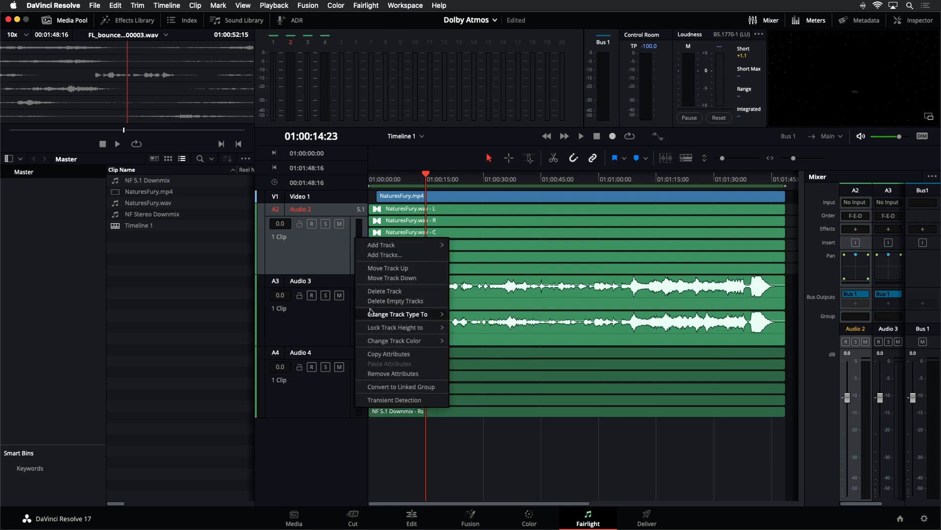
{"action": "mouse_move", "coordinate": [374, 314]}
{"action": "mouse_move", "coordinate": [505, 358]}
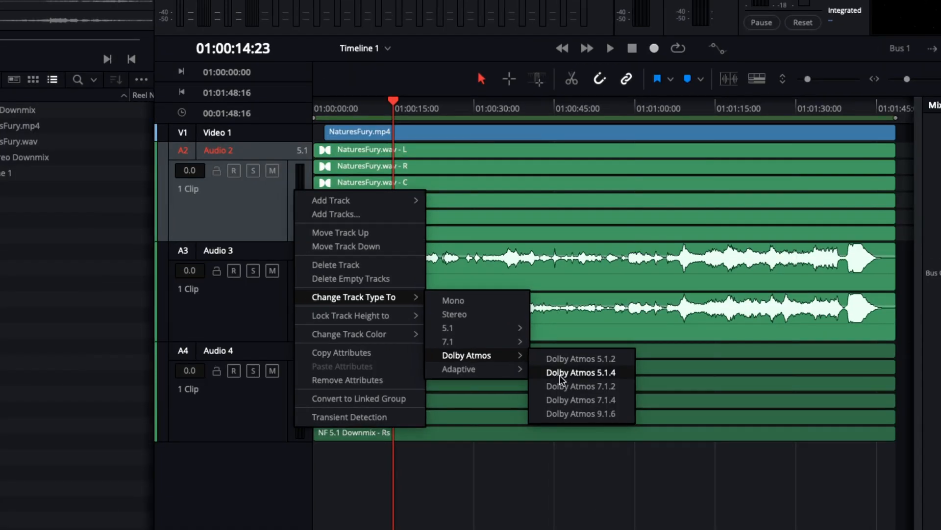
{"action": "left_click", "coordinate": [592, 400]}
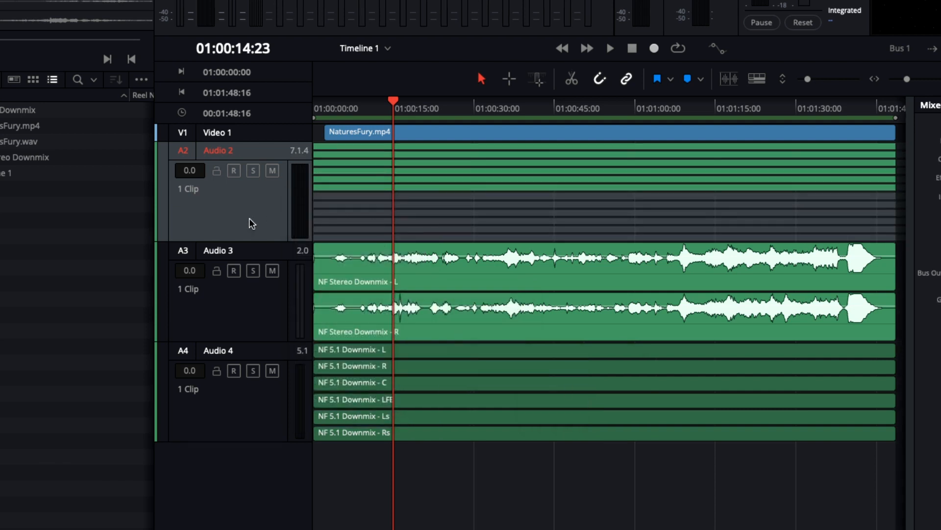
Step: Set the audio format of the Audio 2 clip to Dolby Atmos 7.1.4 in its clip attributes
{"action": "left_click", "coordinate": [473, 164]}
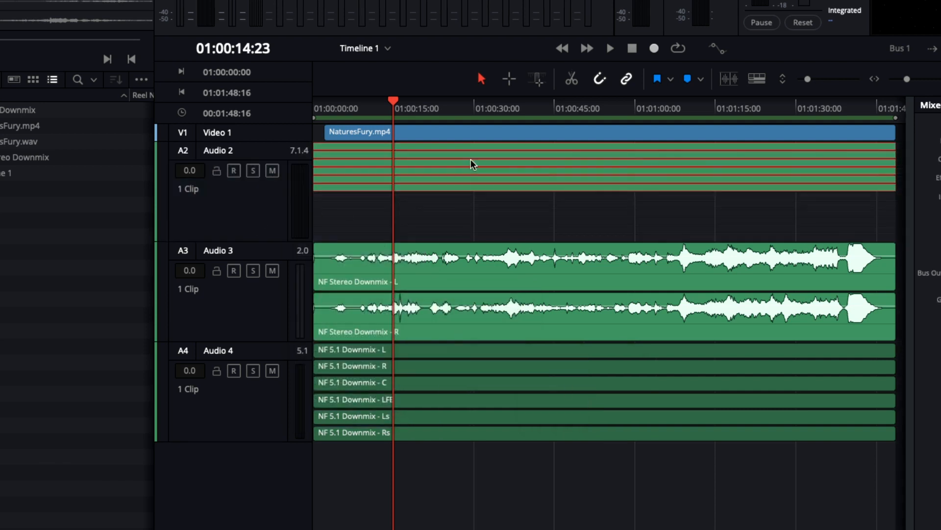
{"action": "right_click", "coordinate": [472, 163]}
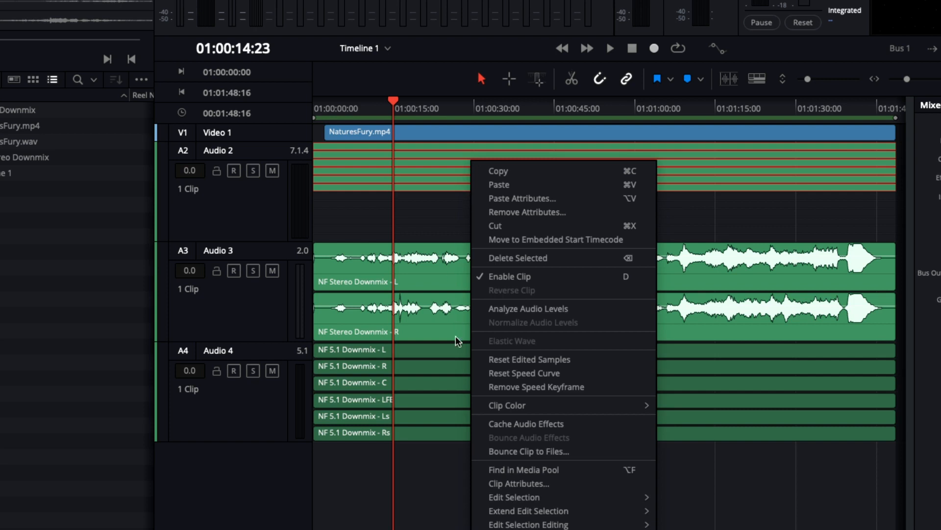
{"action": "left_click", "coordinate": [514, 483]}
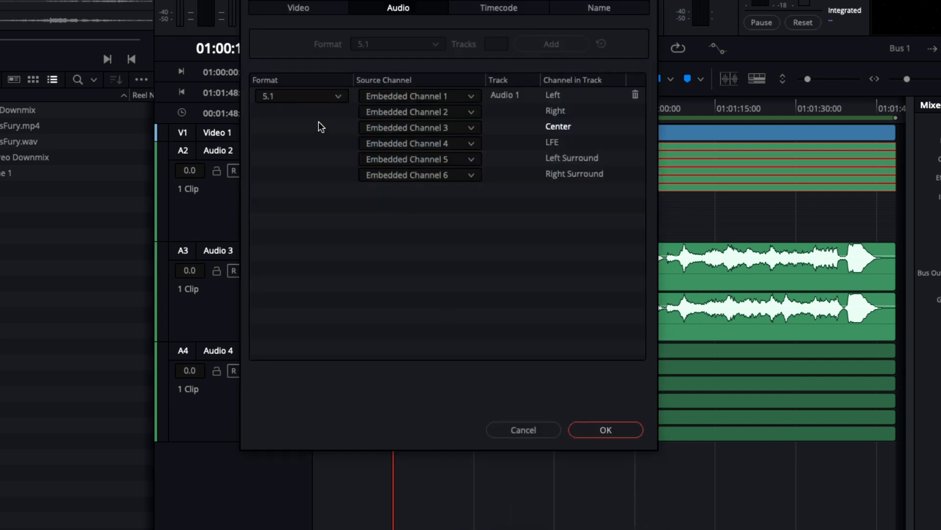
{"action": "left_click", "coordinate": [312, 94]}
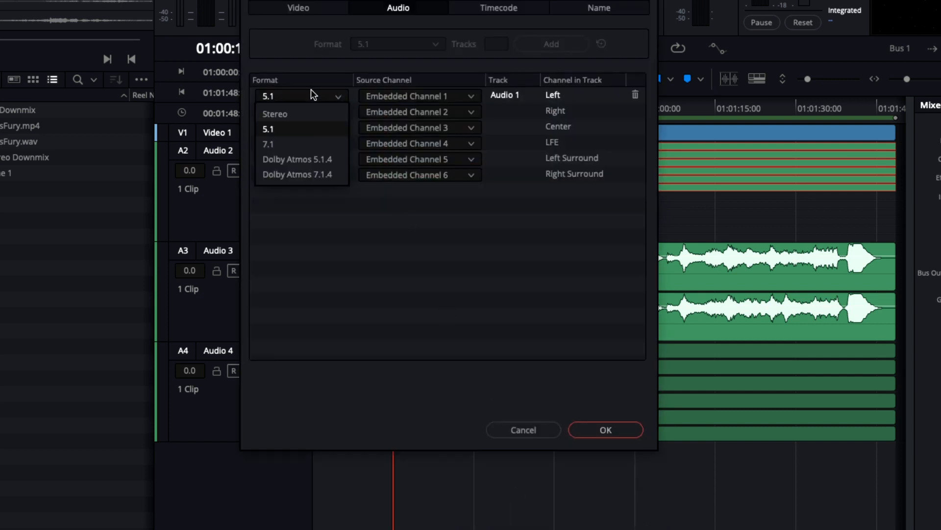
{"action": "left_click", "coordinate": [322, 175]}
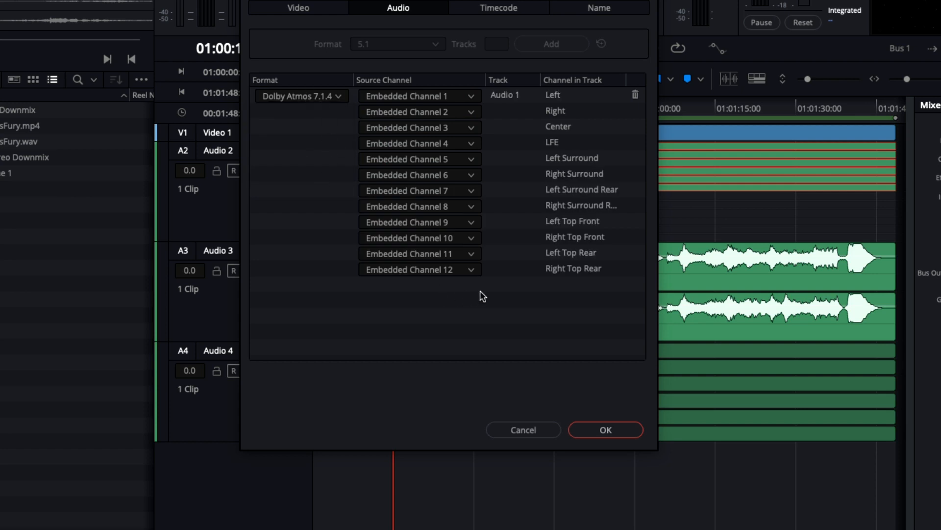
{"action": "left_click", "coordinate": [606, 429]}
{"action": "left_click", "coordinate": [285, 204]}
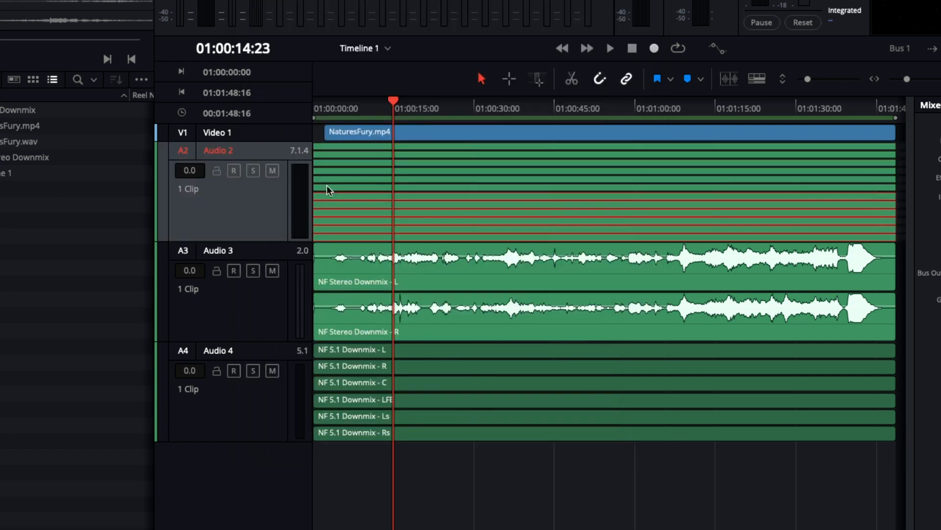
{"action": "left_click", "coordinate": [288, 208]}
{"action": "left_click", "coordinate": [360, 177]}
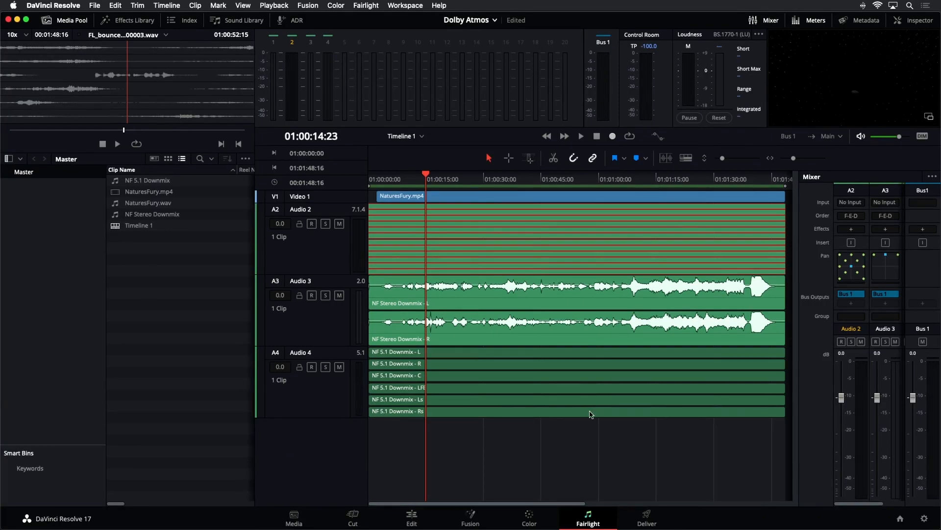
Step: Return to the Deliver page, set the ADM BWF output track number to 2, and enable the FFOA timecode at 01:00:00:00
{"action": "left_click", "coordinate": [648, 517]}
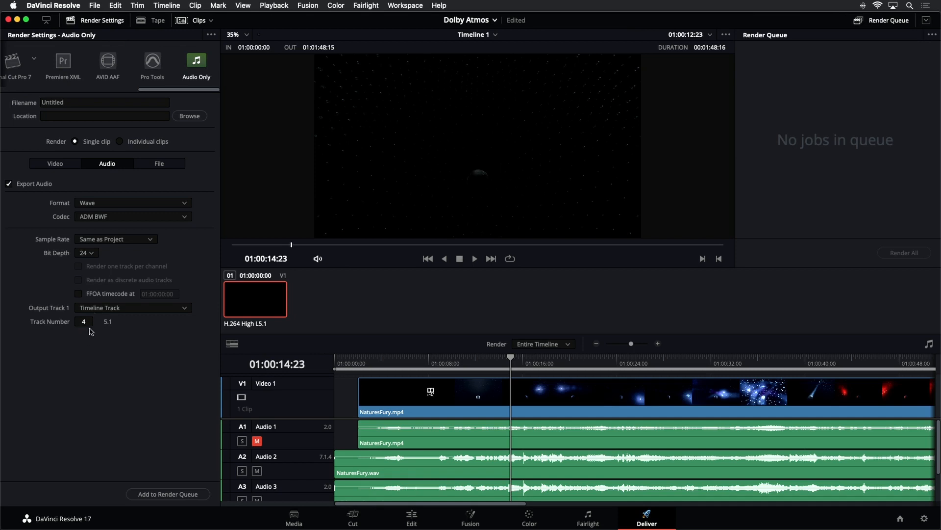
{"action": "left_click_drag", "start_coordinate": [86, 323], "coordinate": [77, 323]}
{"action": "left_click", "coordinate": [200, 494]}
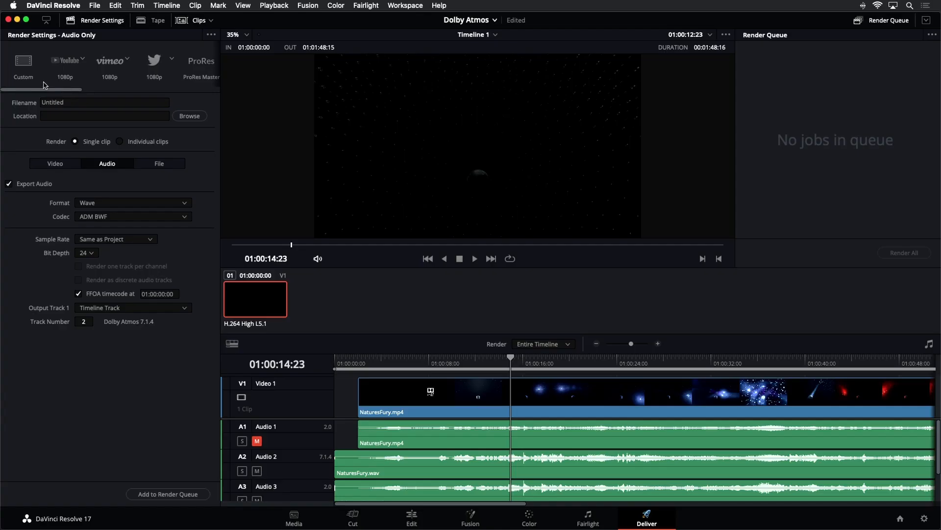
Step: Choose the IMF render preset for Netflix and view its video export settings
{"action": "scroll", "coordinate": [45, 85], "scroll_direction": "right", "scroll_amount": 10}
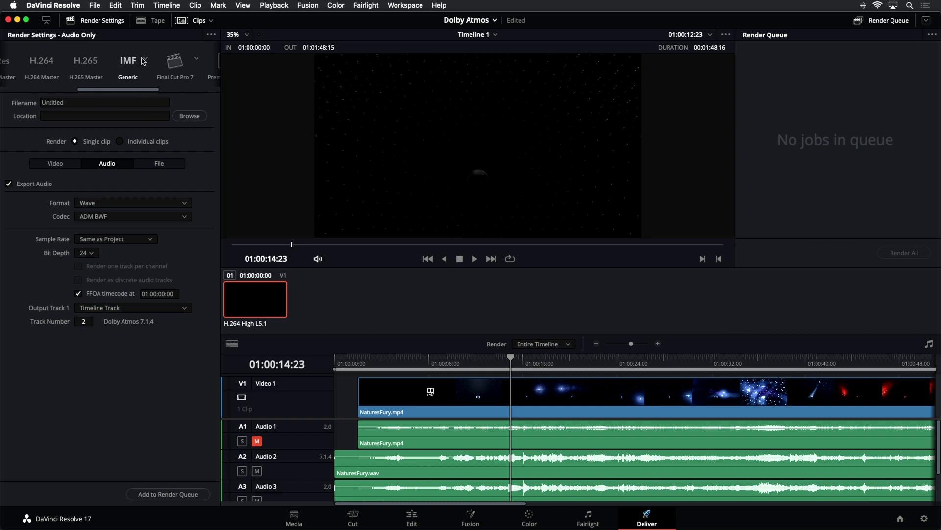
{"action": "left_click", "coordinate": [142, 61]}
{"action": "left_click", "coordinate": [145, 60]}
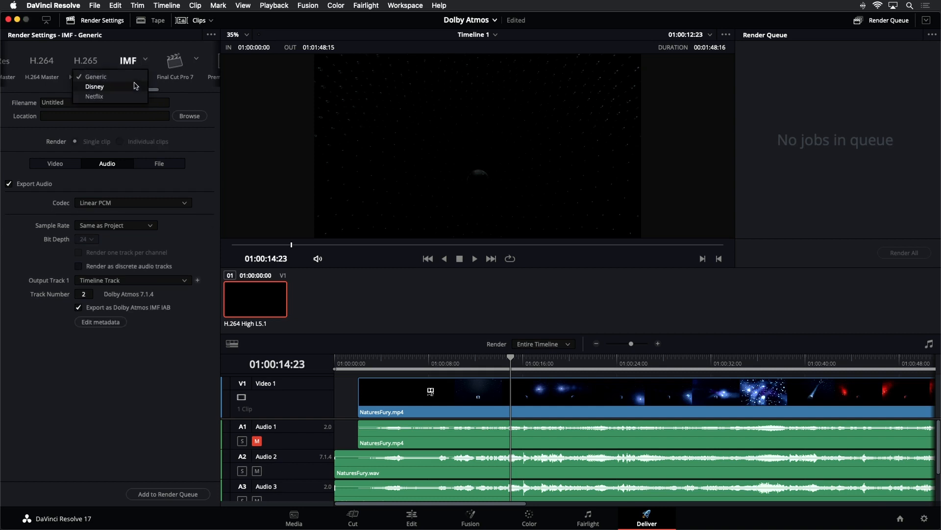
{"action": "left_click", "coordinate": [134, 100]}
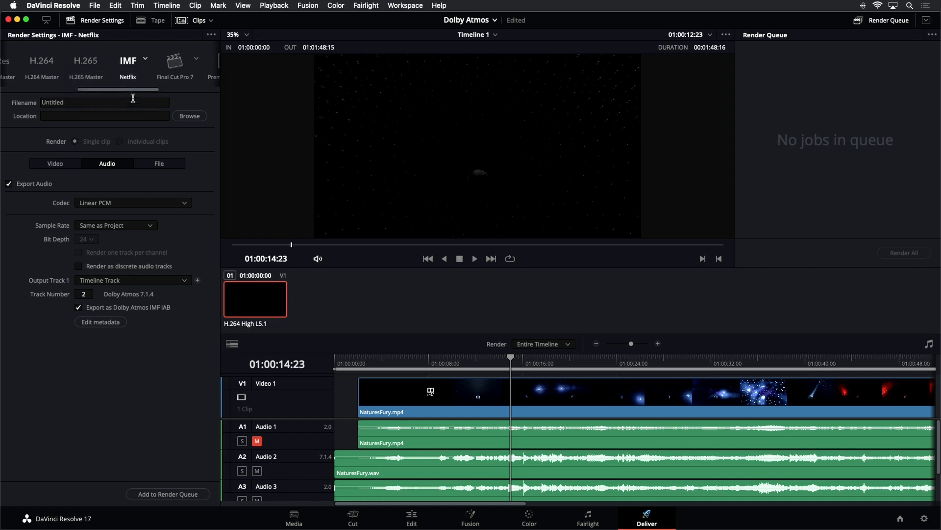
{"action": "left_click", "coordinate": [53, 167]}
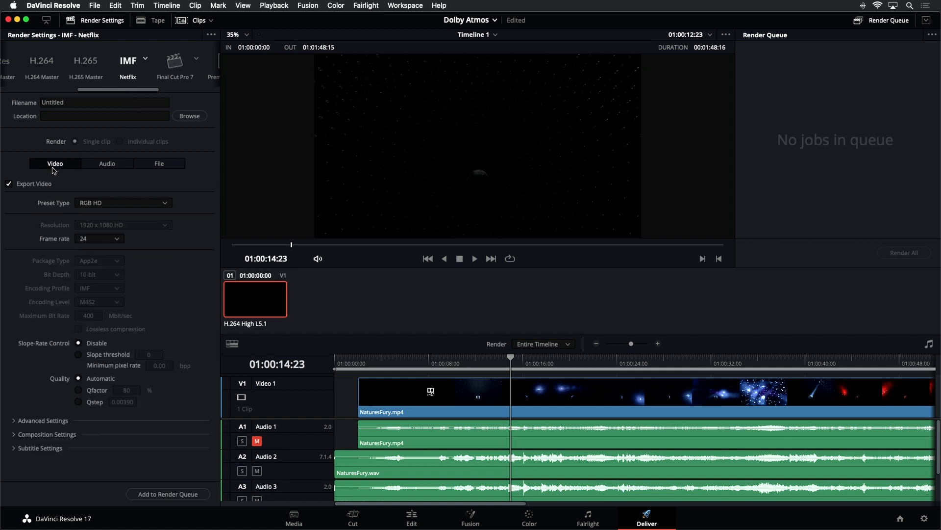
Step: Set the IMF audio output to track number 2 and open the choices for the output track source
{"action": "left_click", "coordinate": [106, 166]}
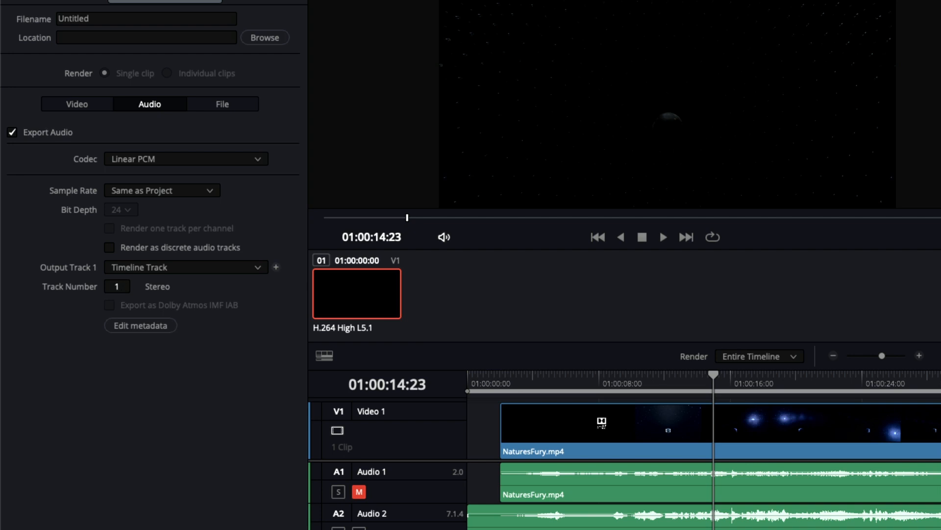
{"action": "left_click_drag", "start_coordinate": [119, 287], "coordinate": [134, 286]}
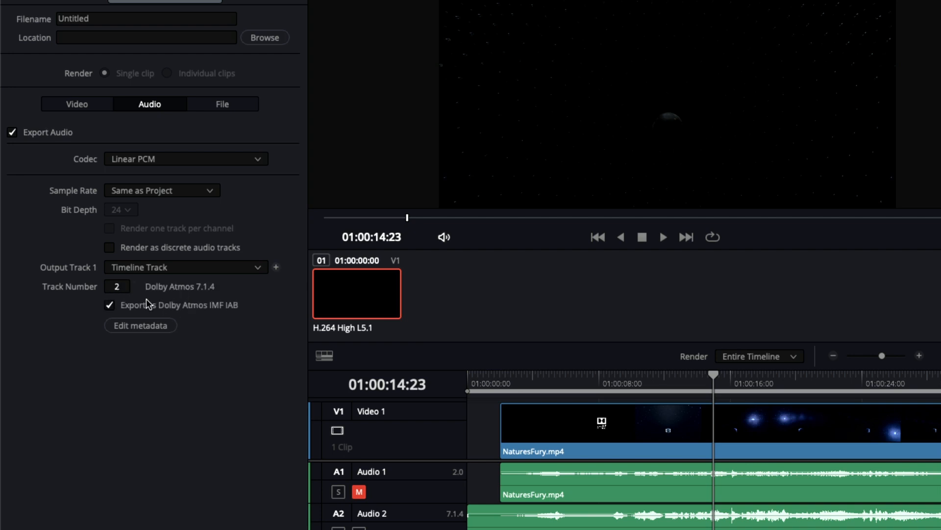
{"action": "left_click_drag", "start_coordinate": [117, 287], "coordinate": [134, 285]}
{"action": "left_click", "coordinate": [261, 270]}
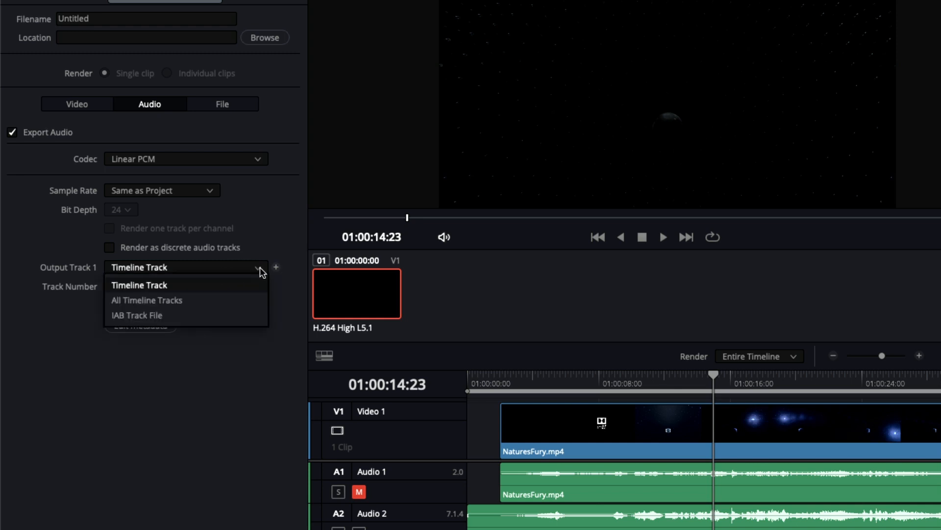
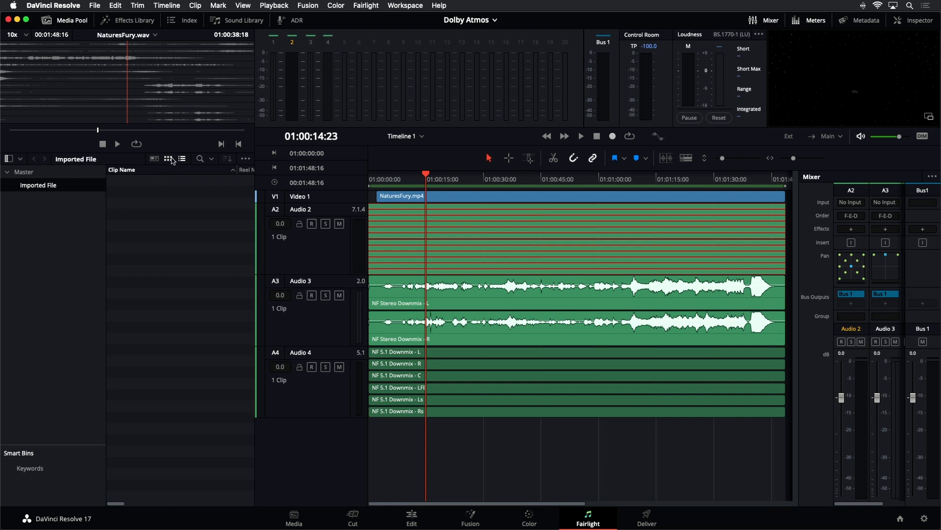
Step: Show the Imported File bin as thumbnails and import the immersive audio master file NaturesFury.wav from the Desktop's Dolby Atmos folder
{"action": "left_click", "coordinate": [168, 159]}
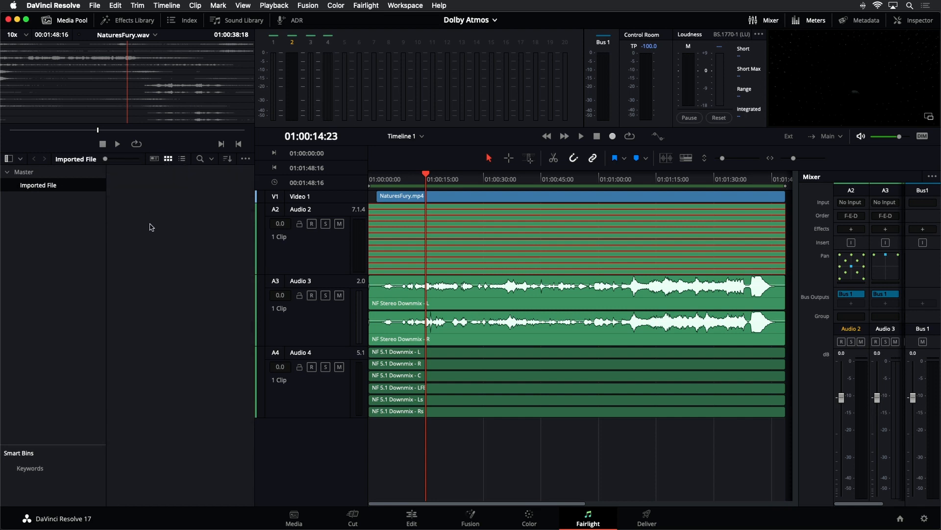
{"action": "right_click", "coordinate": [128, 195]}
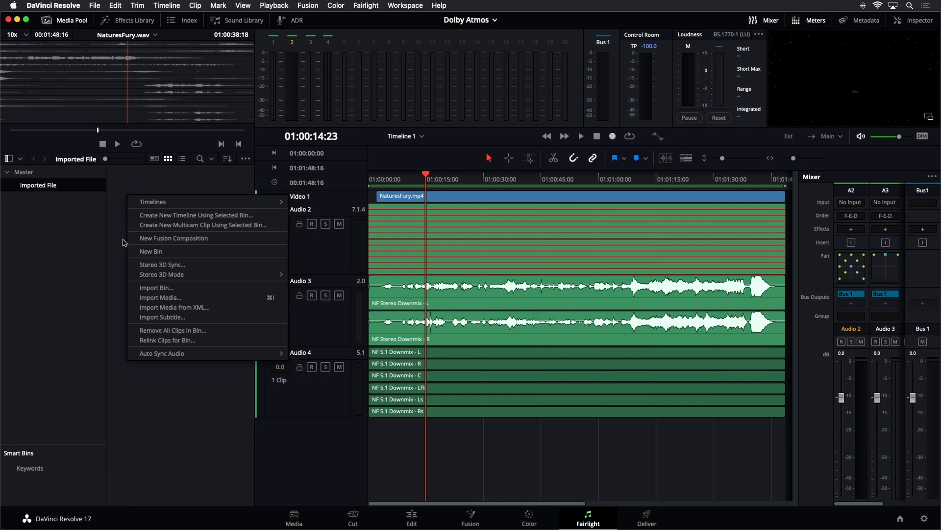
{"action": "left_click", "coordinate": [372, 7]}
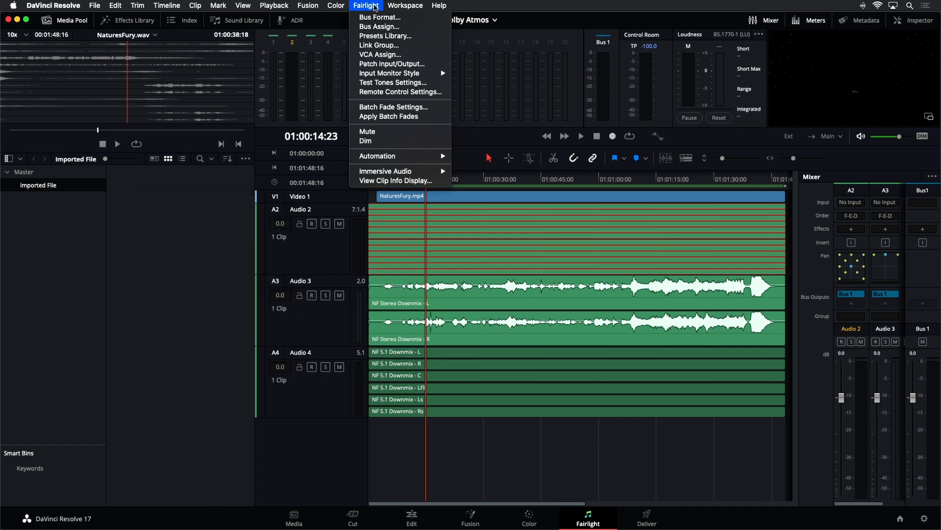
{"action": "mouse_move", "coordinate": [403, 173]}
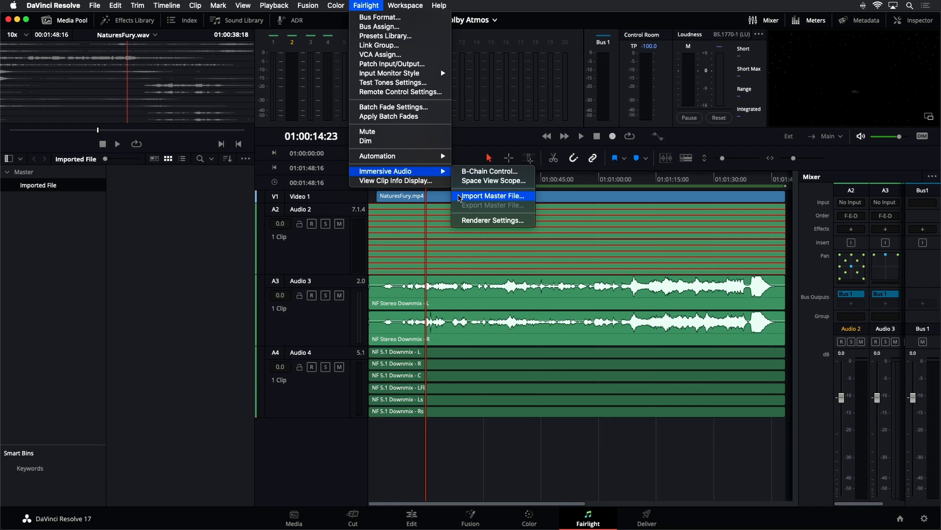
{"action": "left_click", "coordinate": [460, 196]}
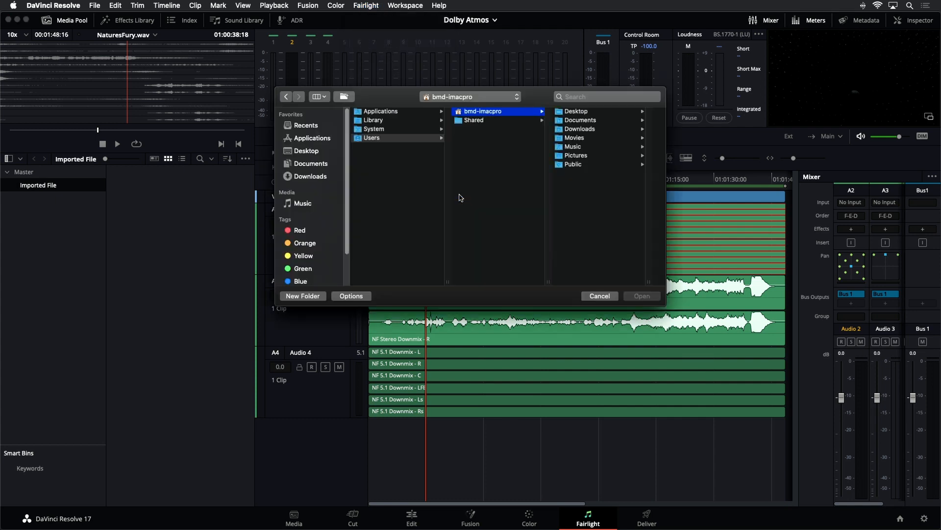
{"action": "left_click", "coordinate": [308, 152]}
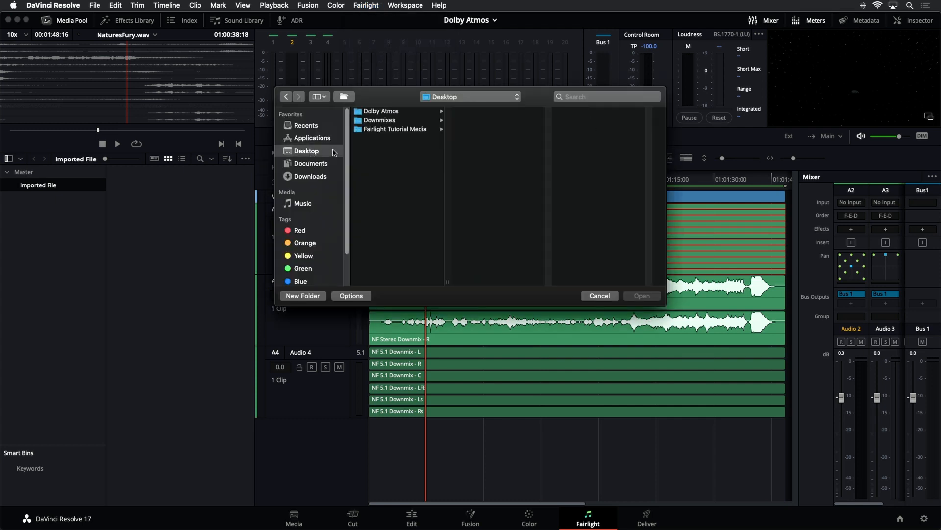
{"action": "left_click", "coordinate": [373, 113]}
{"action": "left_click", "coordinate": [466, 124]}
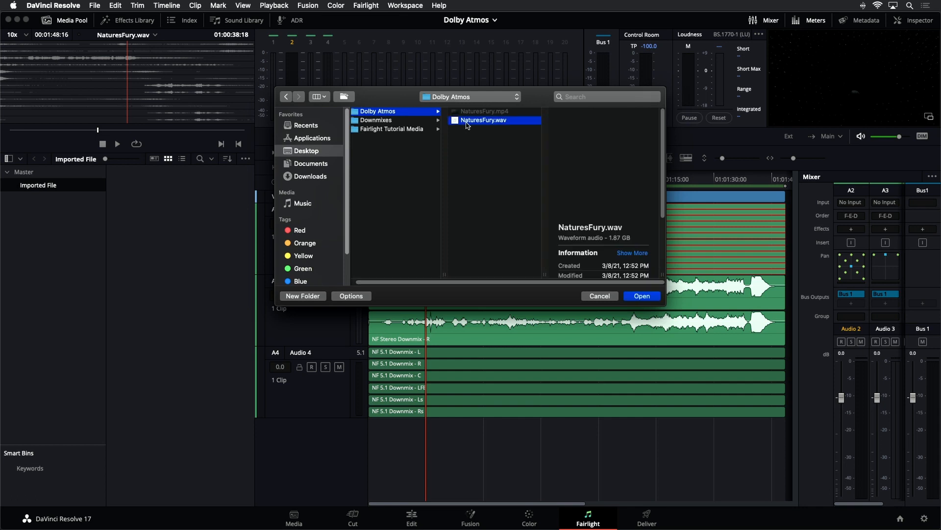
{"action": "scroll", "coordinate": [592, 238], "scroll_direction": "down", "scroll_amount": 2}
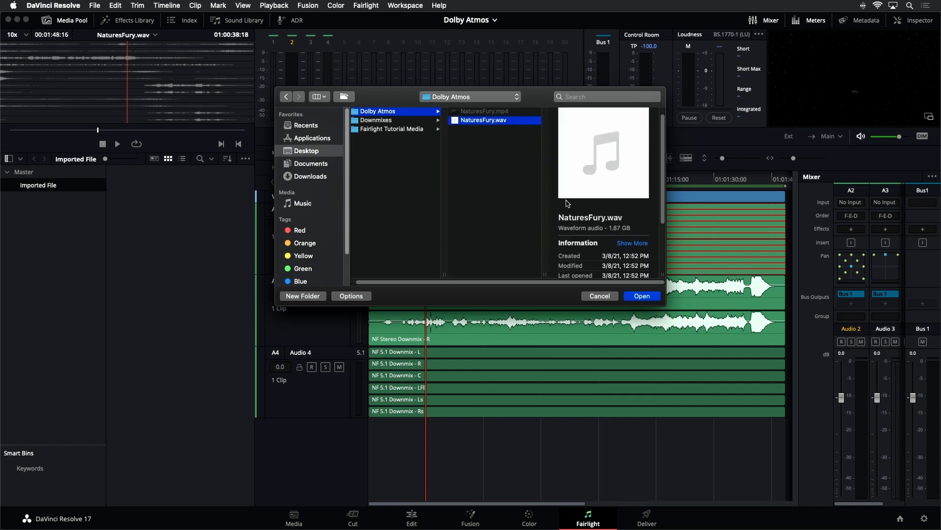
{"action": "left_click", "coordinate": [642, 297]}
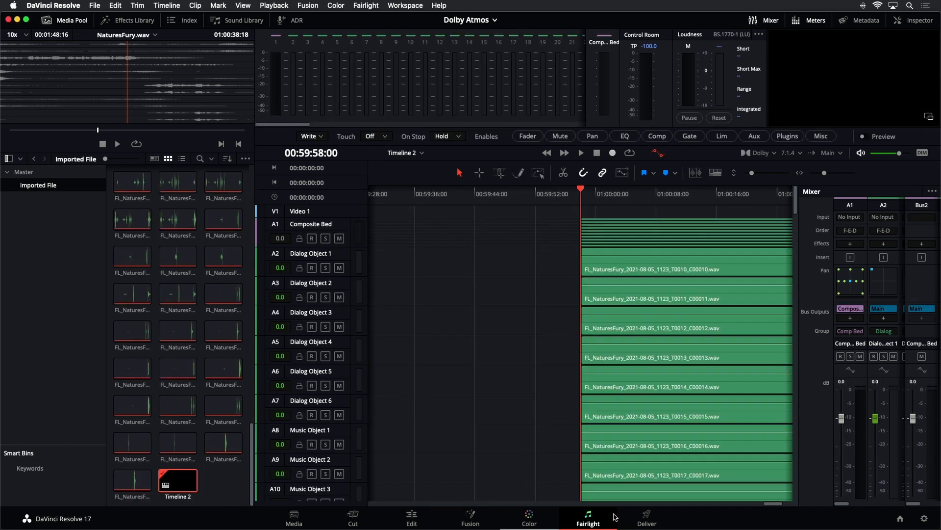
Step: Look through the clips and the bed, dialog, music and effects object tracks of the imported master's timeline
{"action": "left_click_drag", "start_coordinate": [775, 503], "coordinate": [780, 506]}
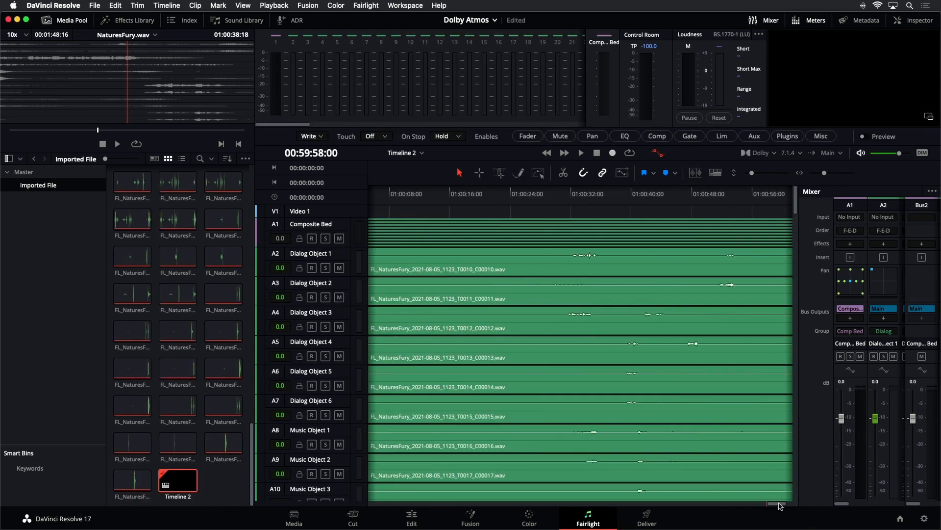
{"action": "scroll", "coordinate": [455, 239], "scroll_direction": "down", "scroll_amount": 20}
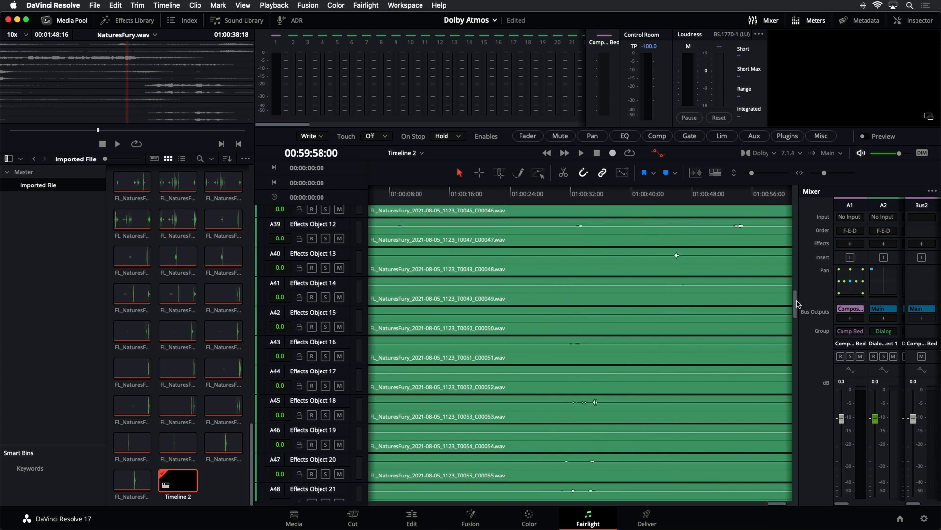
{"action": "left_click_drag", "start_coordinate": [796, 304], "coordinate": [807, 155]}
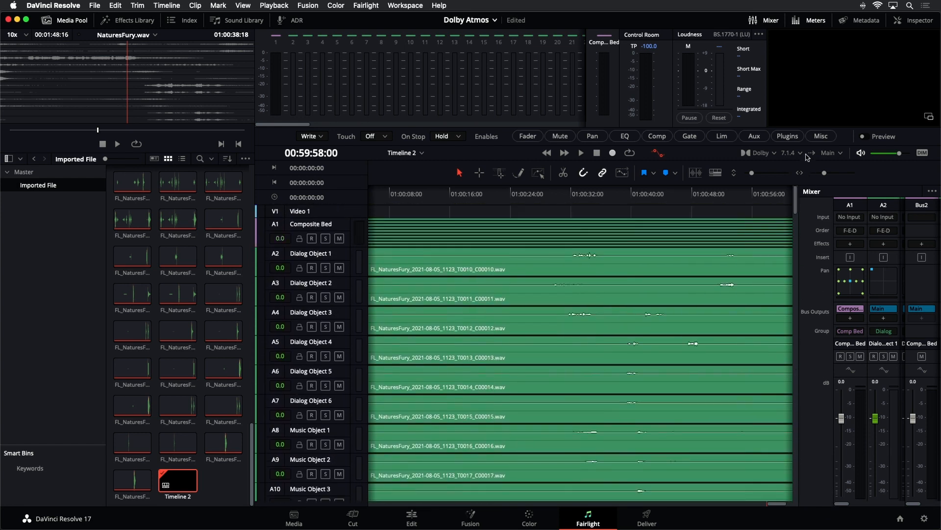
Step: Fit the whole imported timeline in view and display the track meters in two rows
{"action": "key", "text": "shift+z"}
{"action": "key", "text": "shift+z"}
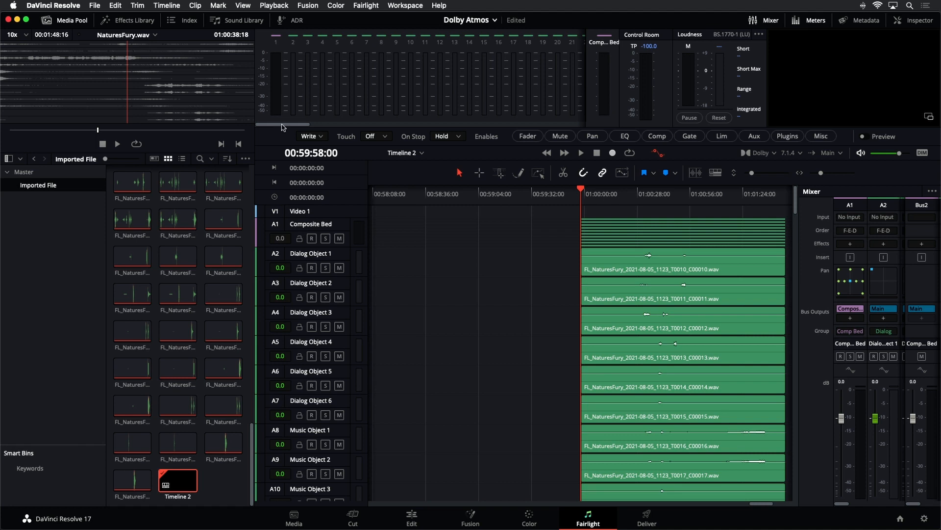
{"action": "left_click_drag", "start_coordinate": [282, 125], "coordinate": [258, 118]}
{"action": "double_click", "coordinate": [422, 82]}
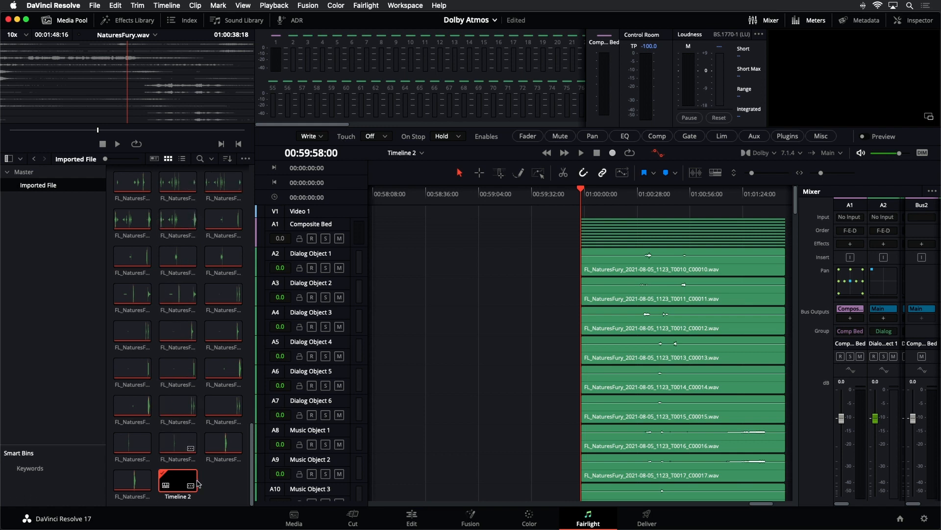
Step: Look through the individual audio clips that the master import placed in the Imported File bin
{"action": "scroll", "coordinate": [169, 260], "scroll_direction": "down", "scroll_amount": 3}
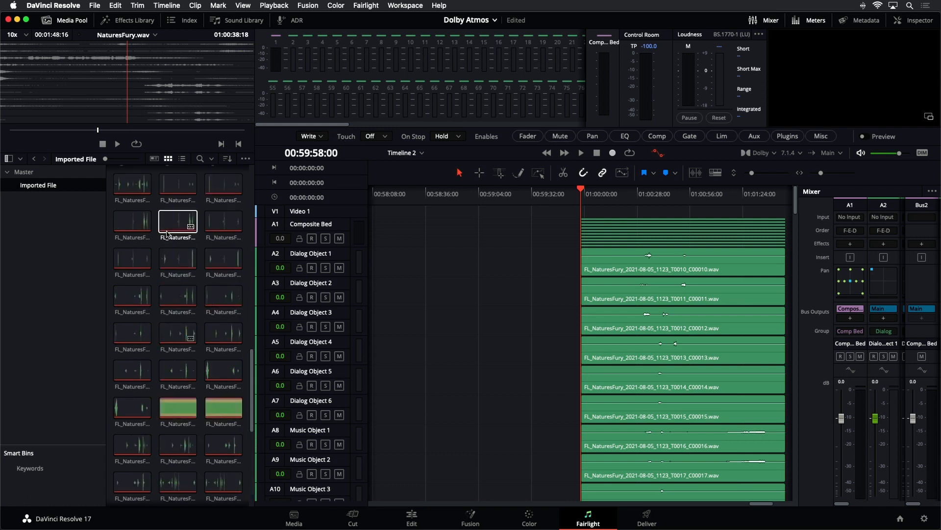
{"action": "scroll", "coordinate": [168, 235], "scroll_direction": "down", "scroll_amount": 5}
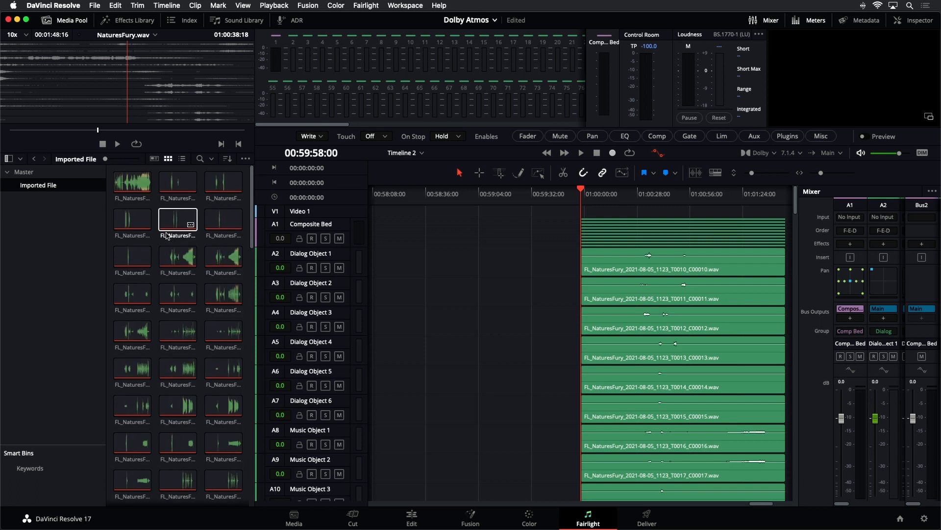
{"action": "scroll", "coordinate": [167, 240], "scroll_direction": "down", "scroll_amount": 5}
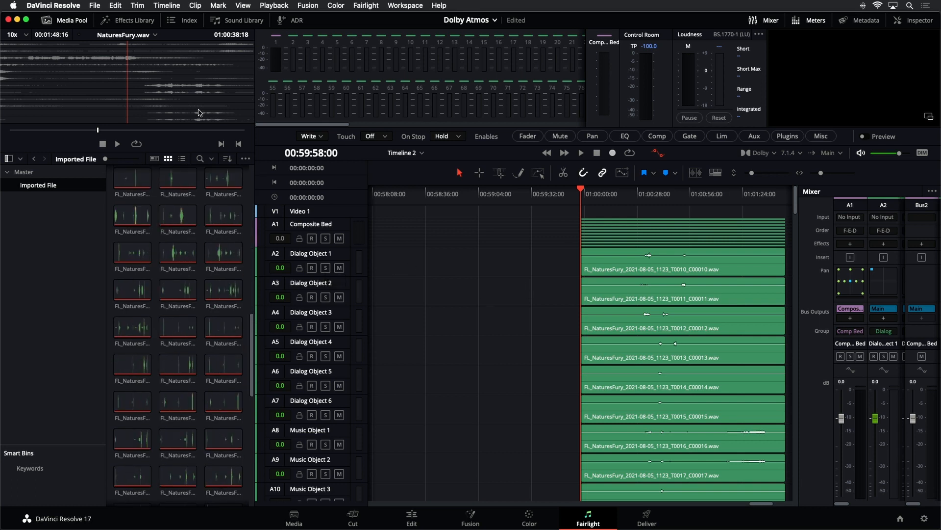
Step: Hide the Media Pool and play the imported Atmos timeline from its start, jumping further along it
{"action": "left_click", "coordinate": [78, 20]}
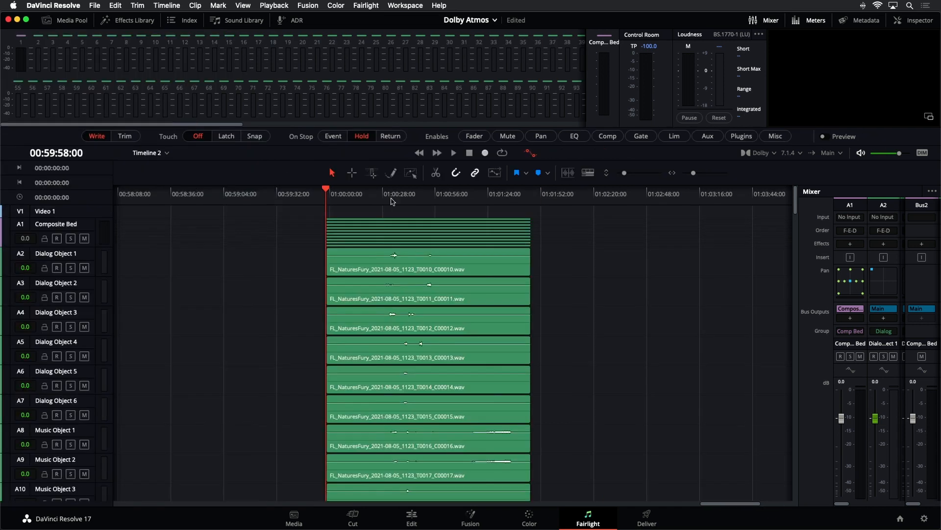
{"action": "key", "text": "space"}
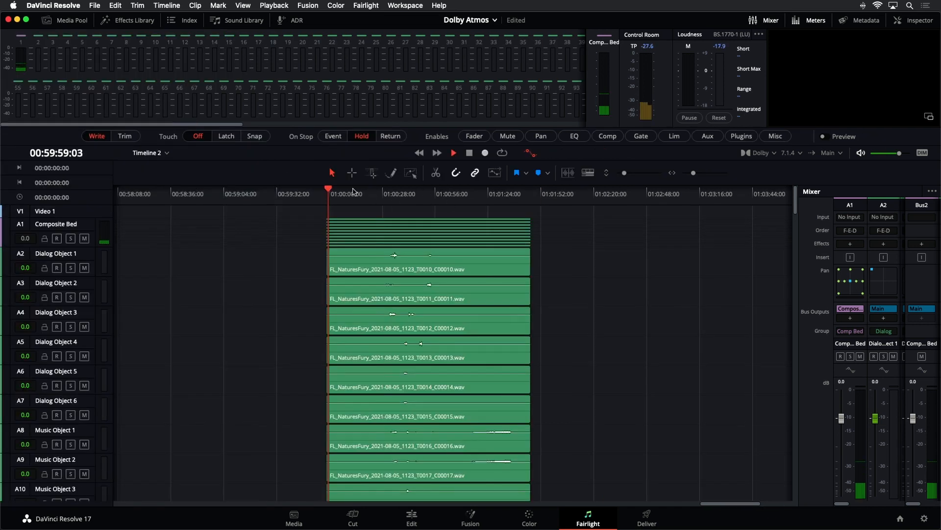
{"action": "left_click", "coordinate": [370, 194]}
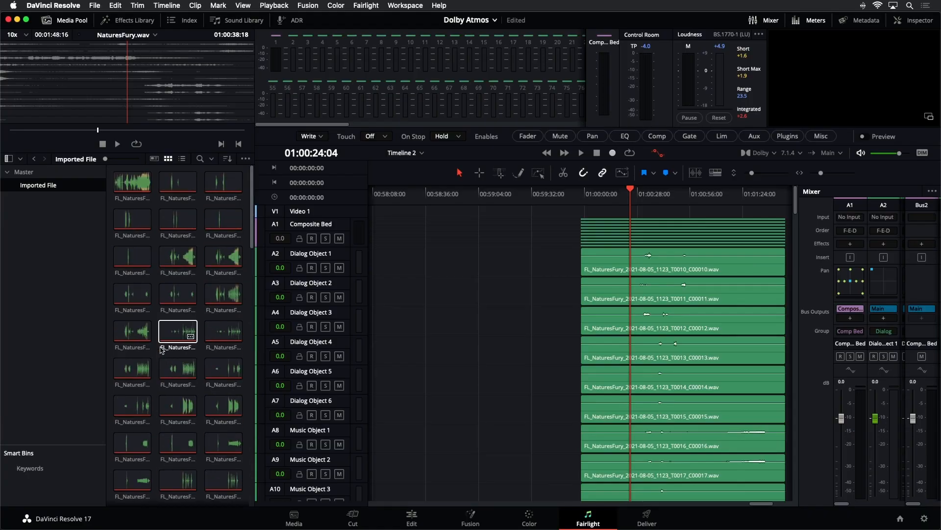
Step: Select NaturesFury.mp4 in the Master bin and open it in the source viewer on the Edit page
{"action": "left_click", "coordinate": [44, 175]}
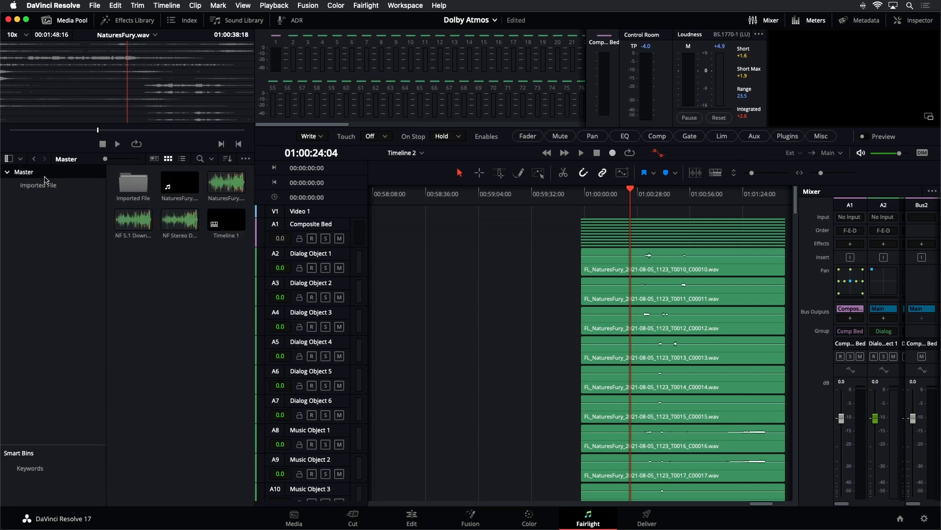
{"action": "left_click", "coordinate": [180, 184]}
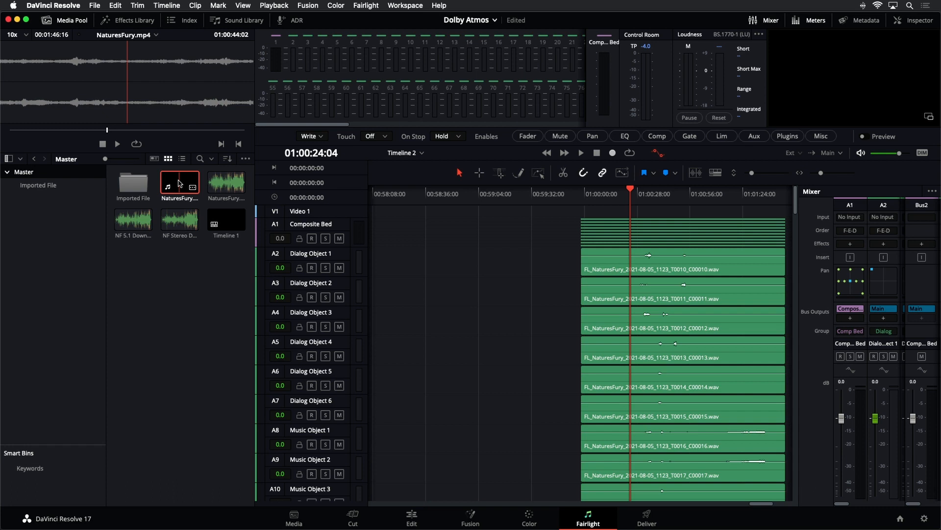
{"action": "mouse_move", "coordinate": [179, 183]}
{"action": "left_mouse_down"}
{"action": "mouse_move", "coordinate": [440, 222]}
{"action": "mouse_move", "coordinate": [175, 187]}
{"action": "left_mouse_up"}
{"action": "left_click", "coordinate": [411, 518]}
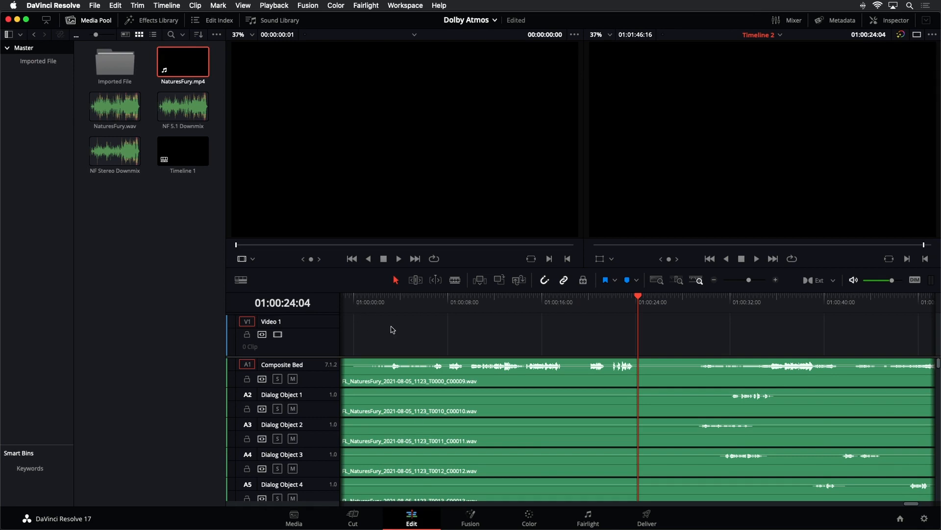
{"action": "key", "text": "super+minus"}
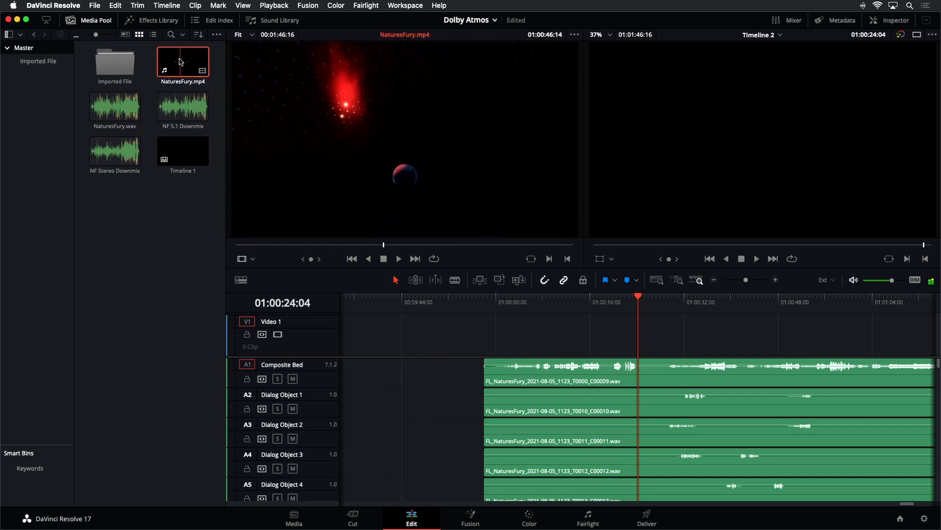
{"action": "double_click", "coordinate": [179, 62]}
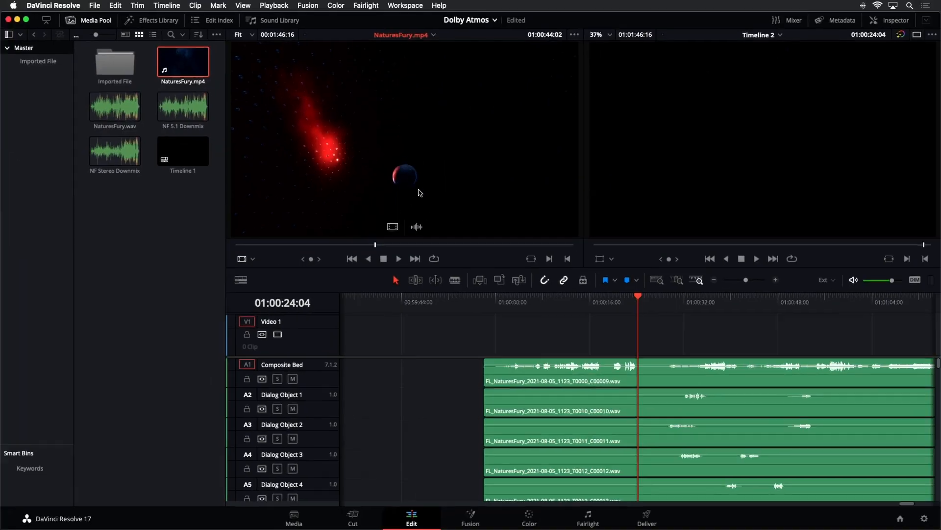
Step: Place only the video of NaturesFury.mp4 on the Video 1 track at 01:00:00:00 and check its end against the audio
{"action": "left_click_drag", "start_coordinate": [393, 226], "coordinate": [505, 348]}
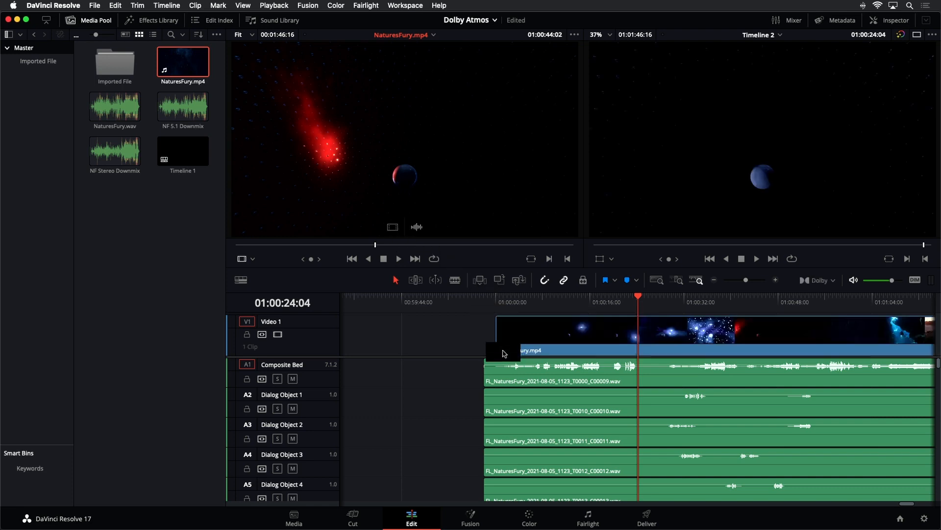
{"action": "left_click", "coordinate": [504, 354]}
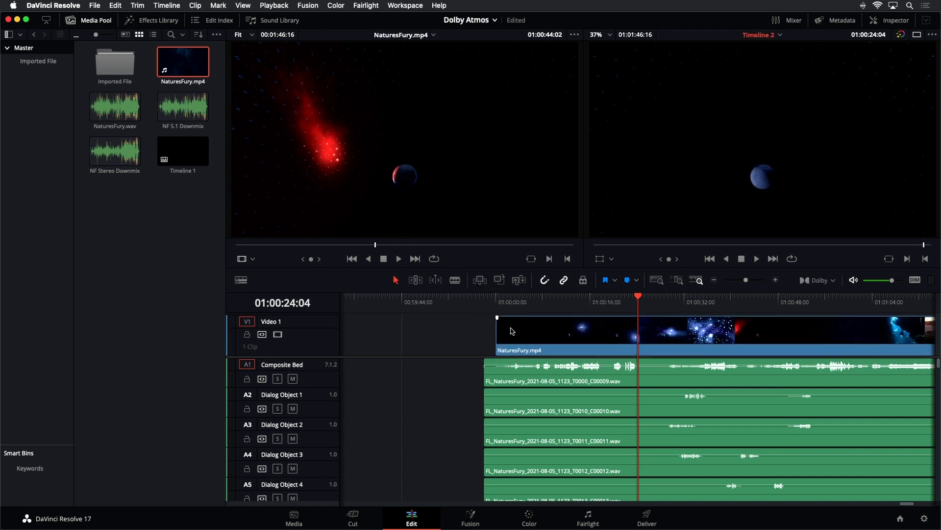
{"action": "key", "text": "End"}
{"action": "mouse_move", "coordinate": [536, 328]}
{"action": "left_mouse_down"}
{"action": "mouse_move", "coordinate": [523, 329]}
{"action": "mouse_move", "coordinate": [542, 335]}
{"action": "left_mouse_up"}
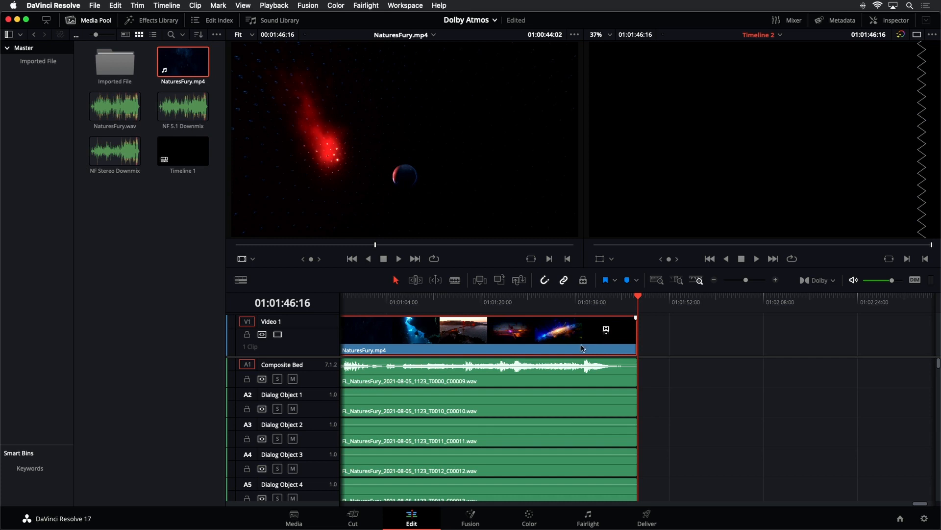
Step: Return to the Fairlight page and play the timeline with picture from its start
{"action": "left_click", "coordinate": [588, 518]}
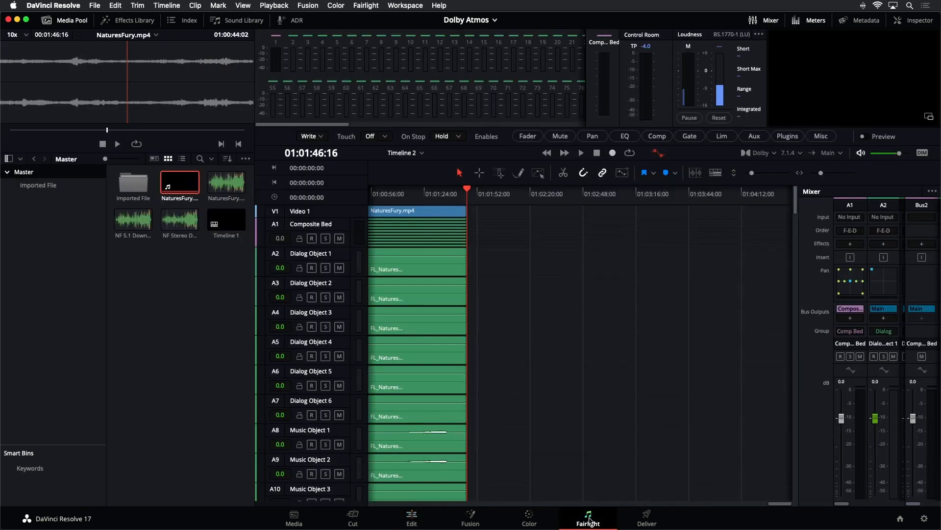
{"action": "left_click", "coordinate": [400, 193]}
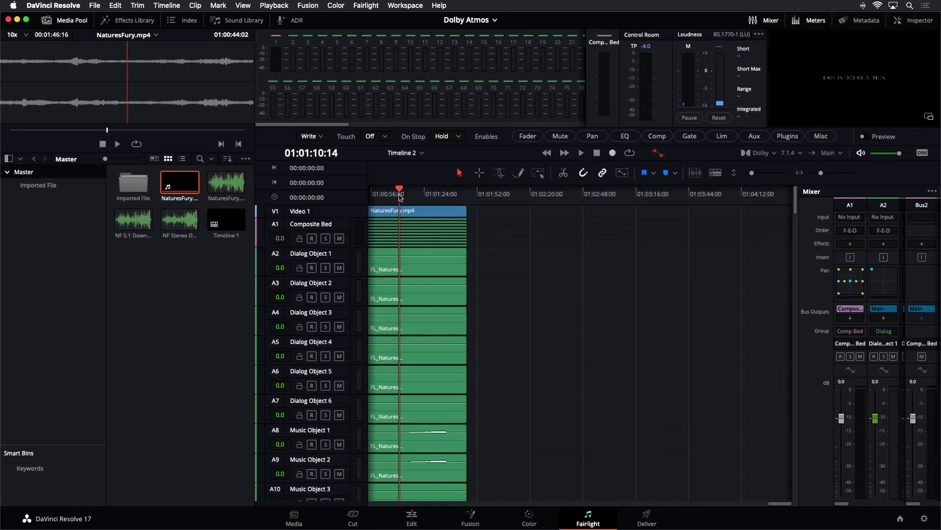
{"action": "key", "text": "Home"}
{"action": "key", "text": "space"}
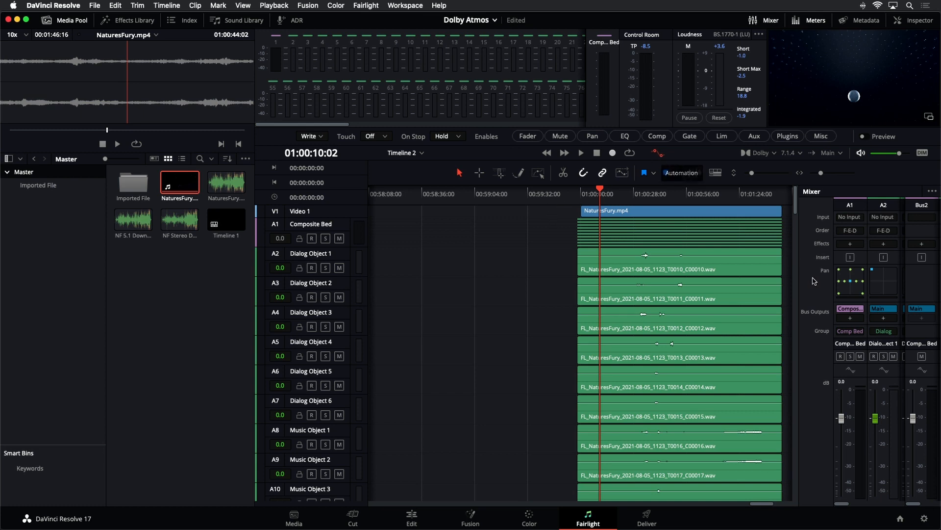
Step: Widen the mixer, browse to the effects object channels, and enlarge the bus section to show the four VCA strips
{"action": "left_click_drag", "start_coordinate": [794, 286], "coordinate": [524, 287]}
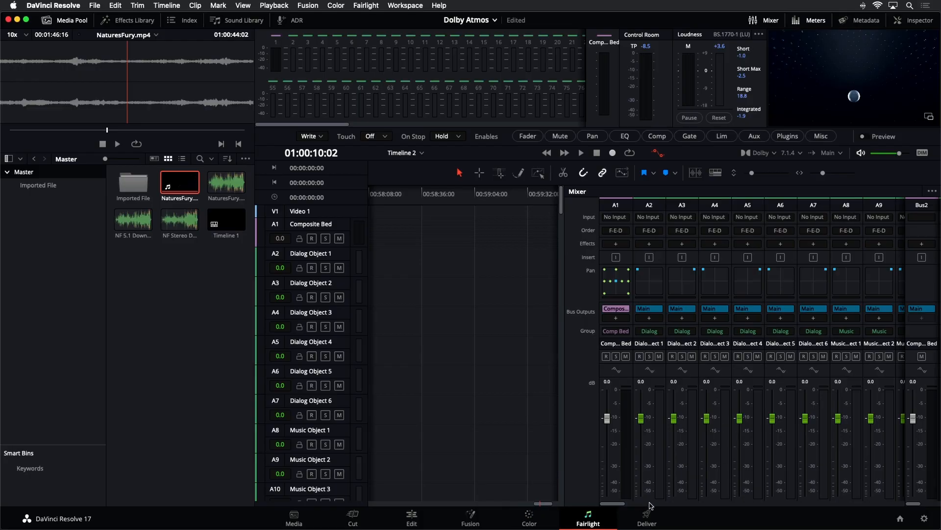
{"action": "mouse_move", "coordinate": [622, 506]}
{"action": "left_mouse_down"}
{"action": "mouse_move", "coordinate": [752, 504]}
{"action": "mouse_move", "coordinate": [615, 510]}
{"action": "left_mouse_up"}
{"action": "left_click_drag", "start_coordinate": [619, 504], "coordinate": [688, 517]}
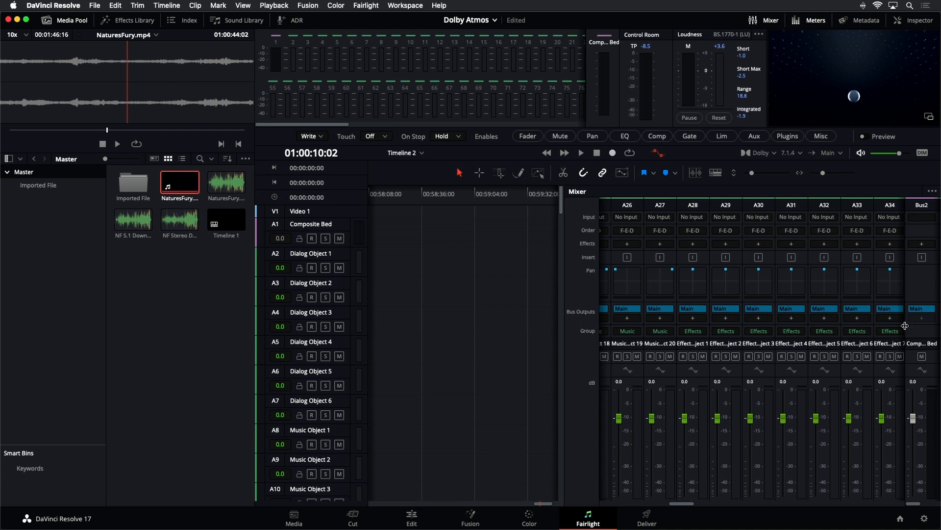
{"action": "left_click_drag", "start_coordinate": [905, 325], "coordinate": [739, 329]}
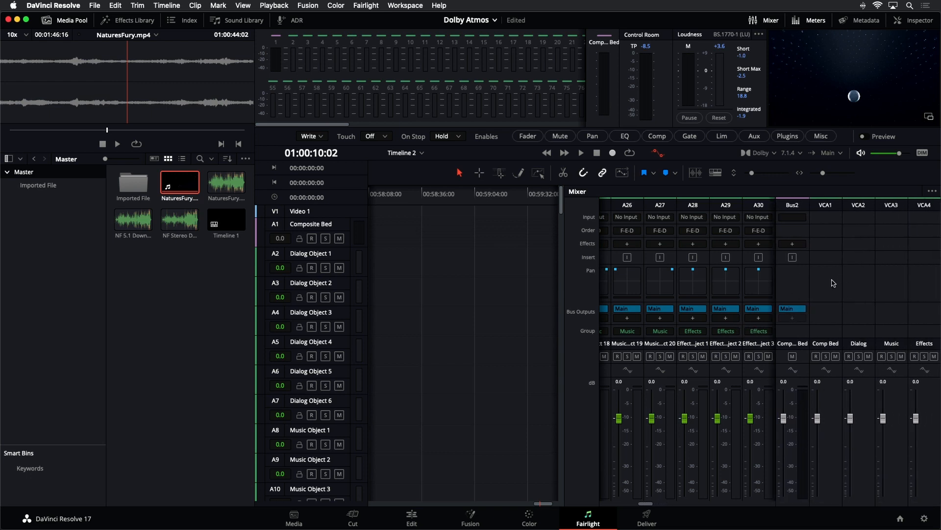
Step: Select the composite bed bus strip, play briefly, and increase the height of the Composite Bed track
{"action": "left_click", "coordinate": [789, 298]}
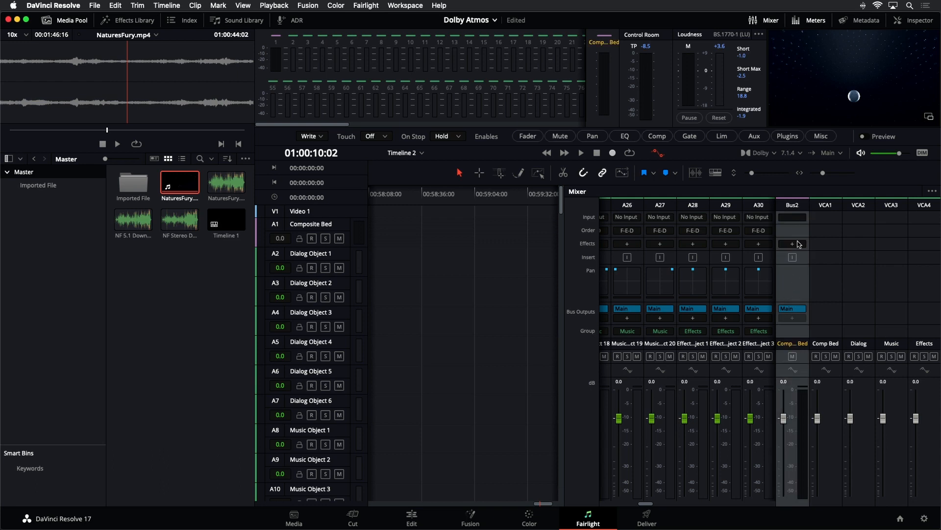
{"action": "key", "text": "space"}
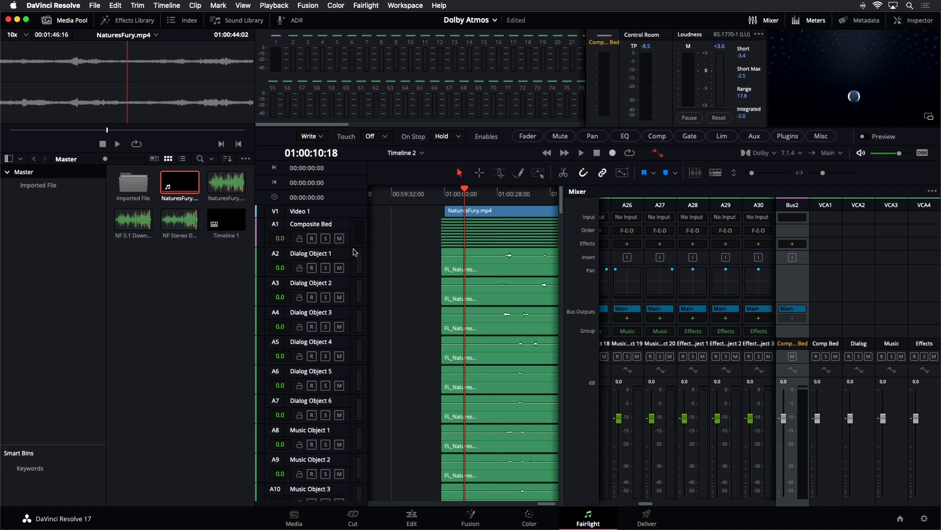
{"action": "left_click_drag", "start_coordinate": [345, 246], "coordinate": [346, 297]}
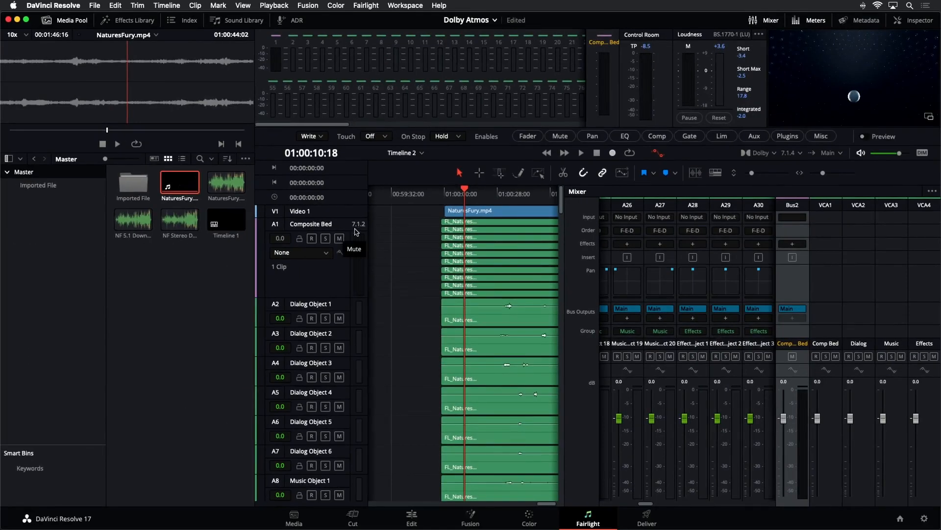
Step: Go through the Comp Bed, Dialog, Music and Effects VCA strips and select the Effects Object 1 channel
{"action": "left_click", "coordinate": [831, 392]}
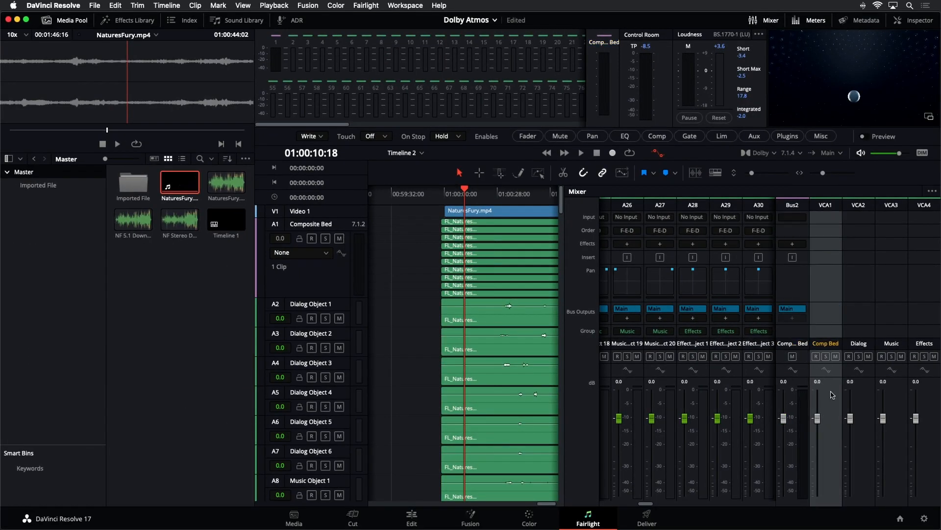
{"action": "left_click", "coordinate": [872, 397]}
{"action": "left_click", "coordinate": [899, 392]}
{"action": "left_click", "coordinate": [925, 392]}
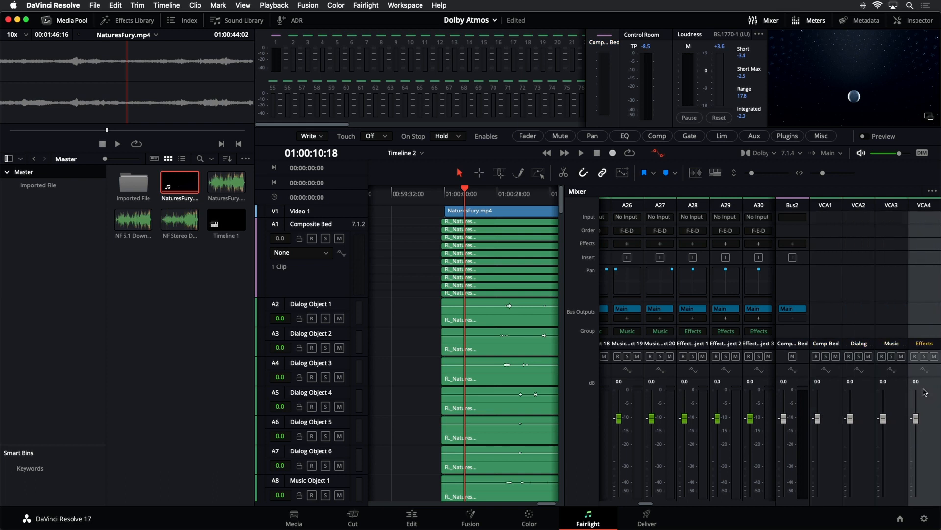
{"action": "left_click", "coordinate": [835, 401]}
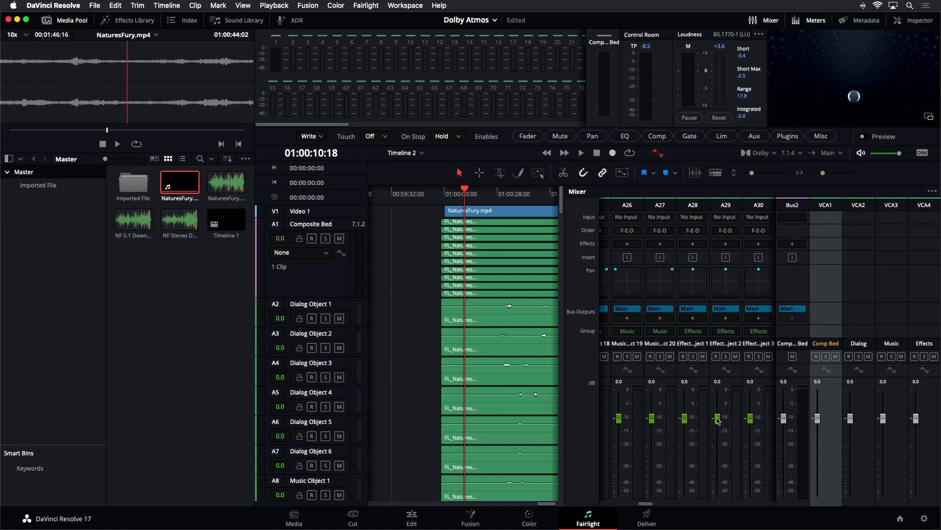
{"action": "mouse_move", "coordinate": [652, 426]}
{"action": "left_mouse_down"}
{"action": "mouse_move", "coordinate": [650, 447]}
{"action": "mouse_move", "coordinate": [652, 420]}
{"action": "left_mouse_up"}
{"action": "left_click", "coordinate": [689, 415]}
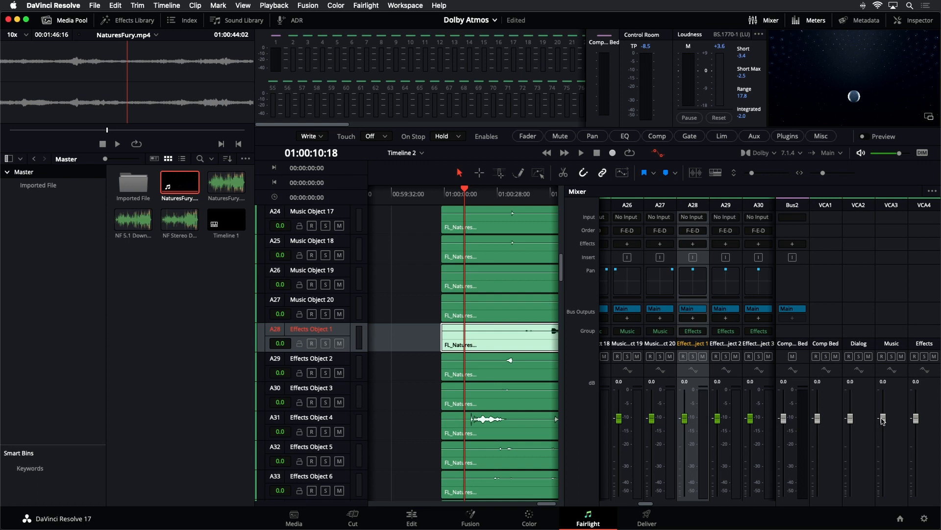
Step: Lower the Music VCA fader to -0.4 dB and raise the Effects VCA fader to +0.2 dB
{"action": "mouse_move", "coordinate": [883, 420]}
{"action": "left_mouse_down"}
{"action": "mouse_move", "coordinate": [881, 461]}
{"action": "mouse_move", "coordinate": [883, 412]}
{"action": "mouse_move", "coordinate": [883, 430]}
{"action": "left_mouse_up"}
{"action": "left_click_drag", "start_coordinate": [646, 504], "coordinate": [634, 503]}
{"action": "mouse_move", "coordinate": [888, 434]}
{"action": "left_mouse_down"}
{"action": "mouse_move", "coordinate": [887, 418]}
{"action": "mouse_move", "coordinate": [887, 465]}
{"action": "mouse_move", "coordinate": [888, 424]}
{"action": "left_mouse_up"}
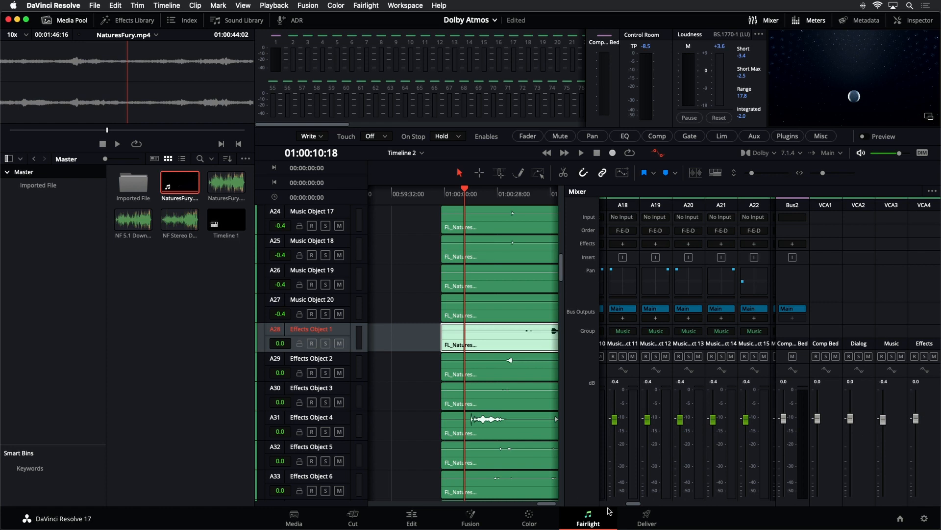
{"action": "left_click_drag", "start_coordinate": [638, 504], "coordinate": [649, 506]}
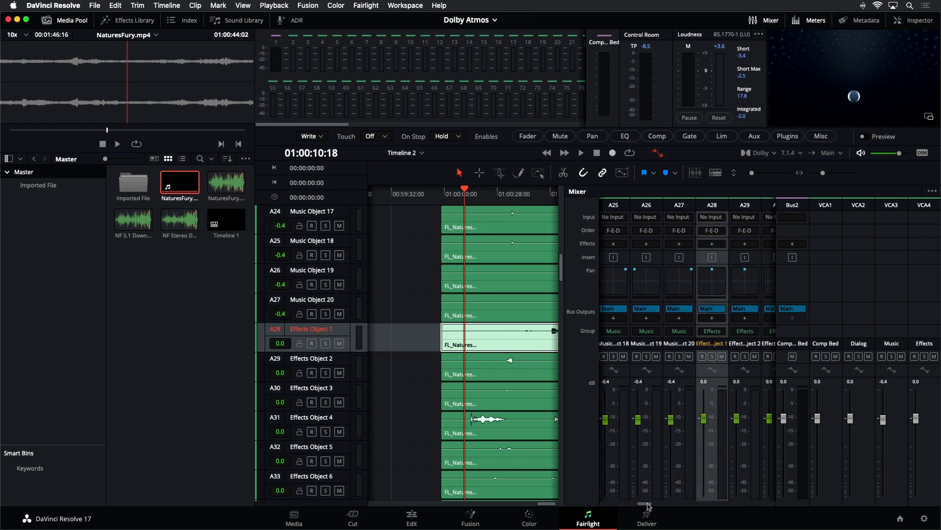
{"action": "mouse_move", "coordinate": [913, 421]}
{"action": "left_mouse_down"}
{"action": "mouse_move", "coordinate": [915, 454]}
{"action": "mouse_move", "coordinate": [920, 417]}
{"action": "left_mouse_up"}
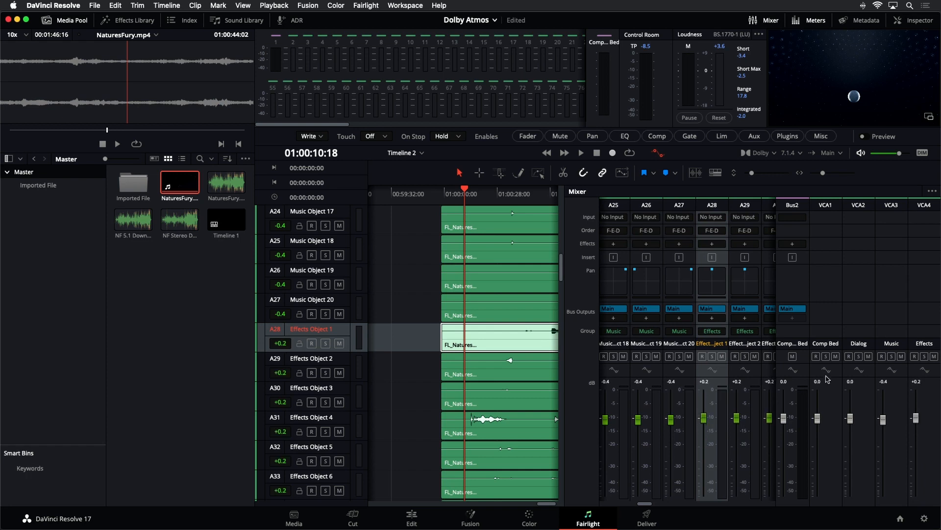
Step: Select the composite bed bus and Comp Bed VCA strips and narrow the mixer's bus section to show more track channels
{"action": "left_click", "coordinate": [780, 374]}
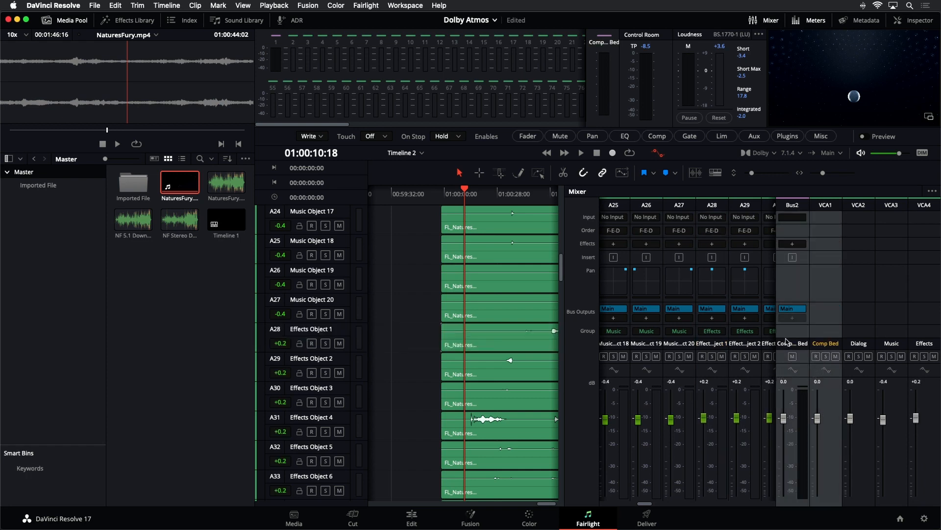
{"action": "left_click_drag", "start_coordinate": [776, 334], "coordinate": [872, 320]}
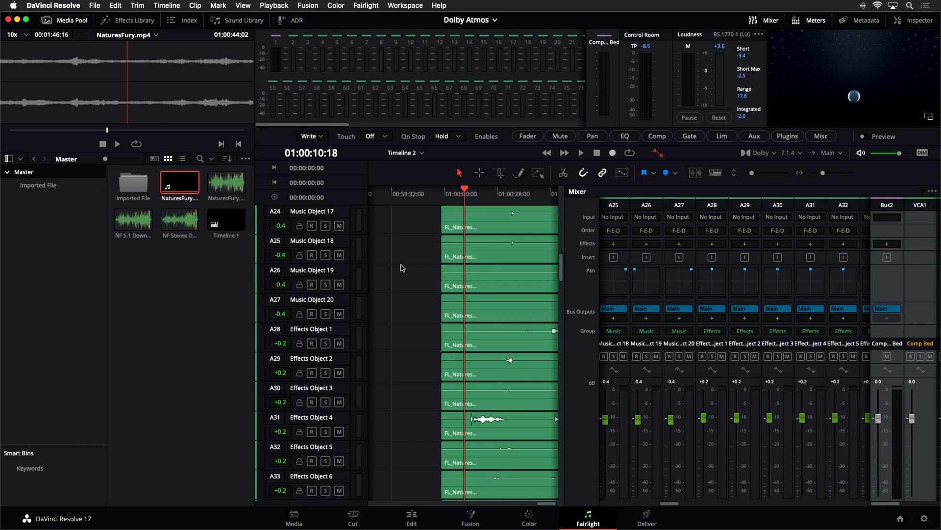
Step: Hide the Media Pool to give the Fairlight timeline more room
{"action": "scroll", "coordinate": [400, 266], "scroll_direction": "up", "scroll_amount": 15}
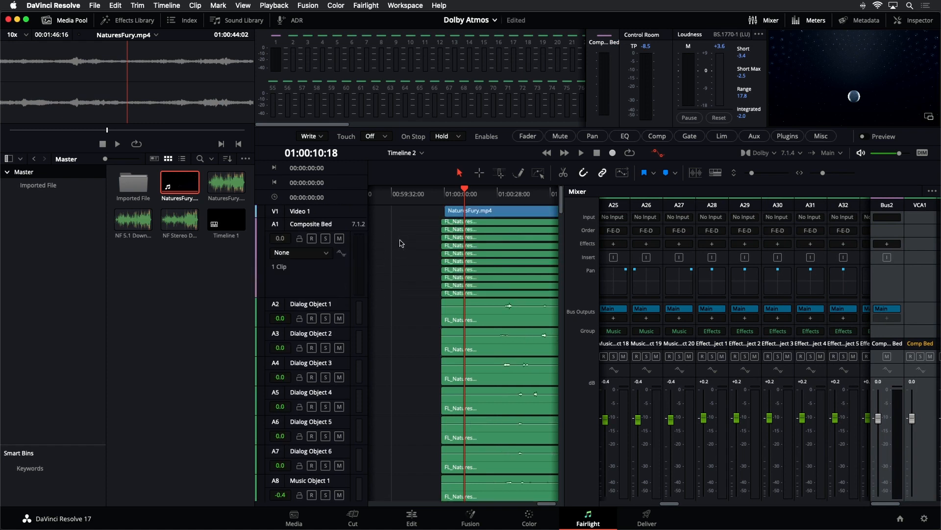
{"action": "left_click", "coordinate": [47, 20]}
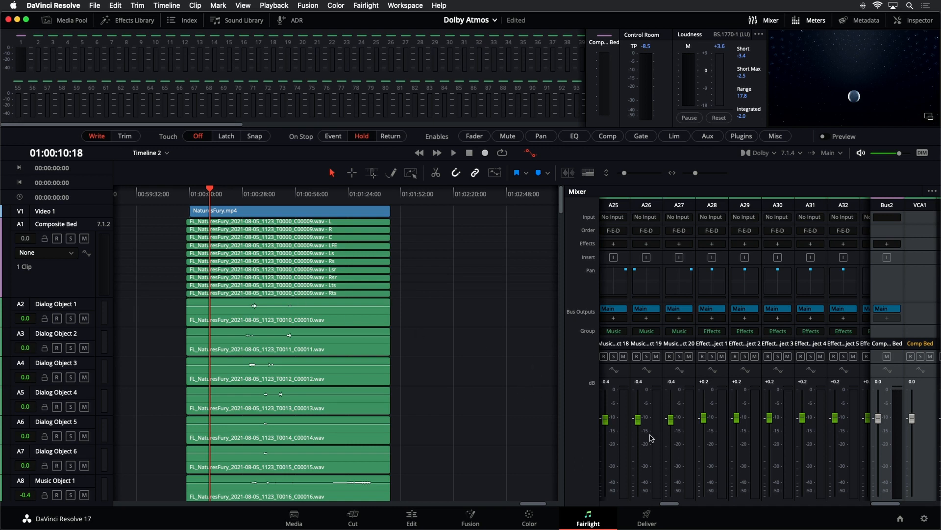
Step: View the audio panner of Effects Object 1 from its mixer strip, move its window off the tracks, and close it
{"action": "left_click_drag", "start_coordinate": [677, 508], "coordinate": [683, 508]}
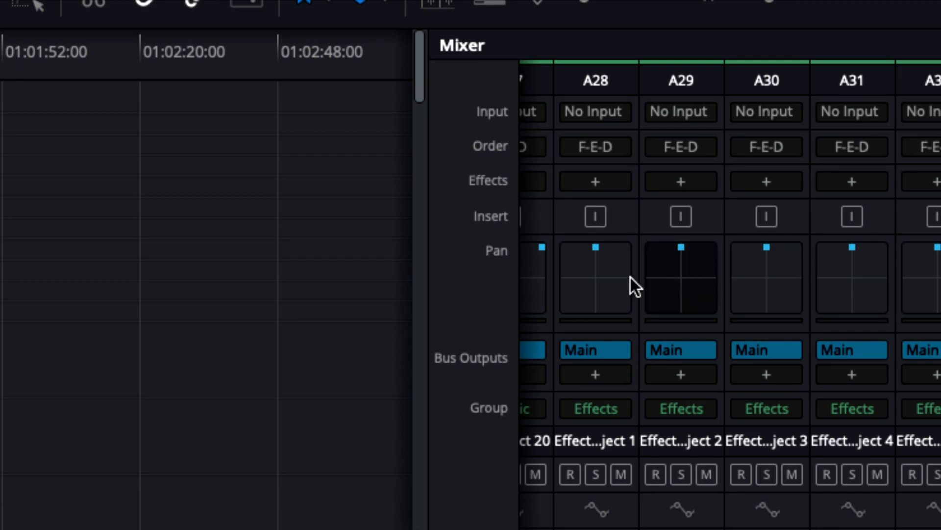
{"action": "double_click", "coordinate": [603, 270]}
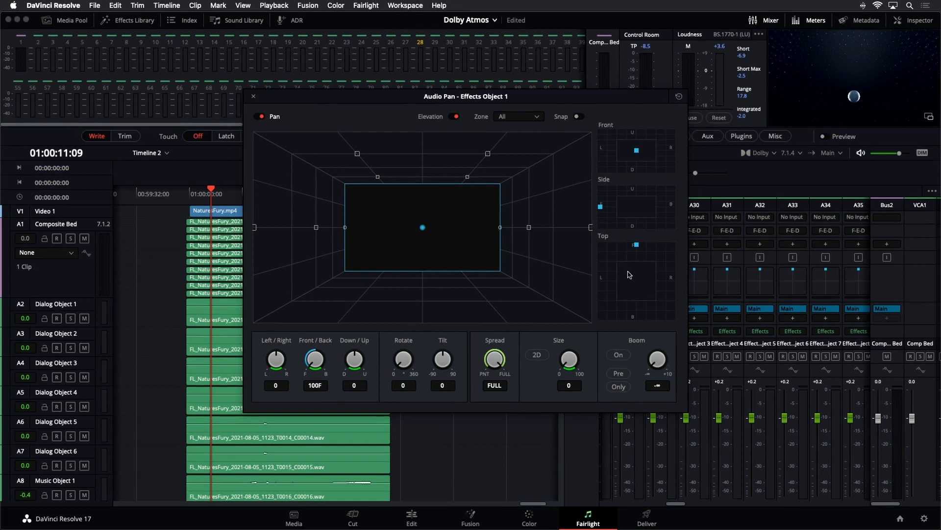
{"action": "left_click_drag", "start_coordinate": [401, 96], "coordinate": [540, 110]}
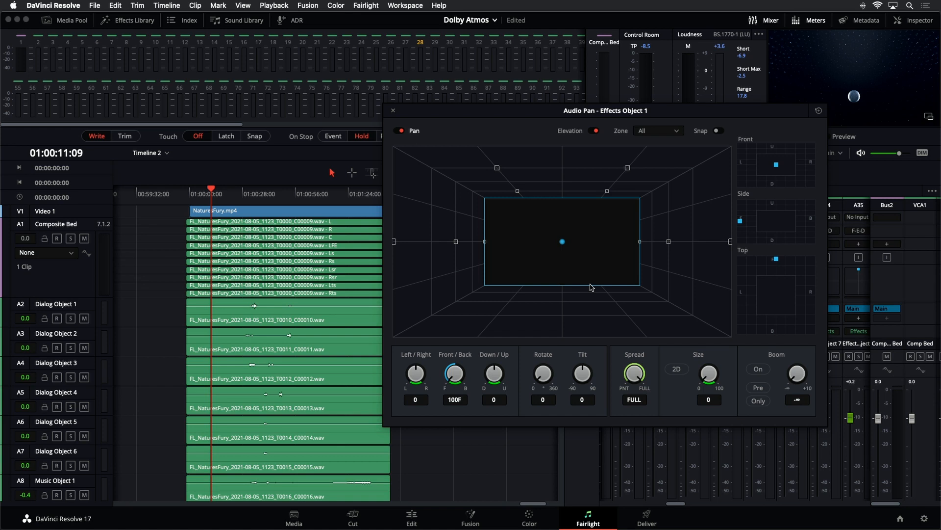
{"action": "left_click", "coordinate": [393, 111]}
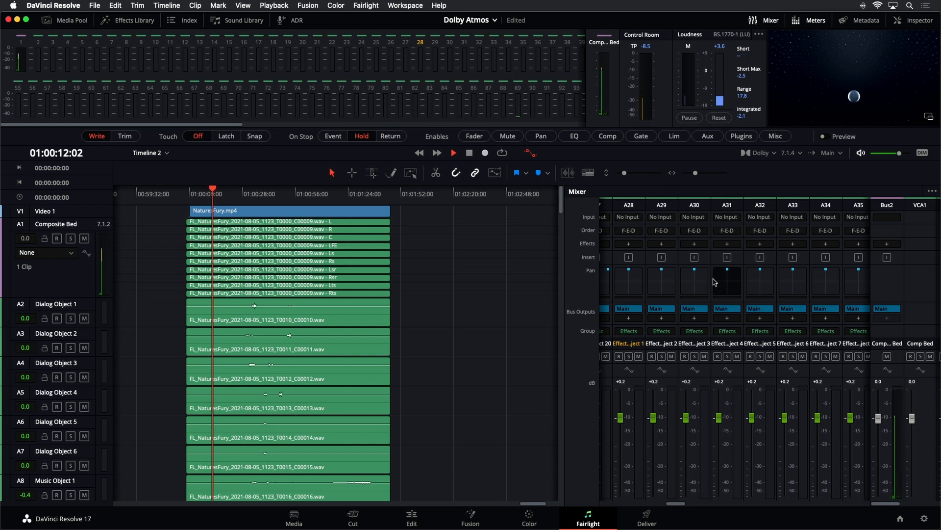
Step: Watch the pan motion in Effects Object 2's audio panner during playback and stop the timeline
{"action": "double_click", "coordinate": [662, 283]}
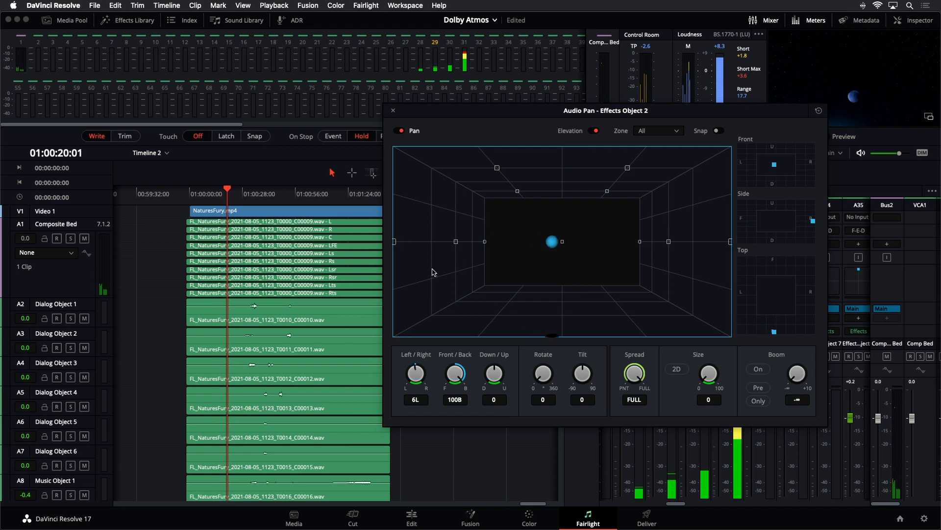
{"action": "key", "text": "space"}
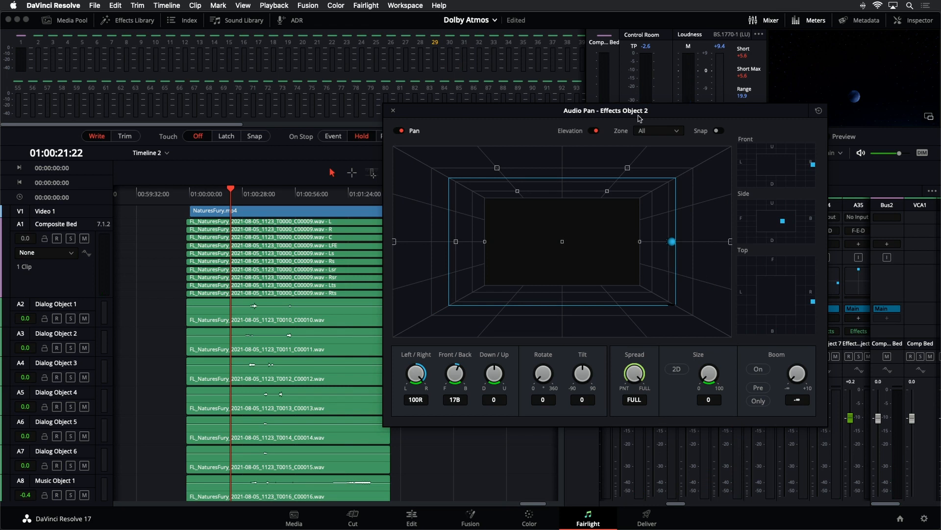
Step: Select the Effects Object 2 track and step through the neighbouring effects tracks up to Effects Object 9, ending on Effects Object 4, to compare their pan positions
{"action": "scroll", "coordinate": [77, 370], "scroll_direction": "down", "scroll_amount": 5}
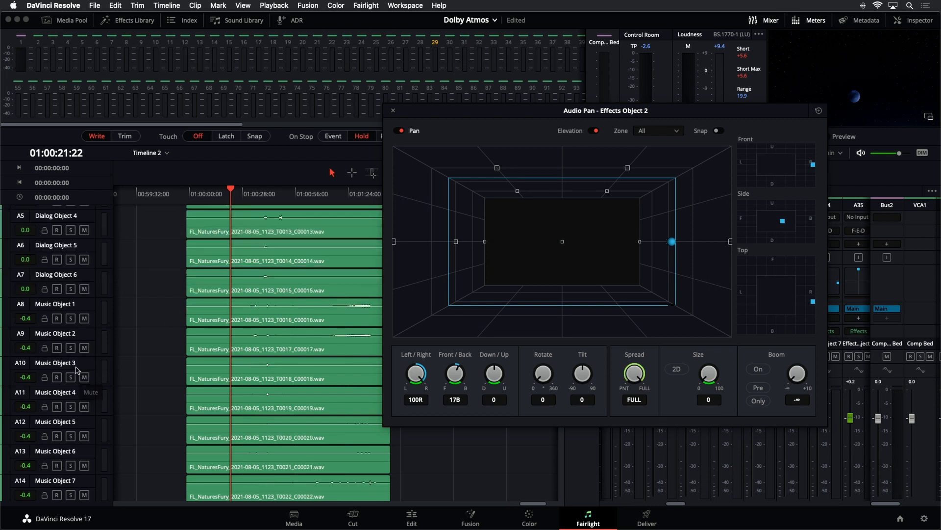
{"action": "scroll", "coordinate": [76, 372], "scroll_direction": "down", "scroll_amount": 20}
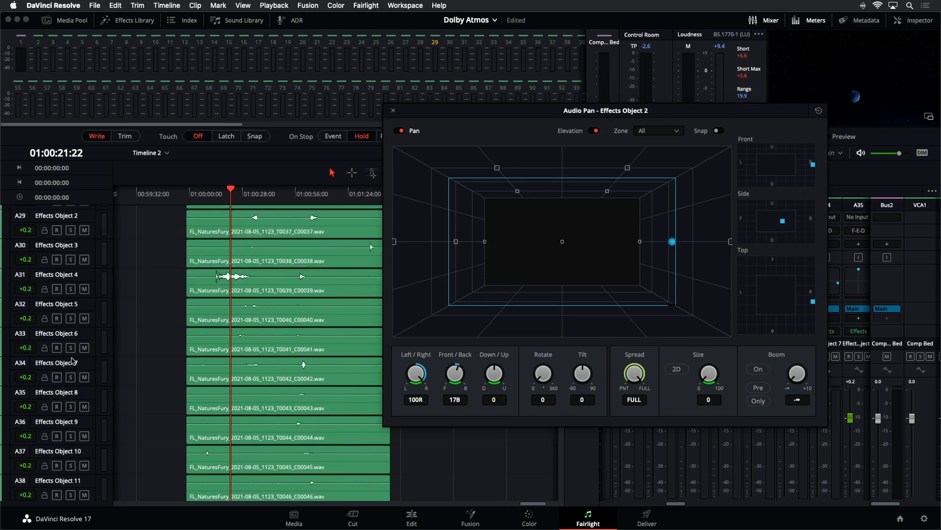
{"action": "scroll", "coordinate": [72, 361], "scroll_direction": "up", "scroll_amount": 6}
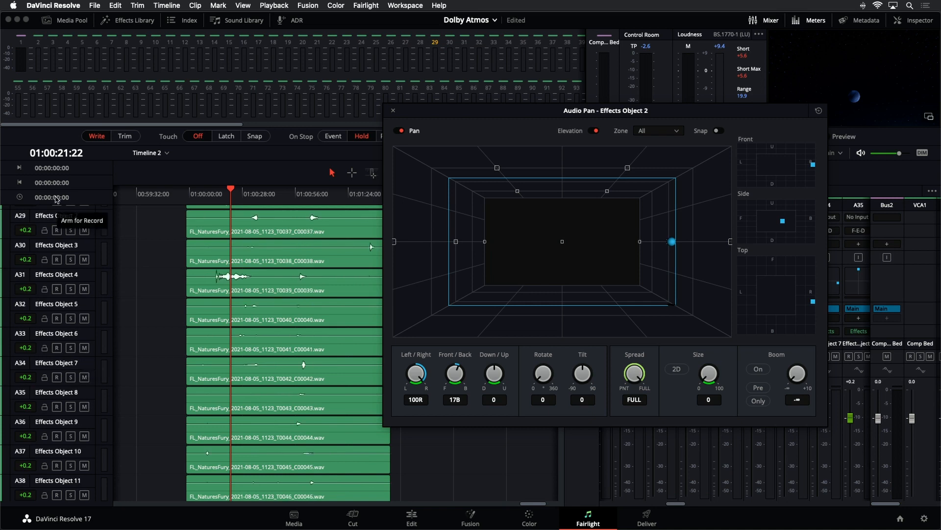
{"action": "left_click", "coordinate": [89, 217]}
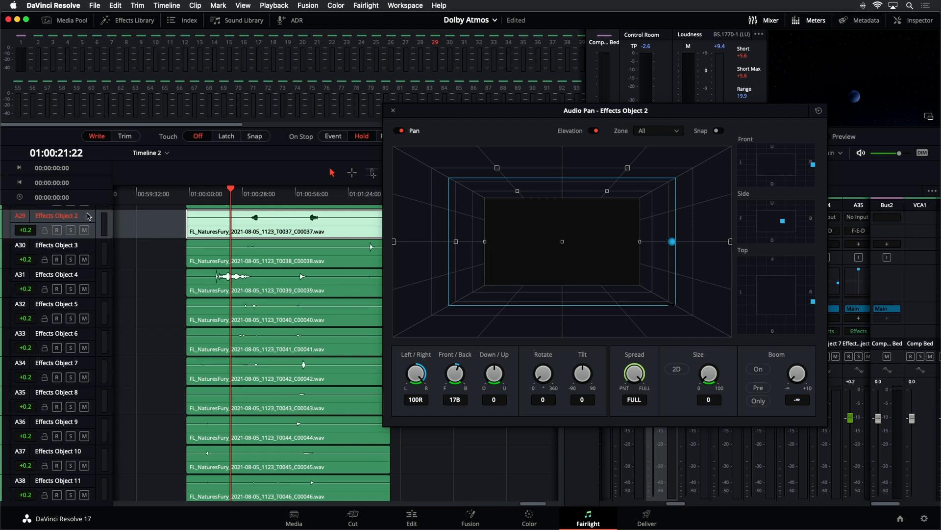
{"action": "key", "text": "Down"}
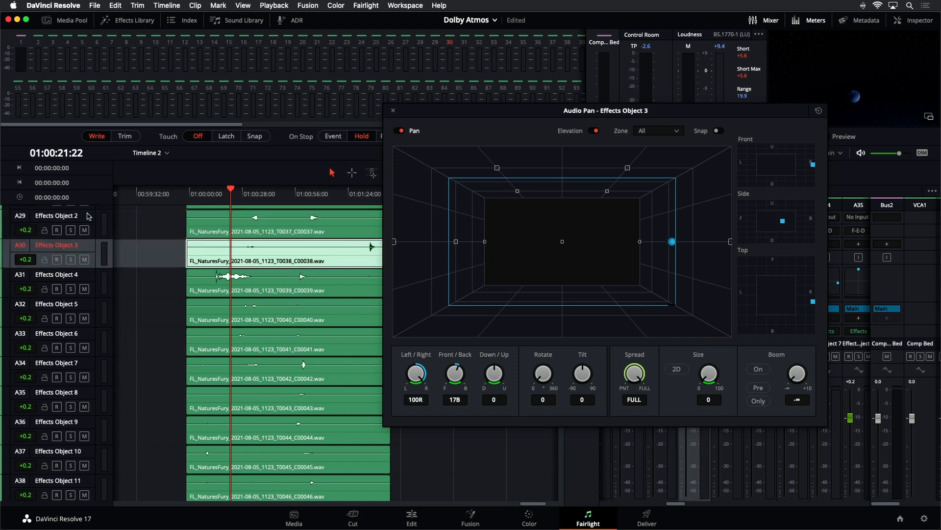
{"action": "key", "text": "Down"}
{"action": "key", "text": "Down"}
{"action": "key", "text": "Down"}
{"action": "key", "text": "Down"}
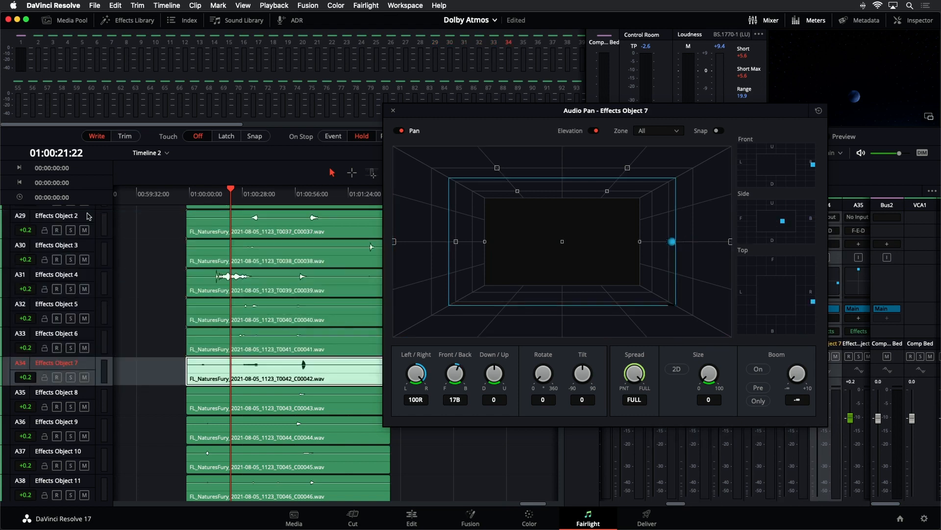
{"action": "key", "text": "Up"}
{"action": "key", "text": "Up"}
{"action": "key", "text": "Up"}
{"action": "key", "text": "Down"}
{"action": "key", "text": "Down"}
{"action": "key", "text": "Down"}
{"action": "key", "text": "Down"}
{"action": "key", "text": "Down"}
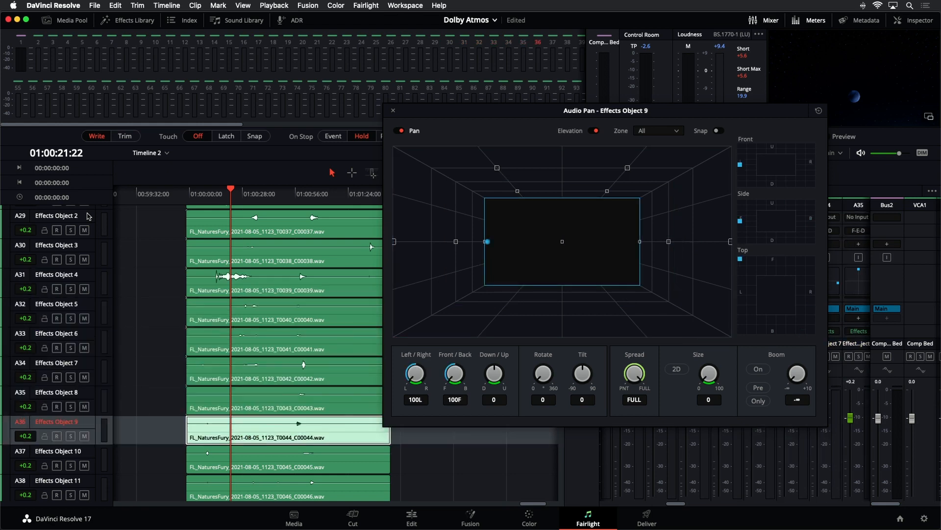
{"action": "key", "text": "Up"}
{"action": "key", "text": "Up"}
{"action": "key", "text": "Up"}
{"action": "key", "text": "Down"}
{"action": "key", "text": "Up"}
{"action": "key", "text": "Up"}
{"action": "key", "text": "Up"}
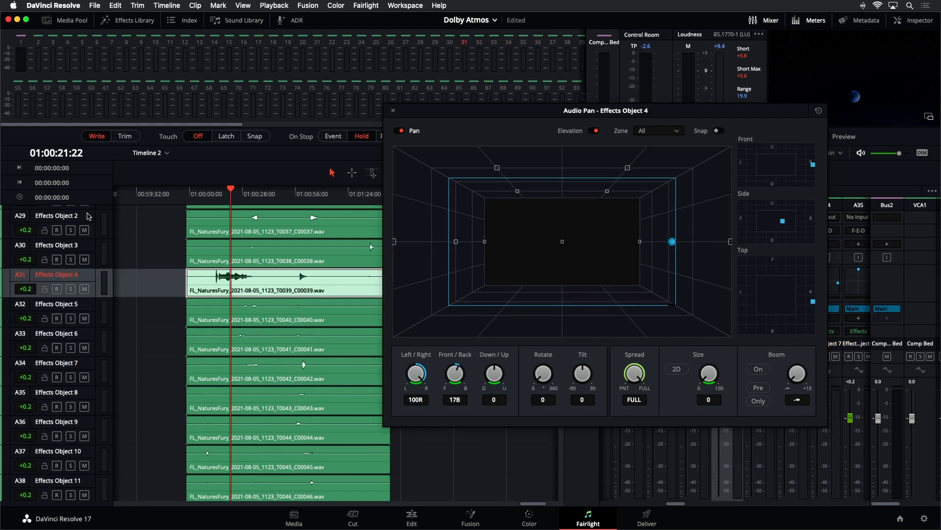
Step: Watch the pan motion of Effects Object 5 and Effects Object 4 during playback and close the audio panner
{"action": "key", "text": "Down"}
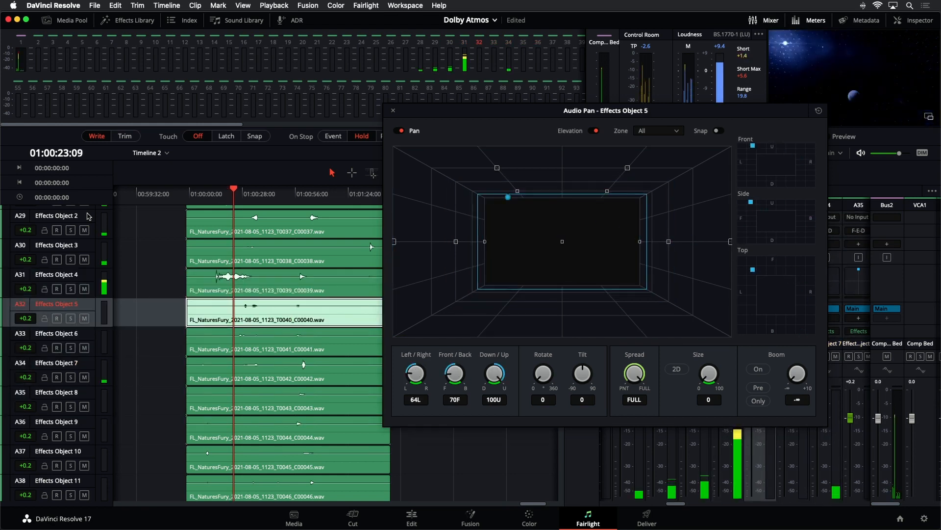
{"action": "key", "text": "Up"}
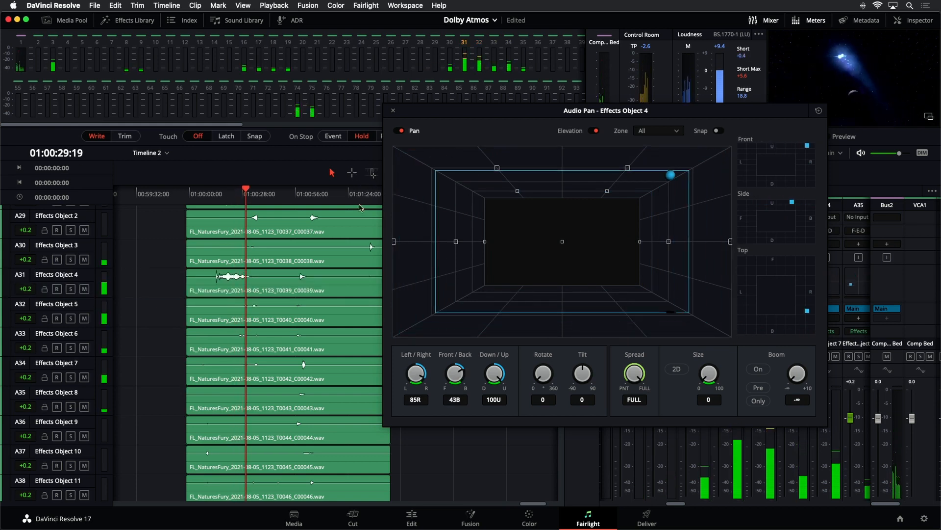
{"action": "left_click", "coordinate": [392, 111]}
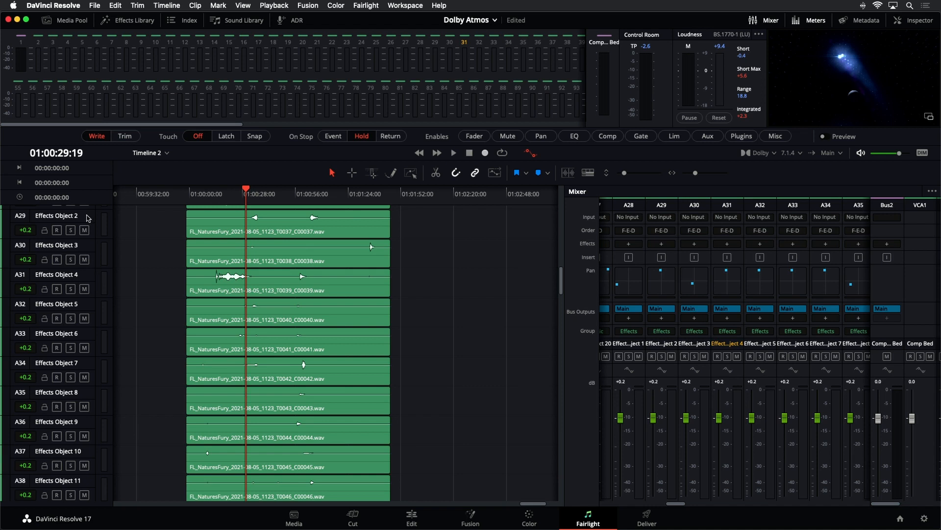
Step: Select tracks Effects Object 1 through Effects Object 6 and increase the track height to enlarge their waveforms
{"action": "scroll", "coordinate": [88, 218], "scroll_direction": "up", "scroll_amount": 2}
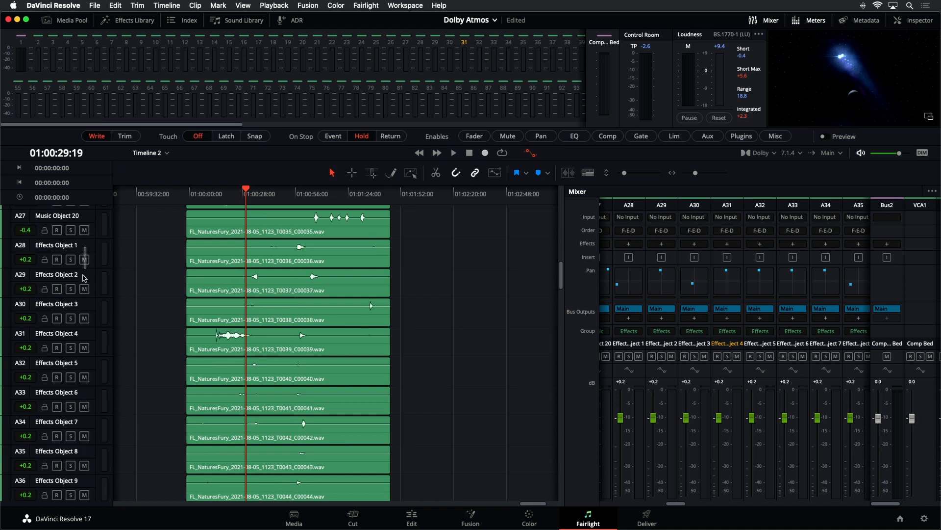
{"action": "left_click_drag", "start_coordinate": [84, 278], "coordinate": [82, 399]}
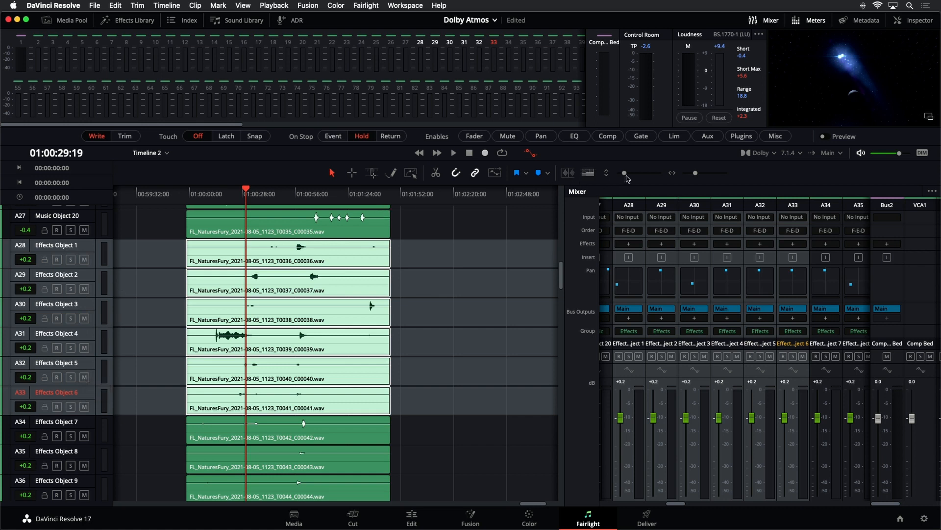
{"action": "left_click_drag", "start_coordinate": [627, 176], "coordinate": [629, 176]}
{"action": "scroll", "coordinate": [467, 294], "scroll_direction": "up", "scroll_amount": 6}
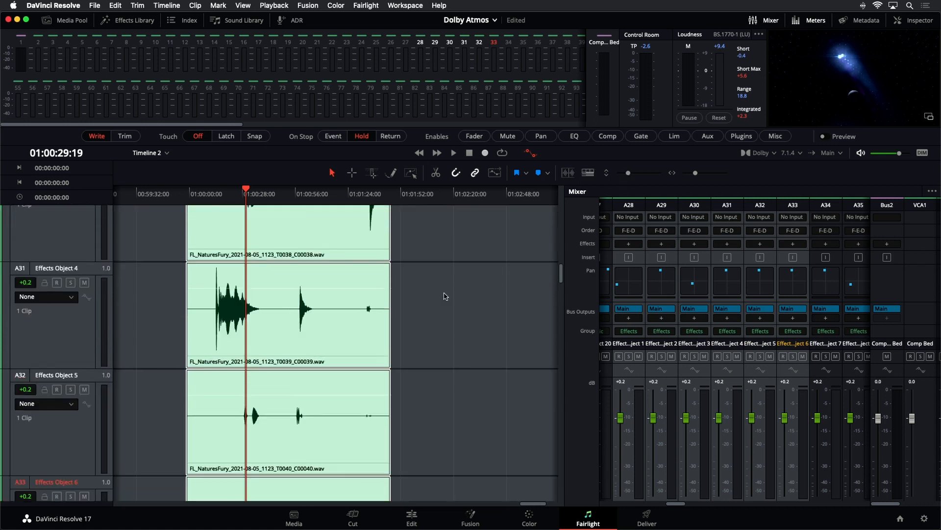
Step: Display the L/R Pan automation curve on the Effects Object 1 track
{"action": "scroll", "coordinate": [446, 294], "scroll_direction": "down", "scroll_amount": 1}
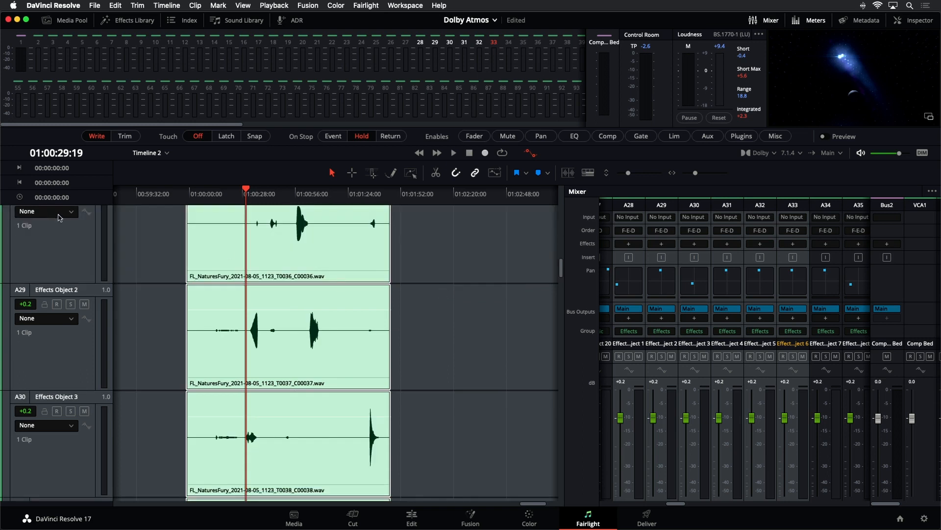
{"action": "scroll", "coordinate": [60, 219], "scroll_direction": "up", "scroll_amount": 1}
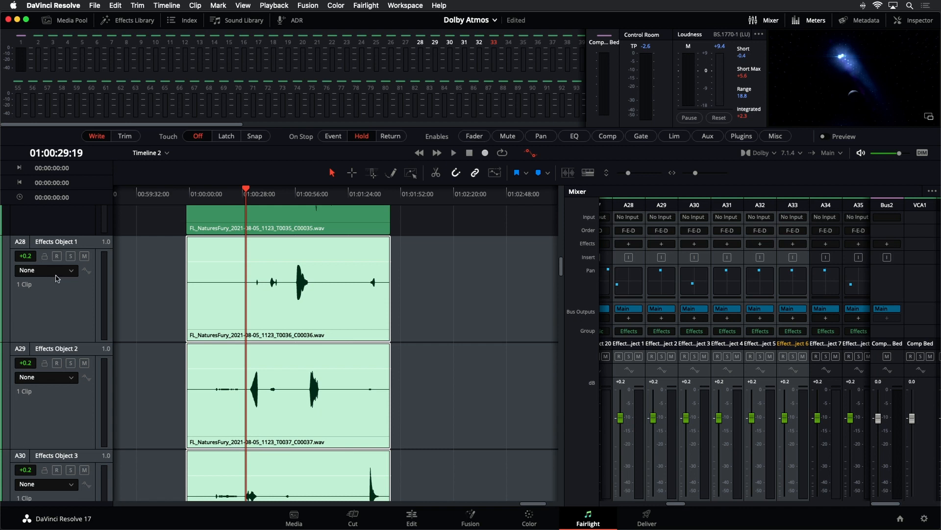
{"action": "left_click", "coordinate": [56, 275]}
{"action": "mouse_move", "coordinate": [56, 313]}
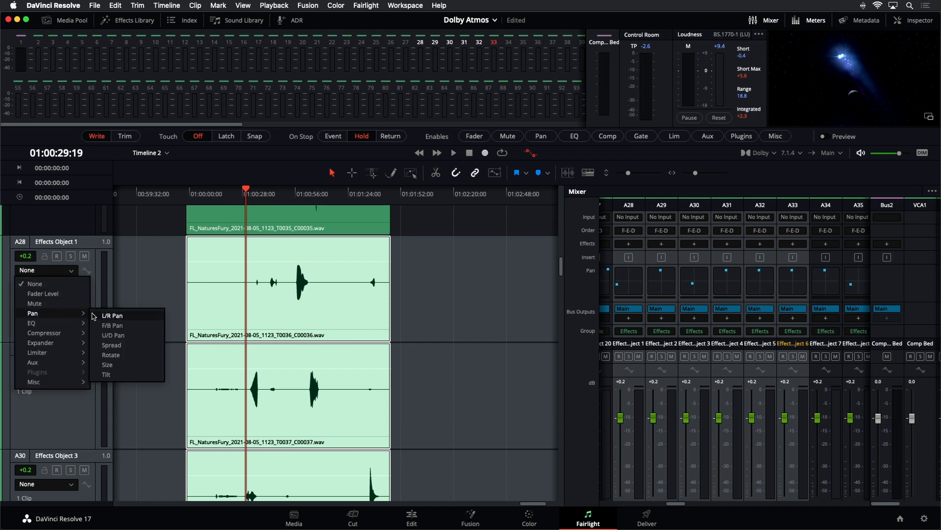
{"action": "left_click", "coordinate": [112, 315]}
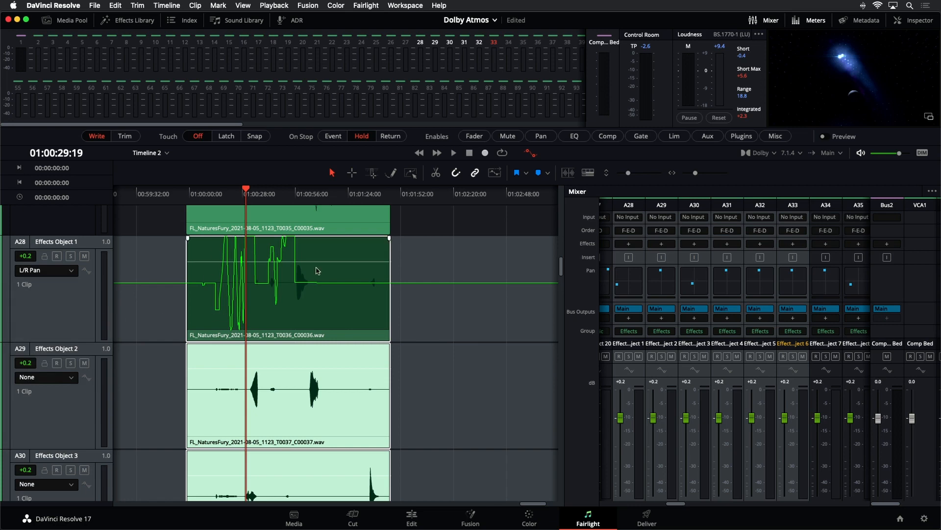
Step: View the F/B Pan and U/D Pan automation curves of Effects Object 1 and return the track to L/R Pan
{"action": "left_click", "coordinate": [61, 271]}
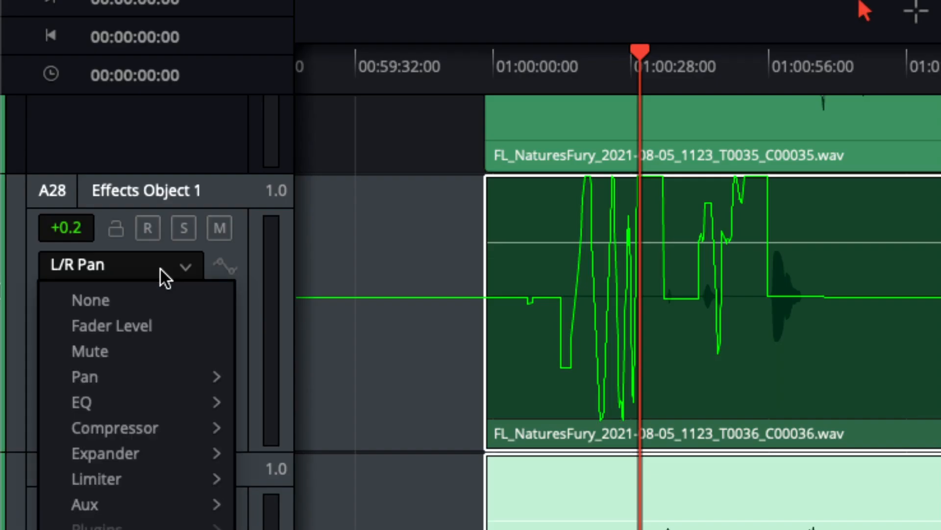
{"action": "mouse_move", "coordinate": [158, 376]}
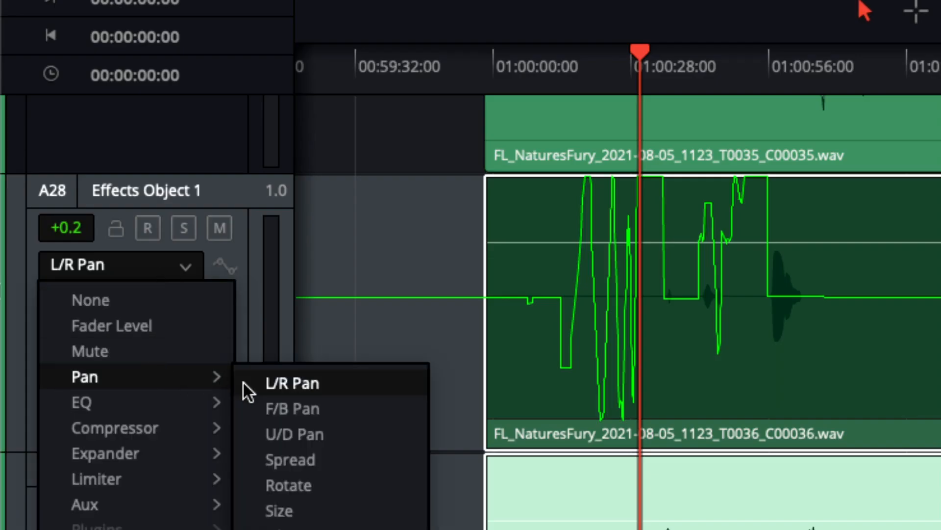
{"action": "left_click", "coordinate": [290, 410]}
{"action": "left_click", "coordinate": [182, 267]}
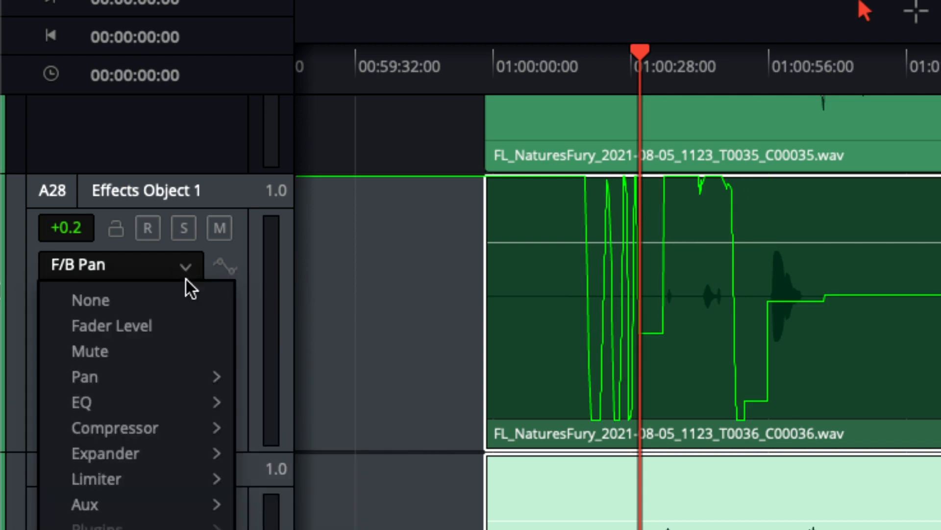
{"action": "mouse_move", "coordinate": [221, 376]}
{"action": "left_click", "coordinate": [272, 434]}
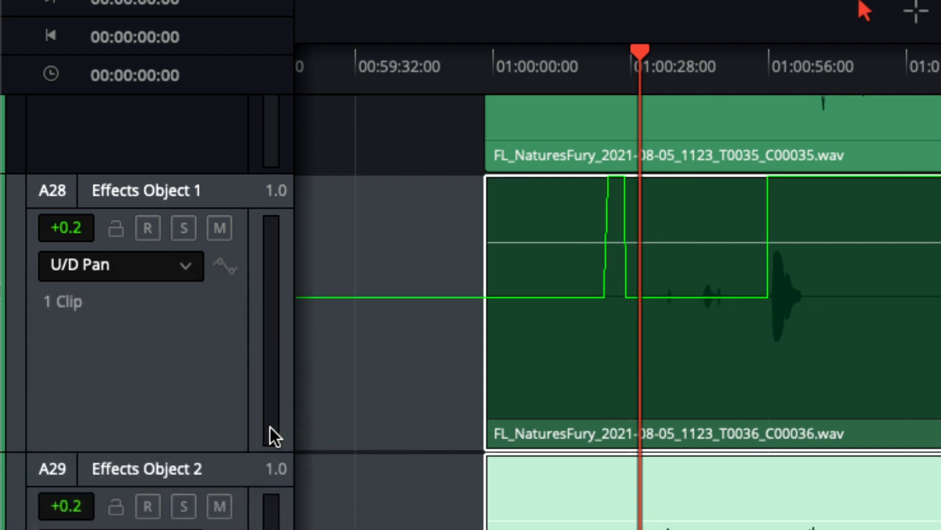
{"action": "left_click", "coordinate": [179, 267]}
{"action": "mouse_move", "coordinate": [204, 378]}
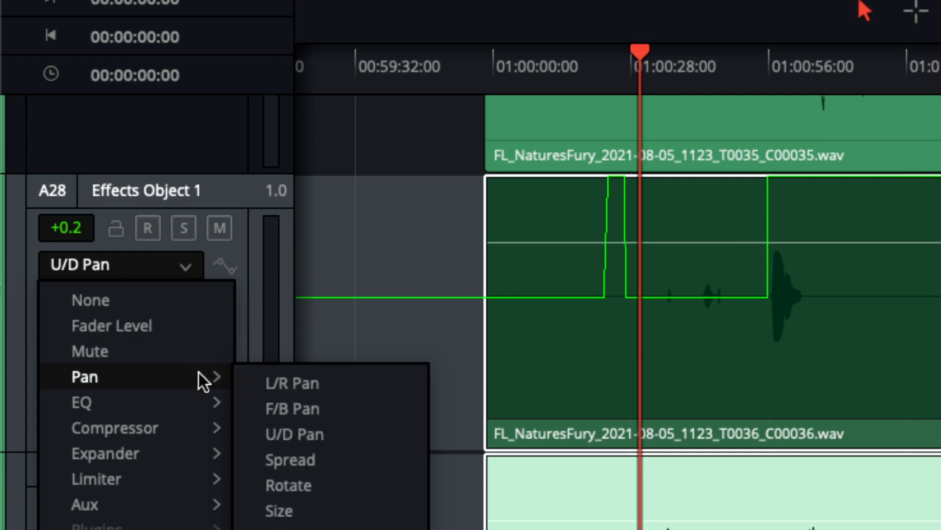
{"action": "left_click", "coordinate": [259, 385]}
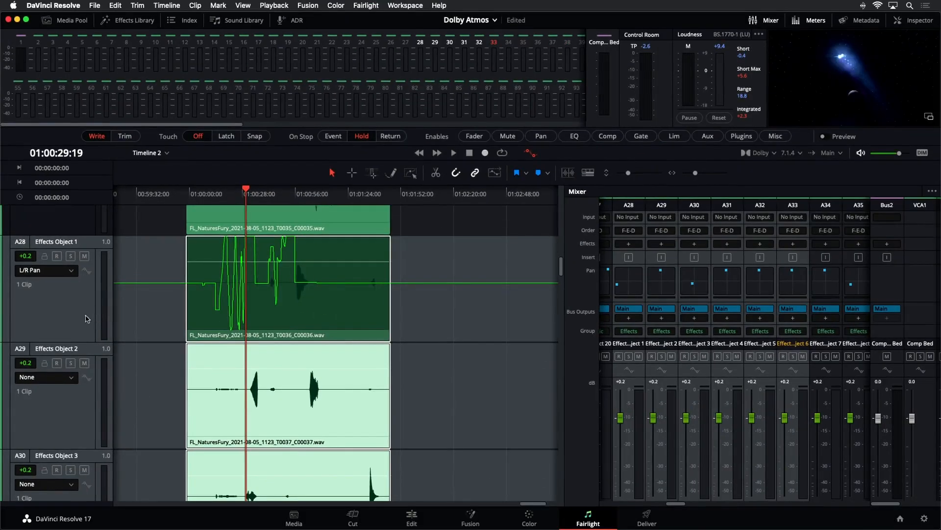
Step: Display the L/R Pan automation curve on the Effects Object 2 track
{"action": "left_click", "coordinate": [68, 377]}
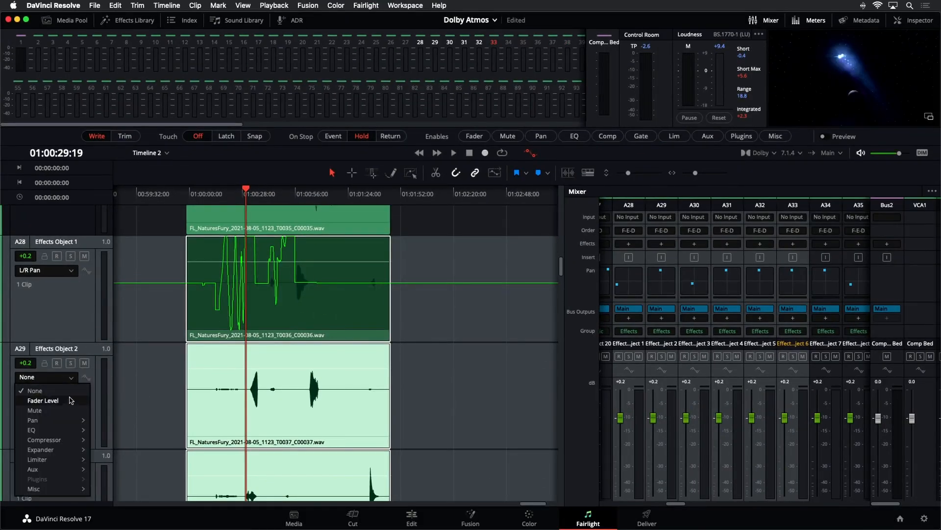
{"action": "mouse_move", "coordinate": [73, 419]}
{"action": "left_click", "coordinate": [108, 420]}
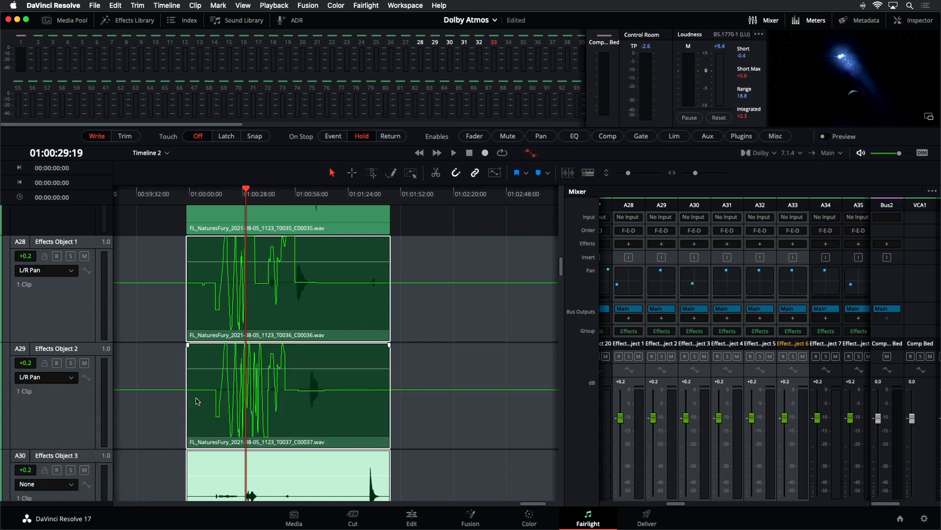
Step: Display the F/B Pan automation curve on the Effects Object 3 track
{"action": "scroll", "coordinate": [196, 400], "scroll_direction": "down", "scroll_amount": 5}
{"action": "left_click", "coordinate": [68, 314]}
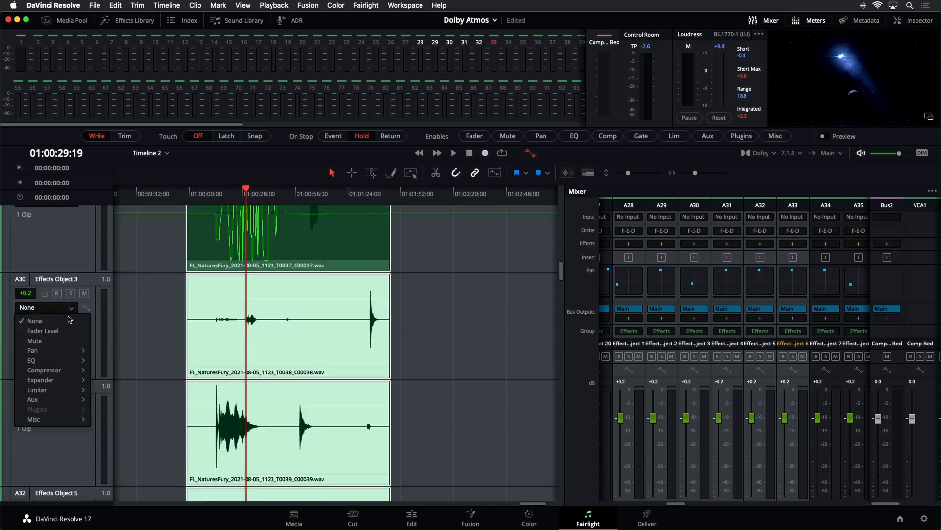
{"action": "mouse_move", "coordinate": [66, 351]}
{"action": "left_click", "coordinate": [122, 360]}
Step: Display the F/B Pan automation curve on the Effects Object 4 track
{"action": "scroll", "coordinate": [125, 350], "scroll_direction": "down", "scroll_amount": 3}
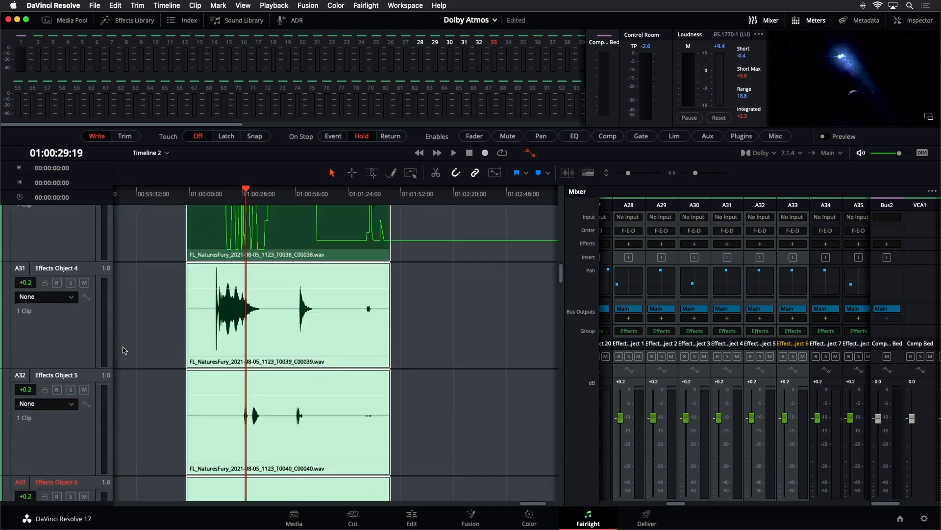
{"action": "left_click", "coordinate": [65, 299]}
{"action": "mouse_move", "coordinate": [65, 340]}
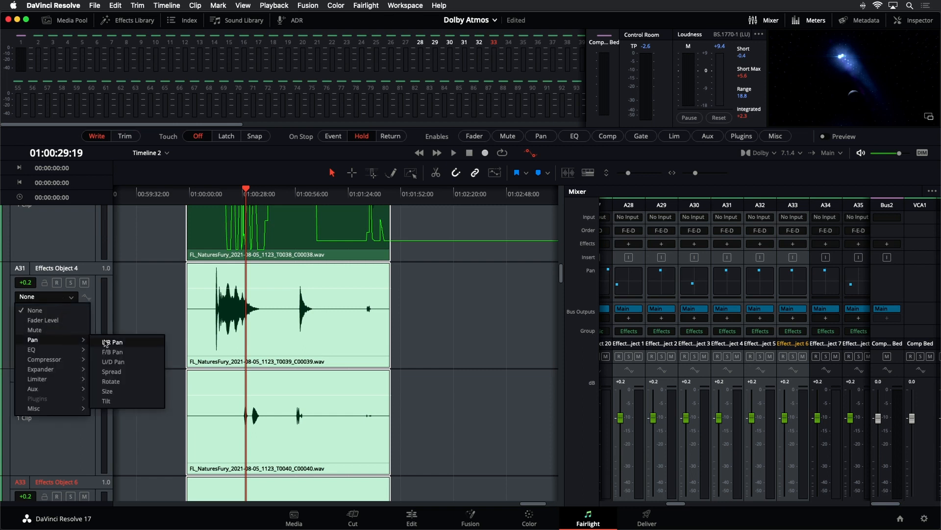
{"action": "left_click", "coordinate": [114, 351]}
Step: Reduce the height of the selected effects object tracks and clear the track selection
{"action": "scroll", "coordinate": [157, 315], "scroll_direction": "up", "scroll_amount": 5}
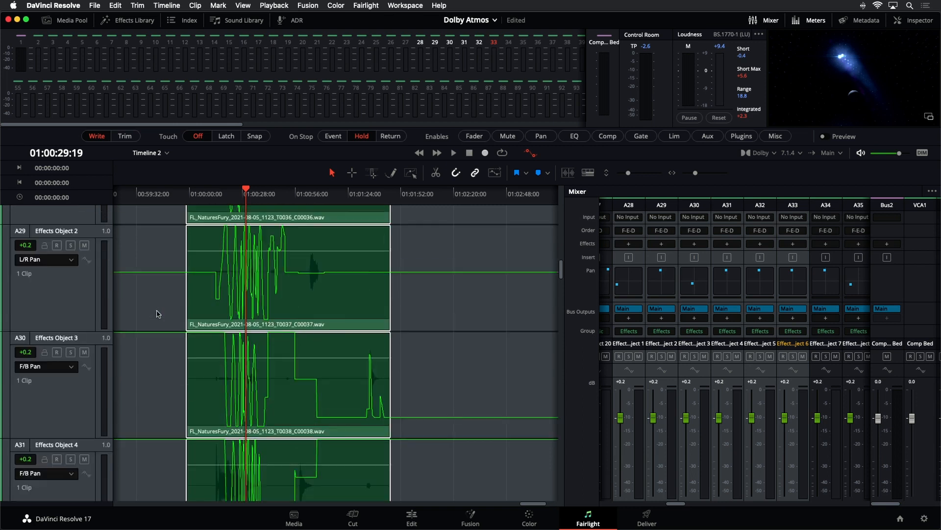
{"action": "left_click_drag", "start_coordinate": [629, 176], "coordinate": [621, 176]}
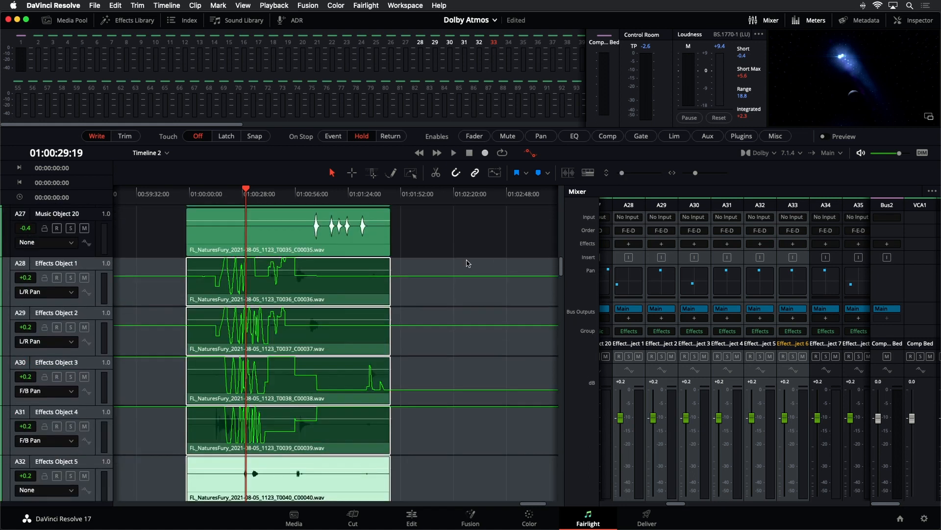
{"action": "left_click", "coordinate": [476, 271]}
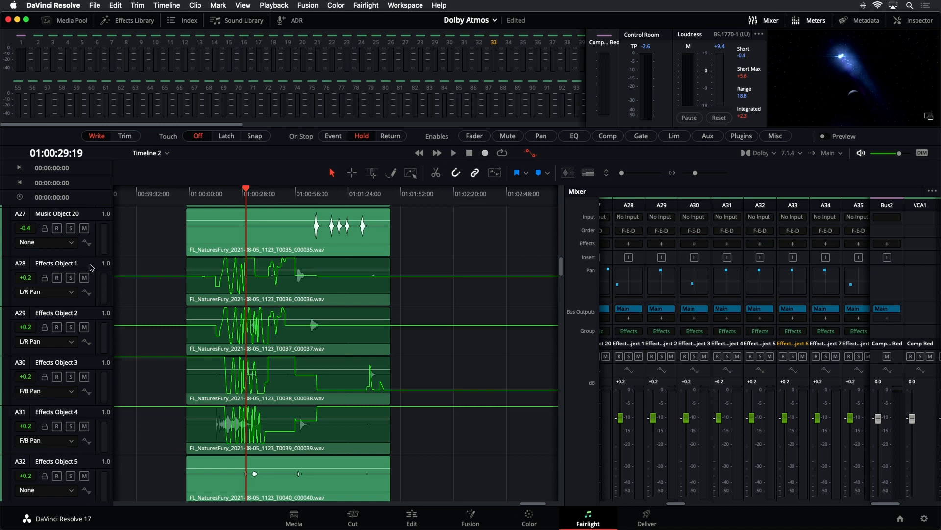
Step: Play the timeline briefly, open the audio panner of Effects Object 1, and play again to check its position
{"action": "key", "text": "space"}
{"action": "key", "text": "space"}
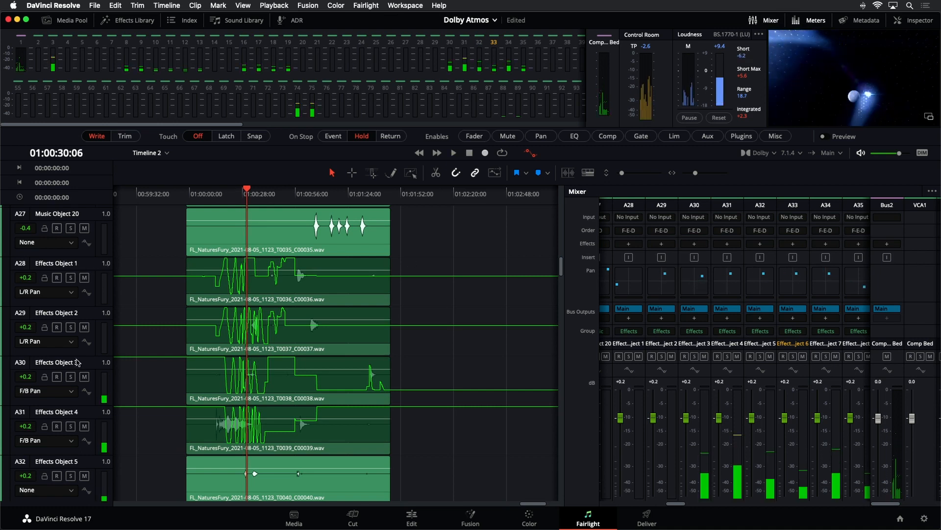
{"action": "left_click", "coordinate": [105, 297]}
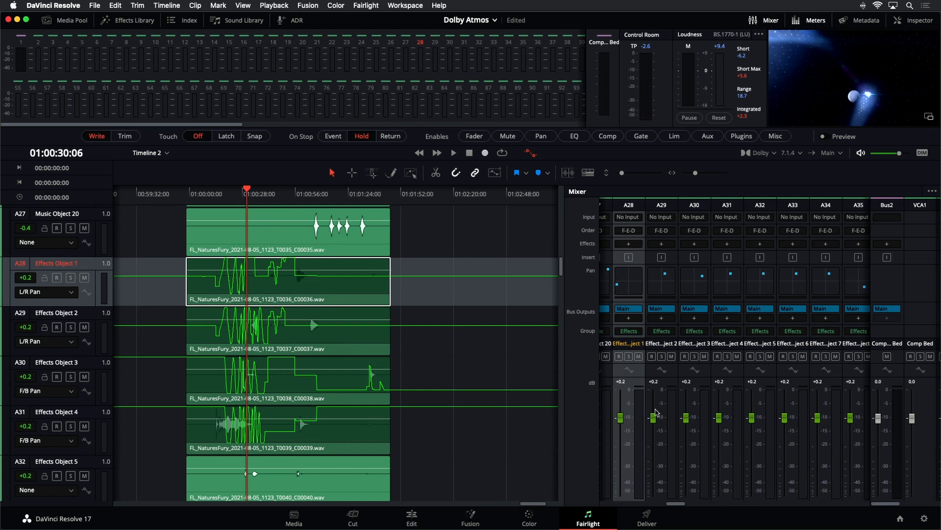
{"action": "double_click", "coordinate": [634, 290]}
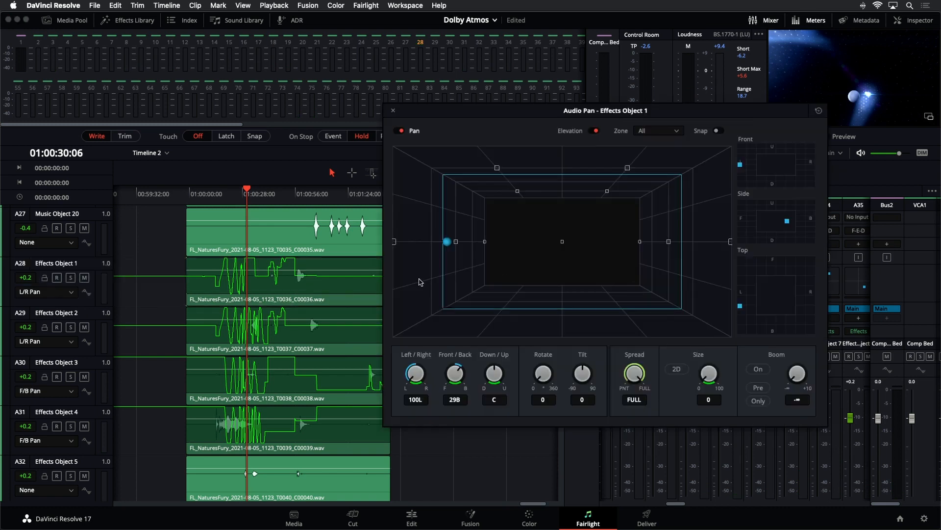
{"action": "key", "text": "space"}
{"action": "key", "text": "space"}
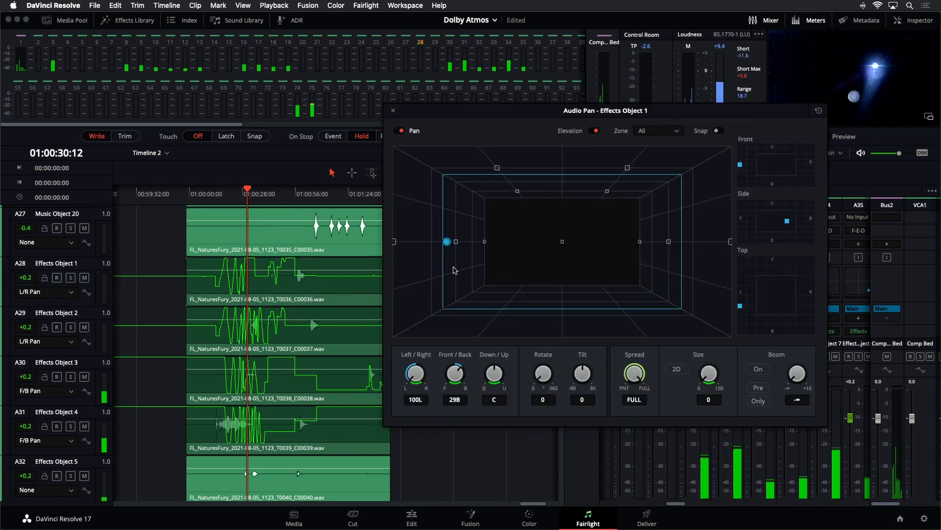
Step: Select the Effects Object 1 track and move the playhead back to 01:00:14:16
{"action": "left_click", "coordinate": [87, 303]}
{"action": "key", "text": "space"}
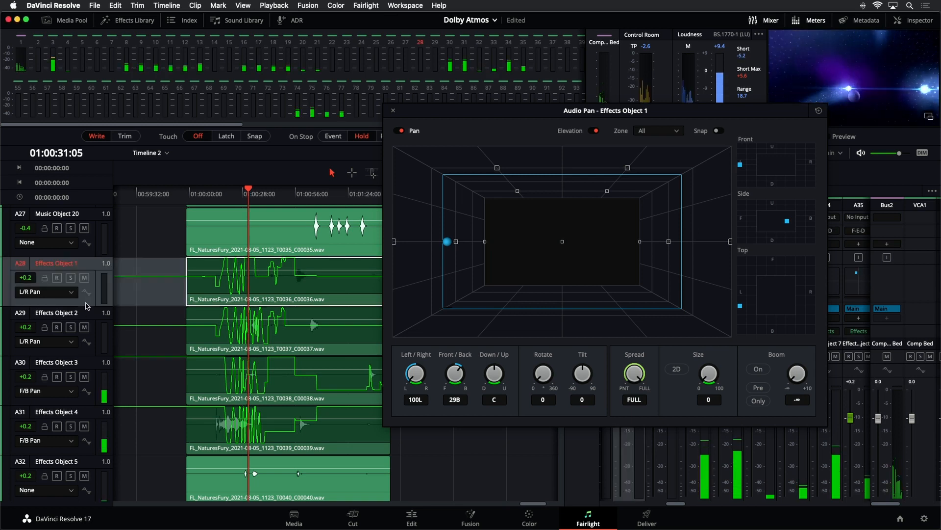
{"action": "left_click", "coordinate": [217, 198]}
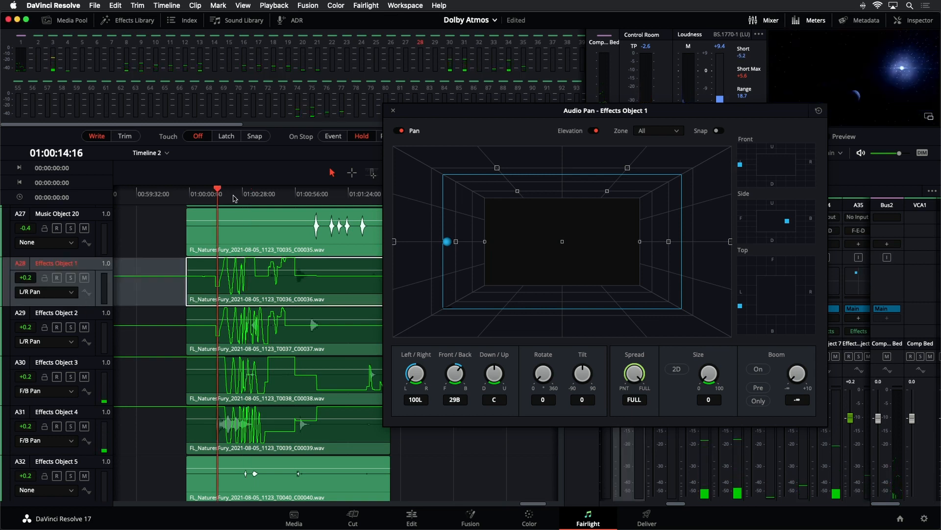
Step: Close the panner, play the timeline, and reopen the Effects Object 1 panner to watch the object's pan movement
{"action": "left_click", "coordinate": [393, 111]}
{"action": "key", "text": "space"}
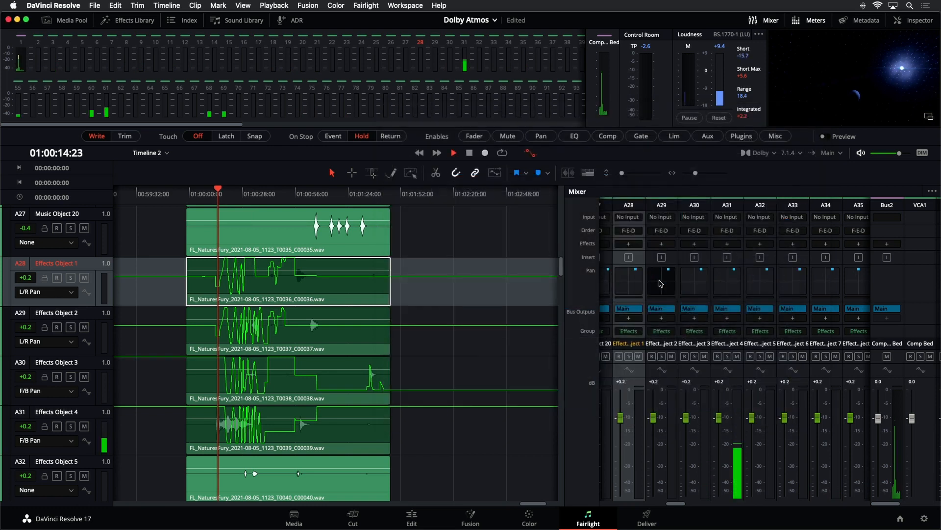
{"action": "key", "text": "space"}
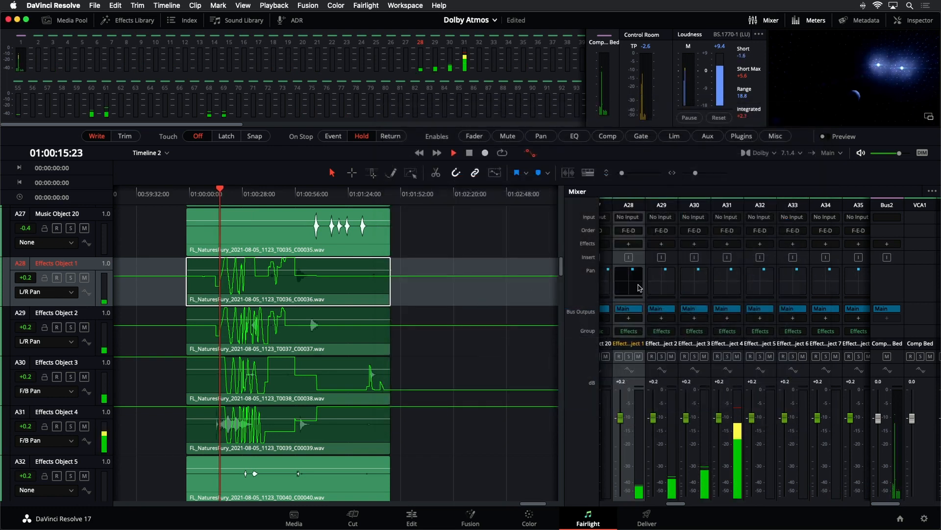
{"action": "double_click", "coordinate": [638, 286]}
{"action": "left_click_drag", "start_coordinate": [562, 247], "coordinate": [465, 253]}
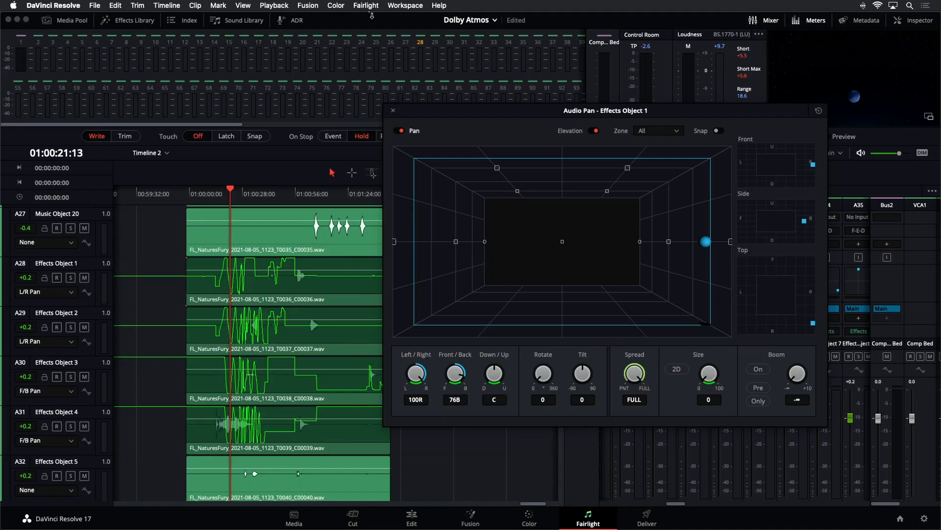
Step: Open the Space View scope, move its window higher on the screen, and mute the monitor output
{"action": "left_click", "coordinate": [367, 5]}
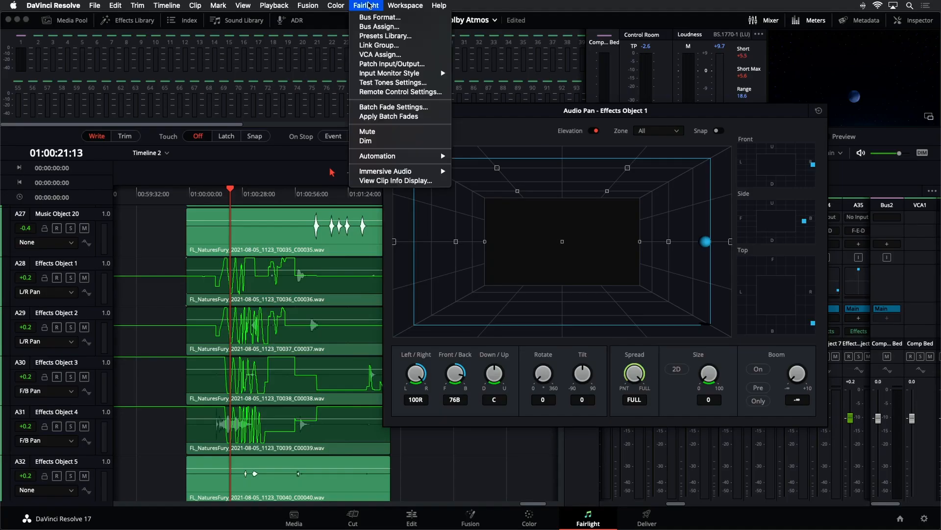
{"action": "mouse_move", "coordinate": [368, 172]}
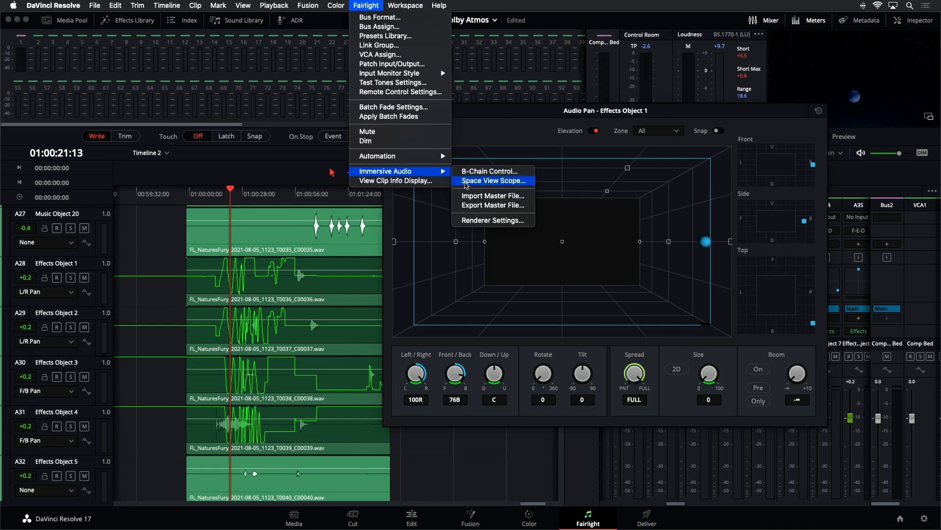
{"action": "left_click", "coordinate": [466, 182]}
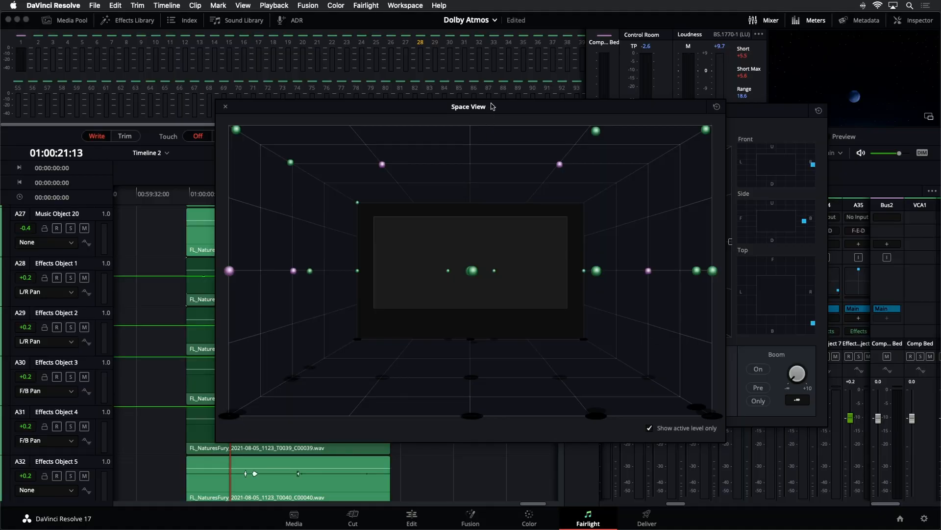
{"action": "left_click_drag", "start_coordinate": [492, 106], "coordinate": [455, 68]}
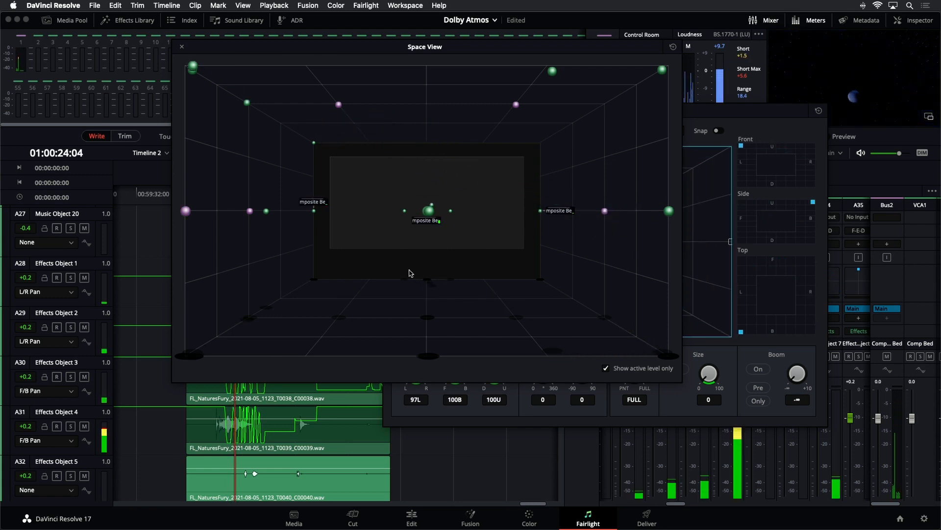
{"action": "left_click", "coordinate": [861, 153]}
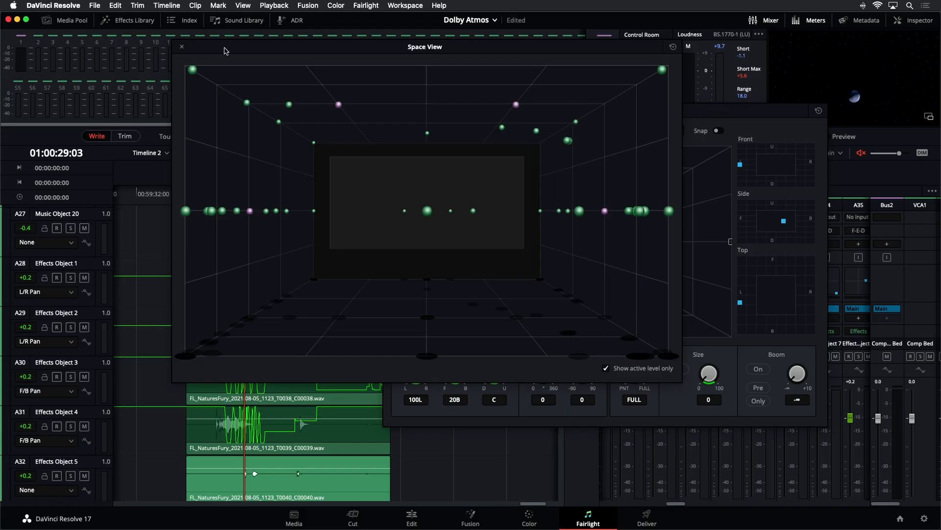
Step: Uncover the track headers, solo Effects Object 1 through Effects Object 4, and play them from an earlier point in Space View
{"action": "left_click_drag", "start_coordinate": [224, 51], "coordinate": [449, 63]}
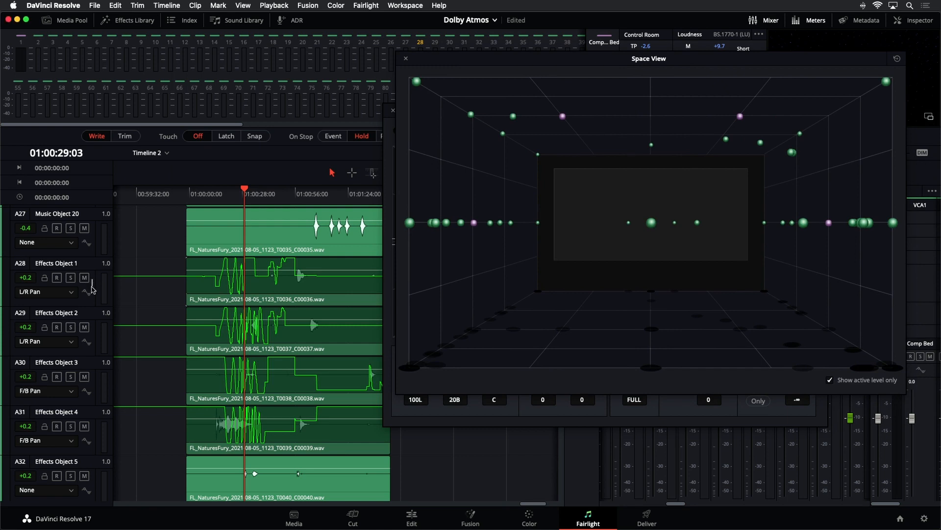
{"action": "left_click_drag", "start_coordinate": [91, 286], "coordinate": [77, 423]}
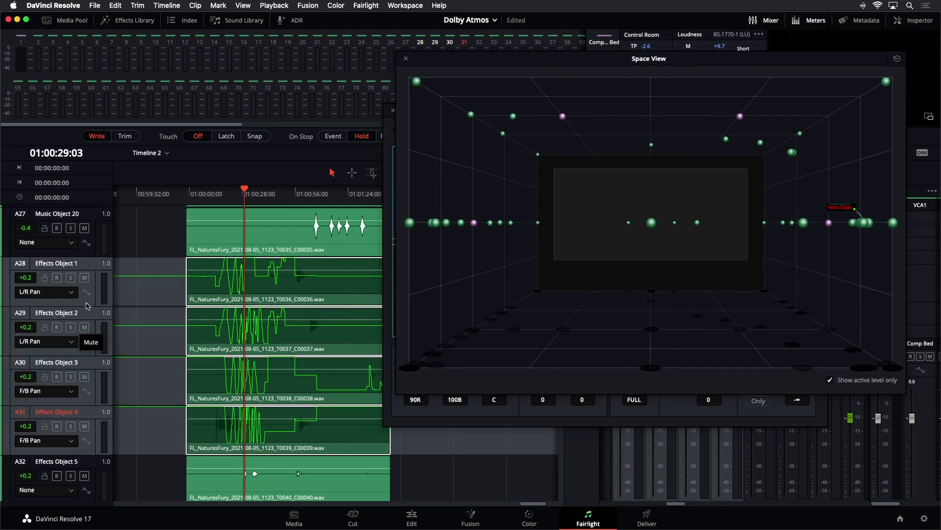
{"action": "left_click", "coordinate": [70, 278]}
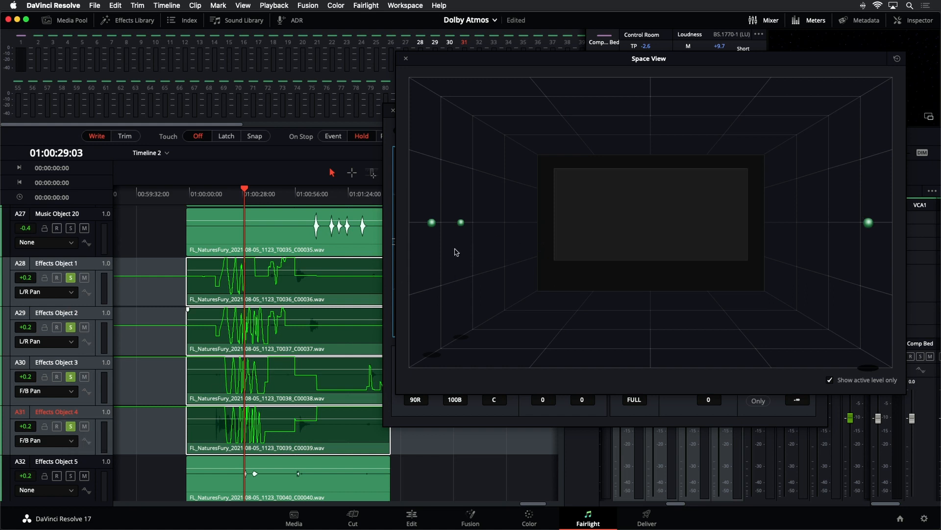
{"action": "left_click", "coordinate": [223, 199]}
{"action": "key", "text": "space"}
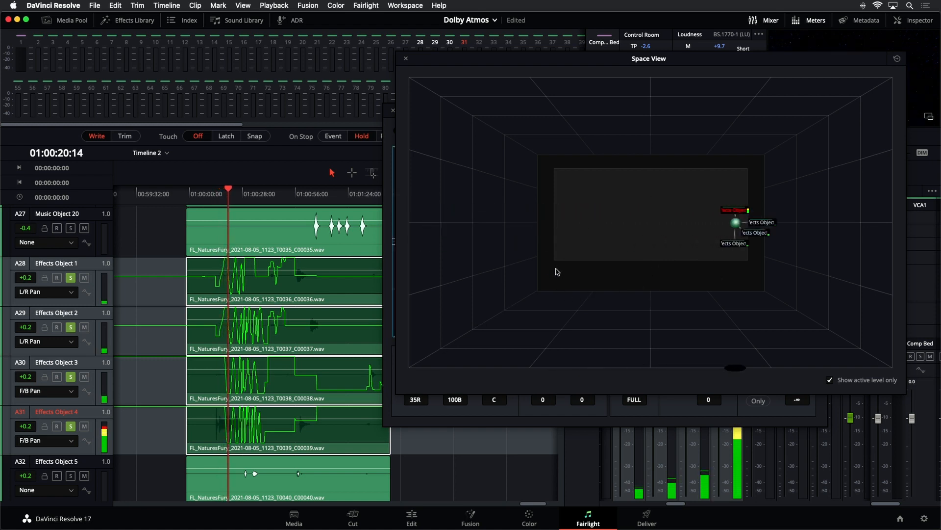
Step: Change the track color of Effects Object 1 through Effects Object 4 to Orange
{"action": "right_click", "coordinate": [77, 303]}
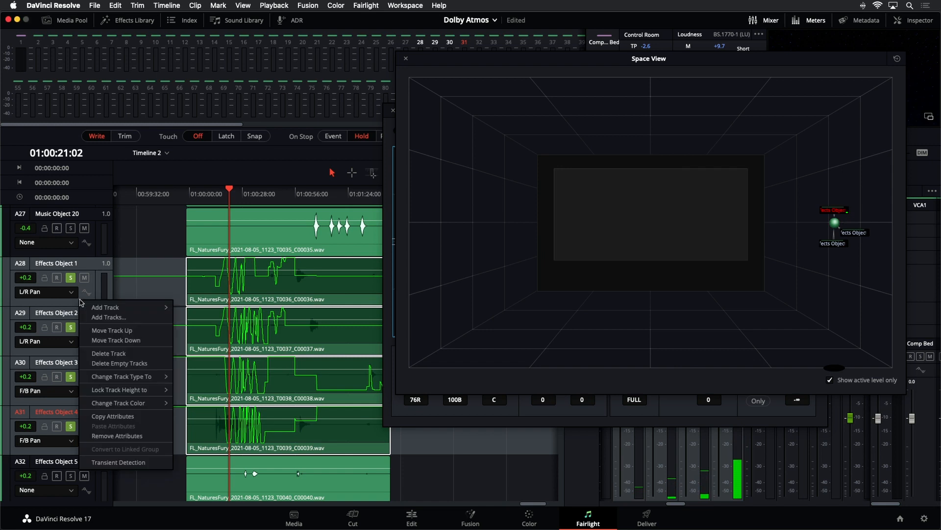
{"action": "mouse_move", "coordinate": [142, 405]}
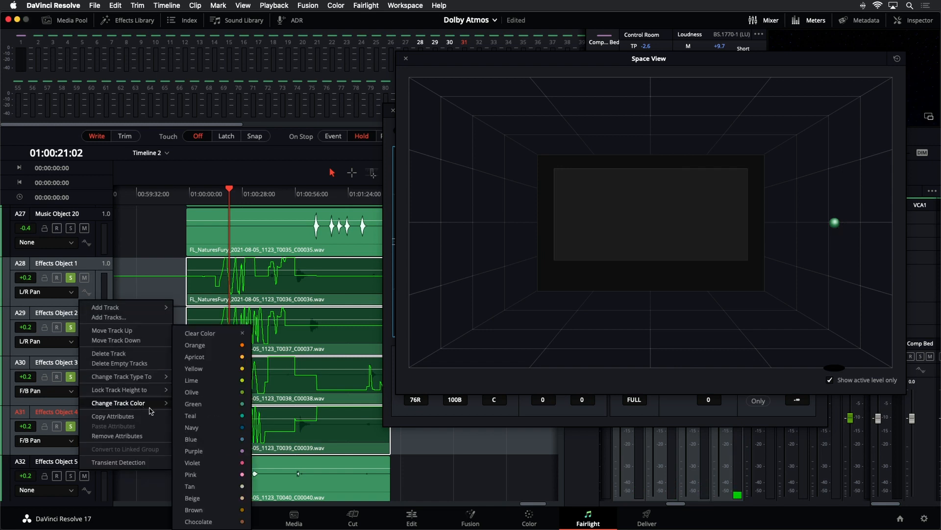
{"action": "left_click", "coordinate": [216, 350]}
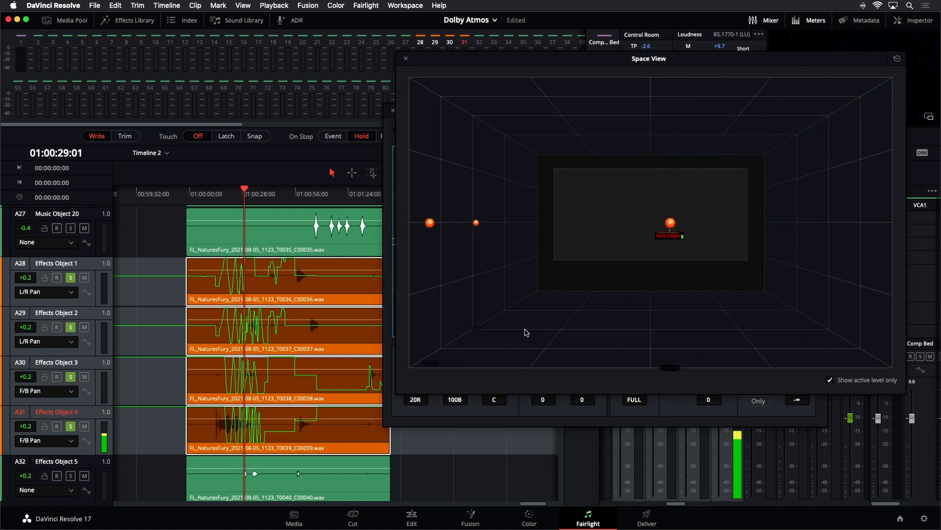
Step: Turn off solo on the Effects Object 1 through Effects Object 4 tracks
{"action": "left_click", "coordinate": [70, 278]}
{"action": "left_click", "coordinate": [70, 328]}
{"action": "left_click", "coordinate": [70, 377]}
{"action": "left_click", "coordinate": [70, 426]}
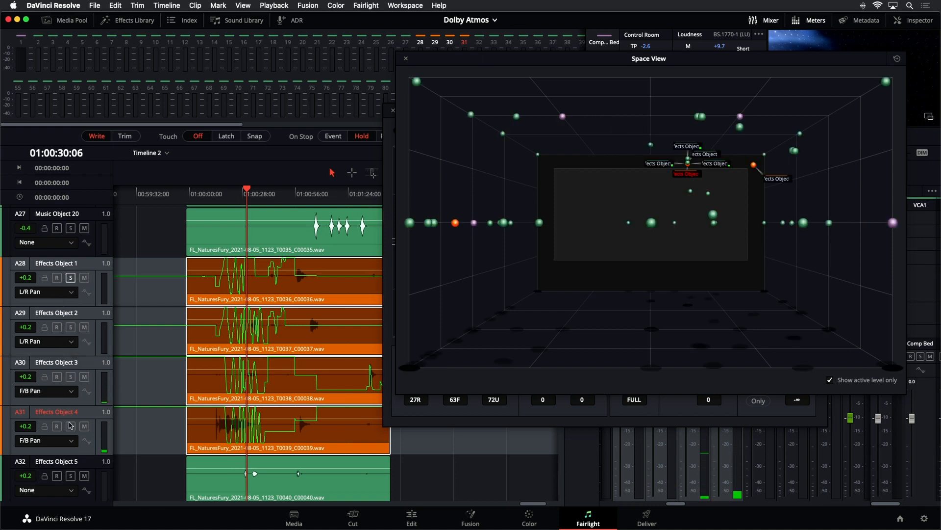
Step: Play the full mix in Space View, and move the Space View window off the video viewer and widen it
{"action": "key", "text": "space"}
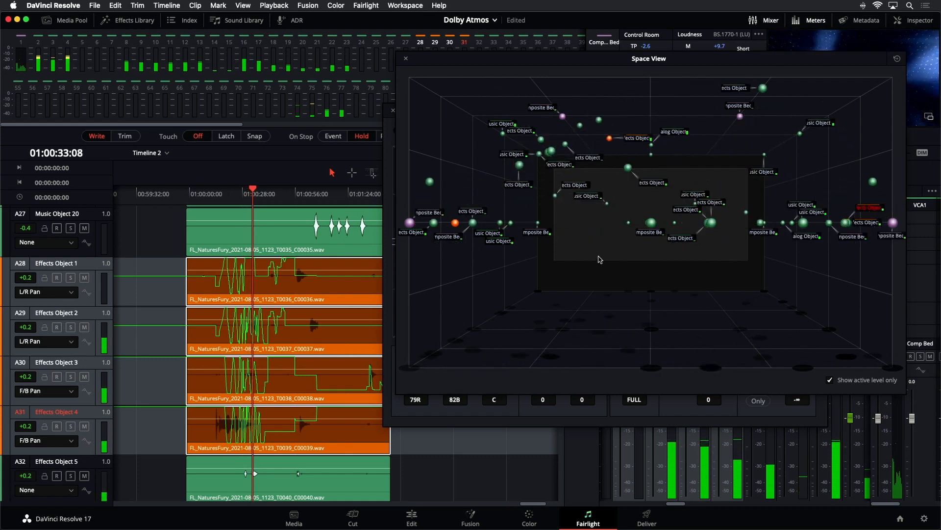
{"action": "key", "text": "space"}
{"action": "left_click_drag", "start_coordinate": [622, 63], "coordinate": [398, 49]}
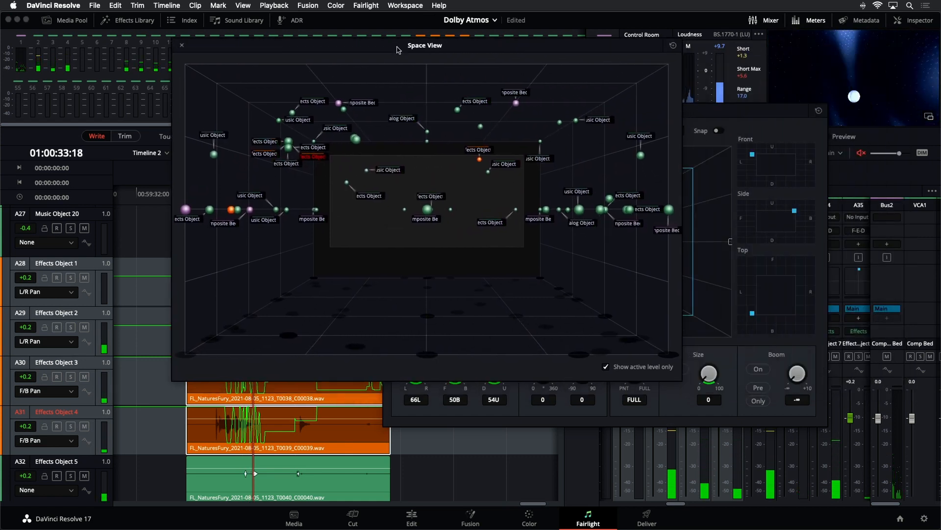
{"action": "key", "text": "space"}
{"action": "key", "text": "space"}
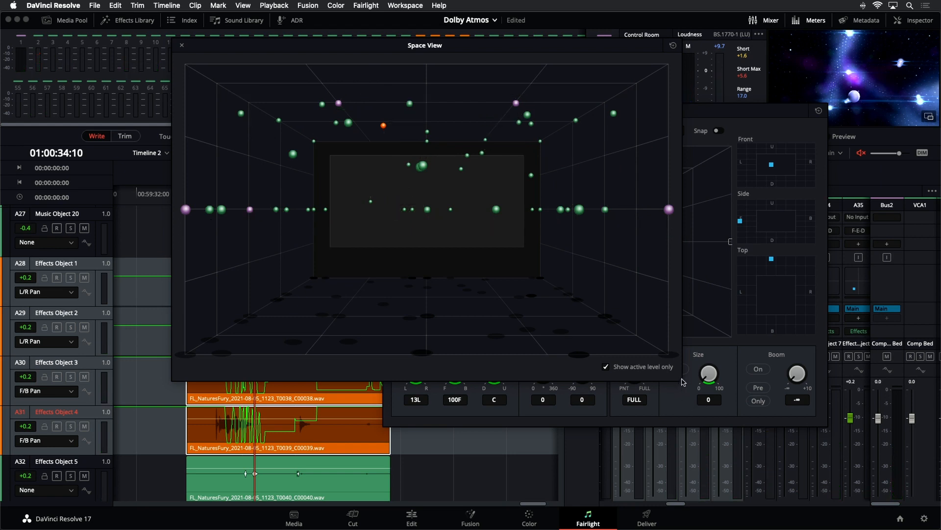
{"action": "left_click_drag", "start_coordinate": [678, 379], "coordinate": [794, 373]}
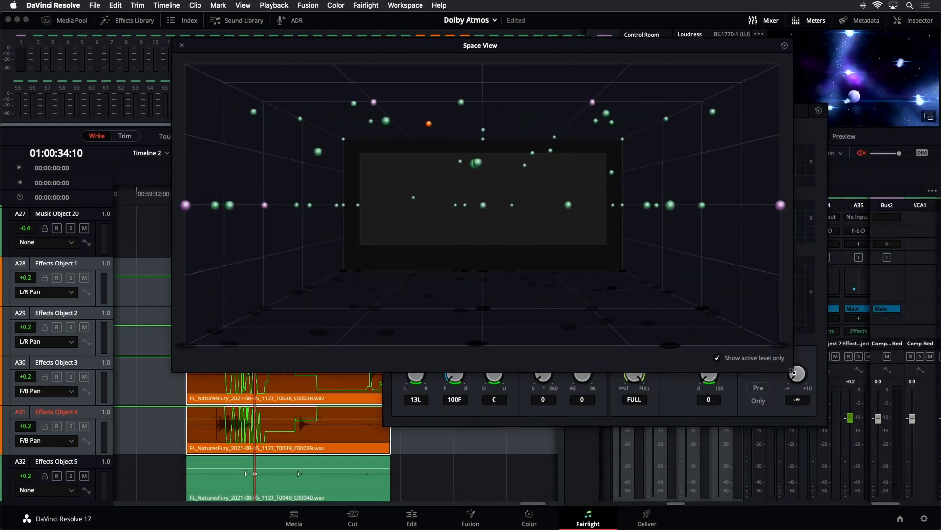
Step: Play more of the mix in the enlarged Space View, and close the Space View and Audio Pan windows
{"action": "key", "text": "space"}
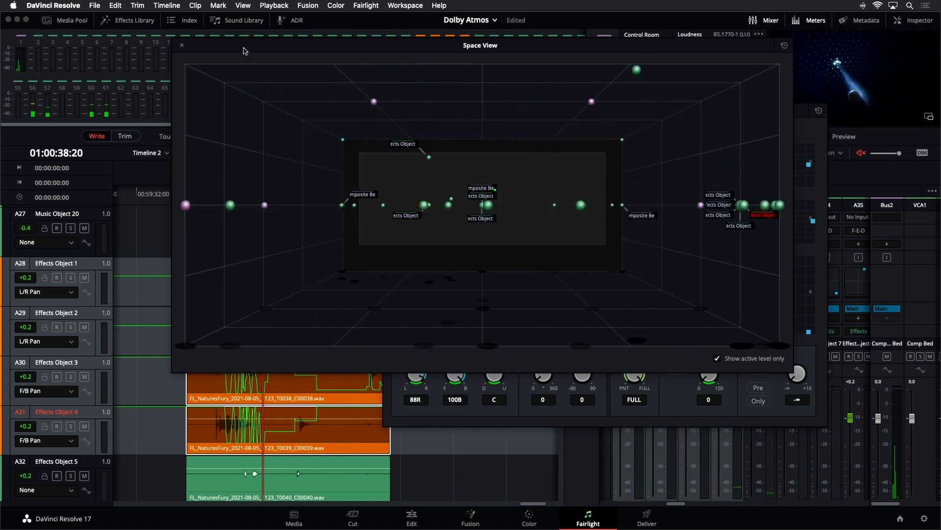
{"action": "left_click", "coordinate": [182, 46]}
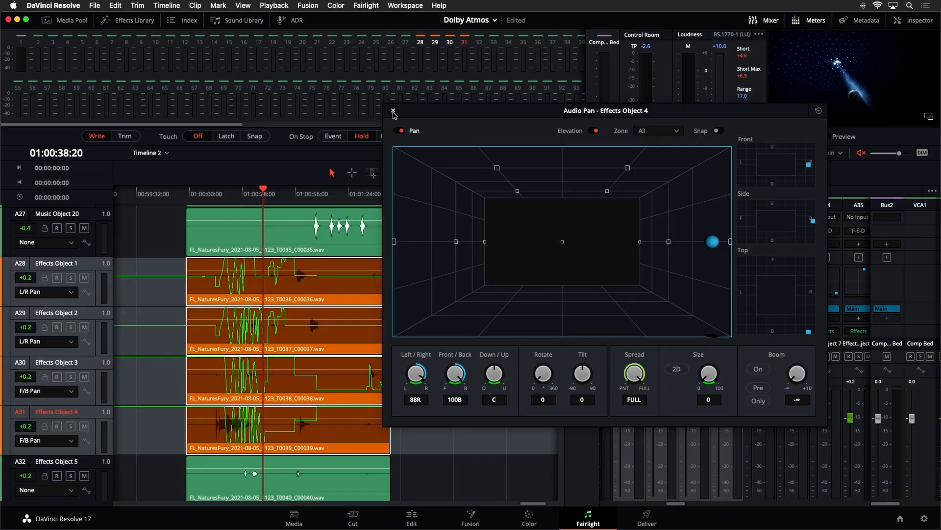
{"action": "left_click", "coordinate": [393, 112]}
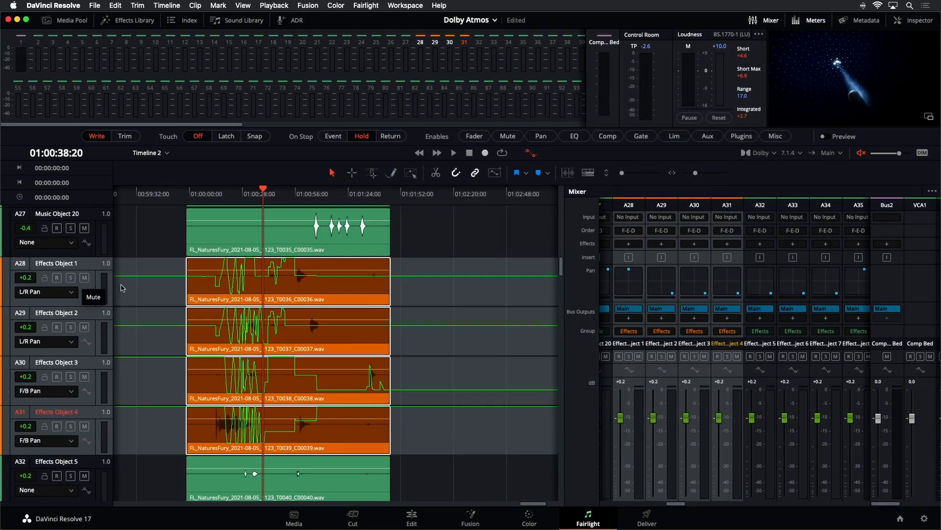
Step: Deselect the Effects Object clips, shrink all tracks to minimum height, and enlarge the Composite Bed track to show its individual channels
{"action": "left_click", "coordinate": [129, 266]}
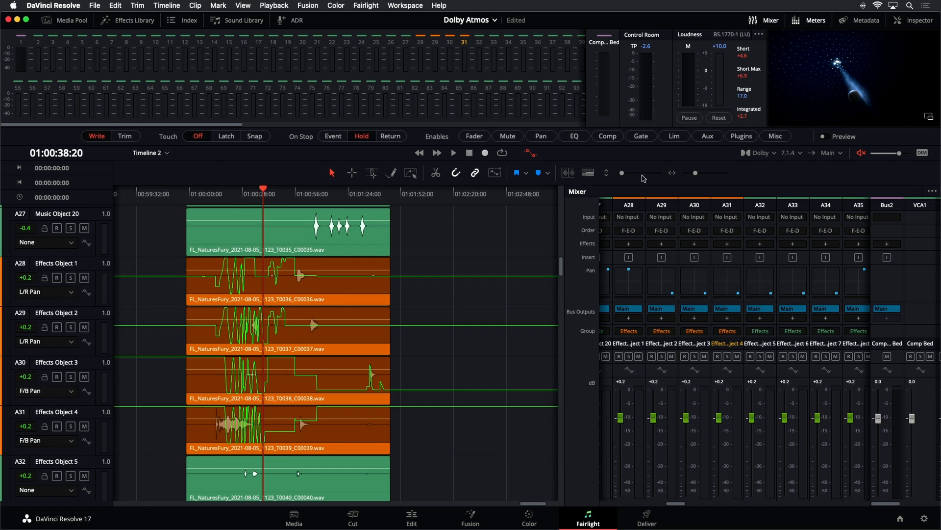
{"action": "left_click_drag", "start_coordinate": [624, 174], "coordinate": [617, 175]}
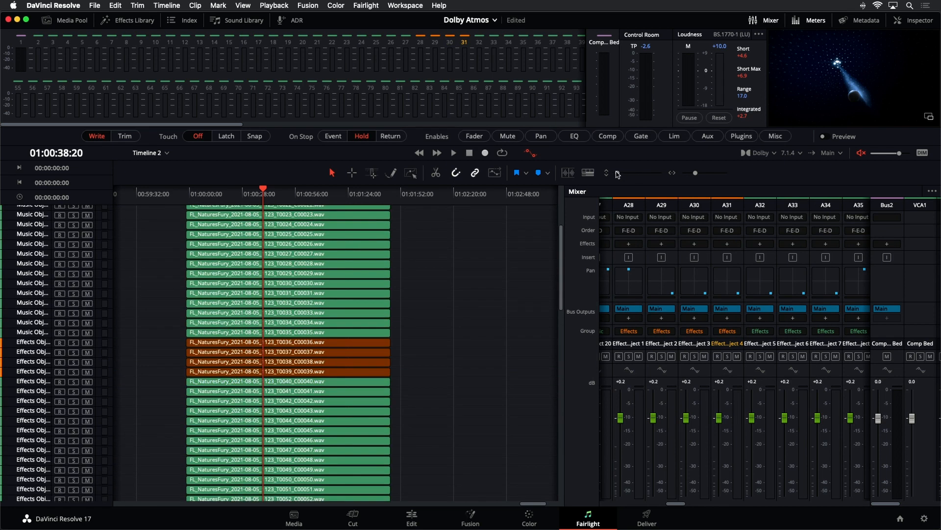
{"action": "scroll", "coordinate": [441, 296], "scroll_direction": "up", "scroll_amount": 10}
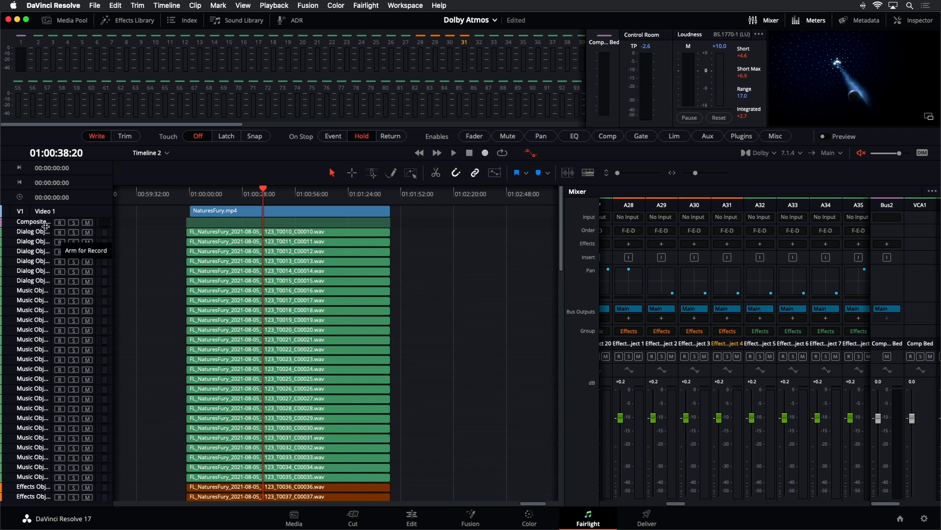
{"action": "left_click_drag", "start_coordinate": [51, 227], "coordinate": [60, 348]}
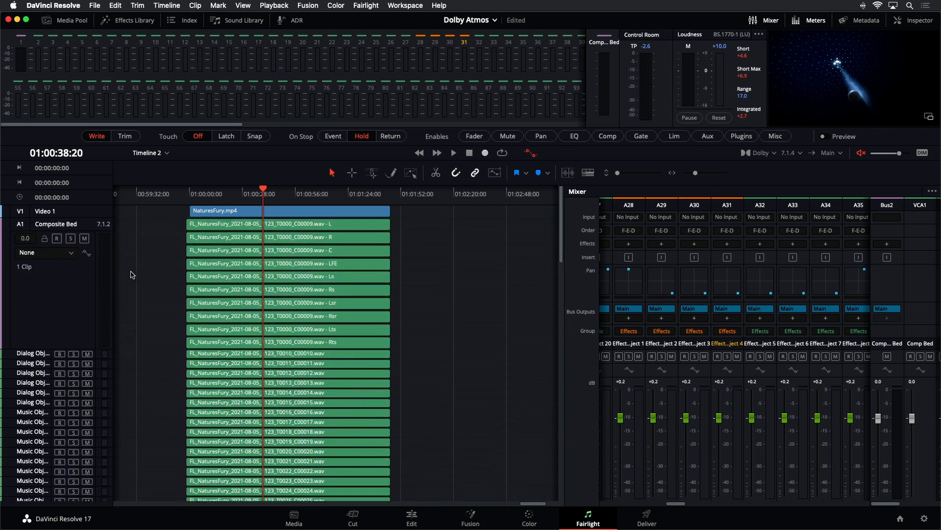
Step: Play the mix from 01:00:14:03 and reset the Composite Bed's pan in its Audio Pan window, closing the window when done
{"action": "left_click", "coordinate": [216, 195]}
{"action": "key", "text": "space"}
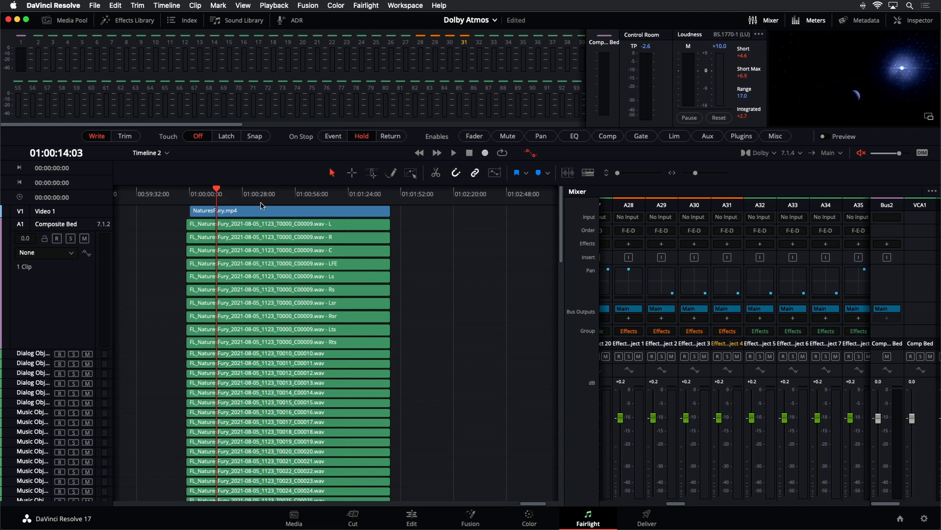
{"action": "left_click_drag", "start_coordinate": [679, 506], "coordinate": [599, 509]}
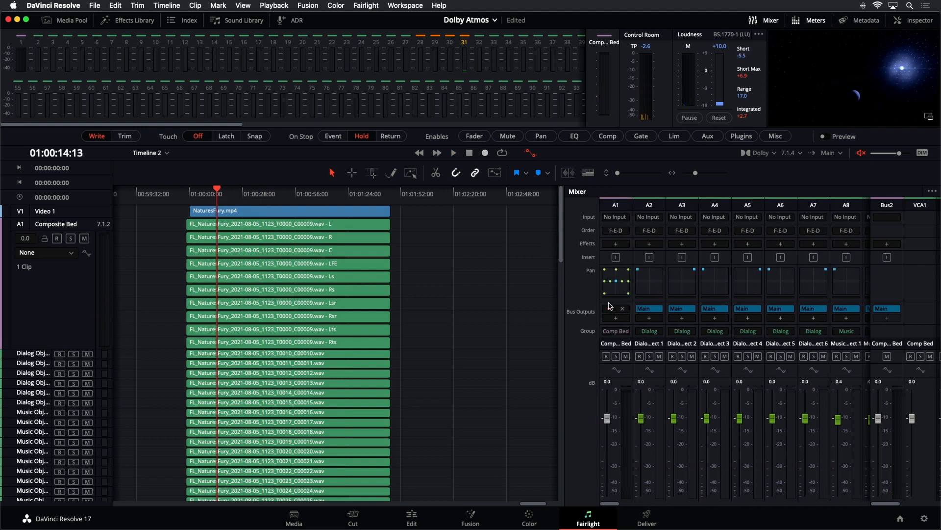
{"action": "double_click", "coordinate": [620, 282]}
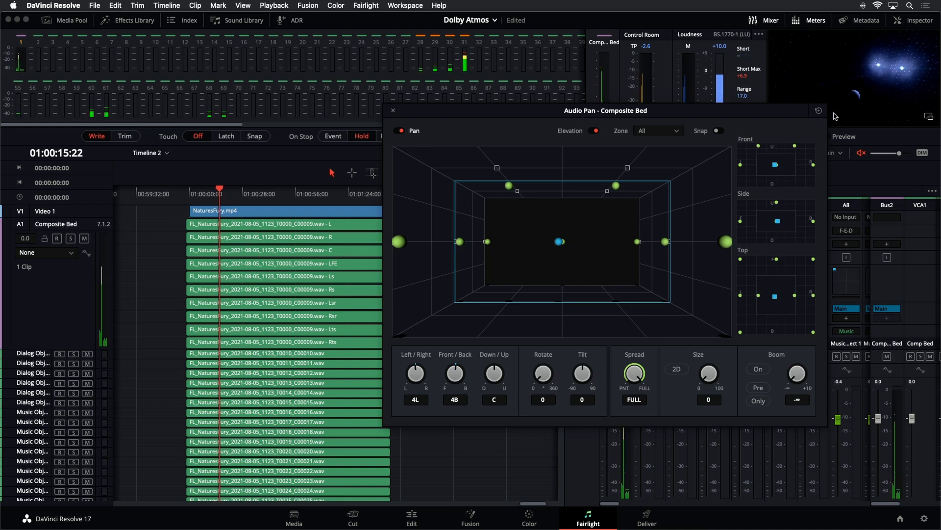
{"action": "left_click", "coordinate": [819, 111]}
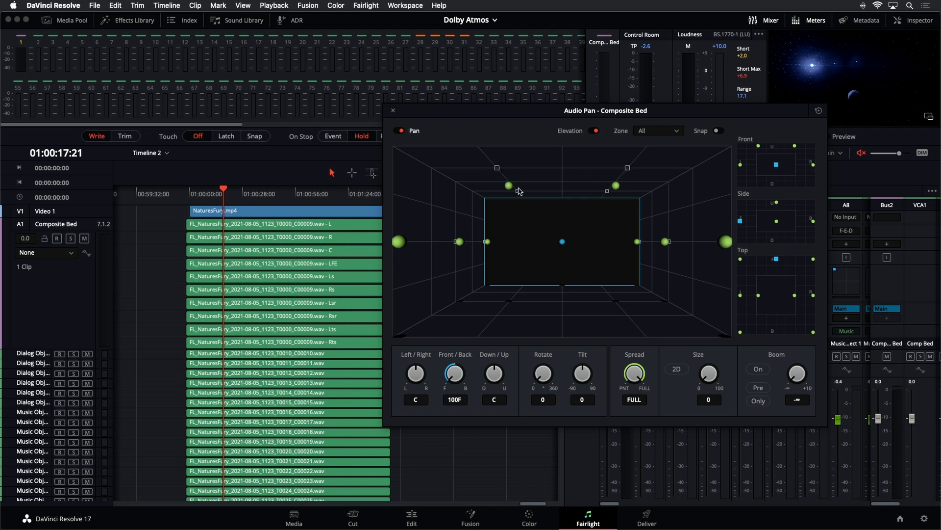
{"action": "left_click", "coordinate": [393, 112]}
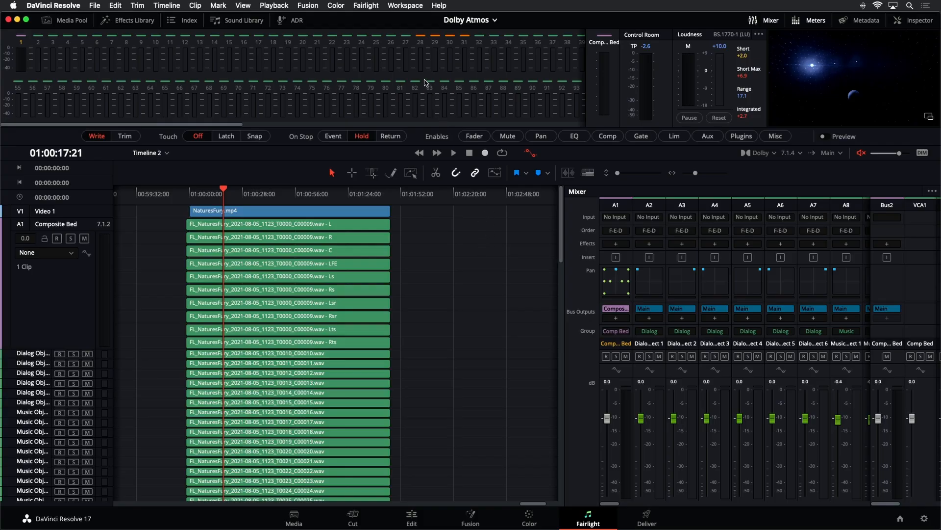
Step: Examine the file name options and the ADM BWF and IMF IAB formats for exporting an immersive master file, and cancel the export
{"action": "left_click", "coordinate": [381, 8]}
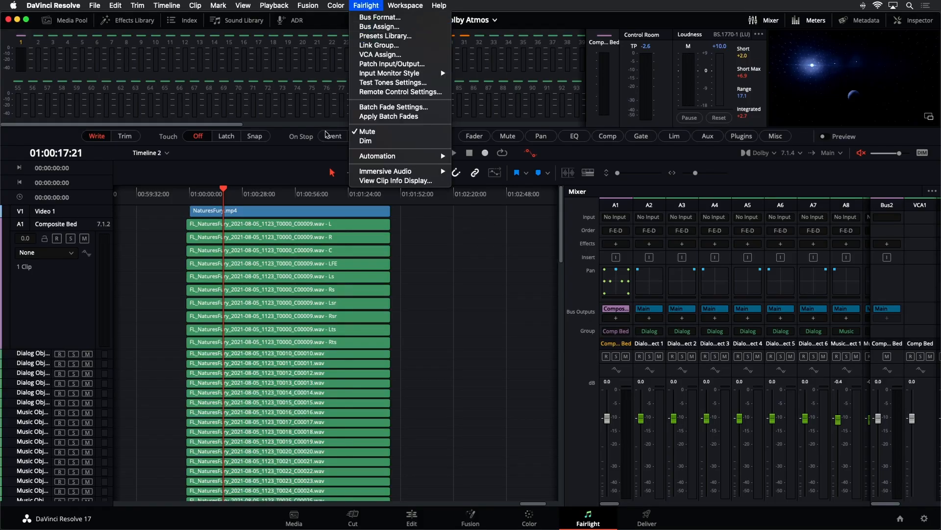
{"action": "mouse_move", "coordinate": [439, 172]}
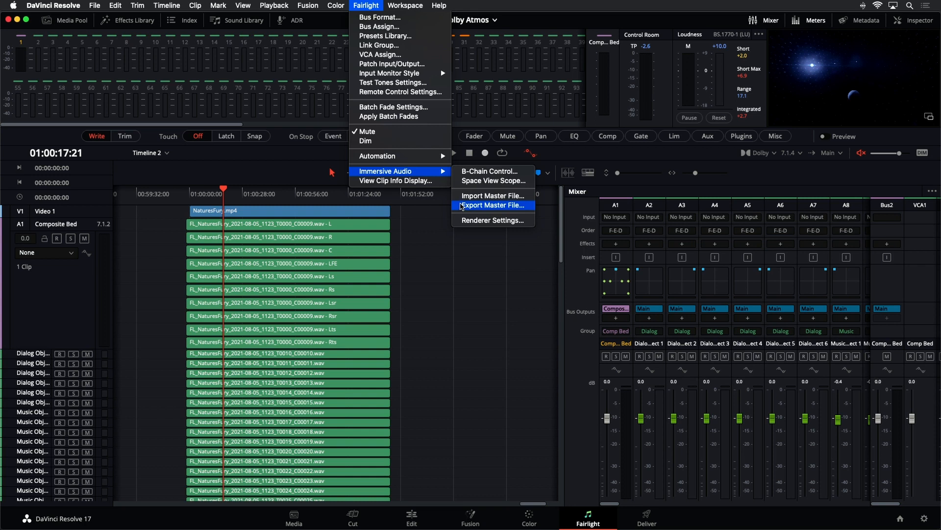
{"action": "left_click", "coordinate": [462, 205]}
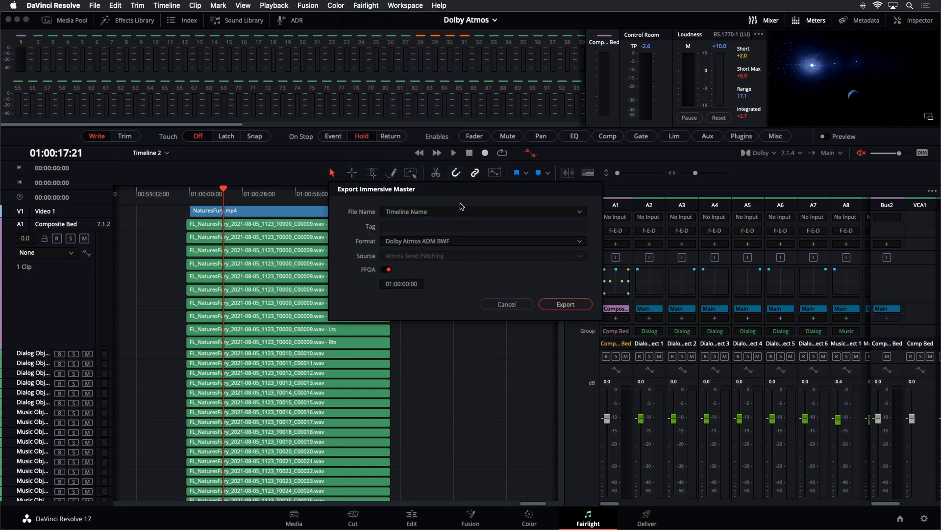
{"action": "left_click", "coordinate": [430, 215]}
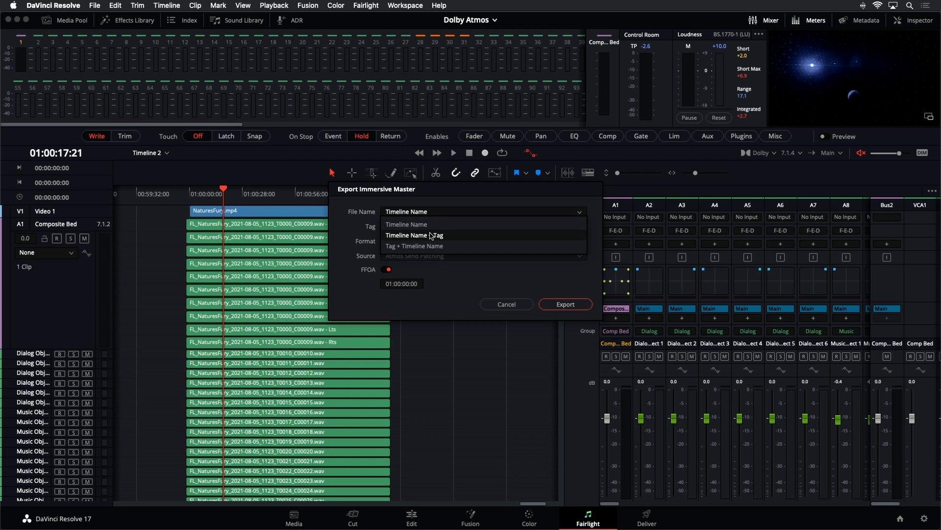
{"action": "left_click", "coordinate": [433, 211]}
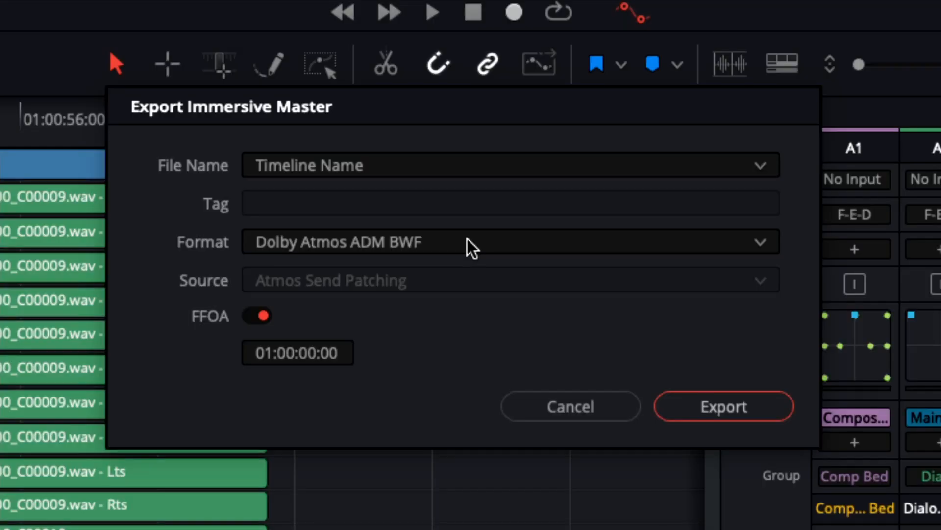
{"action": "left_click", "coordinate": [466, 242]}
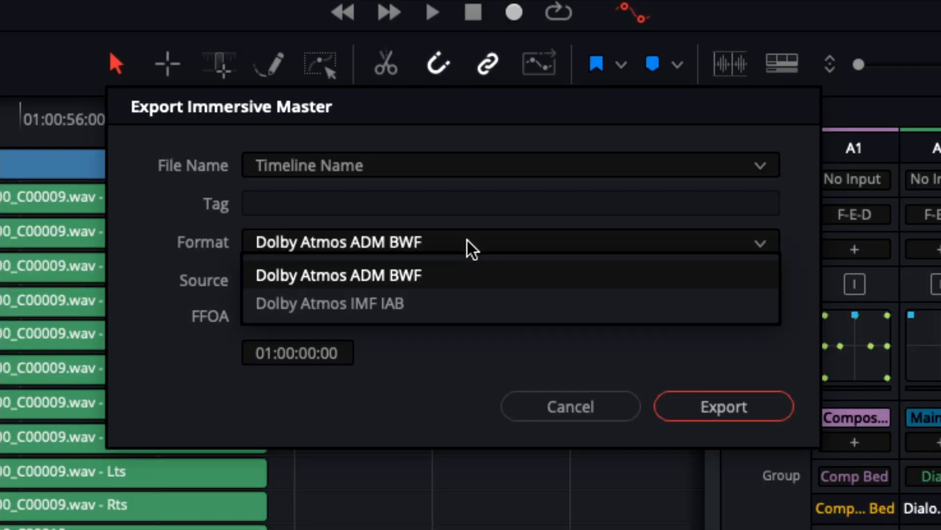
{"action": "left_click", "coordinate": [459, 307]}
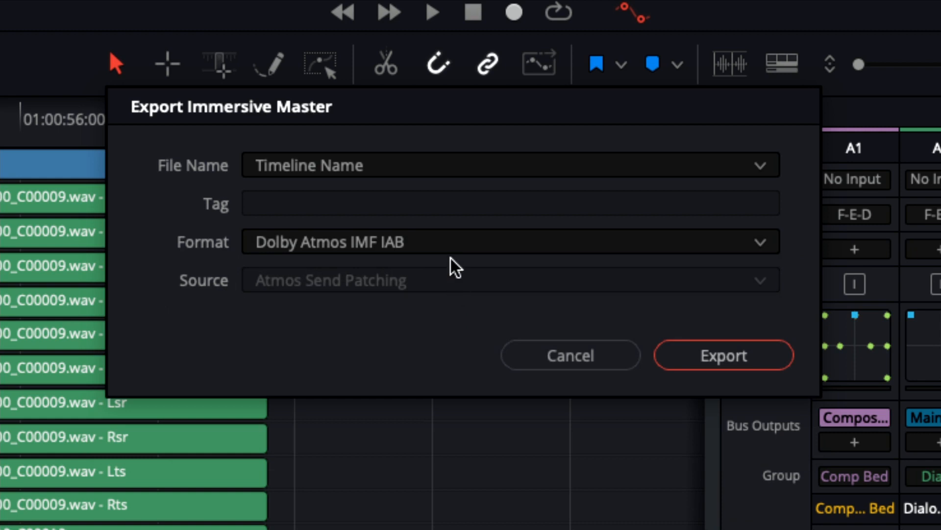
{"action": "left_click", "coordinate": [436, 248]}
{"action": "left_click", "coordinate": [435, 273]}
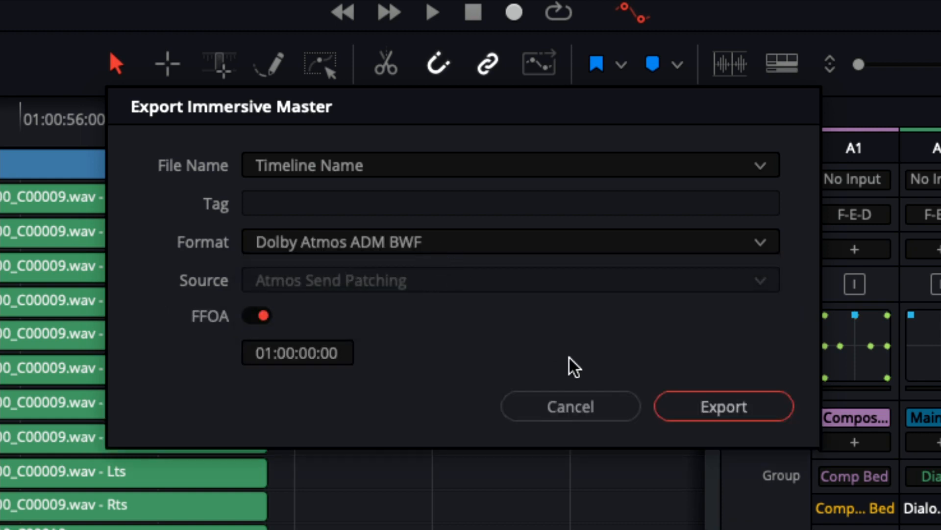
{"action": "left_click", "coordinate": [595, 422]}
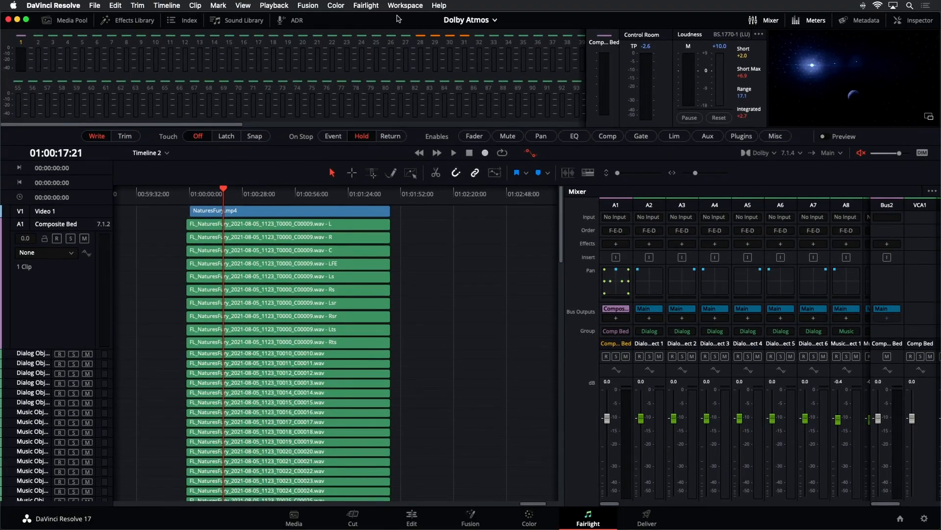
Step: Try the Dolby Atmos IMF IAB format in the immersive master export settings, and cancel the export
{"action": "left_click", "coordinate": [366, 5]}
{"action": "mouse_move", "coordinate": [377, 173]}
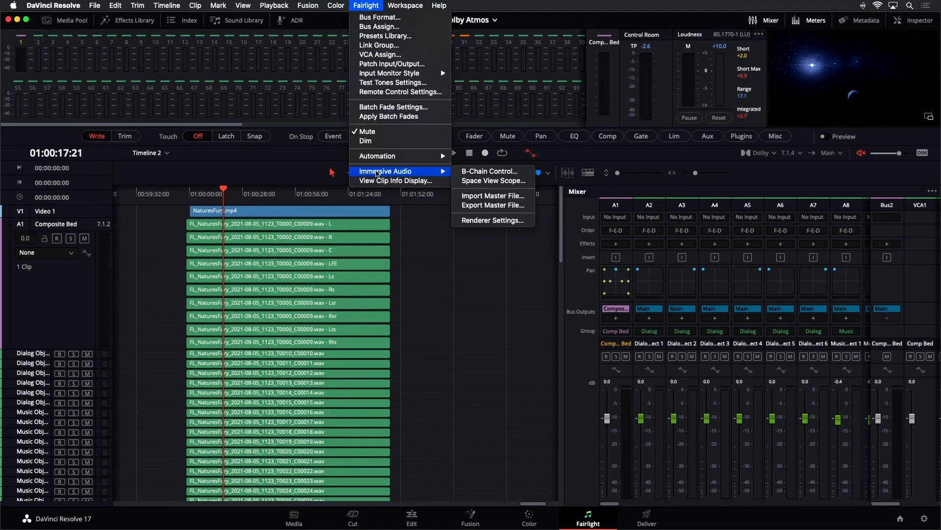
{"action": "left_click", "coordinate": [473, 206]}
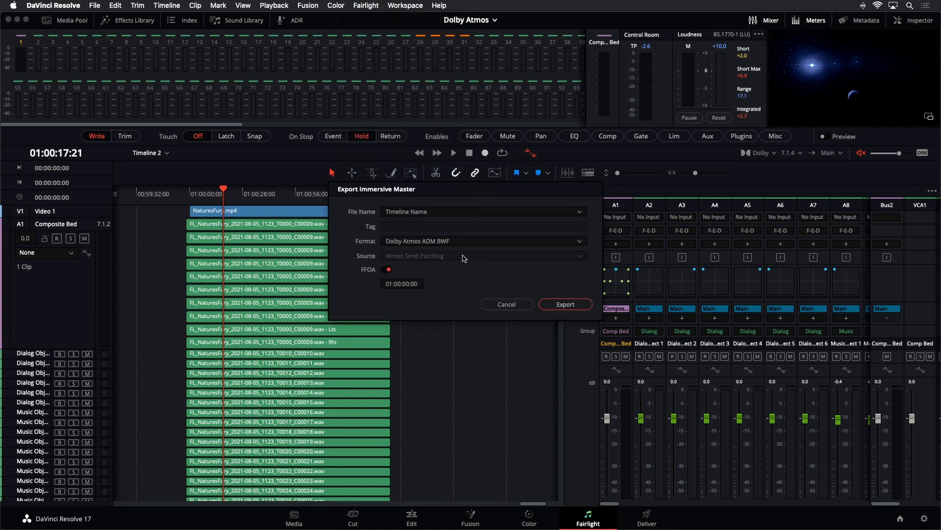
{"action": "left_click", "coordinate": [474, 245]}
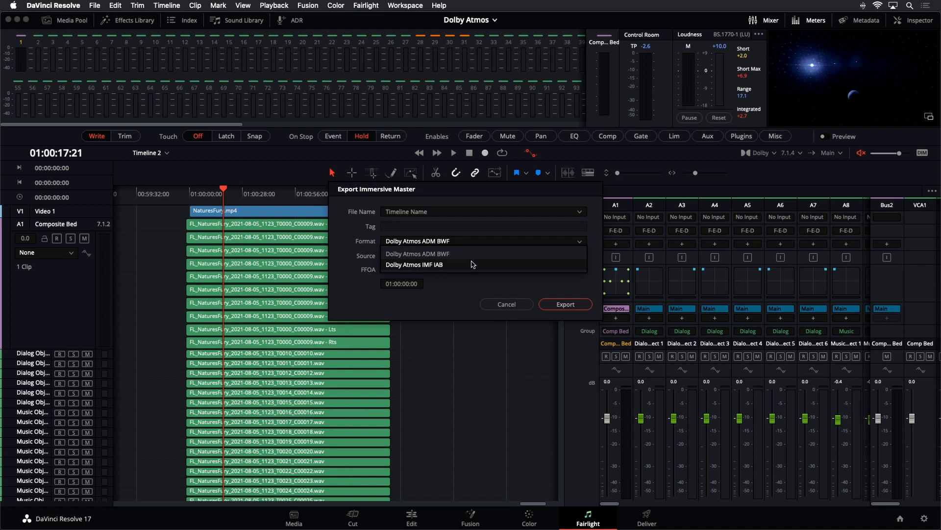
{"action": "left_click", "coordinate": [473, 265]}
{"action": "left_click", "coordinate": [506, 285]}
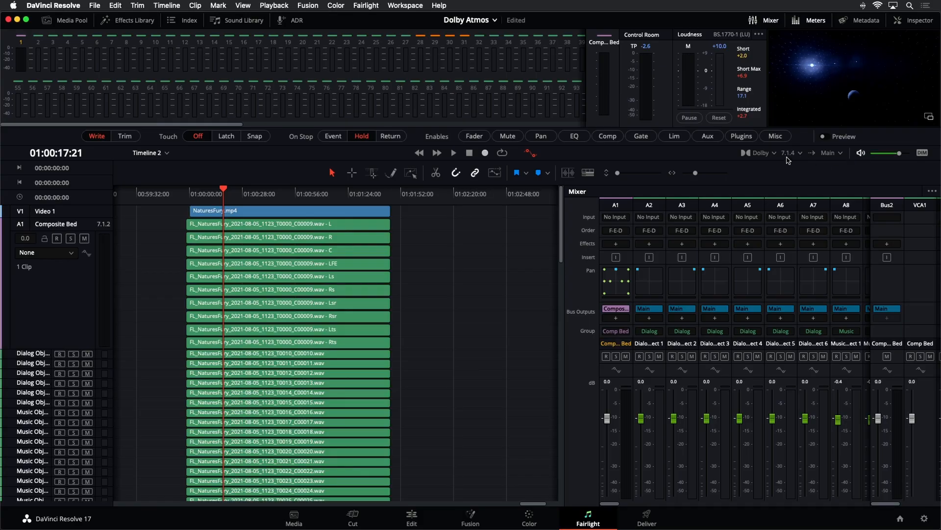
Step: Examine the available Dolby monitoring formats without changing the selection
{"action": "left_click_drag", "start_coordinate": [772, 123], "coordinate": [710, 208]}
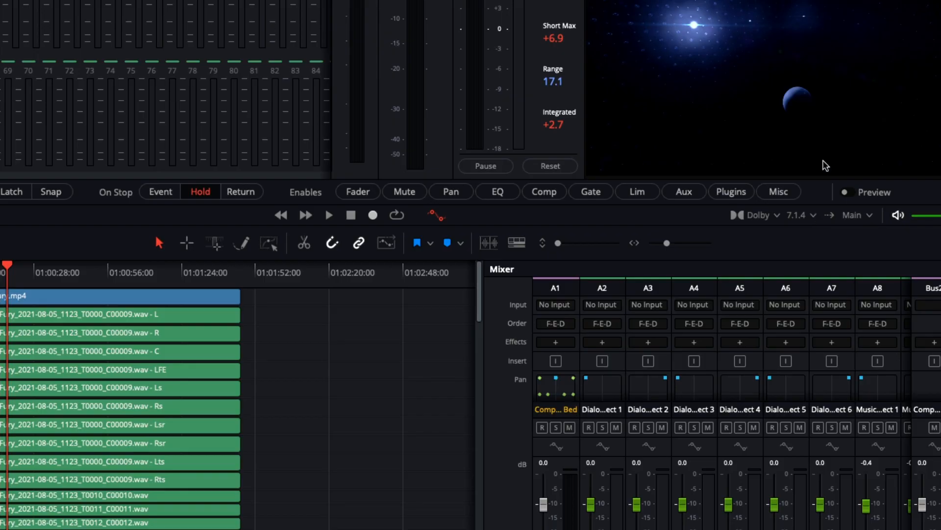
{"action": "left_click", "coordinate": [814, 217]}
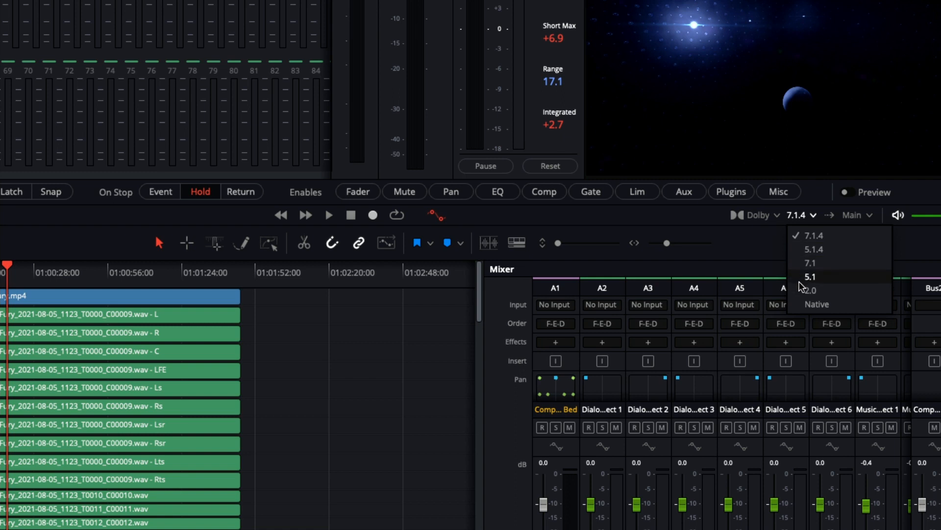
{"action": "left_click", "coordinate": [766, 251]}
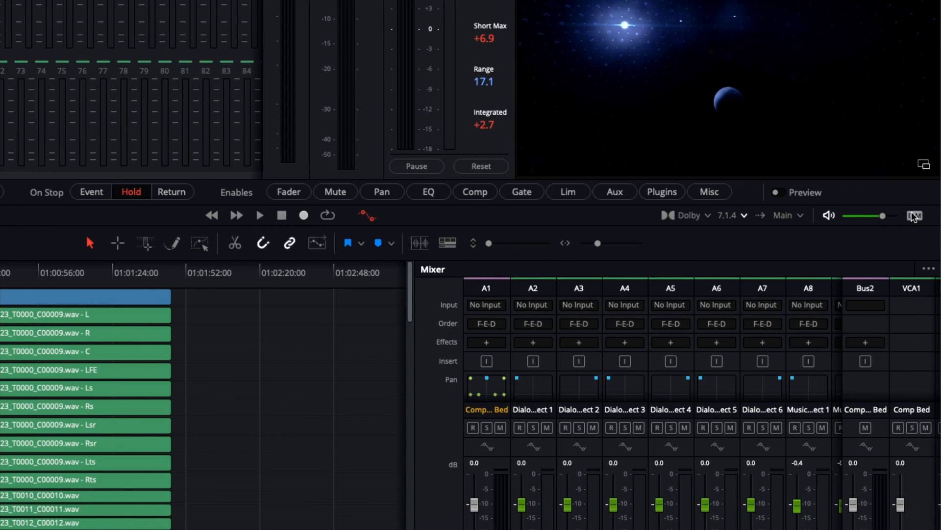
Step: Dim the monitor output and play the mix with the Dolby monitoring format set to 2.0
{"action": "left_click", "coordinate": [914, 216]}
{"action": "key", "text": "space"}
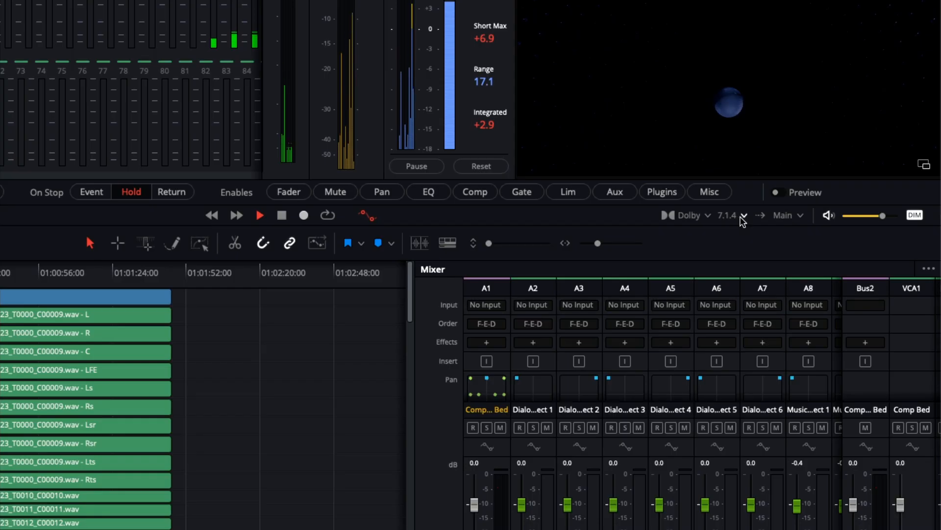
{"action": "left_click", "coordinate": [744, 216]}
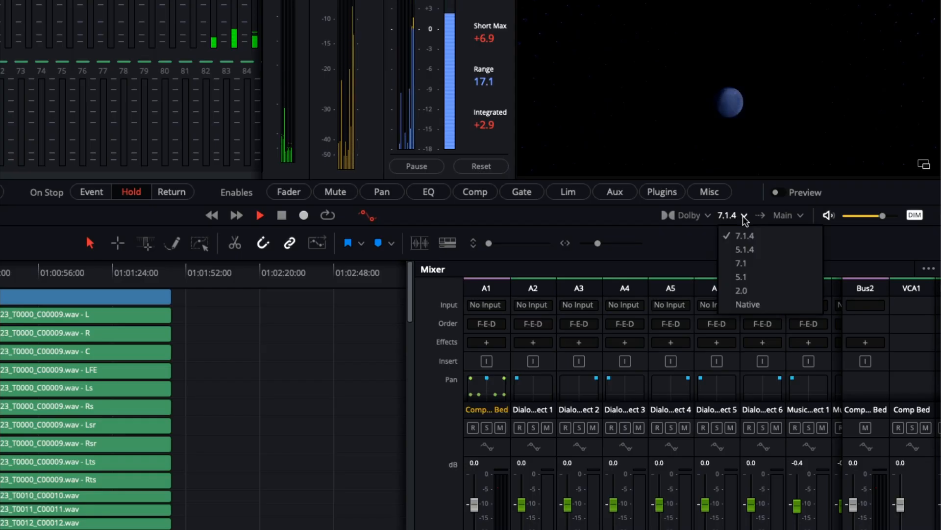
{"action": "left_click", "coordinate": [741, 291]}
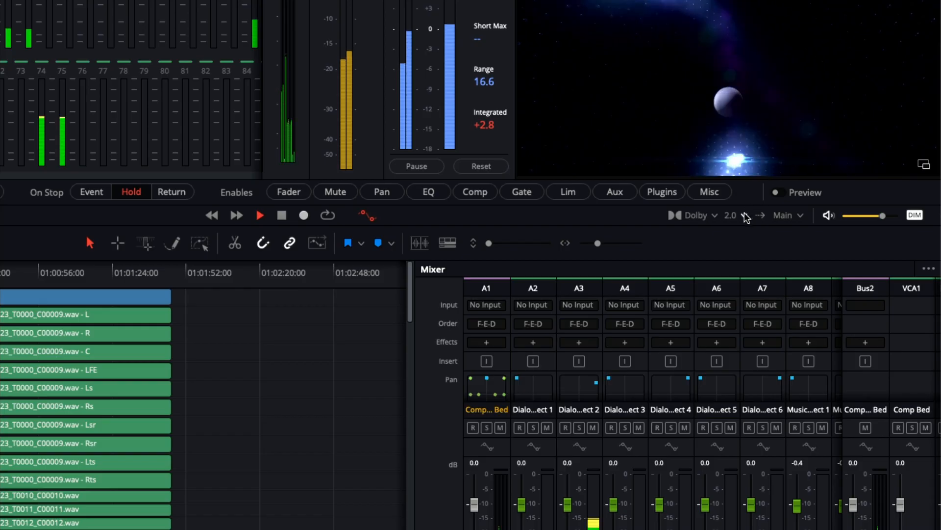
Step: Audition the playing mix in the 5.1.4 and 7.1 monitoring formats, and stop playback
{"action": "left_click", "coordinate": [743, 215]}
{"action": "left_click", "coordinate": [744, 250]}
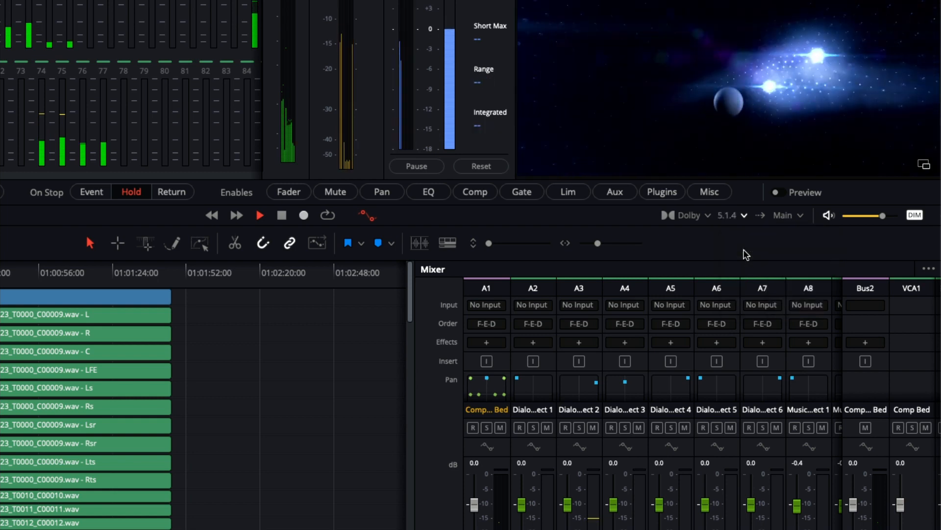
{"action": "left_click", "coordinate": [744, 216]}
{"action": "left_click", "coordinate": [745, 266]}
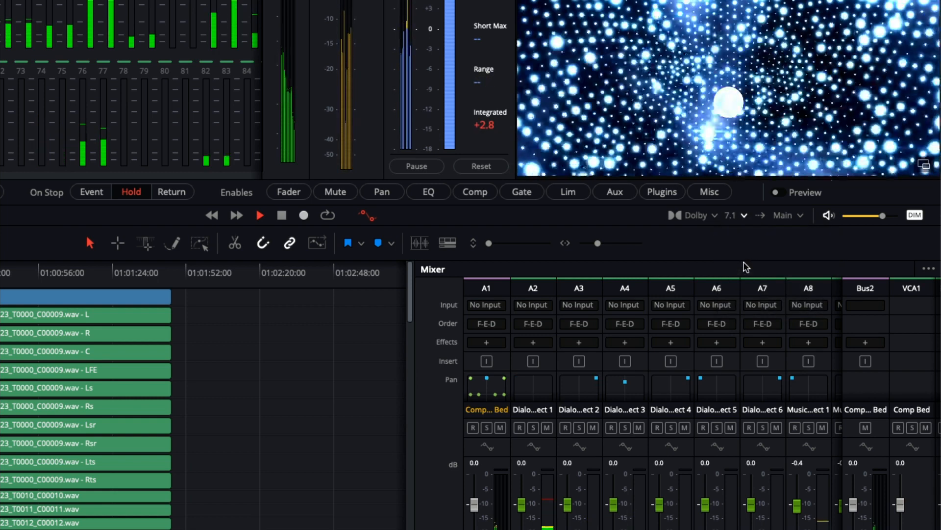
{"action": "key", "text": "space"}
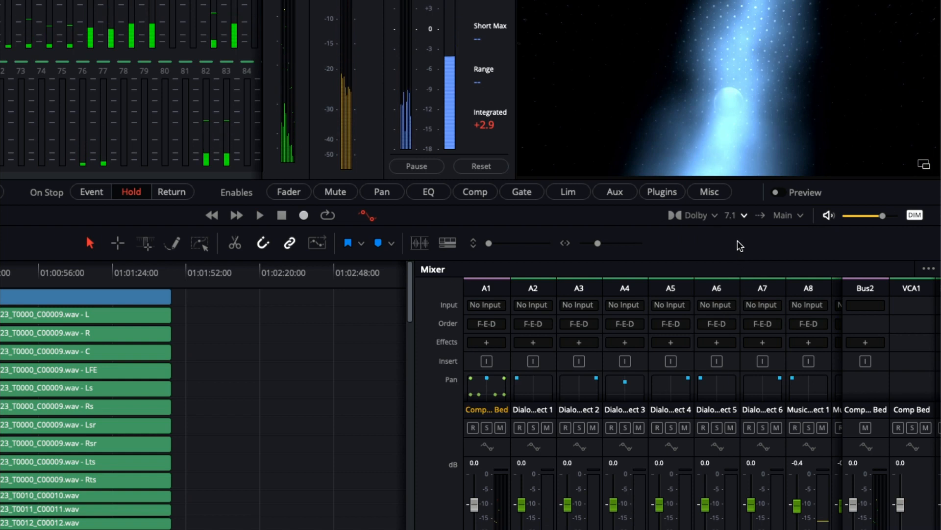
Step: Set the Dolby monitoring format to 7.1.4 and review the available formats, including Native, without choosing another
{"action": "left_click", "coordinate": [746, 216]}
{"action": "left_click", "coordinate": [747, 240]}
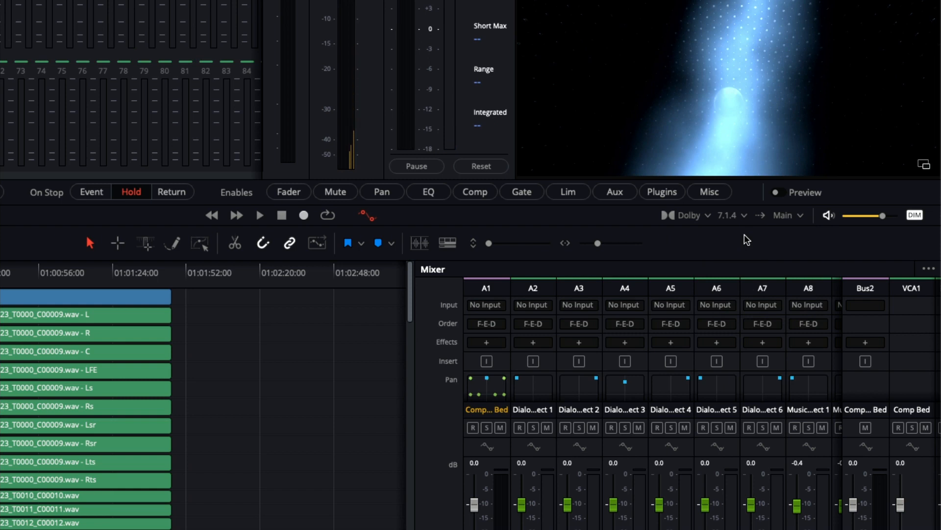
{"action": "left_click", "coordinate": [745, 216]}
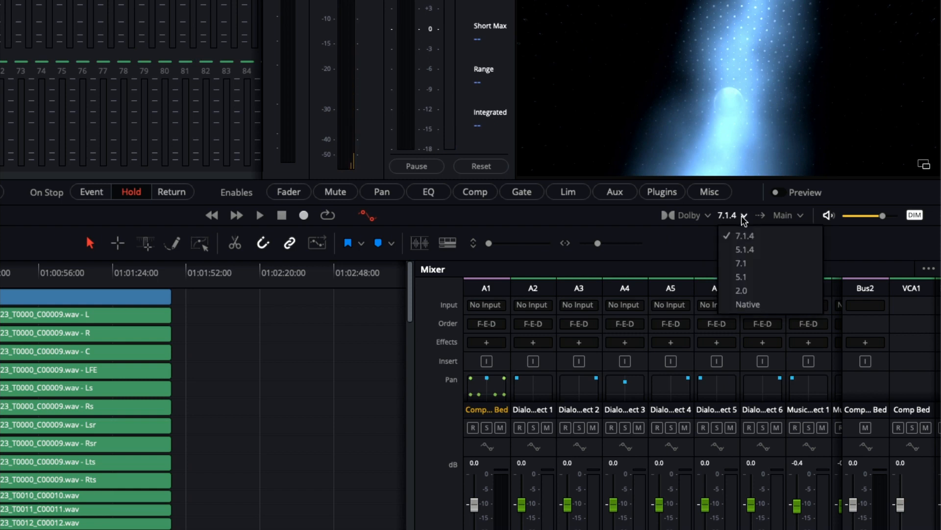
{"action": "left_click", "coordinate": [696, 244]}
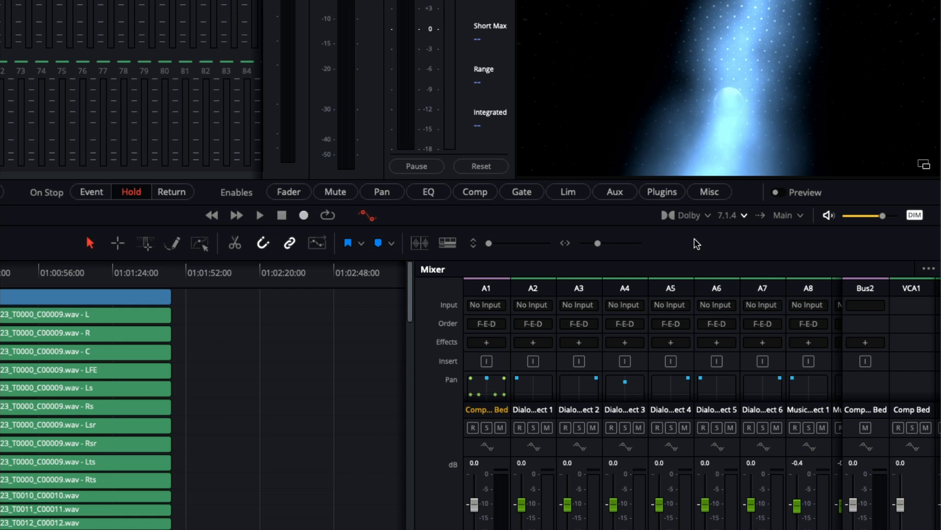
{"action": "left_click", "coordinate": [745, 215]}
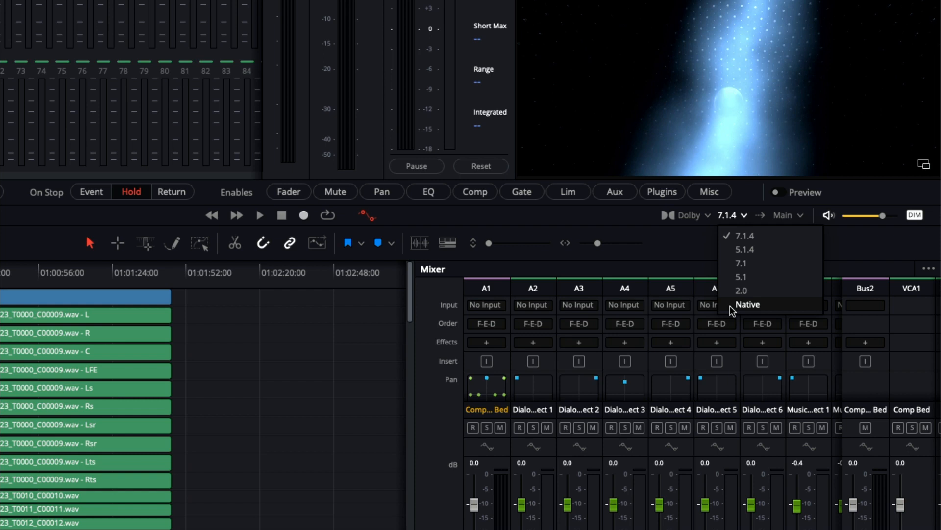
{"action": "left_click", "coordinate": [707, 241]}
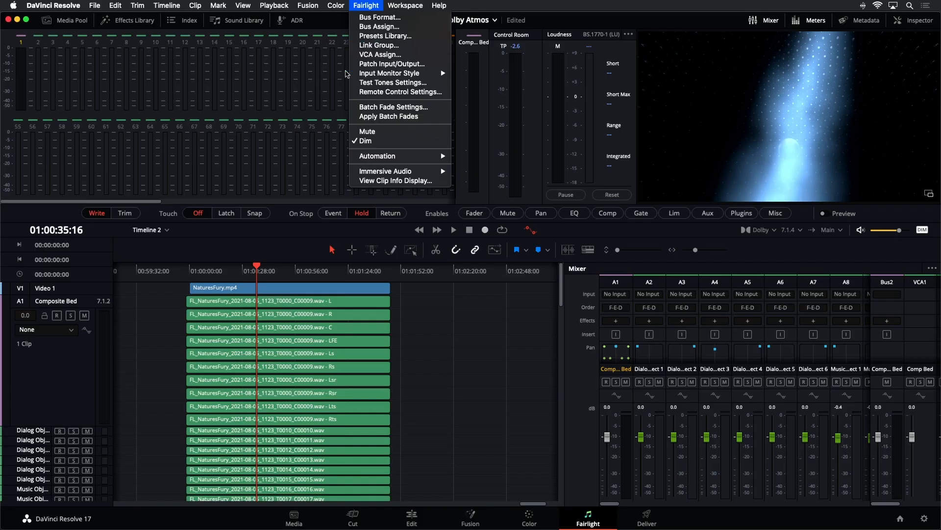
Step: Open the Dolby Atmos Renderer Settings, set the monitoring format to 2.0, and briefly play the mix
{"action": "mouse_move", "coordinate": [357, 174]}
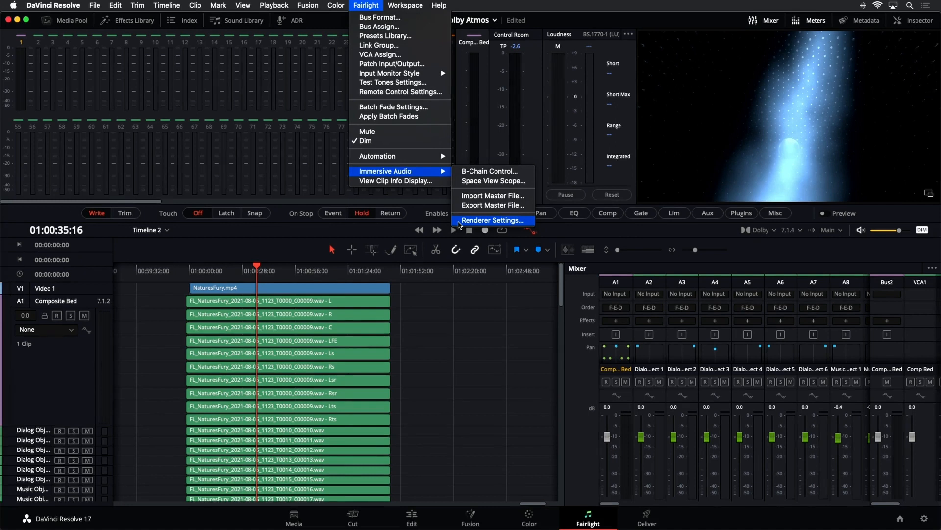
{"action": "left_click", "coordinate": [459, 224]}
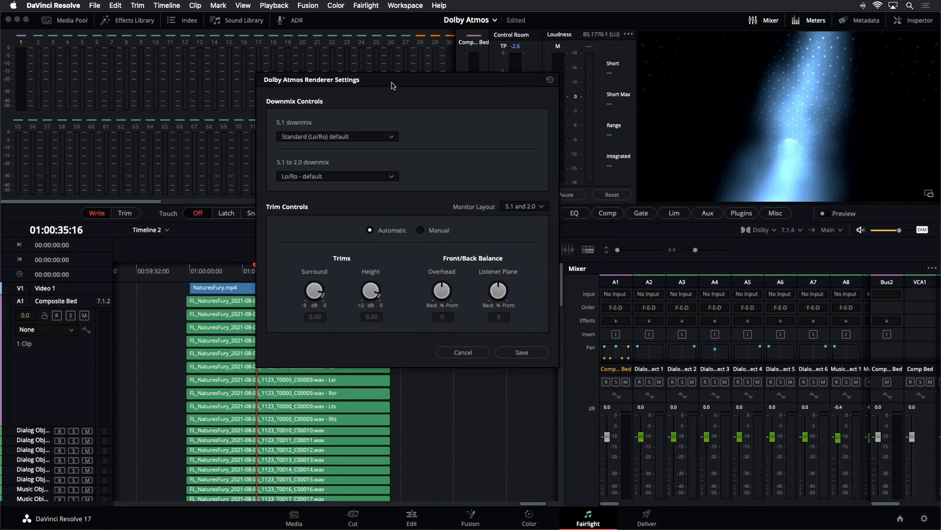
{"action": "left_click", "coordinate": [801, 230]}
{"action": "left_click", "coordinate": [804, 288]}
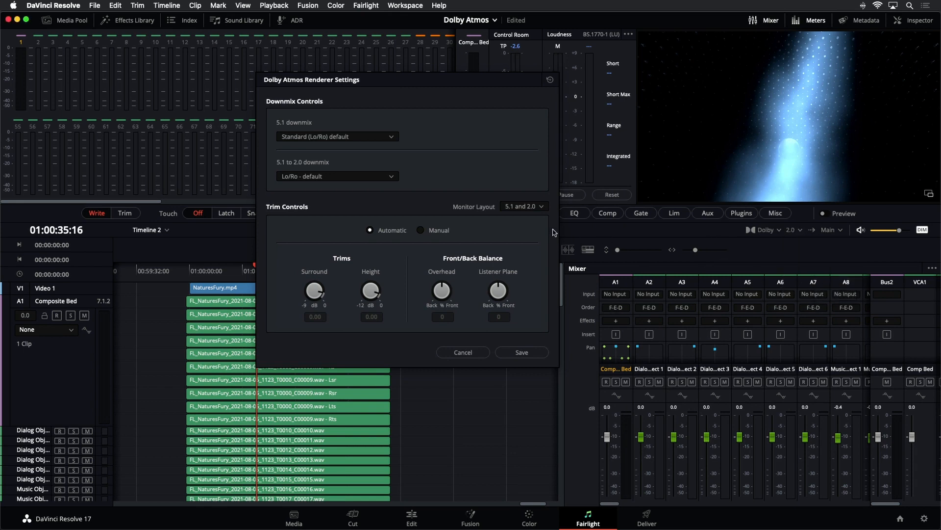
{"action": "key", "text": "space"}
{"action": "key", "text": "space"}
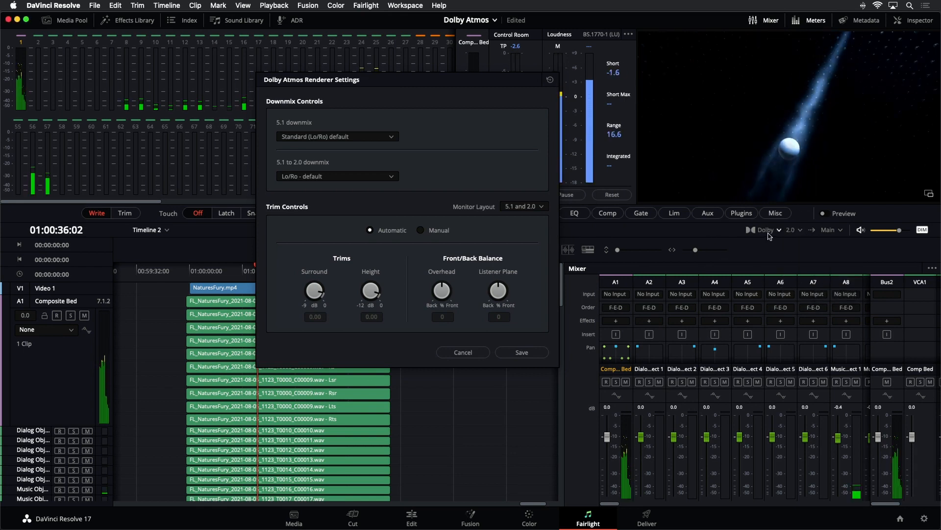
Step: Set the Dolby monitoring format to 5.1 and close the renderer settings without saving
{"action": "left_click", "coordinate": [800, 231]}
{"action": "left_click", "coordinate": [808, 276]}
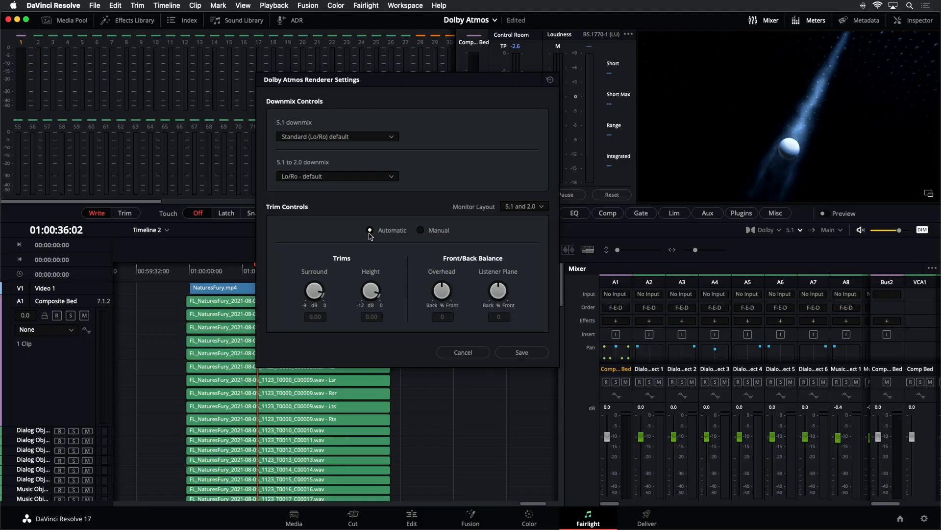
{"action": "left_click", "coordinate": [463, 352]}
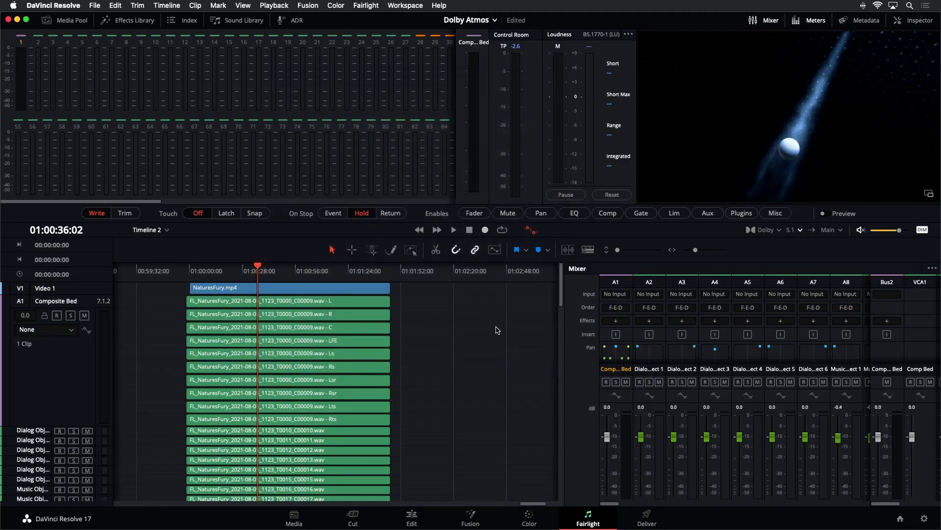
Step: Move the playhead to 01:00:59:20 and fit the clips to the timeline view
{"action": "left_click", "coordinate": [303, 270]}
{"action": "key", "text": "shift+z"}
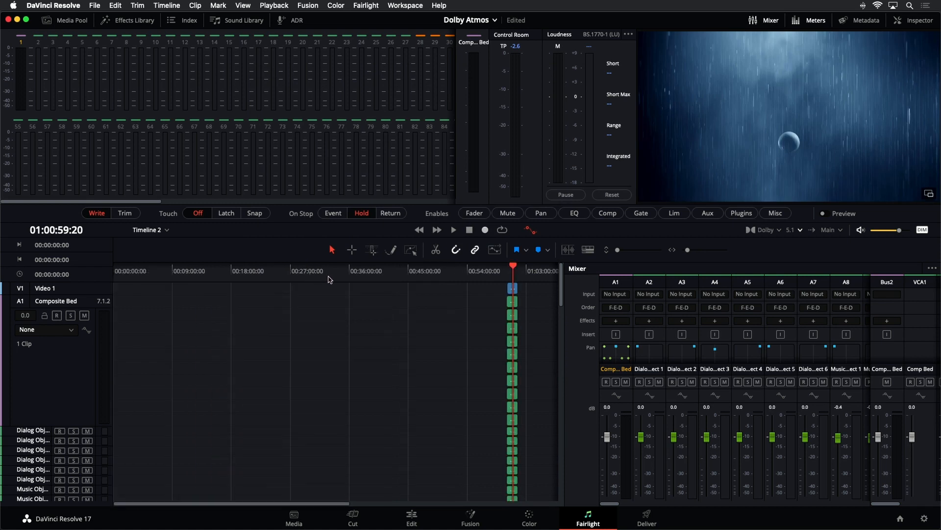
{"action": "key", "text": "shift+z"}
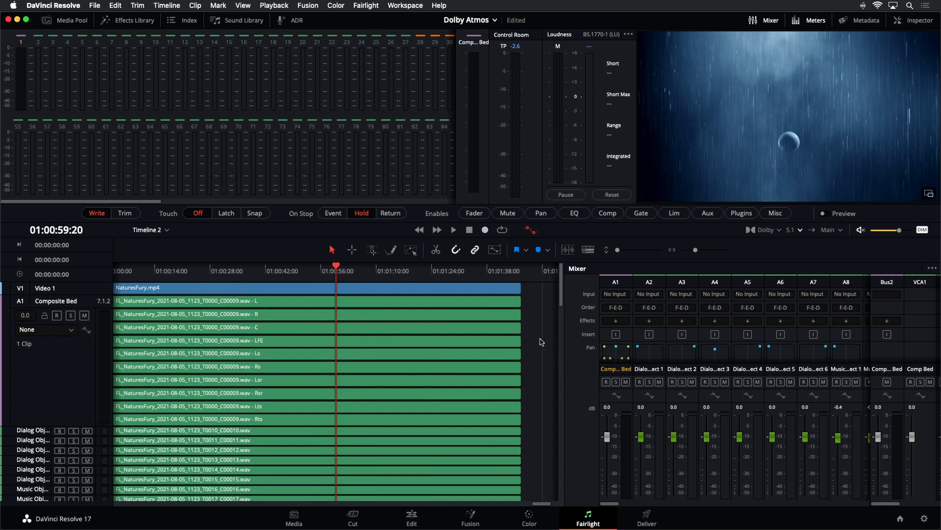
Step: Turn off monitor dimming and open the Atmos 7.1.4 Ident project
{"action": "left_click", "coordinate": [924, 230]}
{"action": "left_click", "coordinate": [900, 518]}
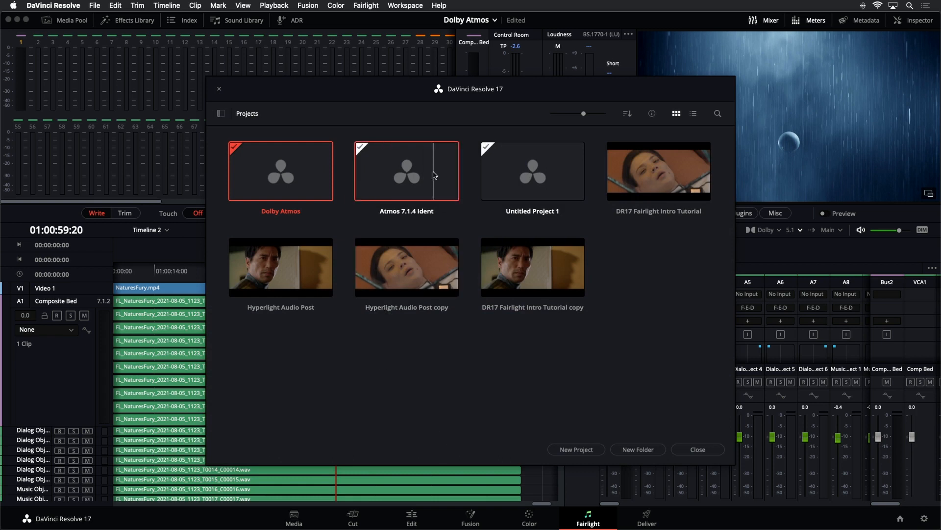
{"action": "double_click", "coordinate": [434, 175]}
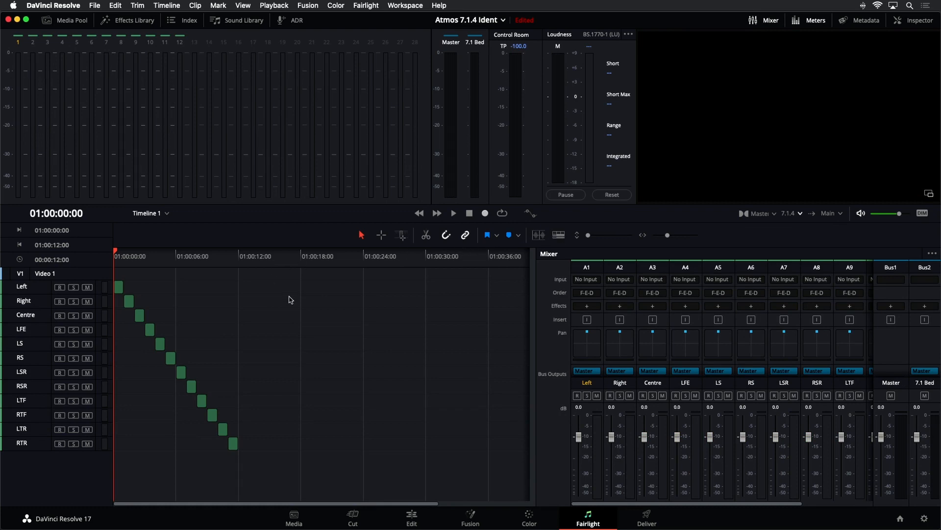
Step: Reset the workspace to its default layout and fit all the test tone clips in the timeline
{"action": "scroll", "coordinate": [261, 284], "scroll_direction": "up", "scroll_amount": 5}
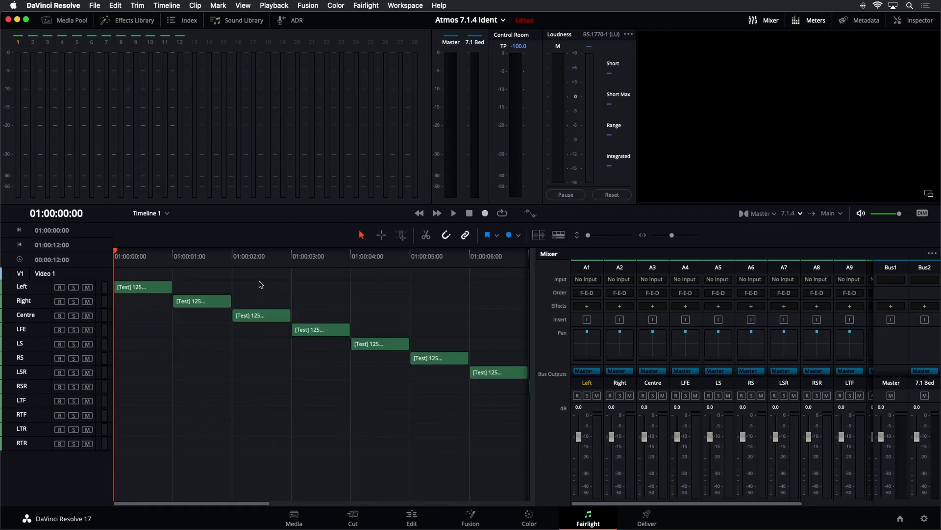
{"action": "scroll", "coordinate": [261, 284], "scroll_direction": "down", "scroll_amount": 4}
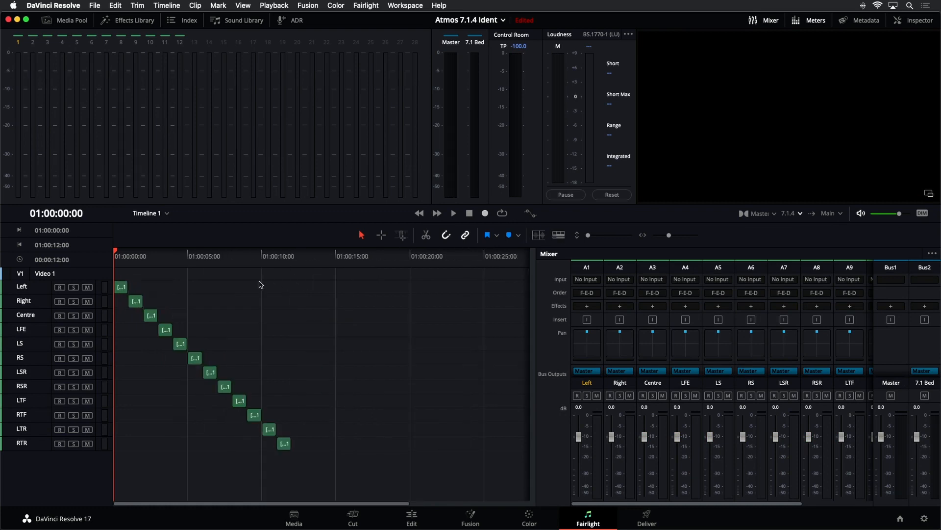
{"action": "left_click", "coordinate": [35, 288]}
{"action": "left_click", "coordinate": [37, 460]}
{"action": "left_click", "coordinate": [390, 4]}
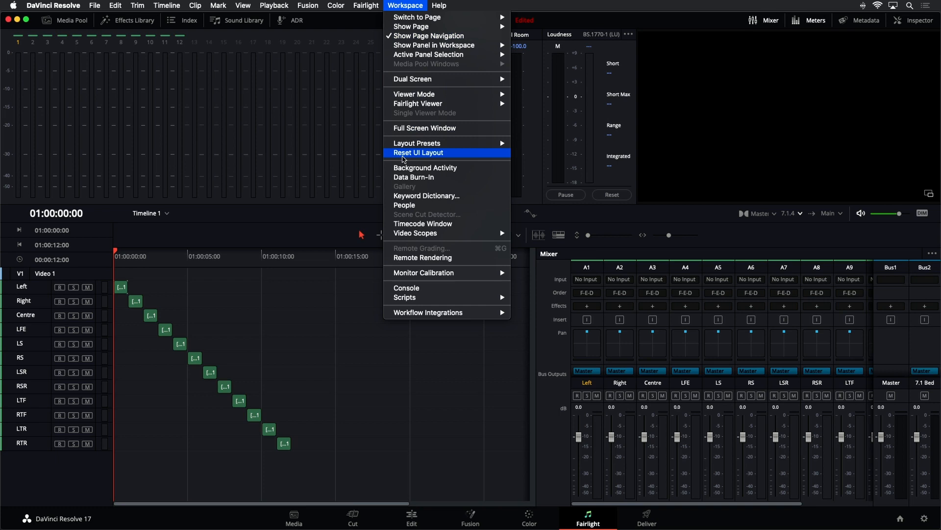
{"action": "left_click", "coordinate": [404, 153]}
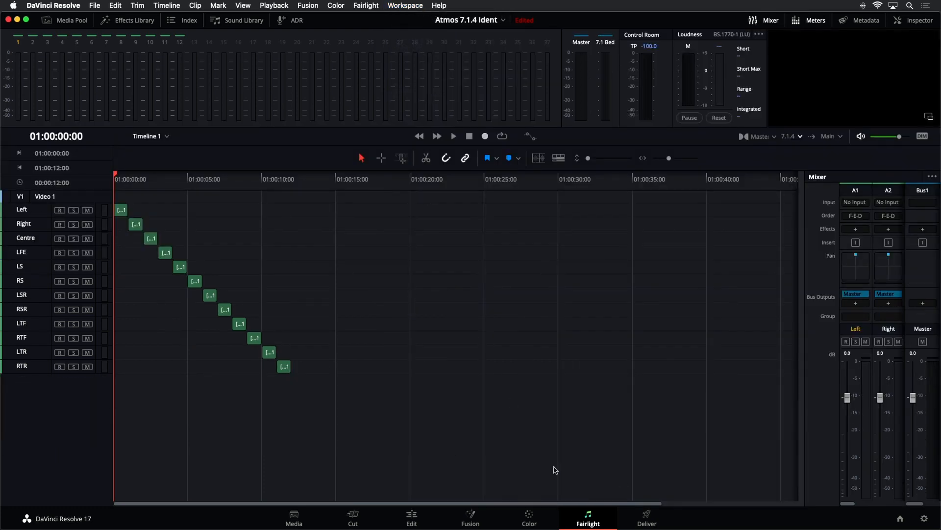
{"action": "key", "text": "shift+z"}
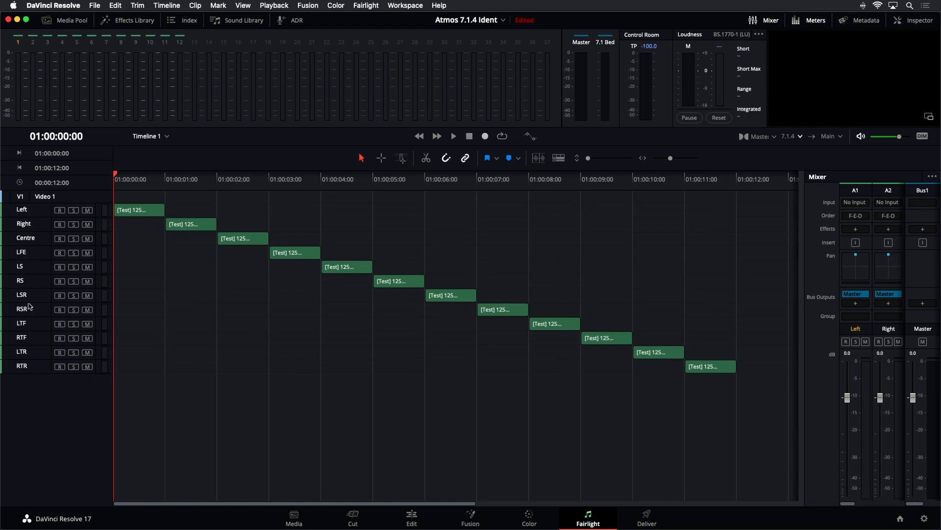
Step: Select the Left, Right, Centre, LFE and LS tracks one after another to review the bed channel order, and clear the selection
{"action": "left_click", "coordinate": [31, 213]}
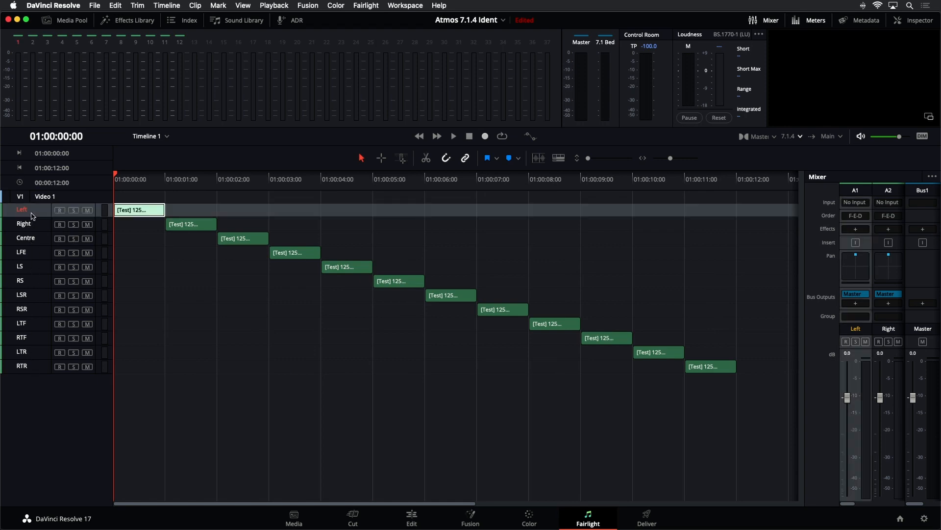
{"action": "left_click", "coordinate": [34, 228]}
{"action": "left_click", "coordinate": [34, 239]}
{"action": "left_click", "coordinate": [33, 256]}
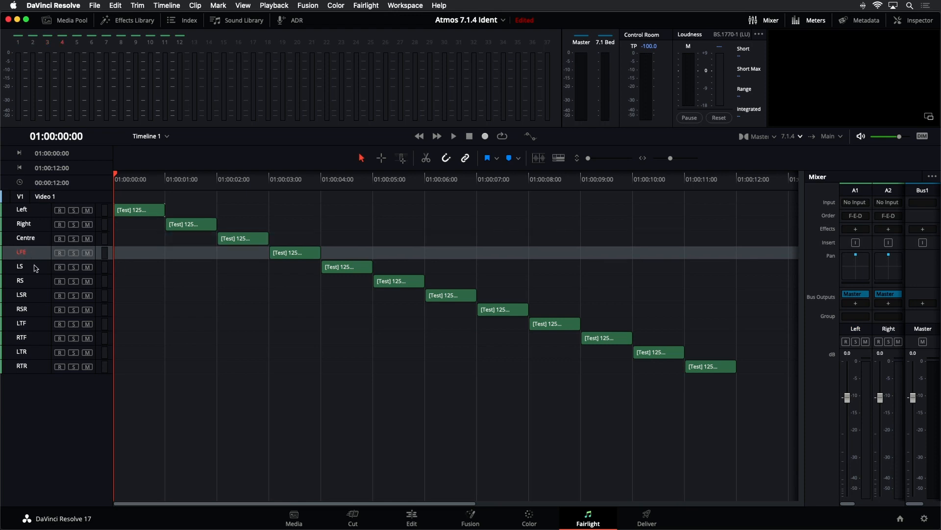
{"action": "left_click", "coordinate": [36, 269]}
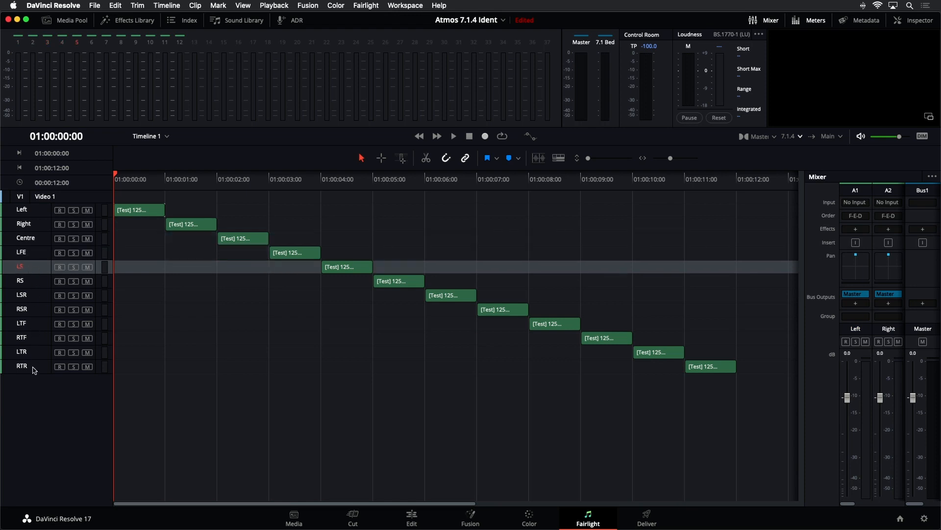
{"action": "left_click", "coordinate": [32, 392]}
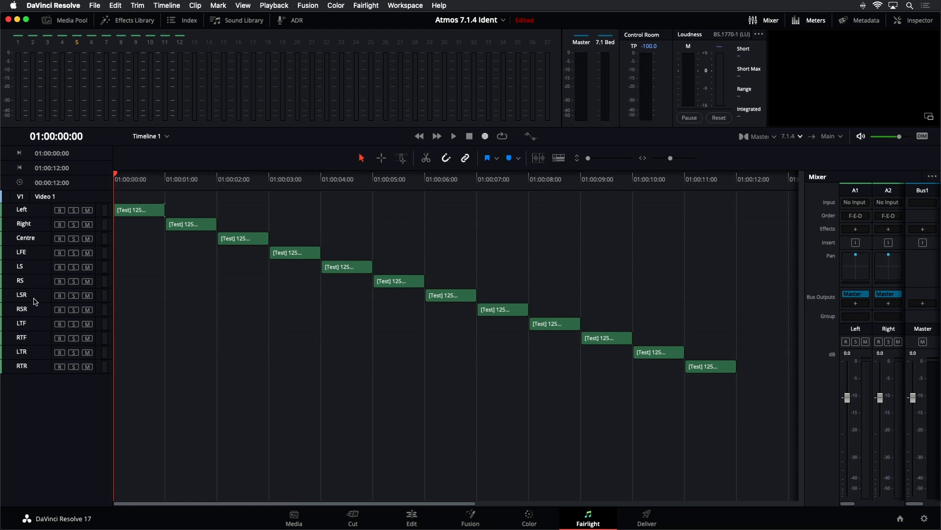
Step: Select the LTF, RTF, LTR and RTR height tracks one after another, and clear the selection
{"action": "left_click", "coordinate": [33, 327]}
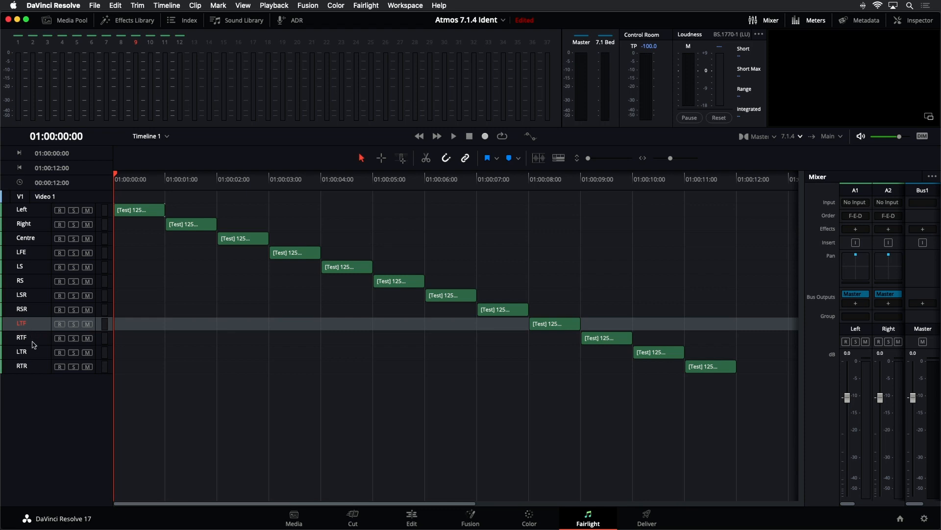
{"action": "left_click", "coordinate": [33, 340]}
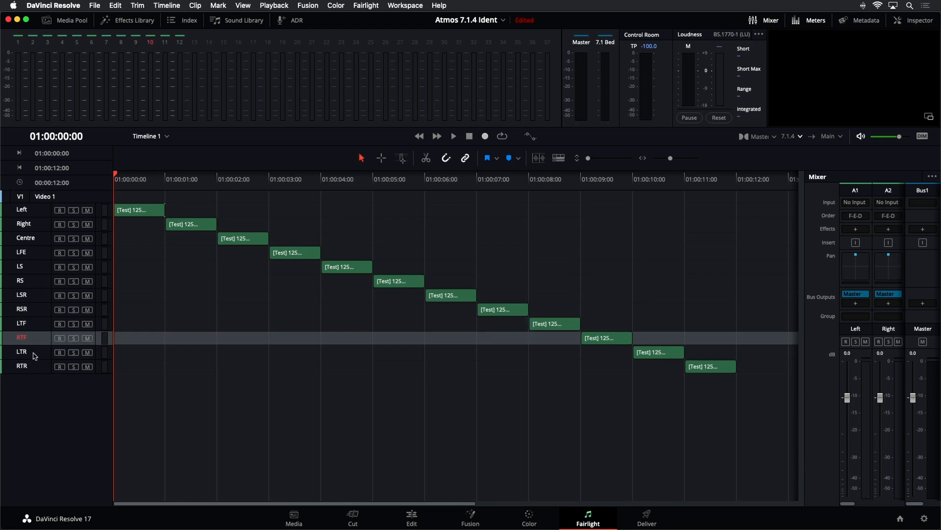
{"action": "left_click", "coordinate": [35, 355]}
{"action": "left_click", "coordinate": [33, 372]}
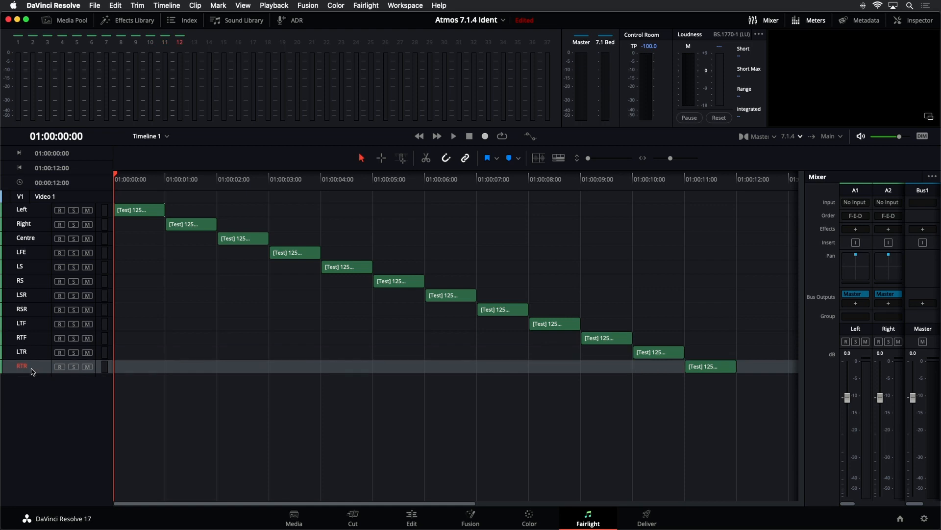
{"action": "left_click", "coordinate": [43, 396]}
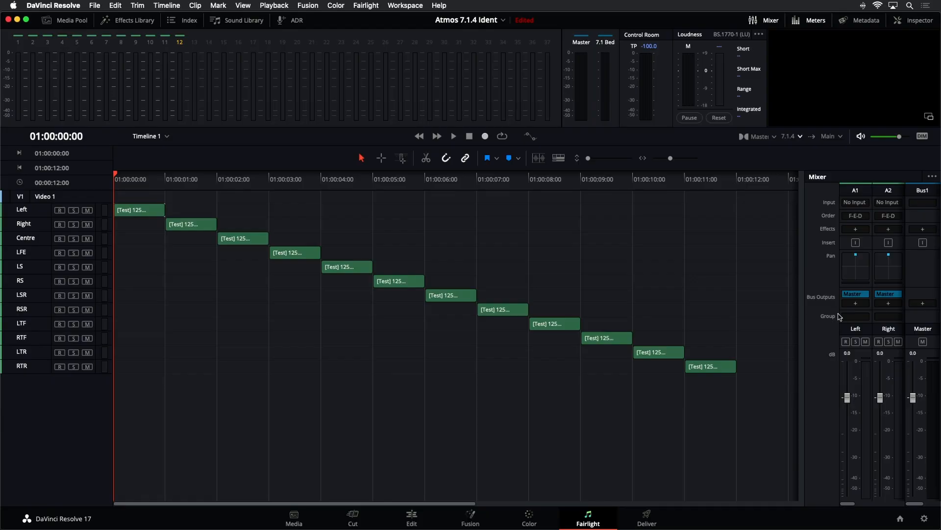
Step: Briefly play the Left channel's test tone, mute the monitor output, play through the RTR tone, and stop playback
{"action": "key", "text": "super+minus"}
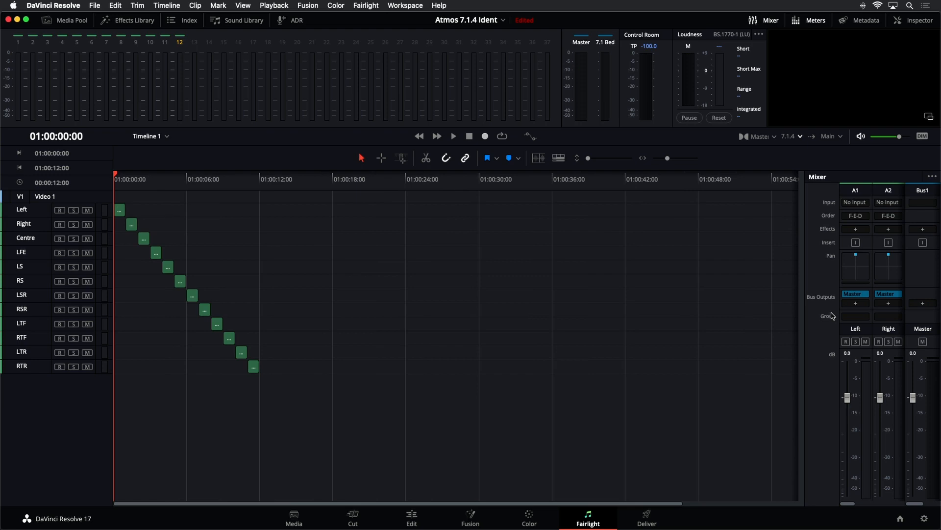
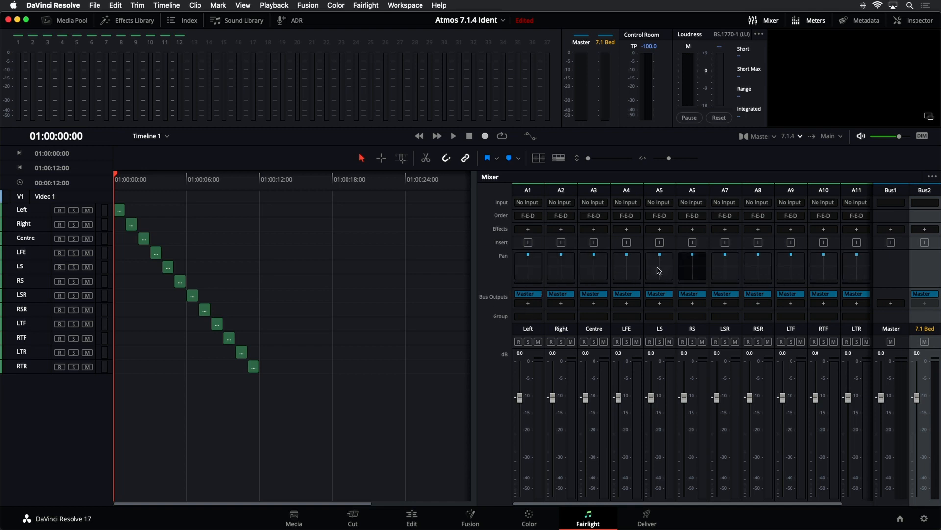
{"action": "key", "text": "space"}
{"action": "key", "text": "space"}
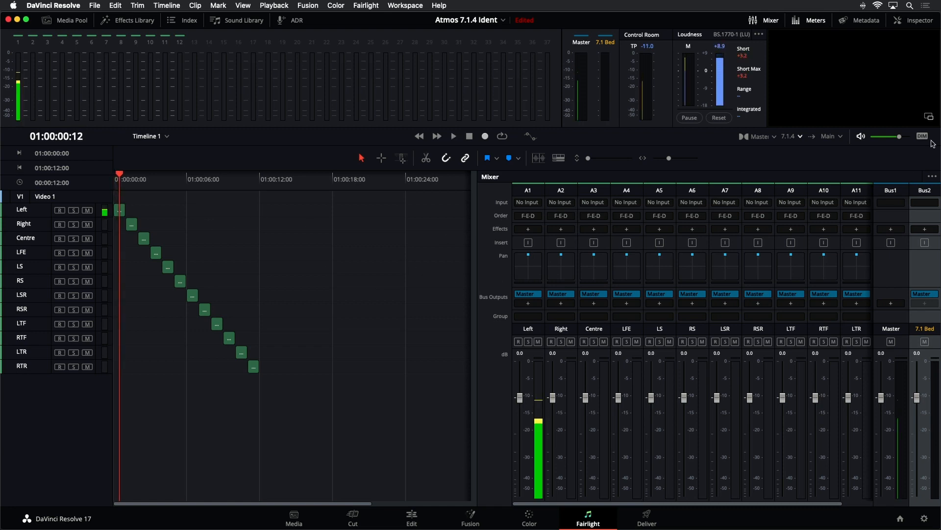
{"action": "left_click", "coordinate": [860, 137]}
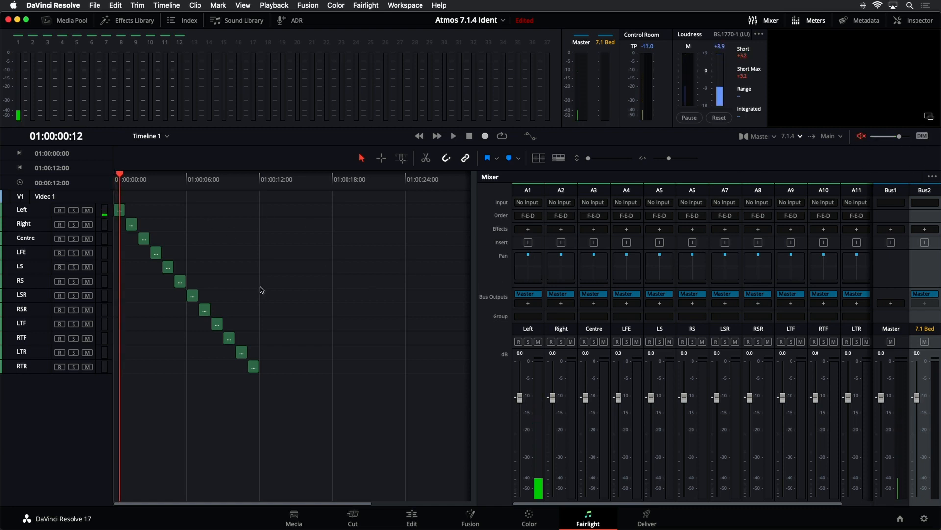
{"action": "key", "text": "space"}
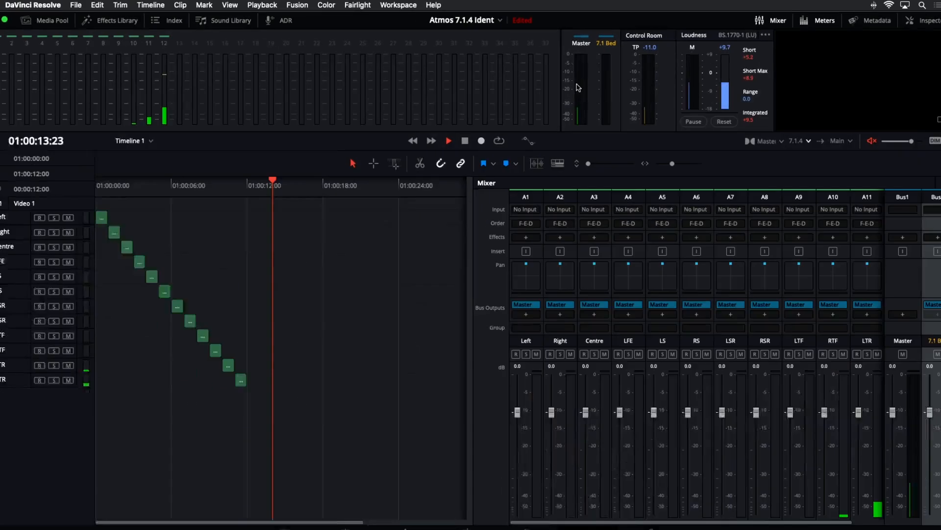
{"action": "key", "text": "space"}
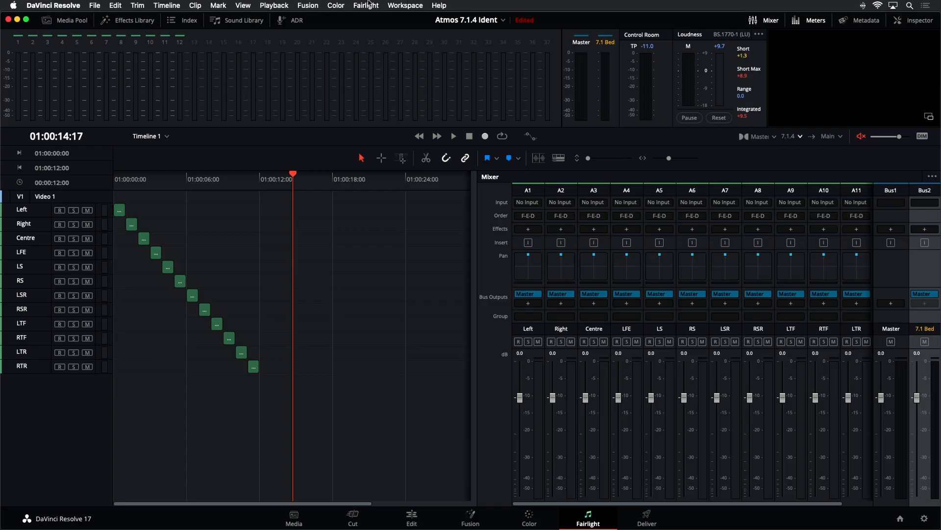
Step: Open the link group settings and compare the link options for all twelve tracks and for only the Left and Right tracks
{"action": "left_click", "coordinate": [370, 5]}
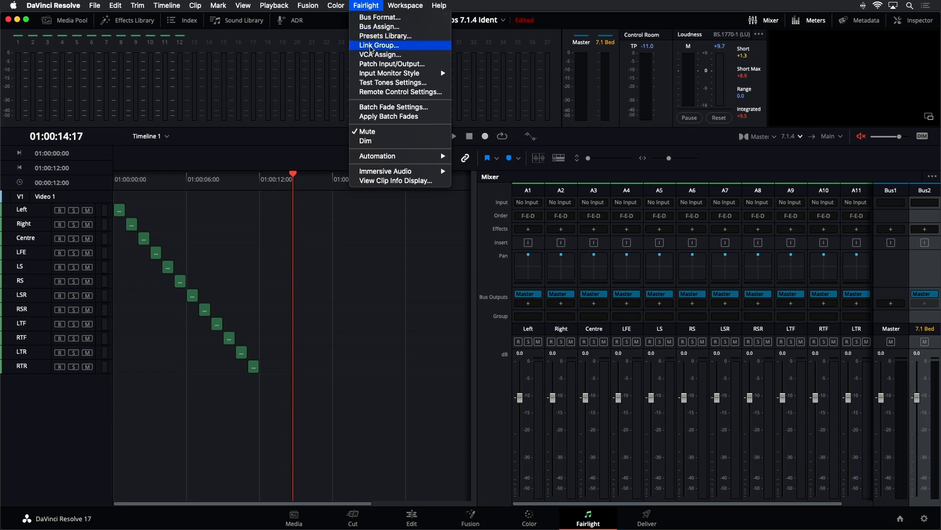
{"action": "left_click", "coordinate": [371, 49]}
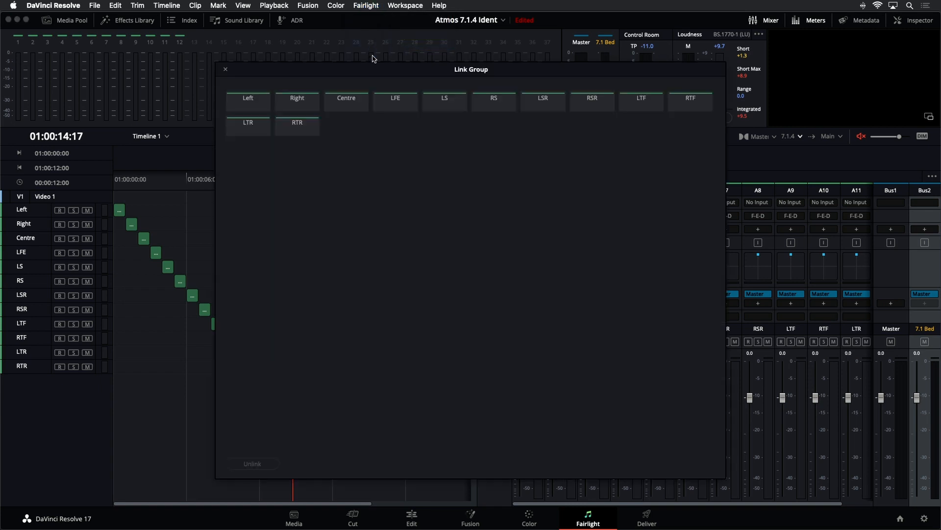
{"action": "left_click_drag", "start_coordinate": [378, 71], "coordinate": [450, 73]}
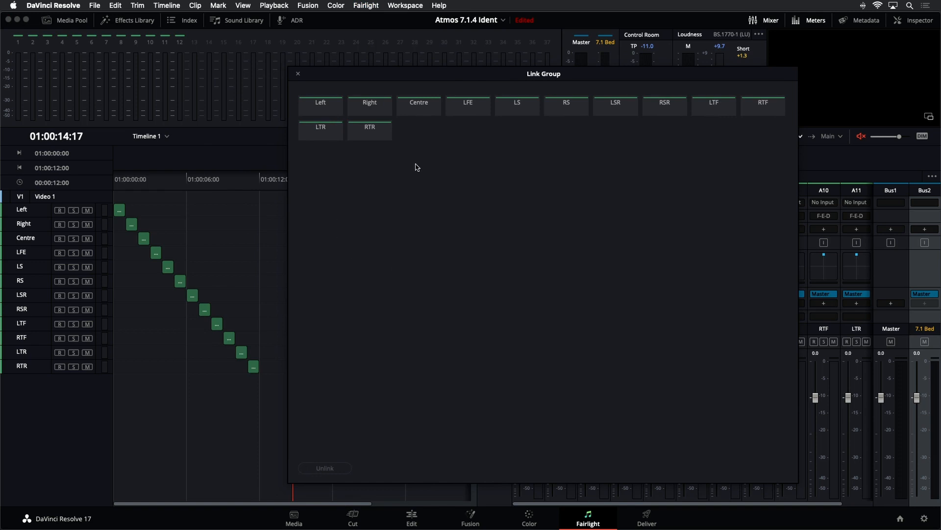
{"action": "left_click", "coordinate": [318, 109]}
{"action": "left_click", "coordinate": [377, 136], "text": "shift"}
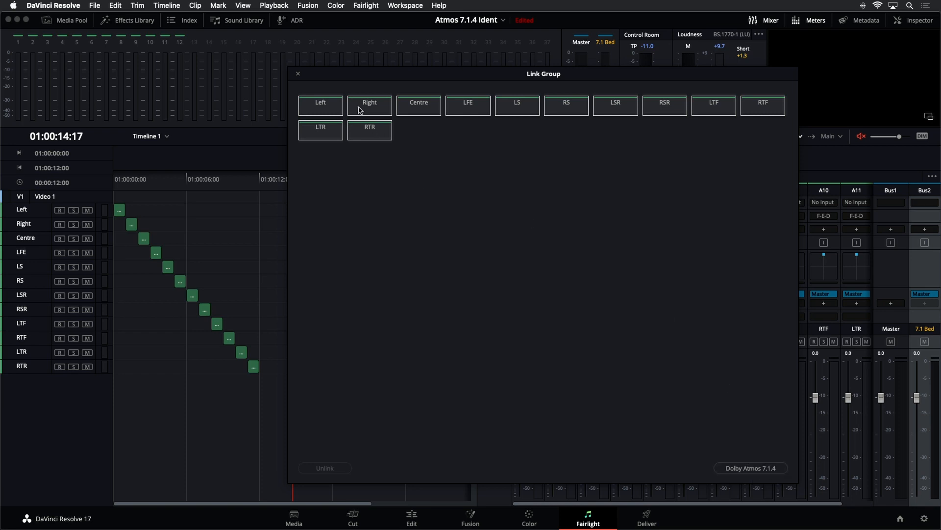
{"action": "left_click", "coordinate": [464, 105]}
{"action": "left_click", "coordinate": [382, 102]}
{"action": "left_click", "coordinate": [361, 109]}
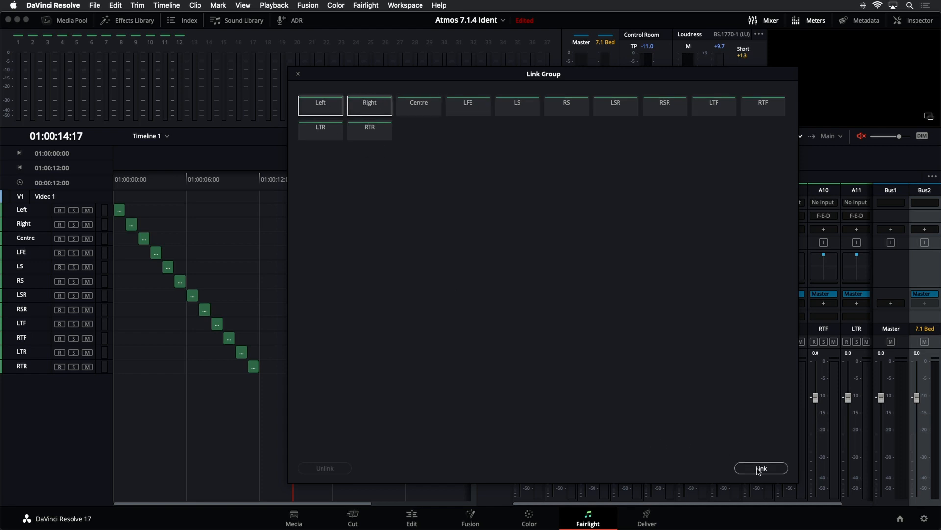
Step: Link all twelve tracks, Left through RTR, as a Dolby Atmos 7.1.4 group and inspect the group's 3D panner
{"action": "left_click", "coordinate": [561, 104], "text": "shift"}
{"action": "left_click", "coordinate": [530, 104], "text": "shift"}
{"action": "left_click", "coordinate": [575, 106], "text": "shift"}
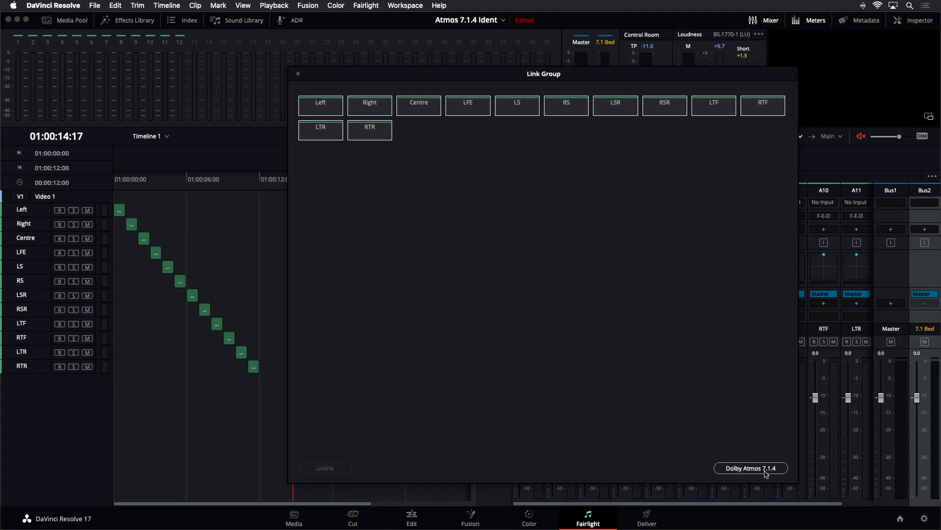
{"action": "left_click", "coordinate": [765, 468]}
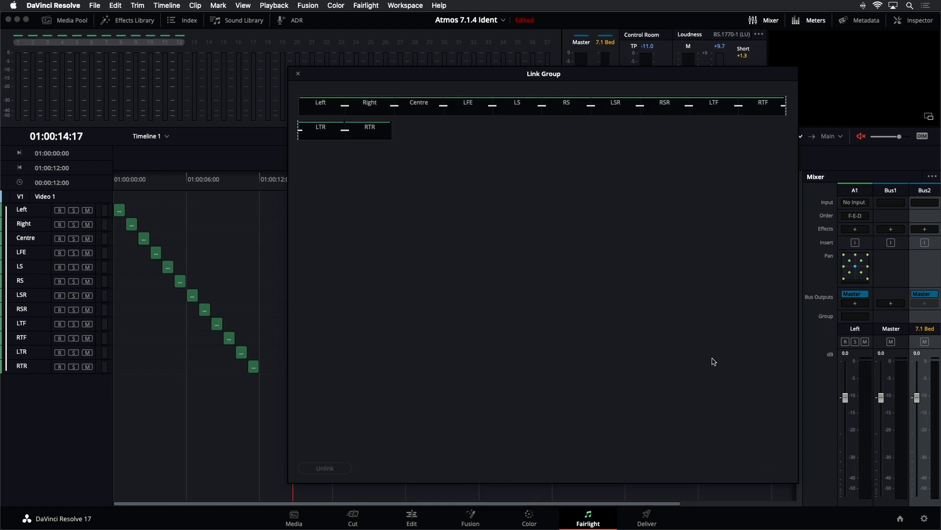
{"action": "left_click", "coordinate": [297, 74]}
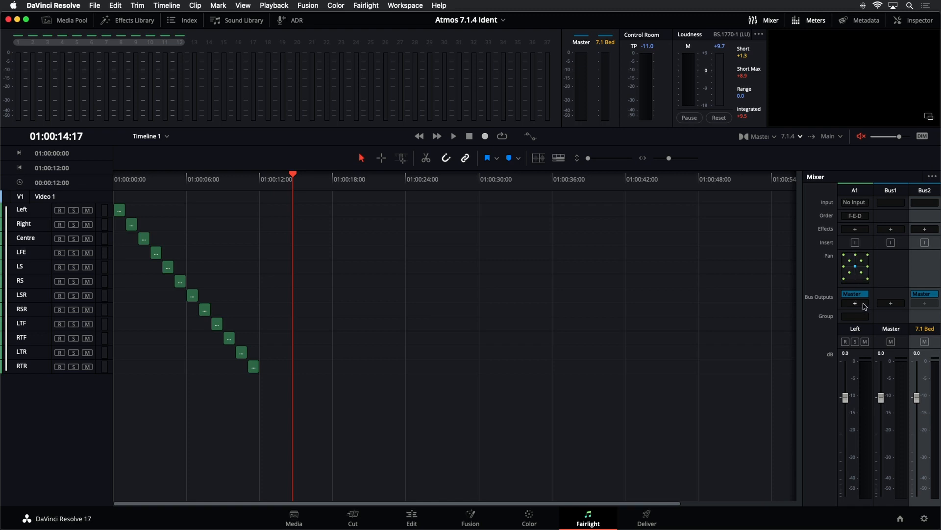
{"action": "double_click", "coordinate": [857, 265]}
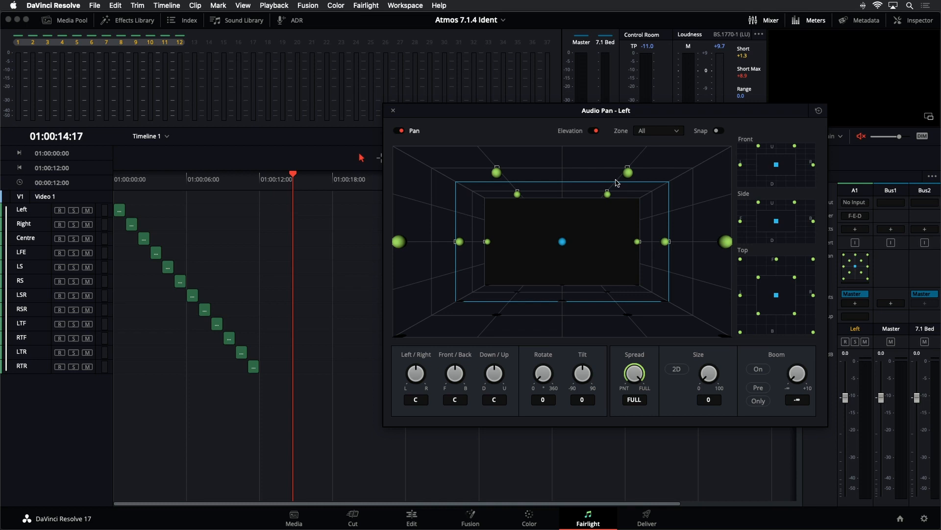
{"action": "left_click", "coordinate": [393, 111]}
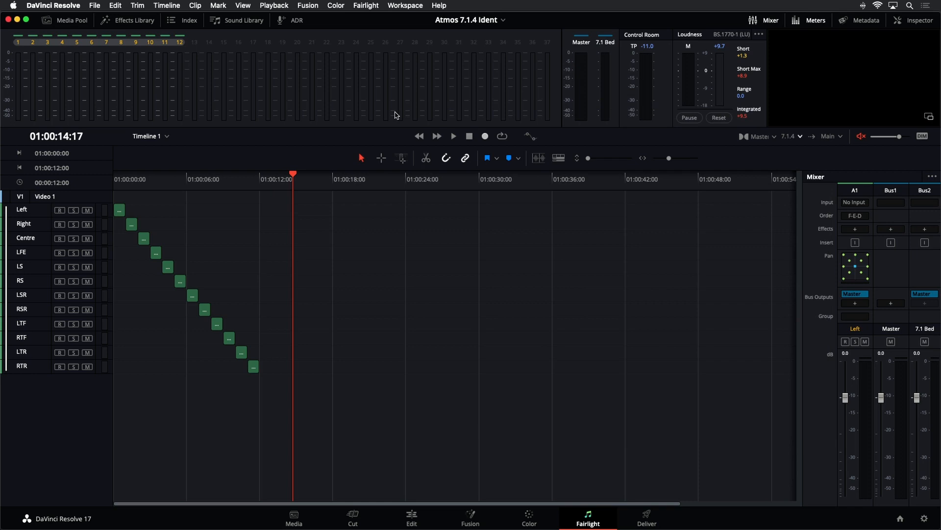
Step: Unlink the Dolby Atmos 7.1.4 track group and close the link group settings
{"action": "left_click", "coordinate": [365, 4]}
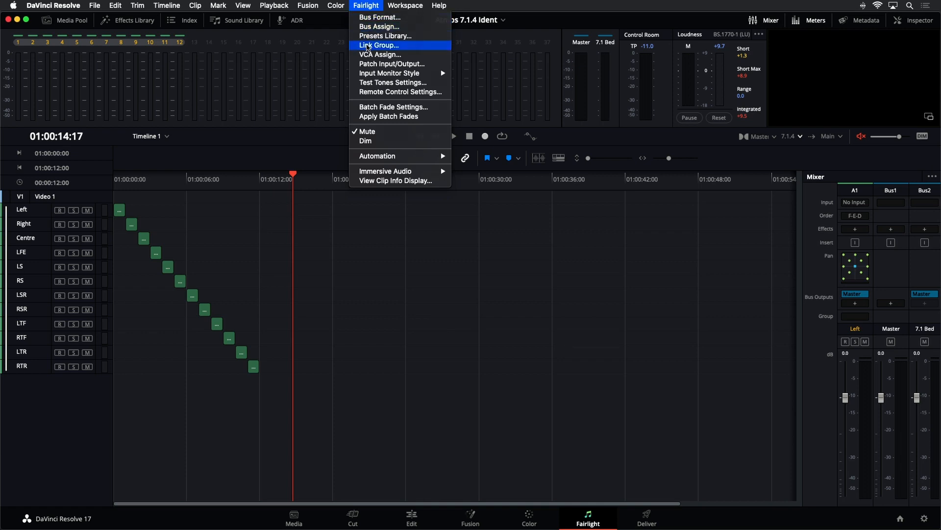
{"action": "left_click", "coordinate": [369, 46]}
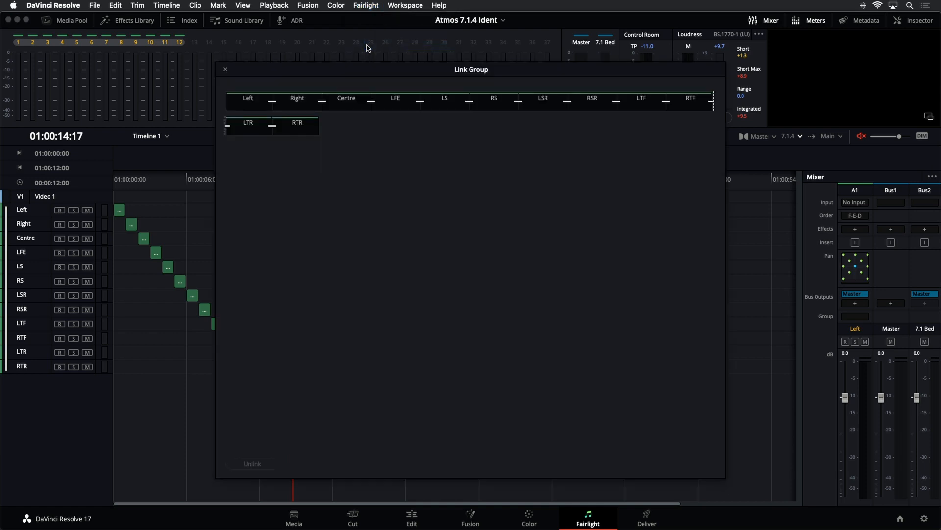
{"action": "left_click", "coordinate": [243, 463]}
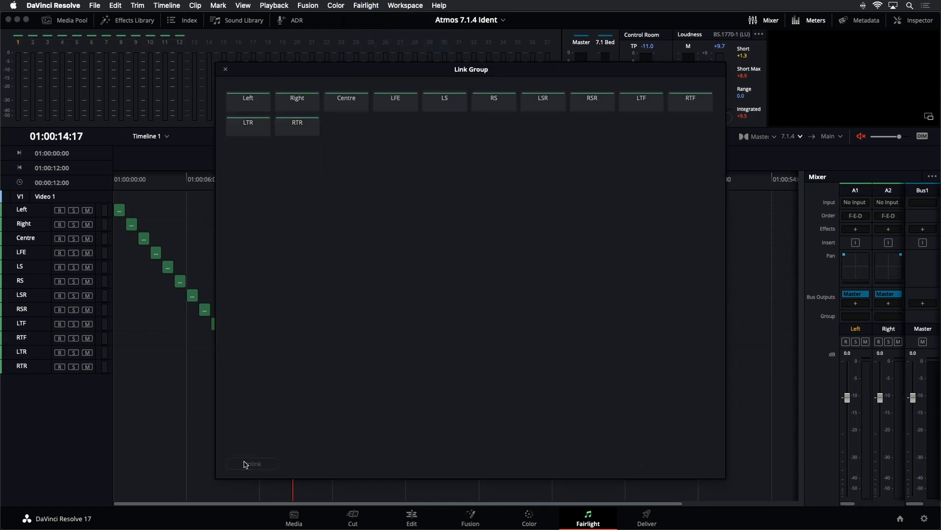
{"action": "left_click", "coordinate": [226, 69]}
Step: Move the playhead to 01:00:01:00 and widen the mixer to show the individual channel strips
{"action": "left_click", "coordinate": [126, 183]}
{"action": "left_click_drag", "start_coordinate": [803, 288], "coordinate": [413, 311]}
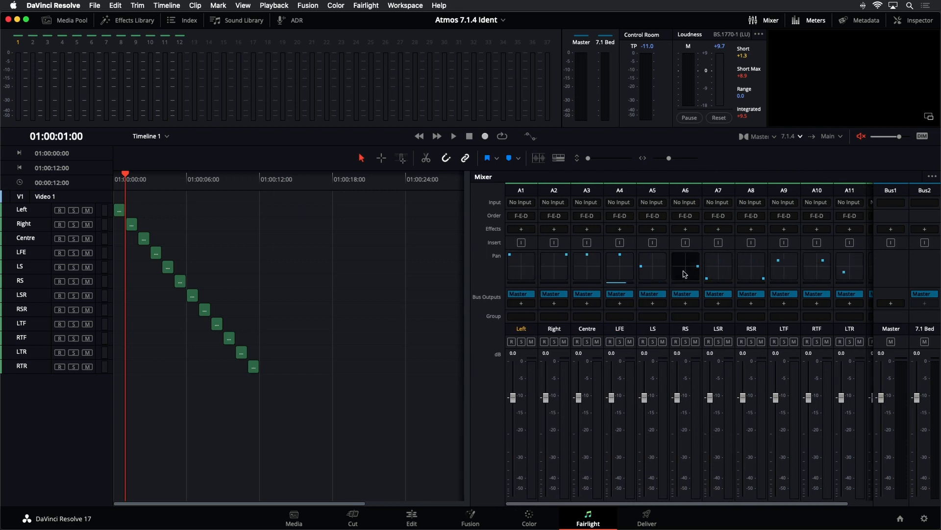
{"action": "scroll", "coordinate": [580, 505], "scroll_direction": "right", "scroll_amount": 2}
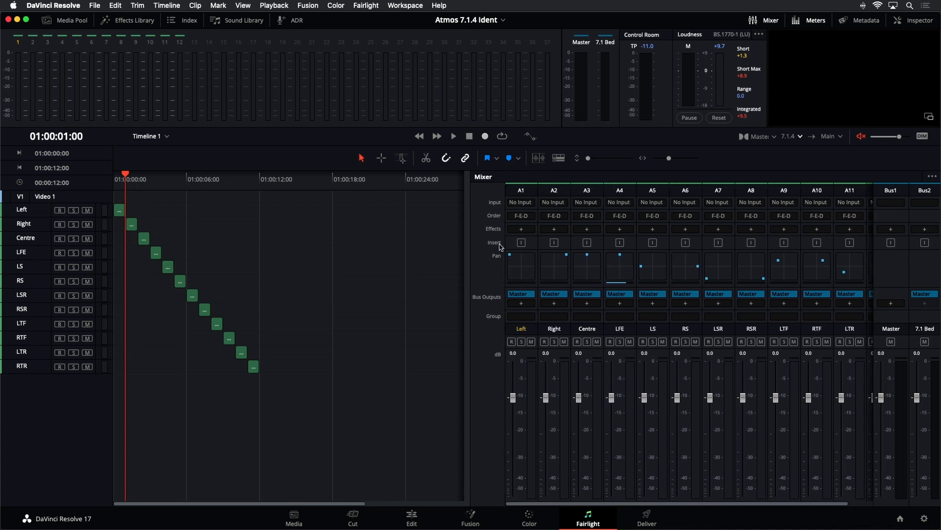
Step: Open the Left track's 3D panner and go through the tracks down to RTR to review each channel's pan position
{"action": "double_click", "coordinate": [524, 272]}
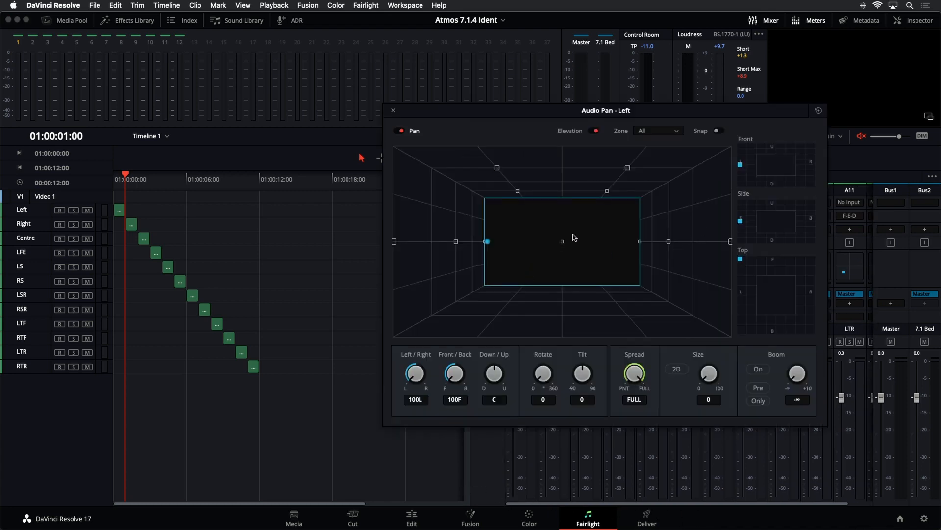
{"action": "left_click_drag", "start_coordinate": [423, 111], "coordinate": [398, 100]}
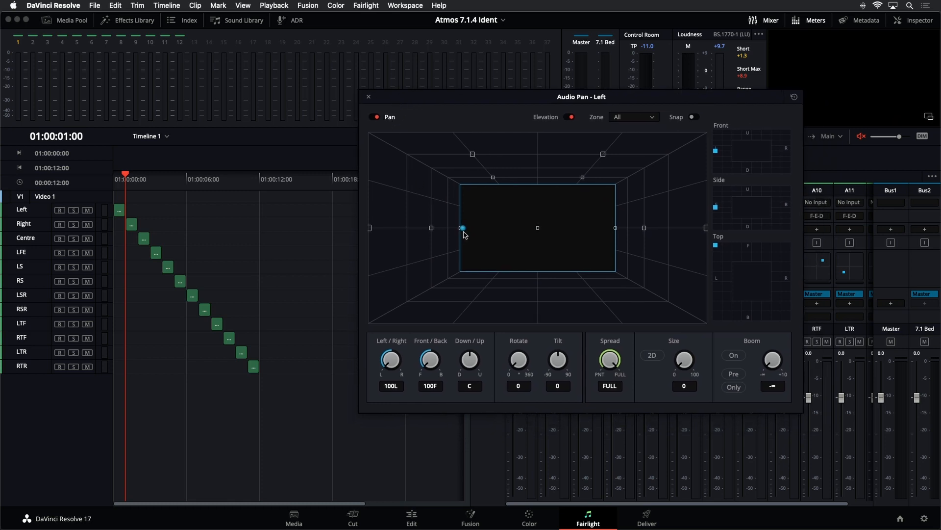
{"action": "left_click", "coordinate": [37, 214]}
{"action": "key", "text": "Down"}
{"action": "key", "text": "Down"}
{"action": "key", "text": "Down"}
{"action": "key", "text": "Down"}
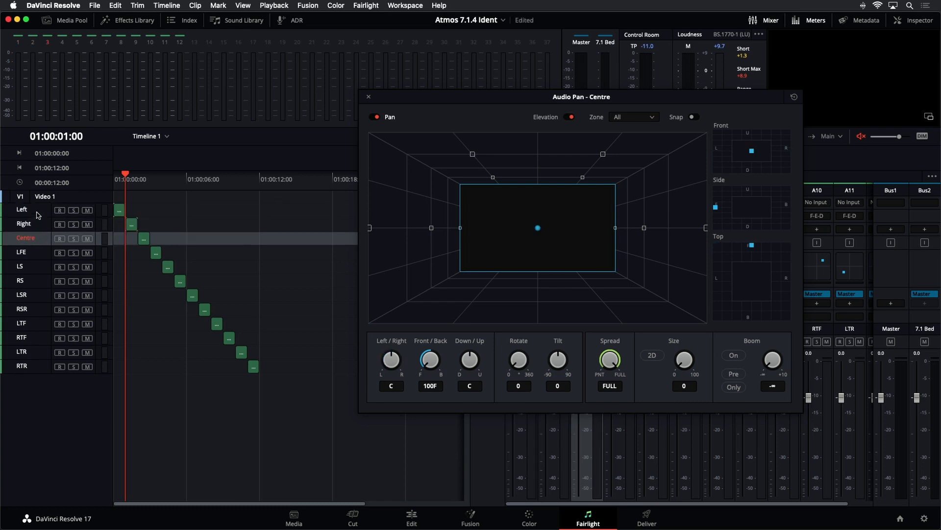
{"action": "key", "text": "Down"}
{"action": "key", "text": "Down"}
{"action": "key", "text": "Down"}
{"action": "key", "text": "Down"}
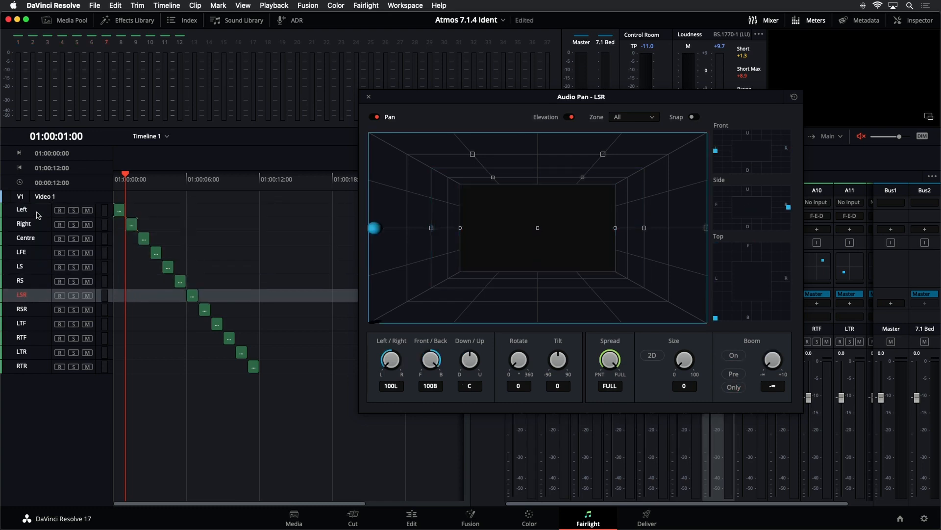
{"action": "key", "text": "Down"}
{"action": "key", "text": "Down"}
{"action": "key", "text": "Down"}
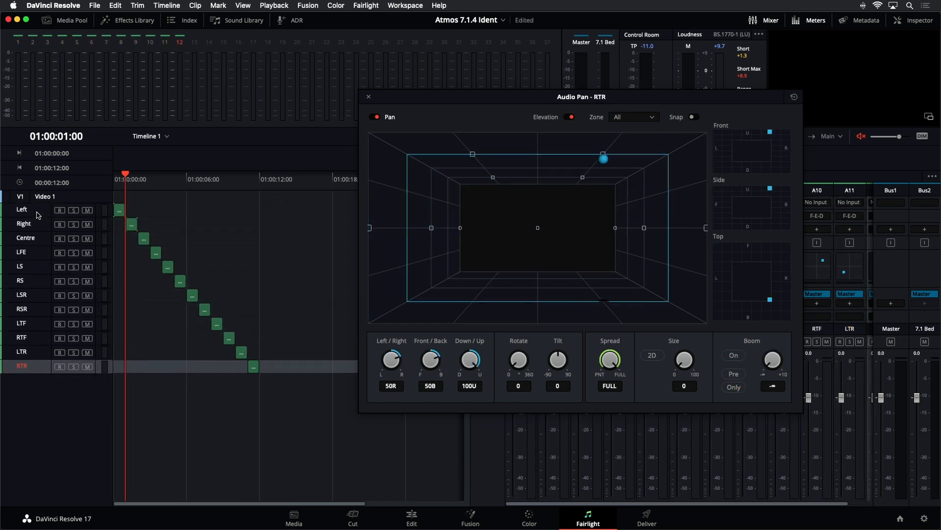
Step: Review the pan positions back up from RTR to LSR, and close the panner
{"action": "key", "text": "Up"}
{"action": "key", "text": "Up"}
{"action": "key", "text": "Up"}
{"action": "key", "text": "Up"}
{"action": "key", "text": "Up"}
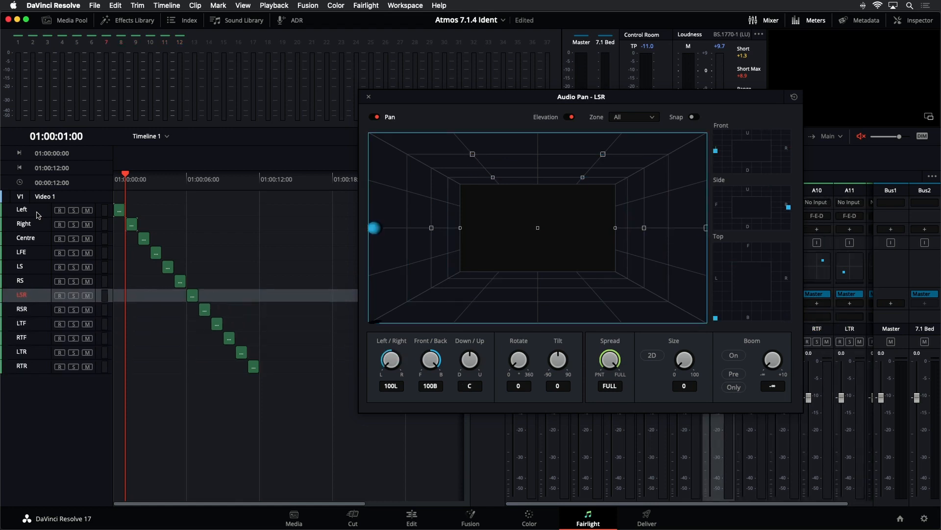
{"action": "left_click", "coordinate": [369, 97]}
{"action": "left_click", "coordinate": [320, 229]}
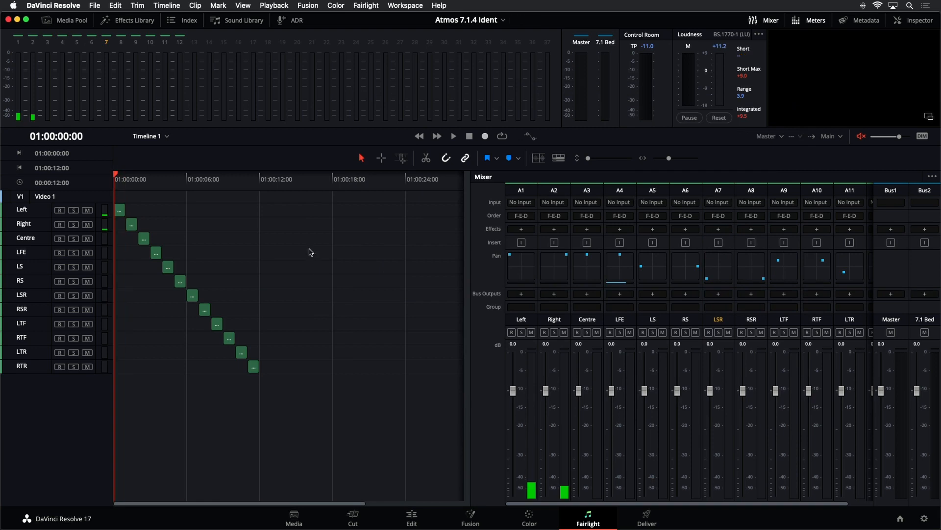
Step: Open the bus assignments and play the unassigned tracks' test tones from the start through RS to check the metering
{"action": "left_click", "coordinate": [367, 5]}
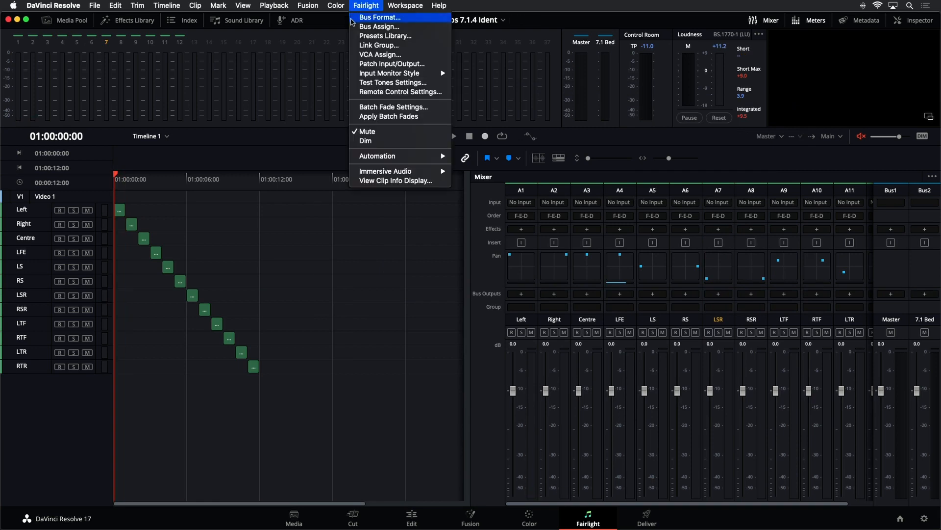
{"action": "left_click", "coordinate": [357, 26]}
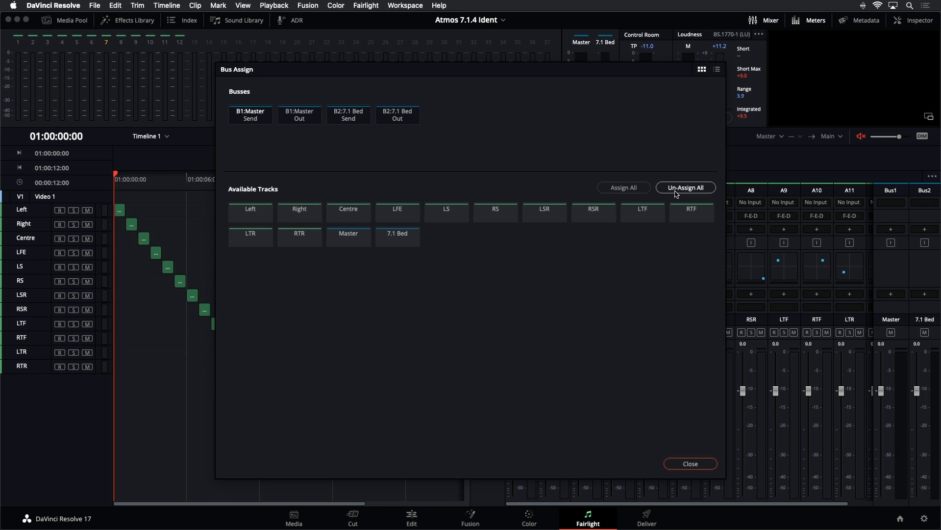
{"action": "key", "text": "space"}
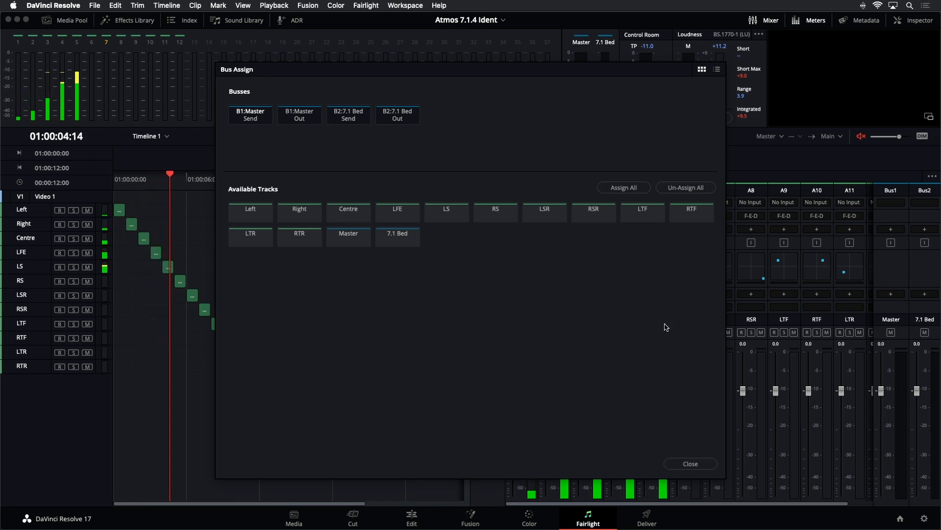
{"action": "key", "text": "space"}
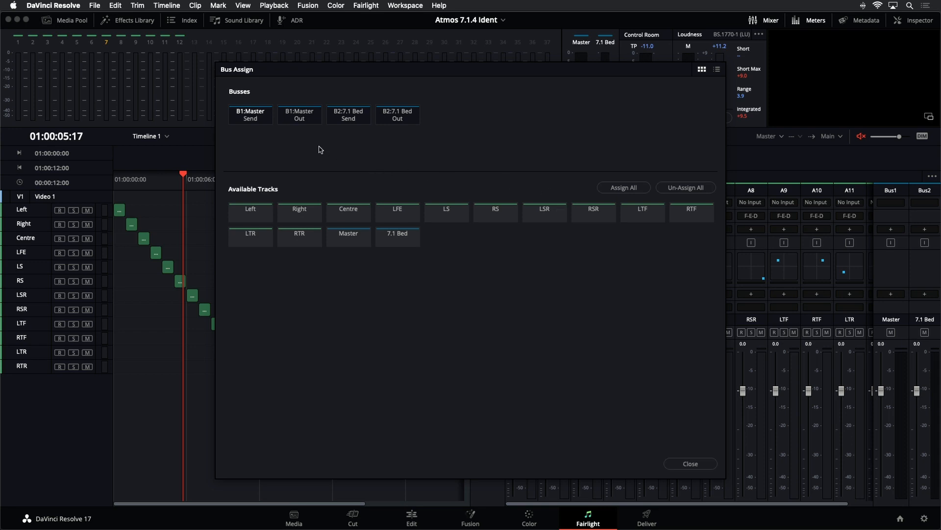
Step: Assign the eight bed tracks, Left through RSR, to the 7.1 Bed bus output
{"action": "left_click", "coordinate": [398, 115]}
{"action": "left_click_drag", "start_coordinate": [249, 217], "coordinate": [587, 213]}
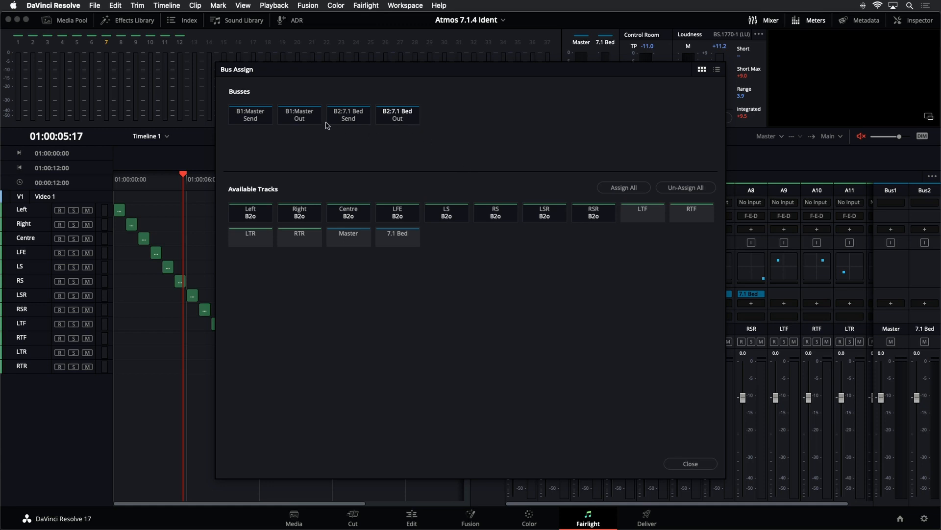
Step: Assign the LTF, RTF, LTR and RTR height tracks and the 7.1 Bed bus to the Master output, and close the bus assignments
{"action": "left_click", "coordinate": [308, 119]}
{"action": "left_click", "coordinate": [653, 212]}
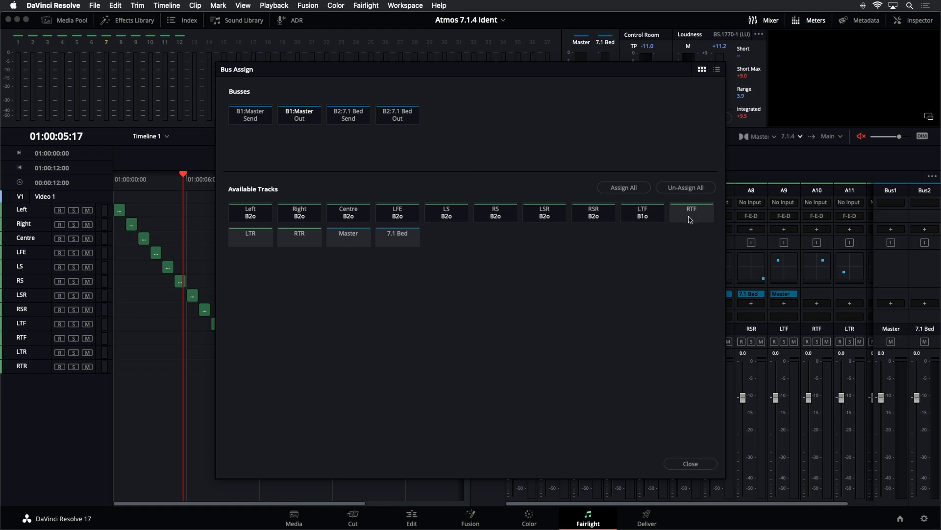
{"action": "left_click", "coordinate": [249, 237]}
{"action": "left_click", "coordinate": [293, 244]}
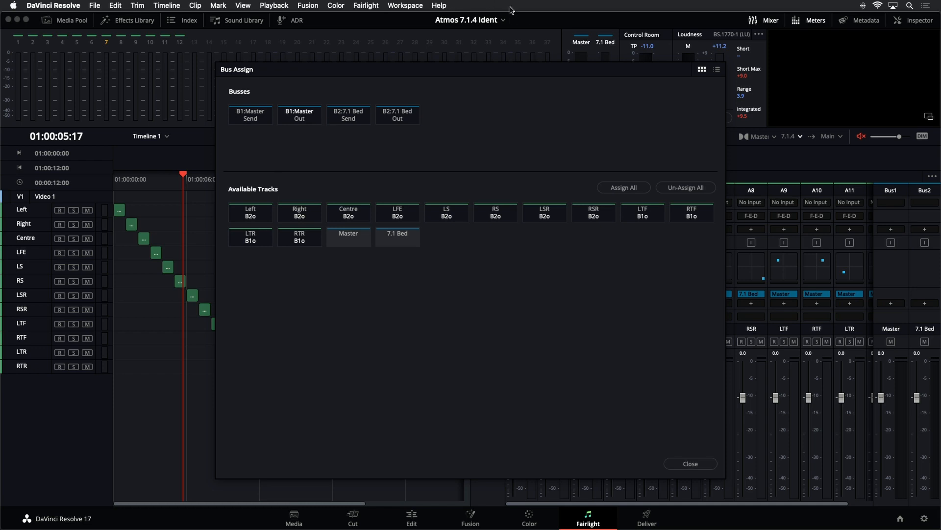
{"action": "left_click", "coordinate": [398, 245]}
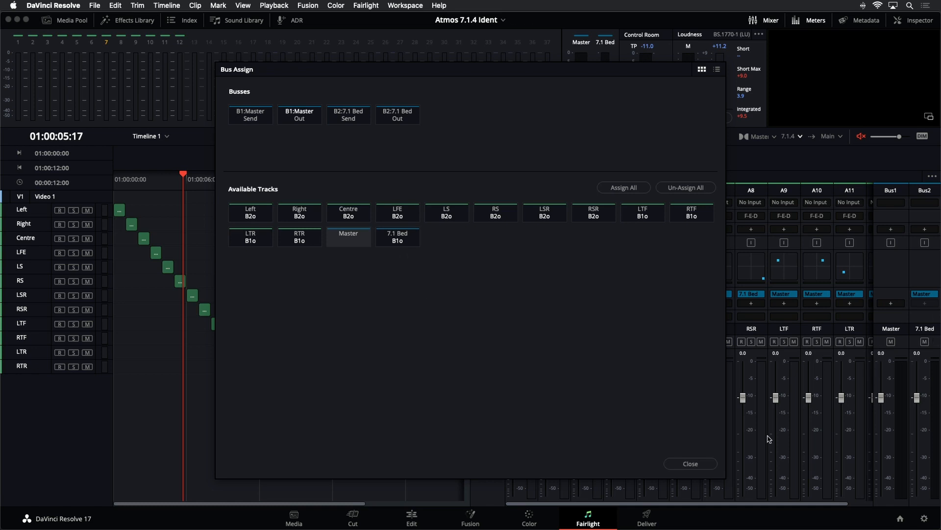
{"action": "left_click", "coordinate": [702, 466]}
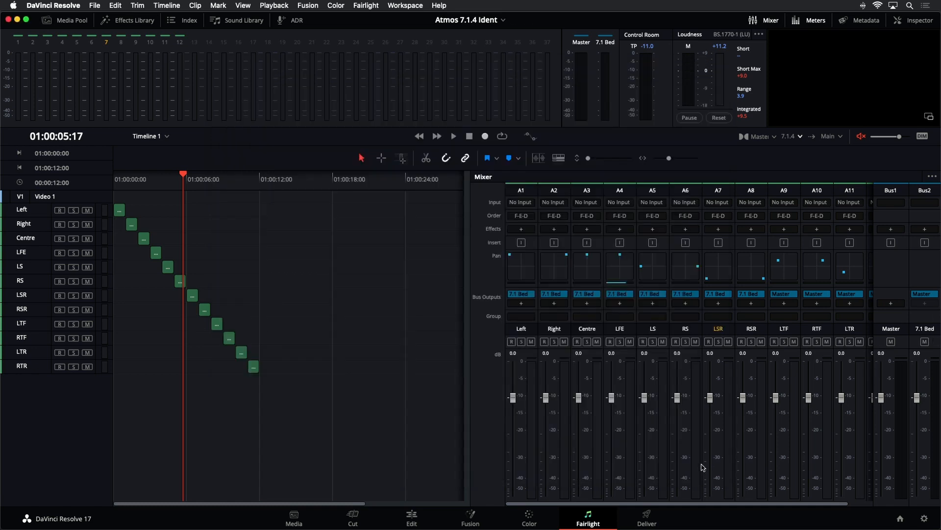
Step: Play the test tones from the start through the Centre tone to check the bus metering, and stop playback
{"action": "left_click", "coordinate": [122, 178]}
{"action": "key", "text": "space"}
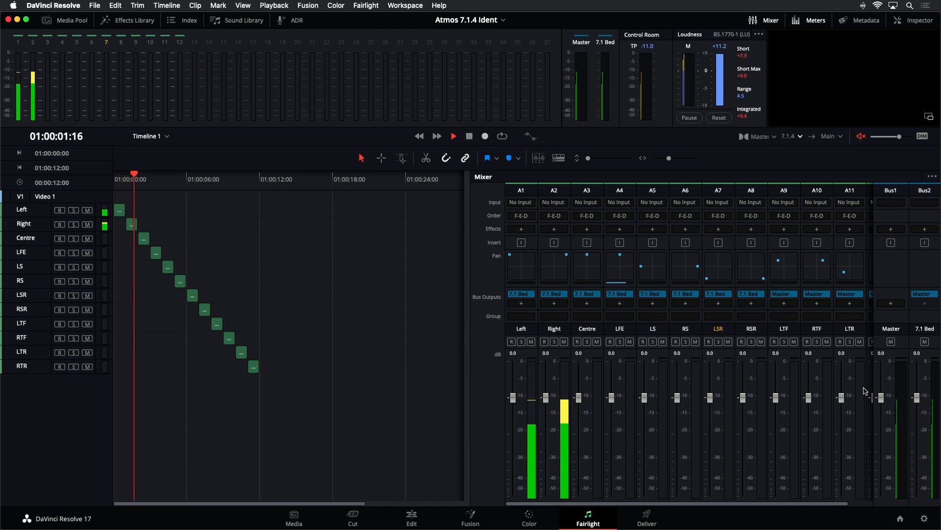
{"action": "key", "text": "space"}
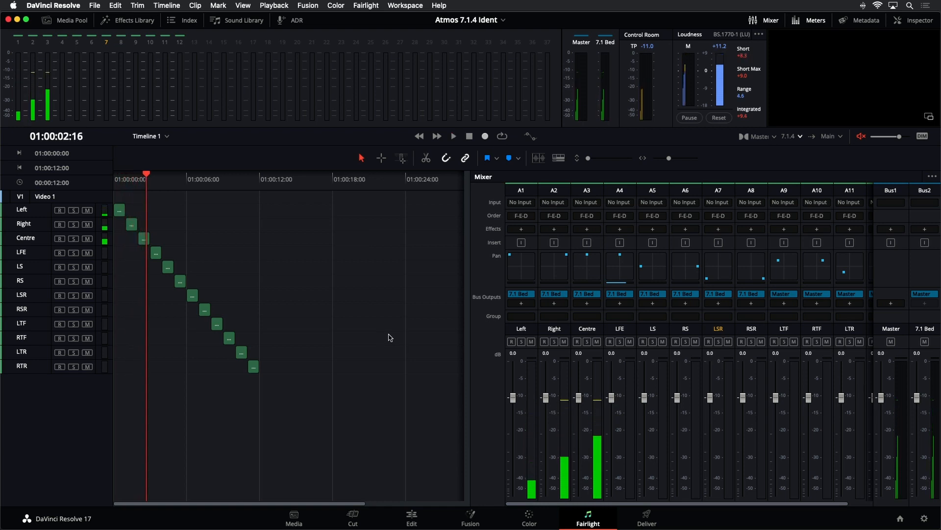
{"action": "key", "text": "shift+z"}
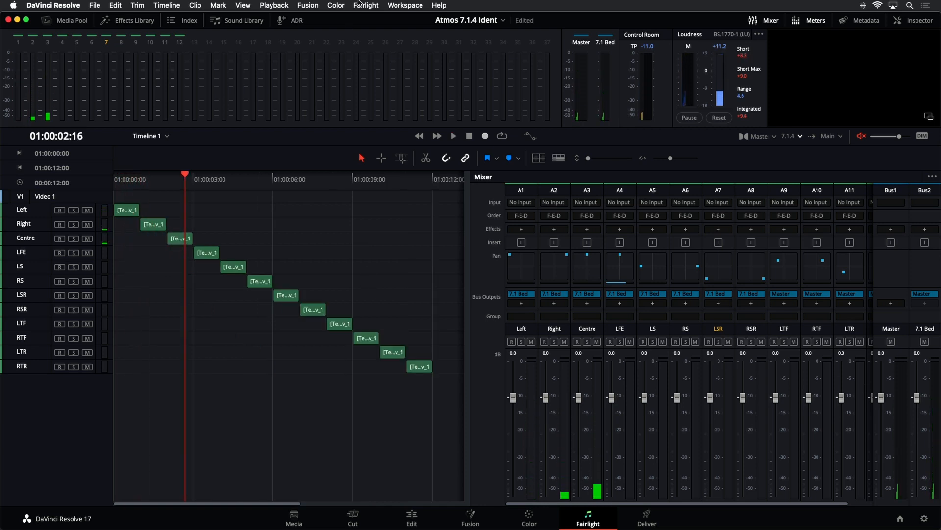
{"action": "left_click", "coordinate": [367, 5]}
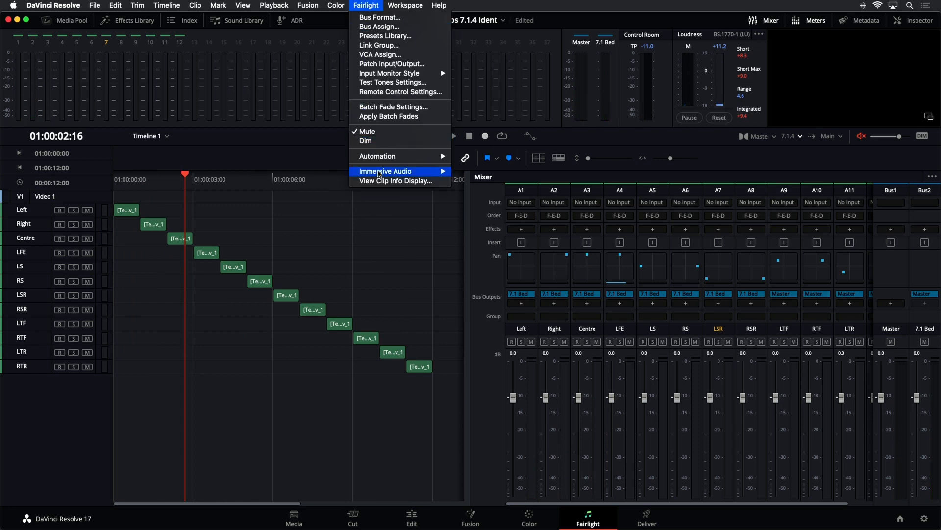
{"action": "mouse_move", "coordinate": [380, 171]}
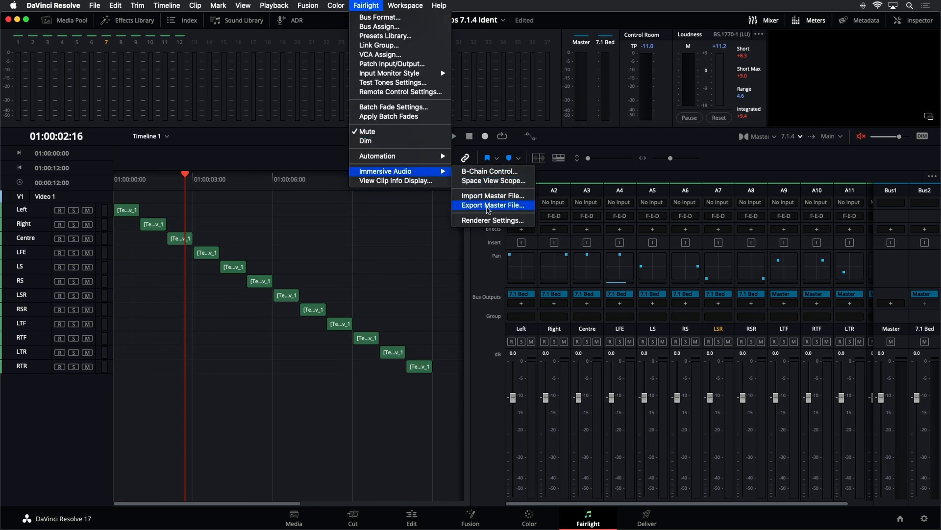
{"action": "left_click", "coordinate": [488, 206]}
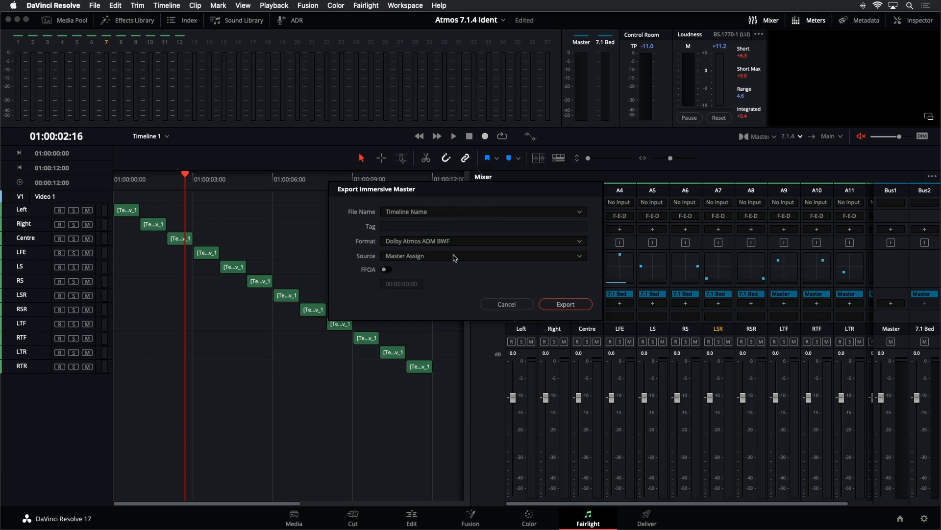
{"action": "left_click", "coordinate": [579, 305]}
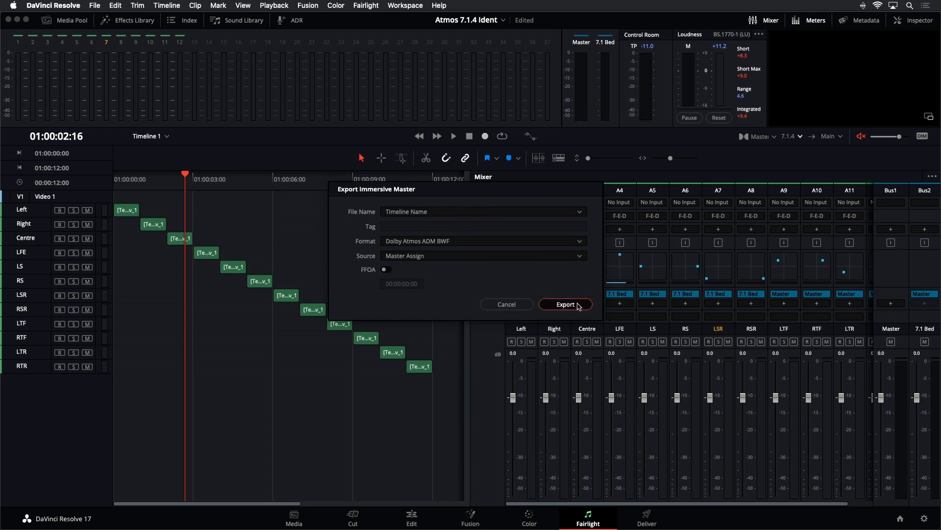
{"action": "left_click", "coordinate": [505, 305]}
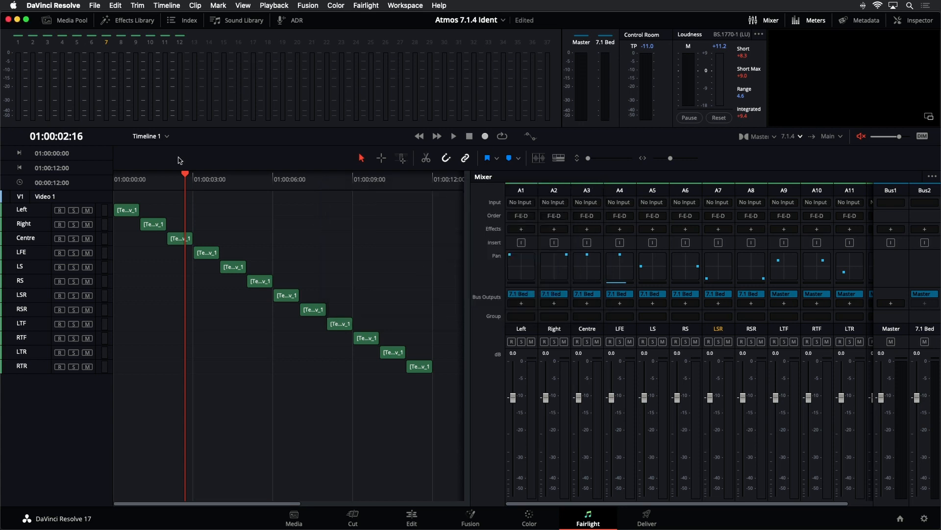
Step: Show the media pool and rename Timeline 1 as Master Ident Test
{"action": "left_click", "coordinate": [87, 22]}
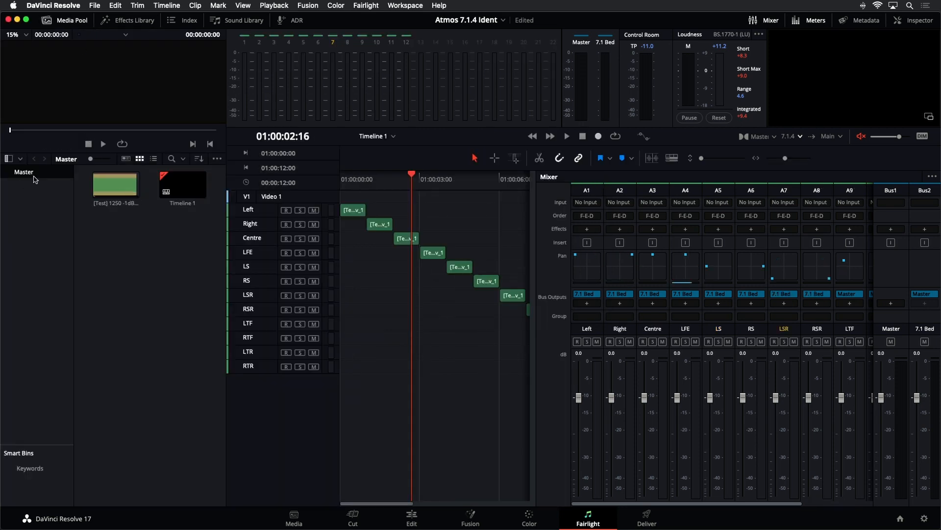
{"action": "left_click", "coordinate": [187, 208]}
{"action": "left_click", "coordinate": [186, 204]}
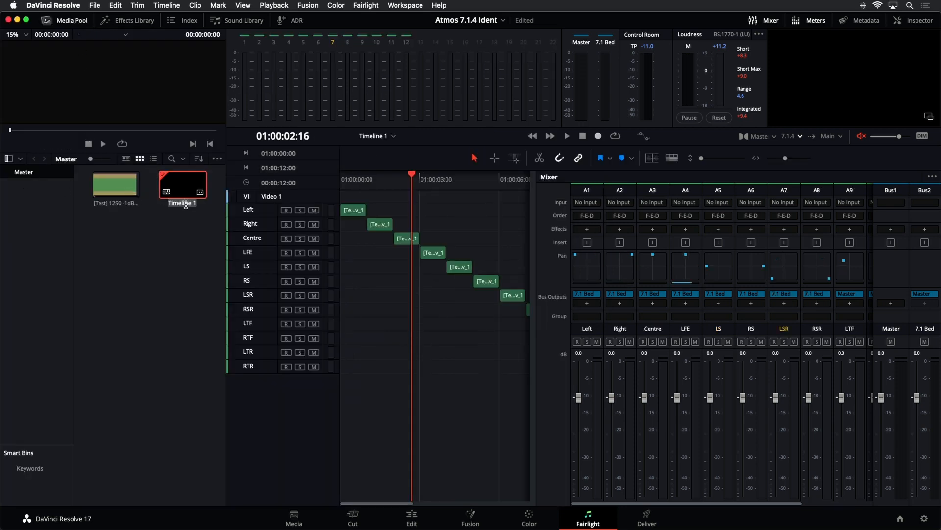
{"action": "type", "text": "Master Ident Test"}
{"action": "left_click", "coordinate": [200, 275]}
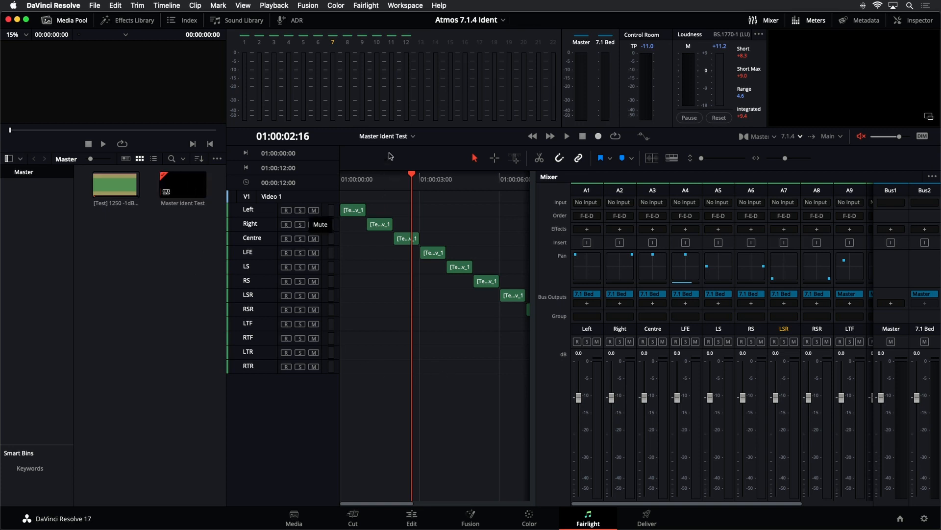
Step: Try to export the Master Assign source as a Dolby Atmos ADM BWF master named Master Ident Test on the Desktop
{"action": "left_click", "coordinate": [373, 8]}
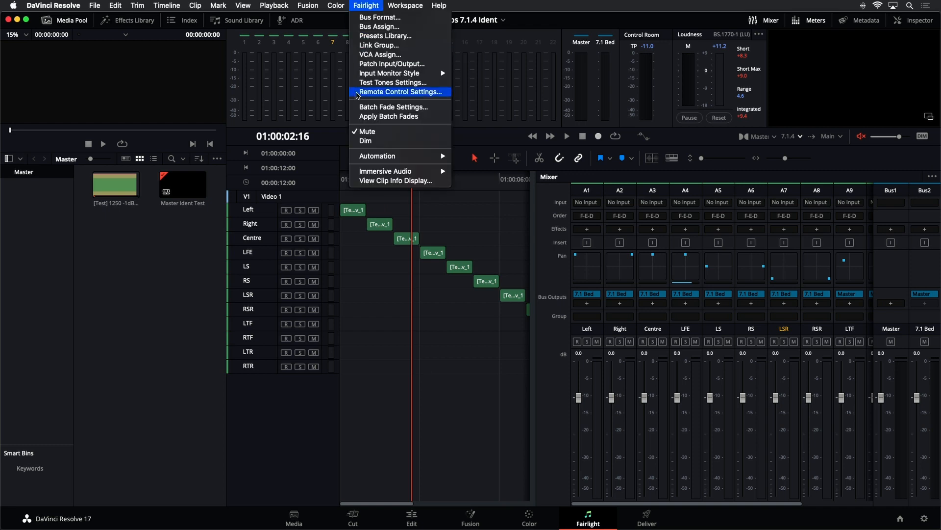
{"action": "mouse_move", "coordinate": [378, 171]}
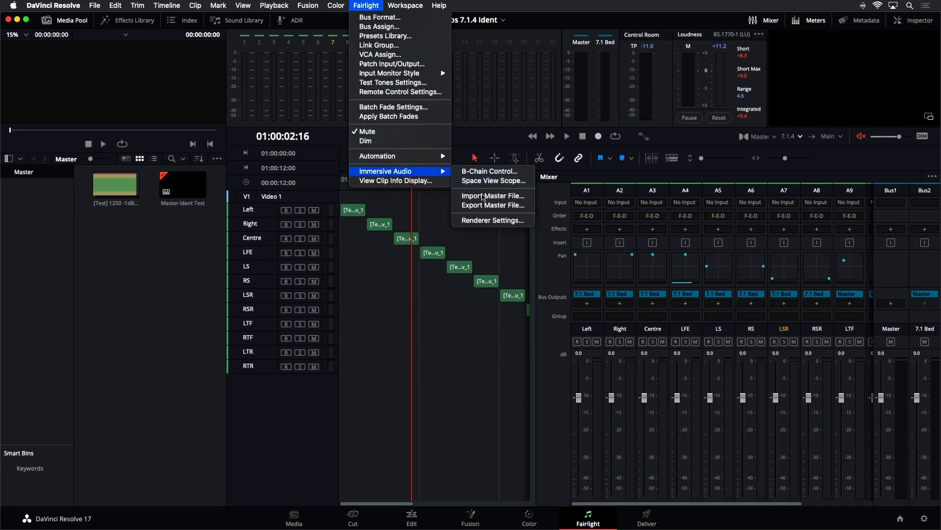
{"action": "left_click", "coordinate": [493, 205]}
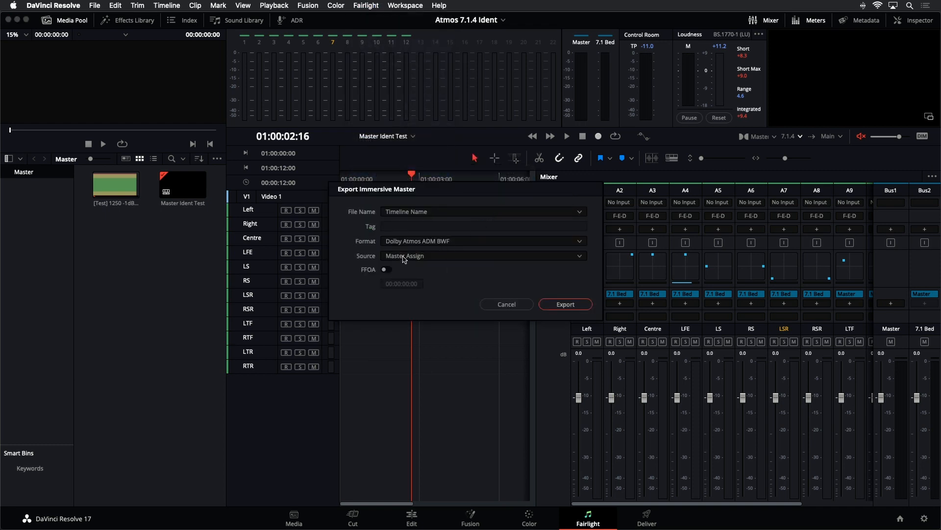
{"action": "left_click", "coordinate": [569, 303]}
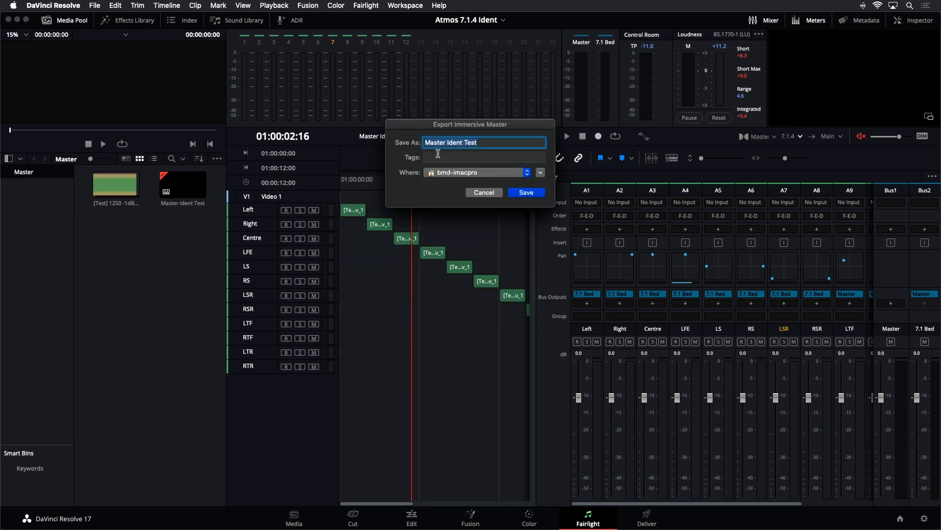
{"action": "left_click", "coordinate": [472, 174]}
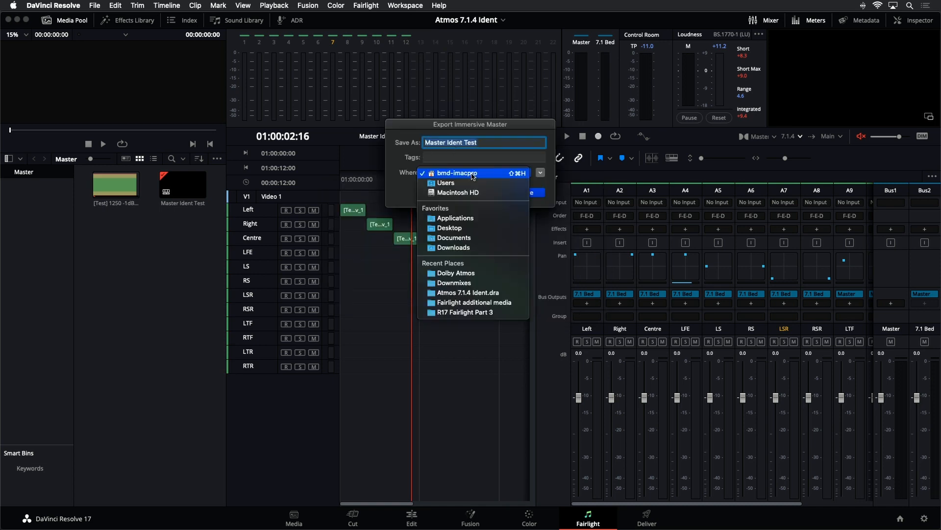
{"action": "left_click", "coordinate": [462, 232]}
{"action": "left_click", "coordinate": [531, 196]}
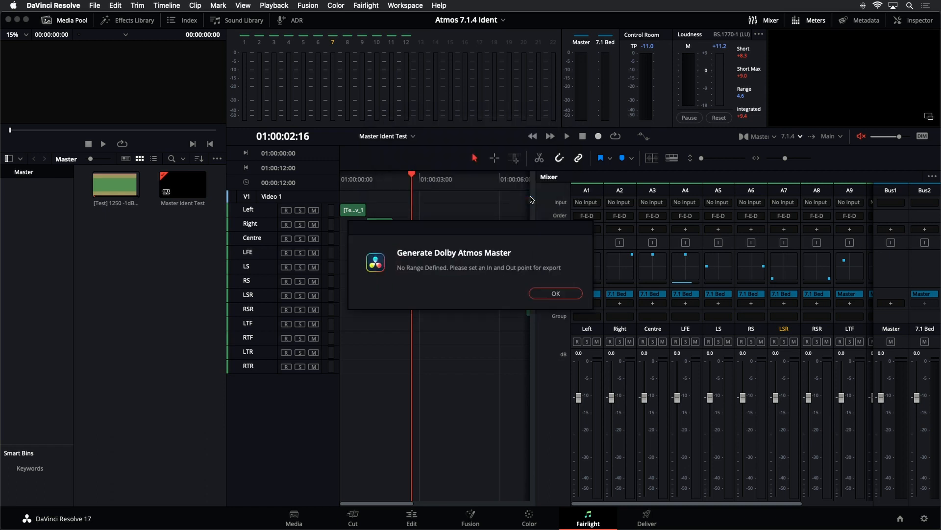
{"action": "left_click", "coordinate": [557, 293]}
Step: Mark the export range from the timeline start at 01:00:00:00 through the end of the RTR clip
{"action": "key", "text": "shift+z"}
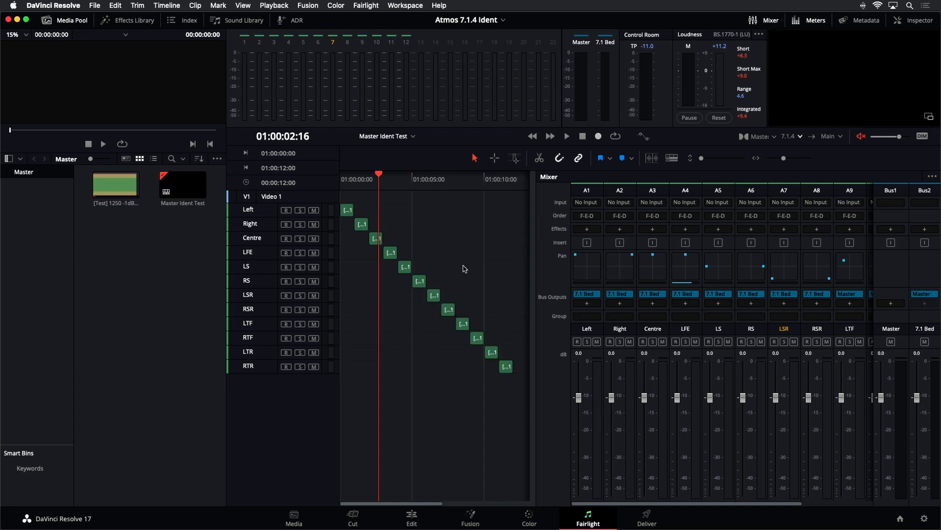
{"action": "left_click_drag", "start_coordinate": [364, 182], "coordinate": [329, 183]}
{"action": "key", "text": "i"}
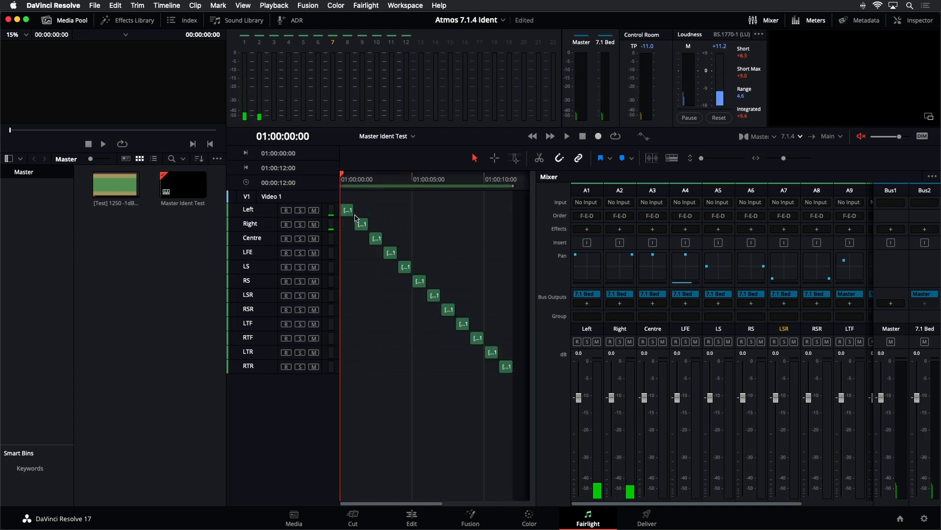
Step: Export the marked range as a Dolby Atmos ADM BWF immersive master, saved to the Desktop as Master Ident Test
{"action": "left_click", "coordinate": [365, 6]}
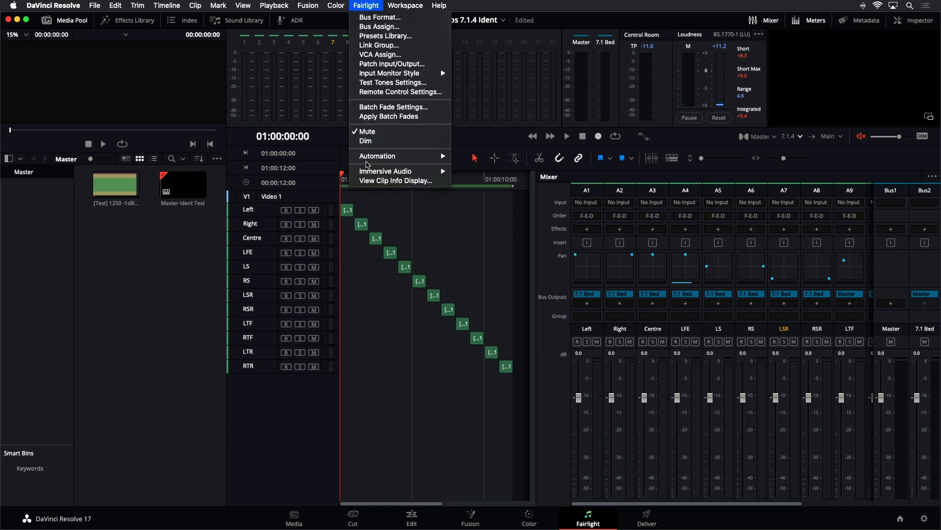
{"action": "mouse_move", "coordinate": [375, 172]}
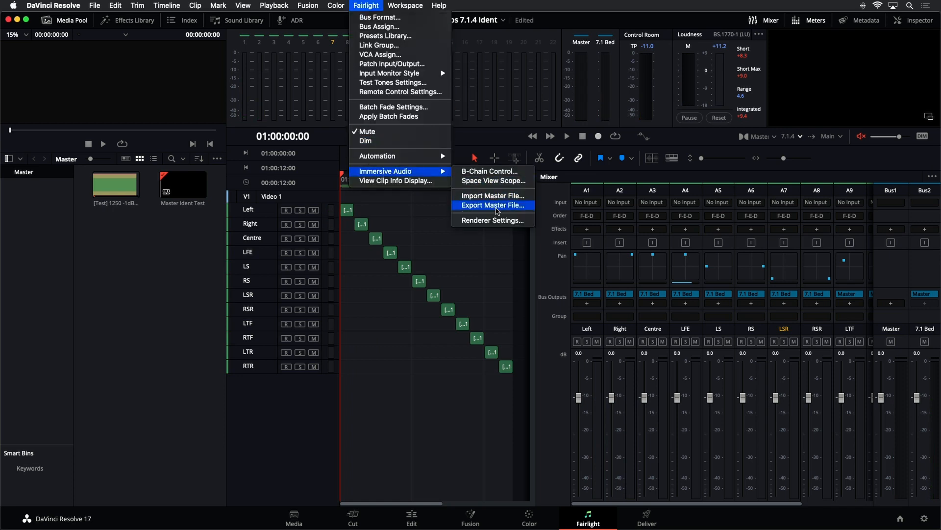
{"action": "left_click", "coordinate": [498, 209]}
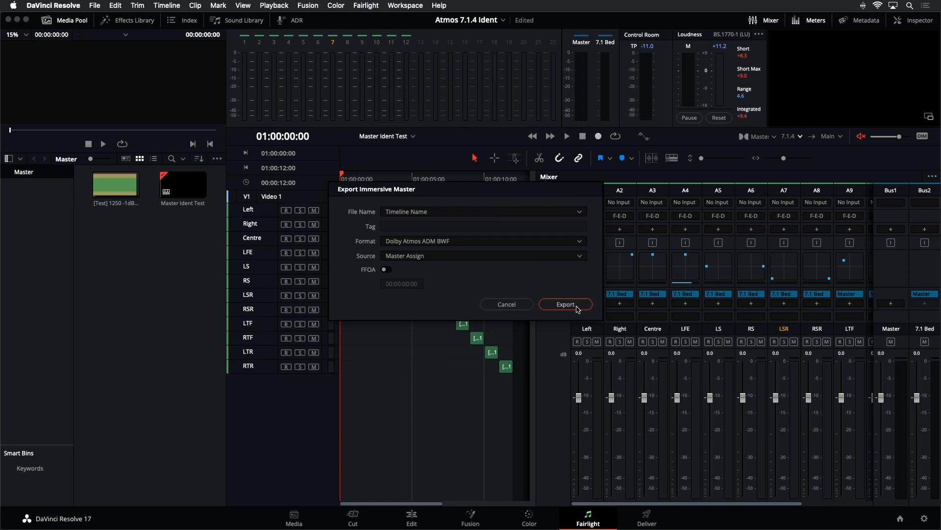
{"action": "left_click", "coordinate": [576, 305]}
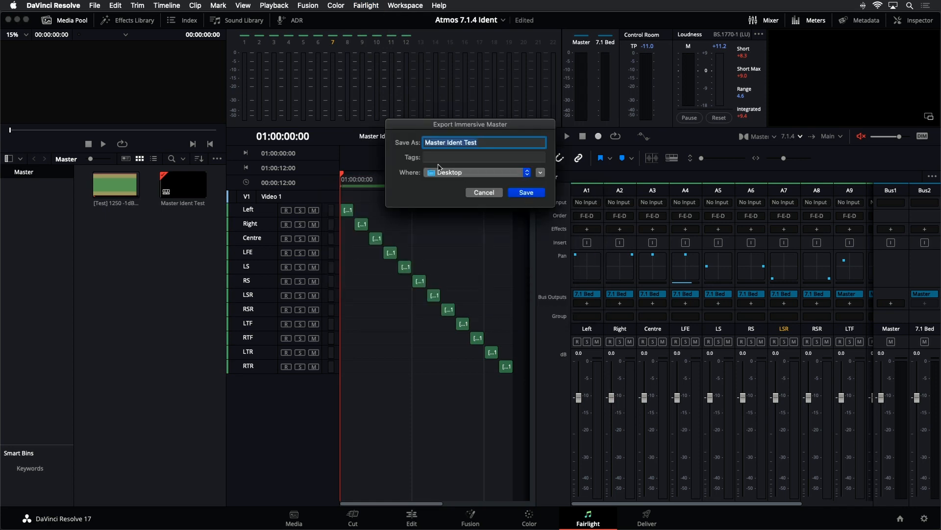
{"action": "left_click", "coordinate": [521, 192]}
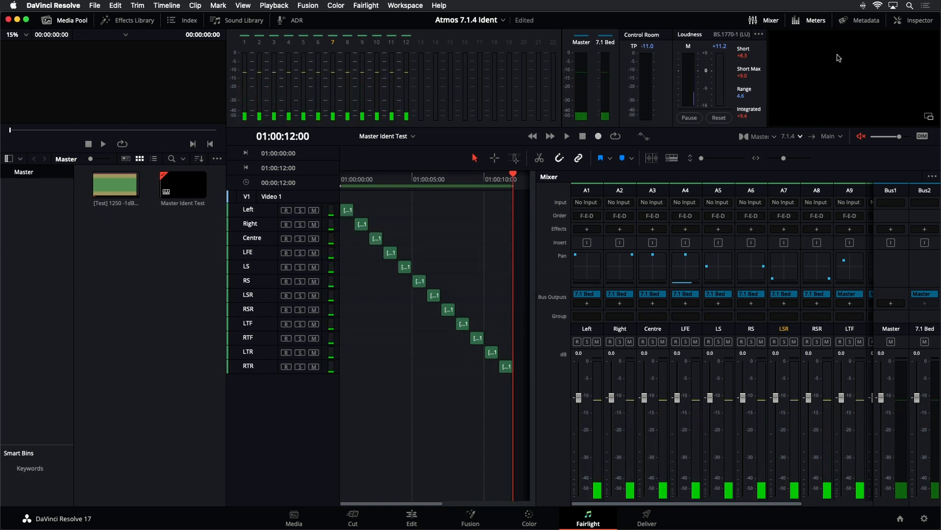
Step: Import Master Ident Test.wav from the Desktop into the media pool and scrub through its first tones in the source viewer
{"action": "right_click", "coordinate": [132, 234]}
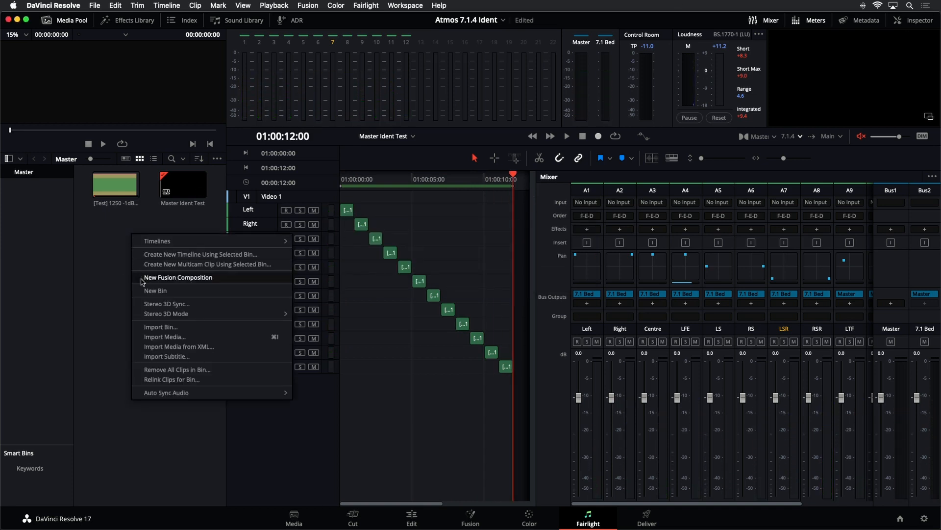
{"action": "left_click", "coordinate": [156, 338]}
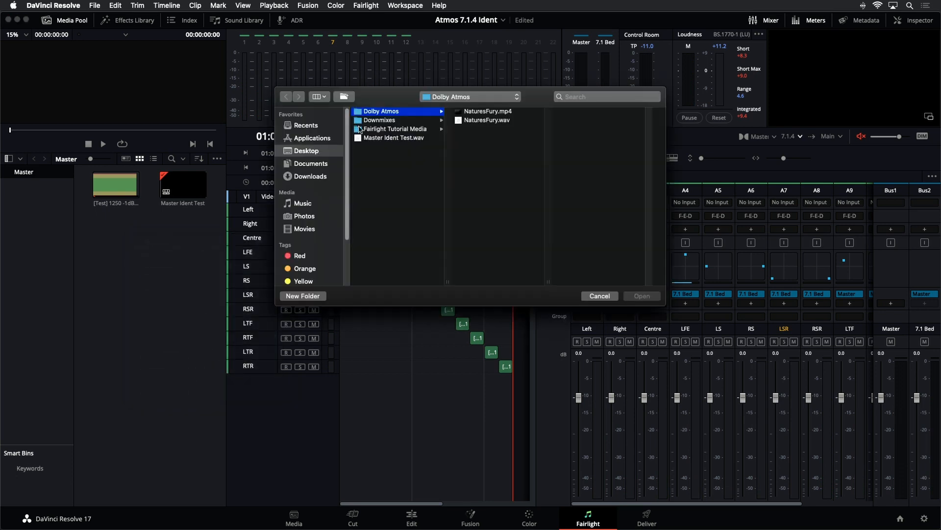
{"action": "left_click", "coordinate": [362, 137]}
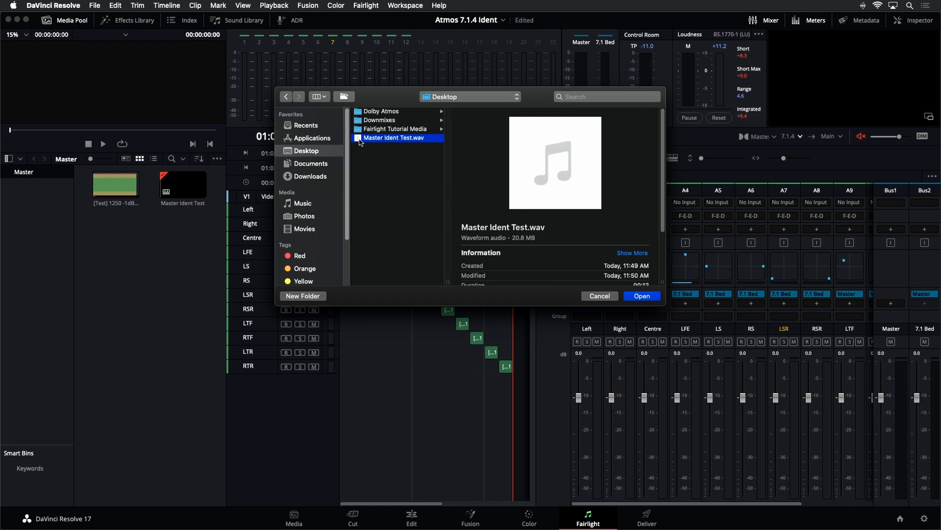
{"action": "left_click", "coordinate": [641, 296]}
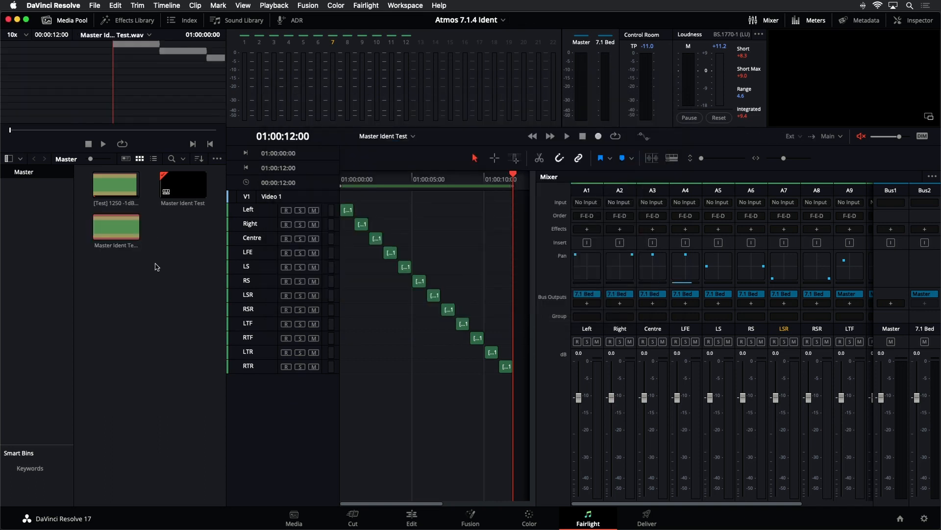
{"action": "left_click", "coordinate": [29, 131]}
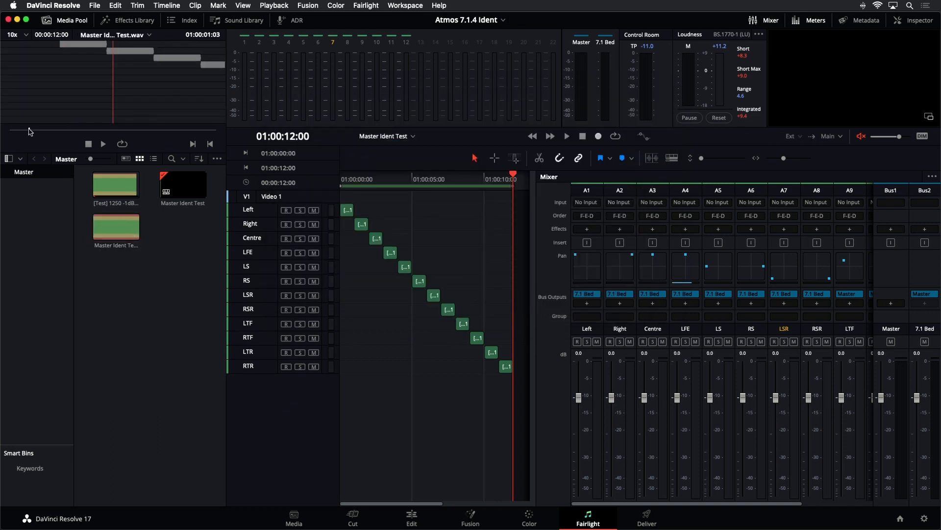
{"action": "left_click_drag", "start_coordinate": [30, 130], "coordinate": [53, 130]}
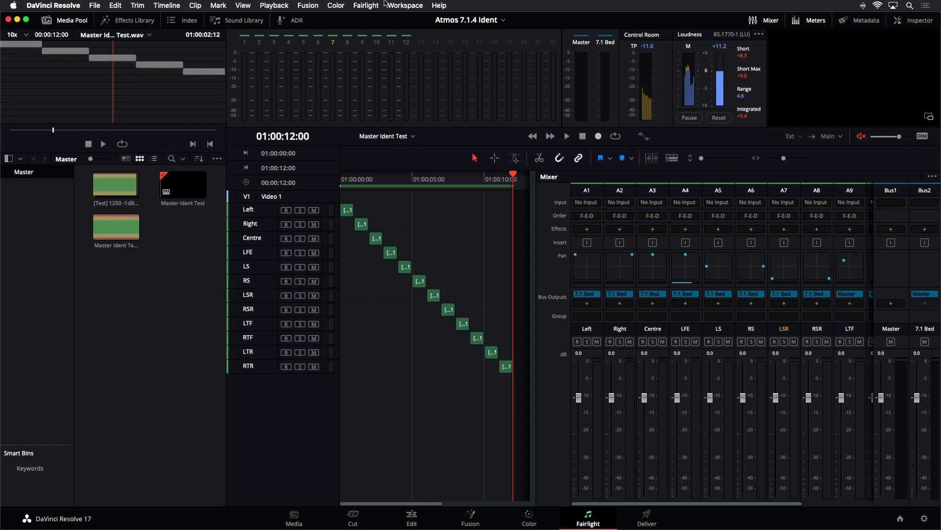
Step: Import Master Ident Test.wav from the Desktop as an immersive audio master file
{"action": "left_click", "coordinate": [368, 5]}
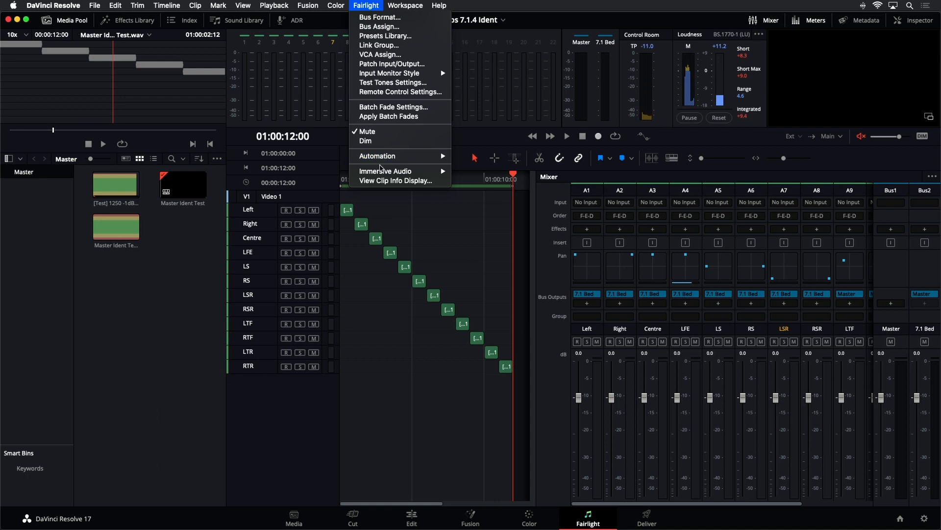
{"action": "mouse_move", "coordinate": [387, 170]}
{"action": "left_click", "coordinate": [477, 194]}
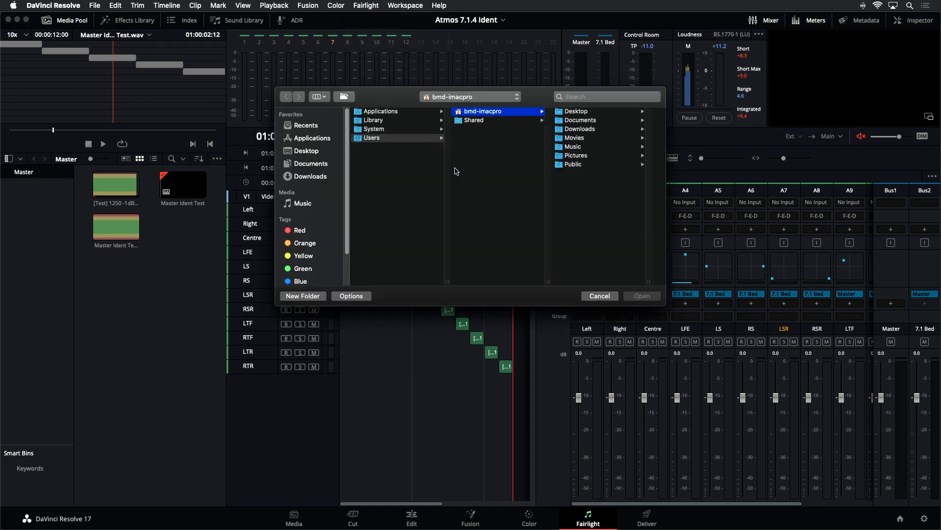
{"action": "left_click", "coordinate": [304, 152]}
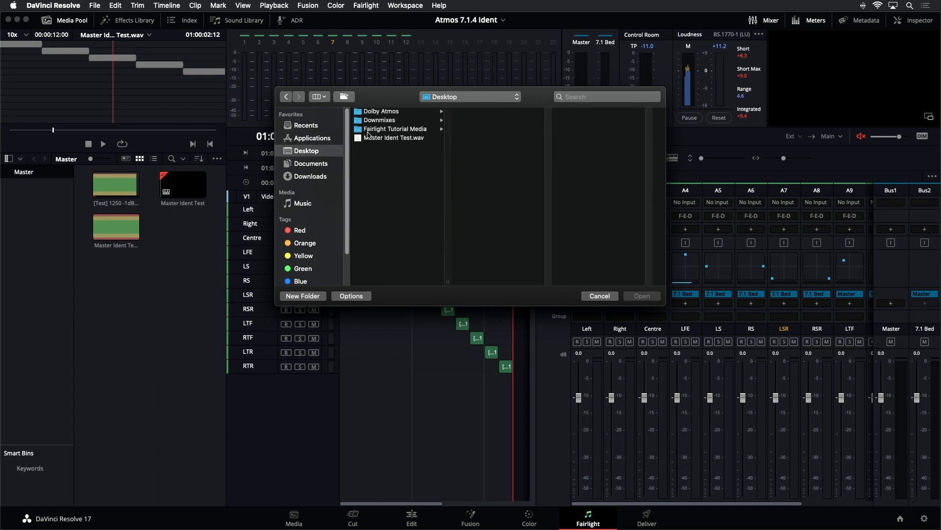
{"action": "left_click", "coordinate": [361, 139]}
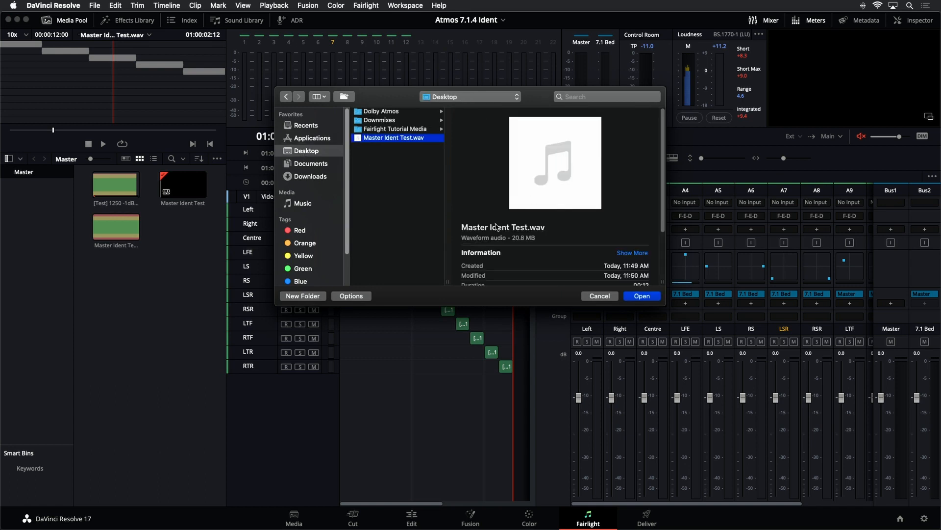
{"action": "left_click", "coordinate": [641, 296]}
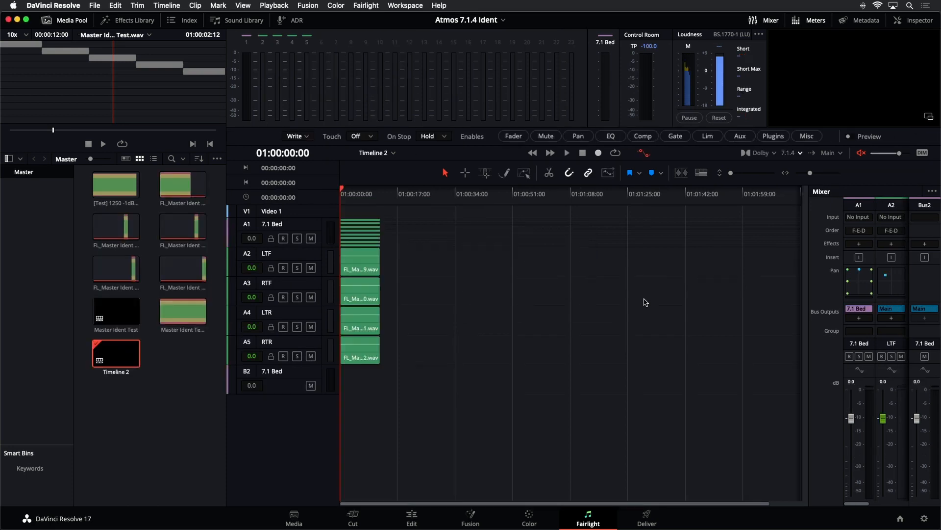
Step: Enlarge the 7.1 Bed track to show its separate channels and review the tones down to the RTR track
{"action": "key", "text": "shift+z"}
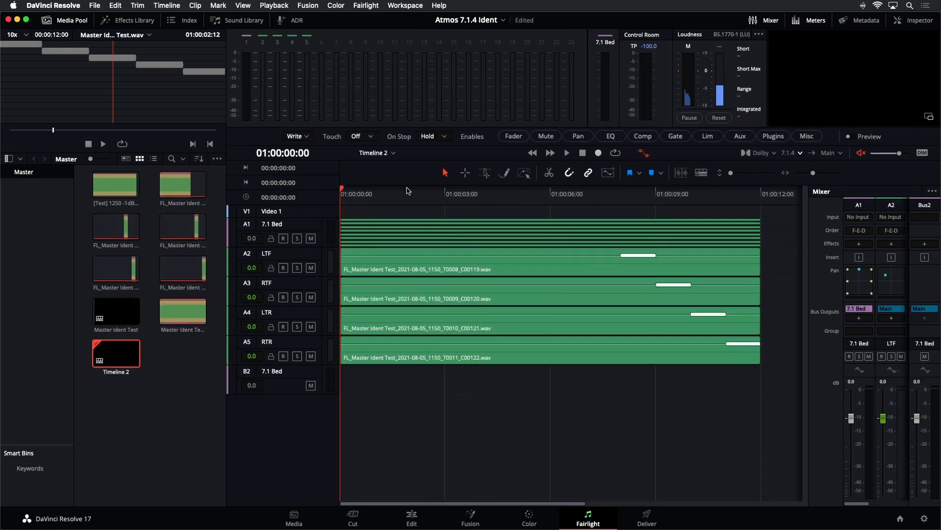
{"action": "left_click_drag", "start_coordinate": [306, 252], "coordinate": [306, 448]}
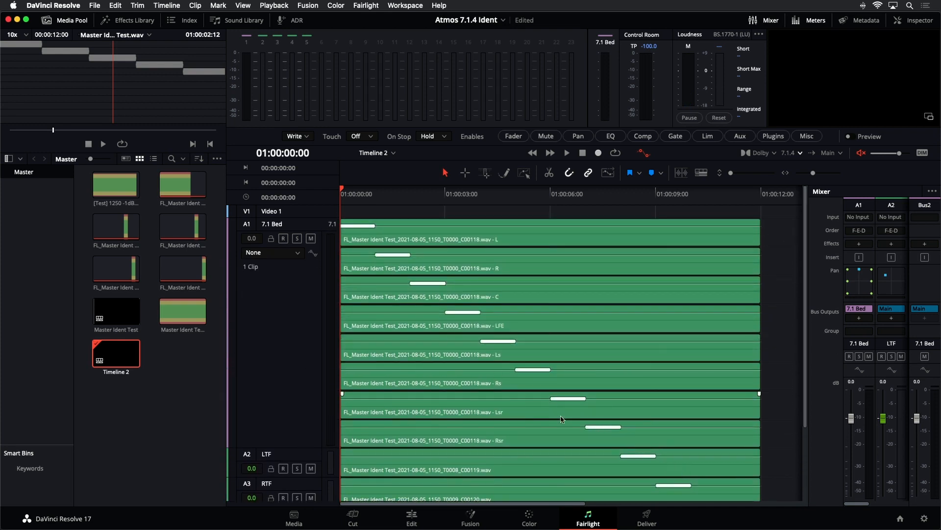
{"action": "scroll", "coordinate": [540, 389], "scroll_direction": "down", "scroll_amount": 3}
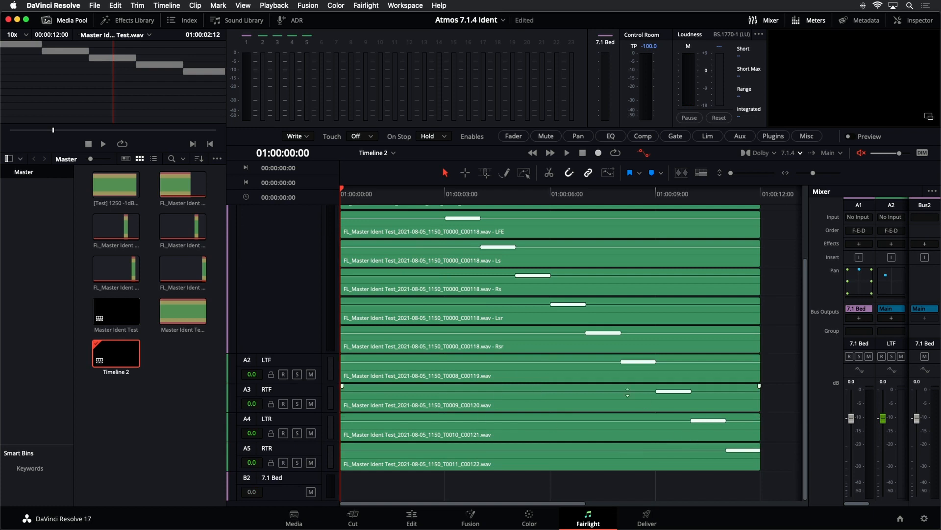